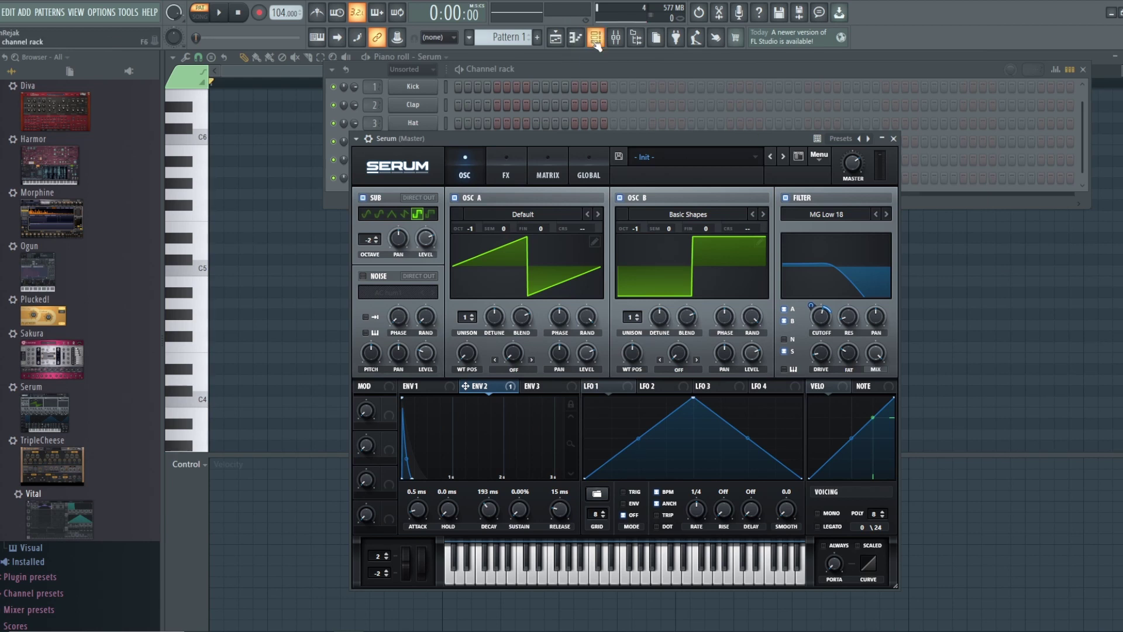
# - Place an eighth-length E4 note at the start of bar 1 in Serum's piano roll and select it
pyautogui.click(565, 59)
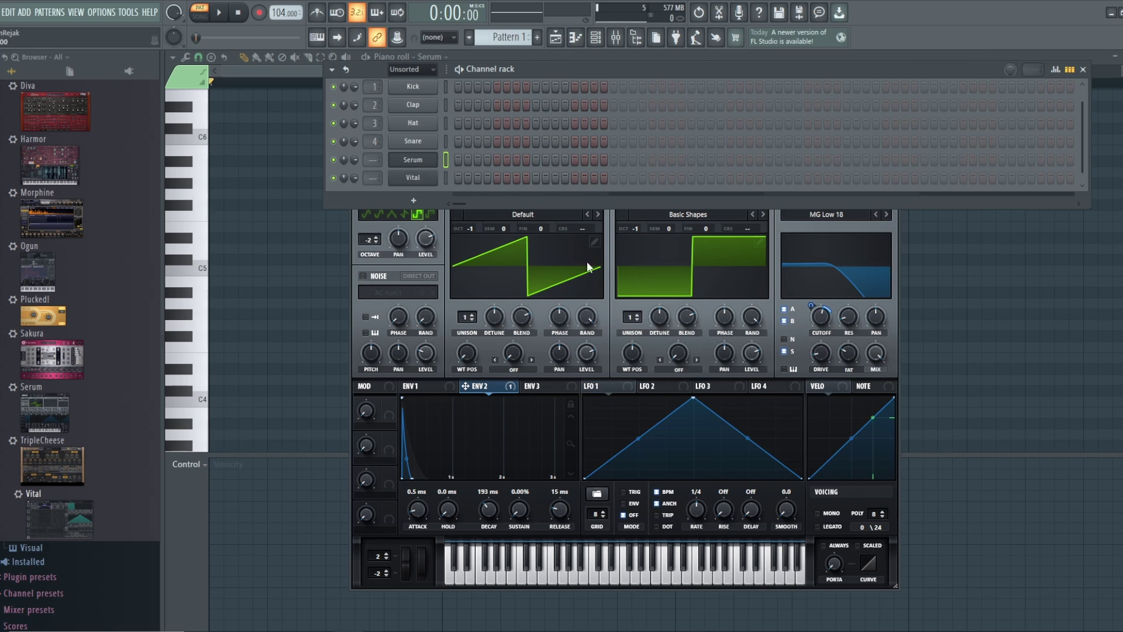
pyautogui.click(771, 241)
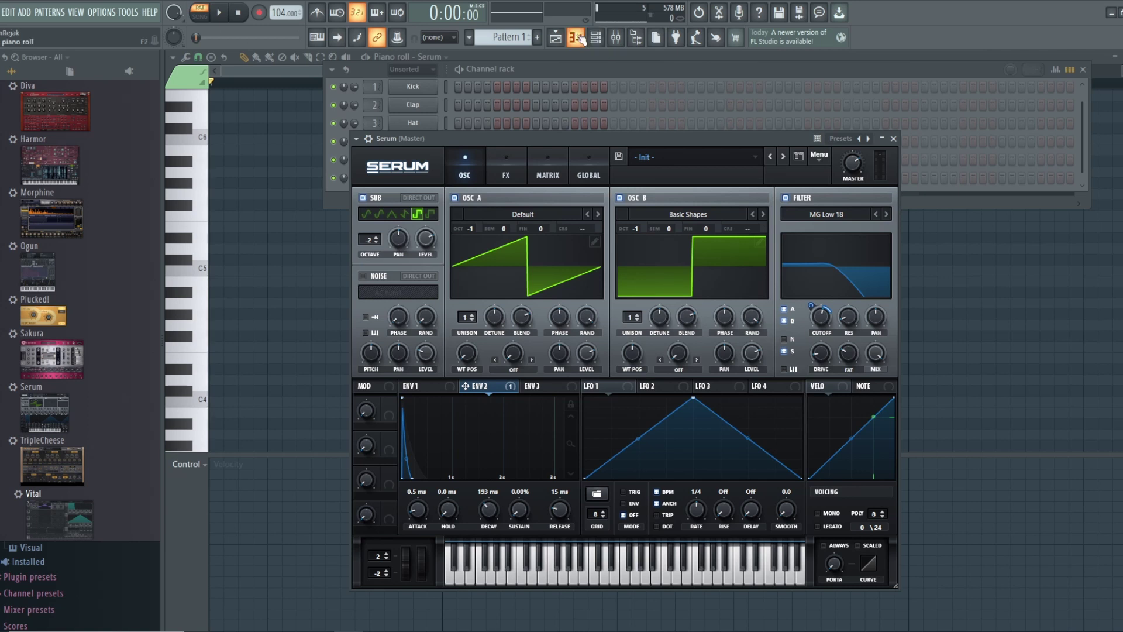
pyautogui.click(575, 37)
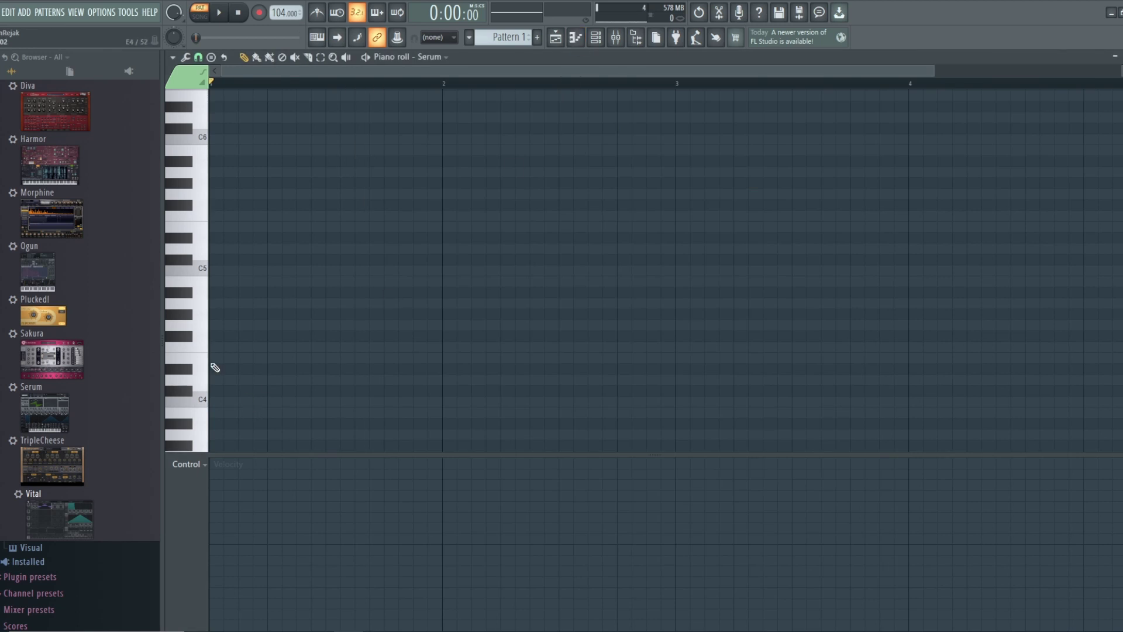
pyautogui.click(214, 359)
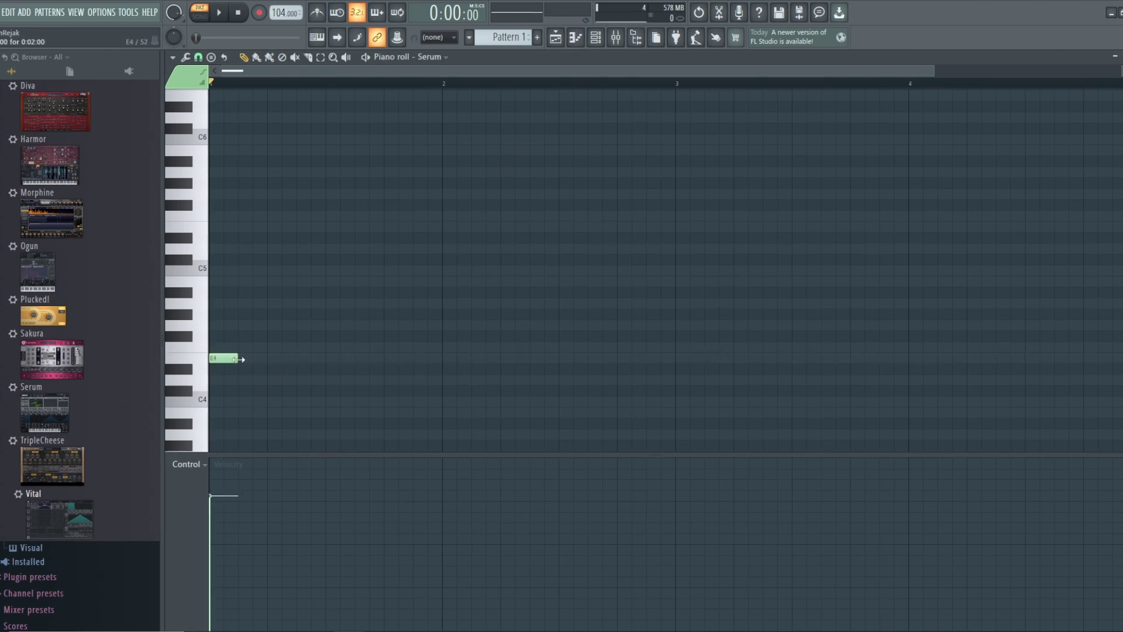
pyautogui.moveTo(250, 391); pyautogui.dragTo(223, 358)
# - Duplicate the E4 note seven times to fill bar 1 with repeated notes, and play the pattern
pyautogui.hotkey('ctrl', 'b')
pyautogui.hotkey('ctrl', 'b')
pyautogui.hotkey('ctrl', 'b')
pyautogui.hotkey('ctrl', 'b')
pyautogui.hotkey('ctrl', 'b')
pyautogui.hotkey('ctrl', 'b')
pyautogui.hotkey('ctrl', 'b')
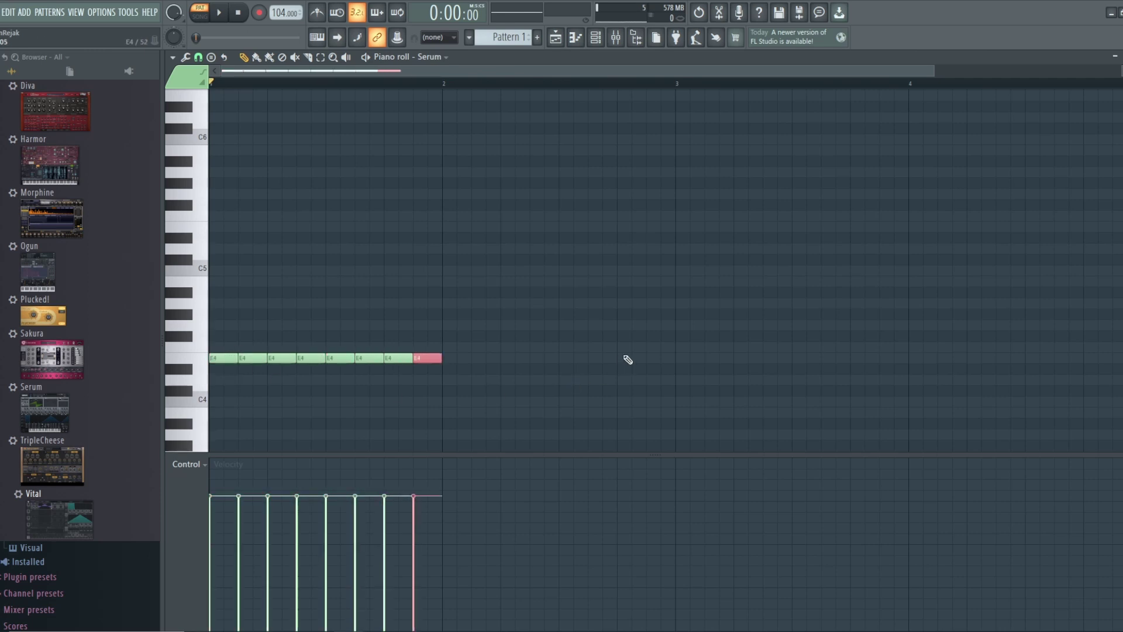
pyautogui.press('space')
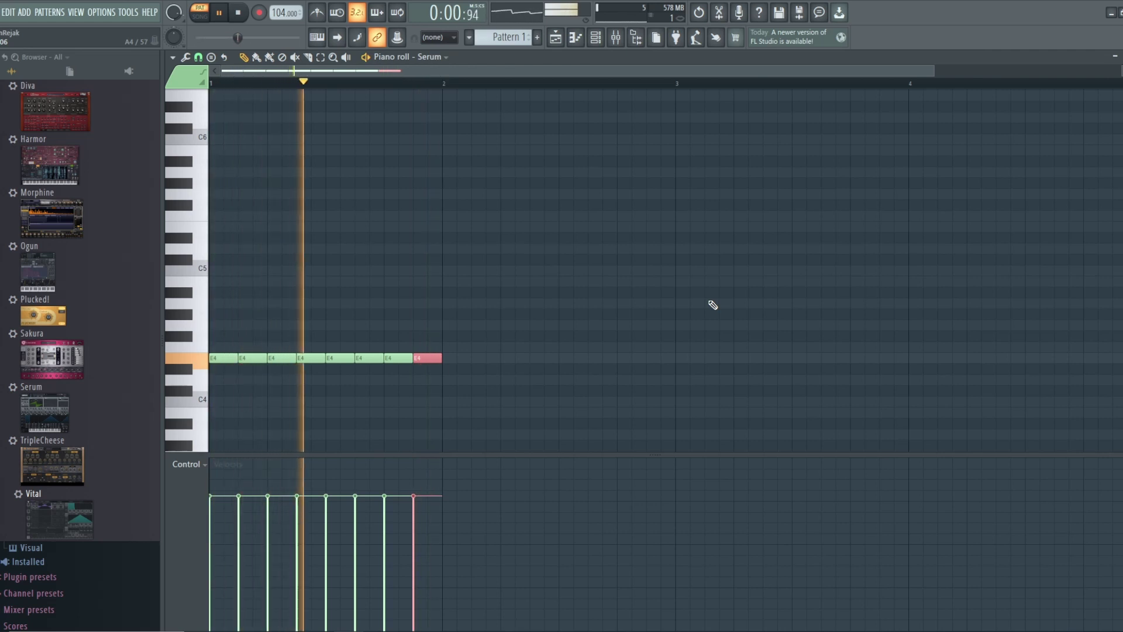
pyautogui.press('space')
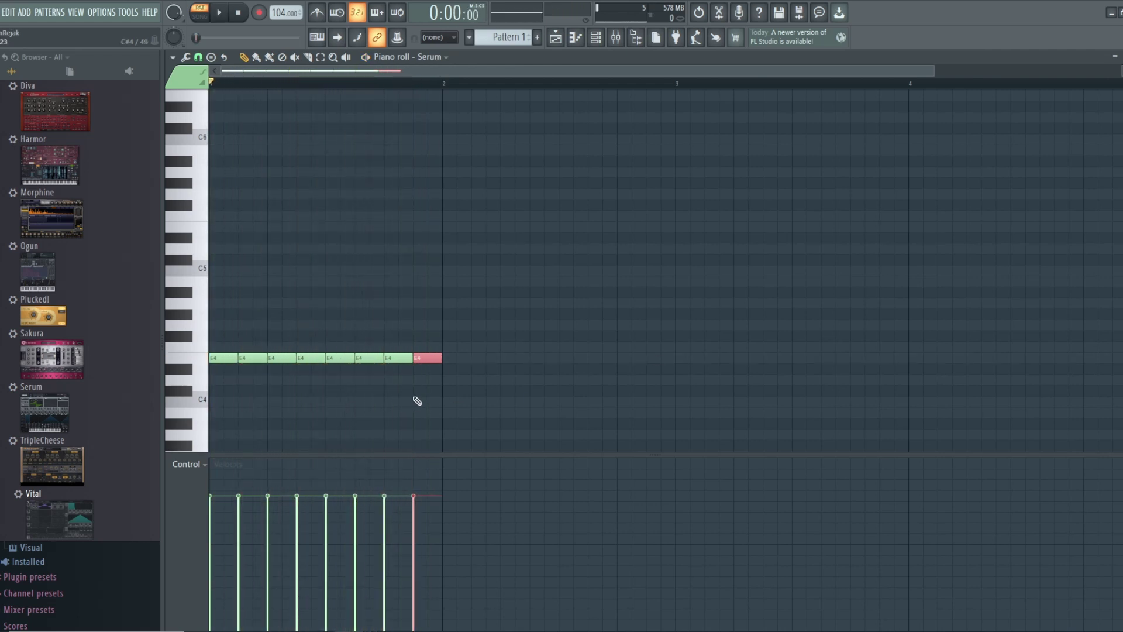
# - Copy the eight E4 notes into bar 2 transposed down to C4, and play the pattern
pyautogui.moveTo(431, 389); pyautogui.dragTo(236, 308)
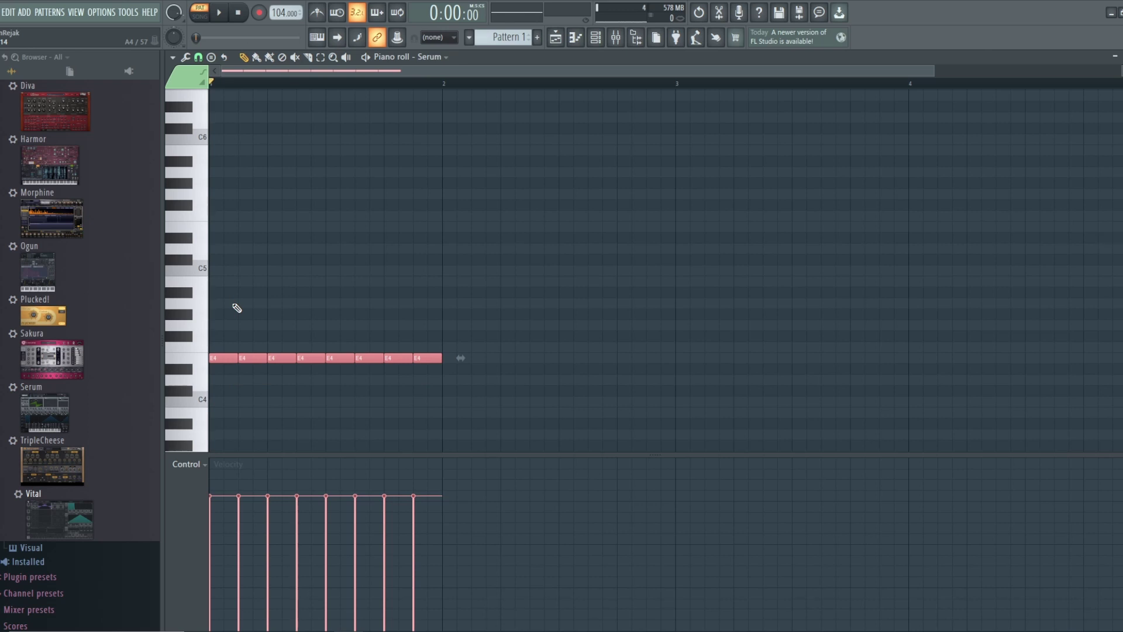
pyautogui.moveTo(226, 359); pyautogui.dragTo(458, 405)
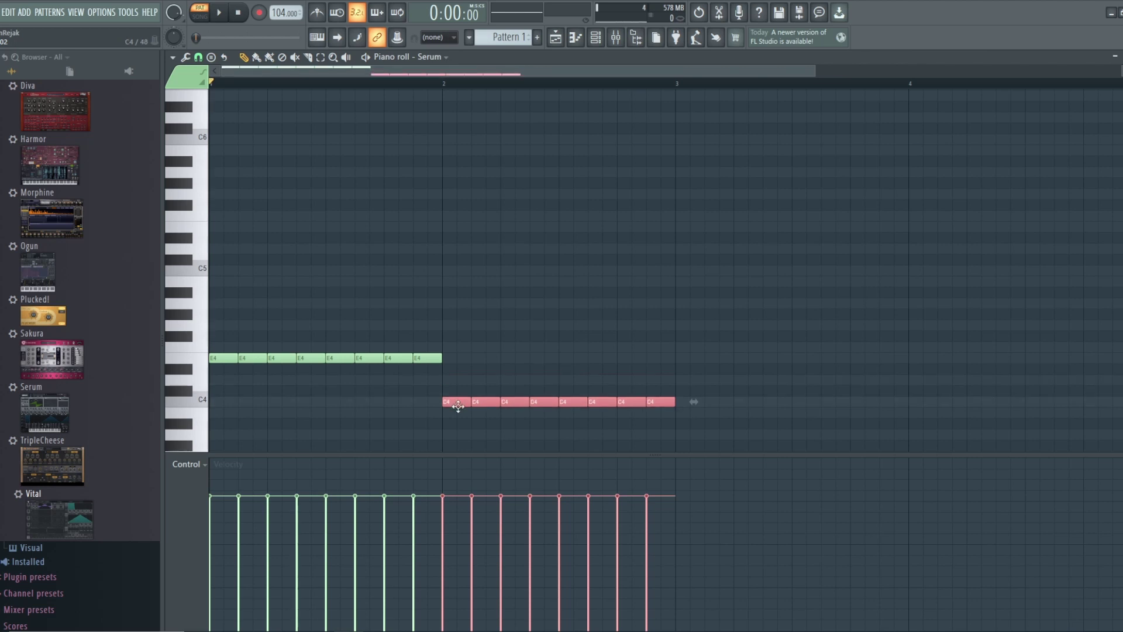
pyautogui.press('space')
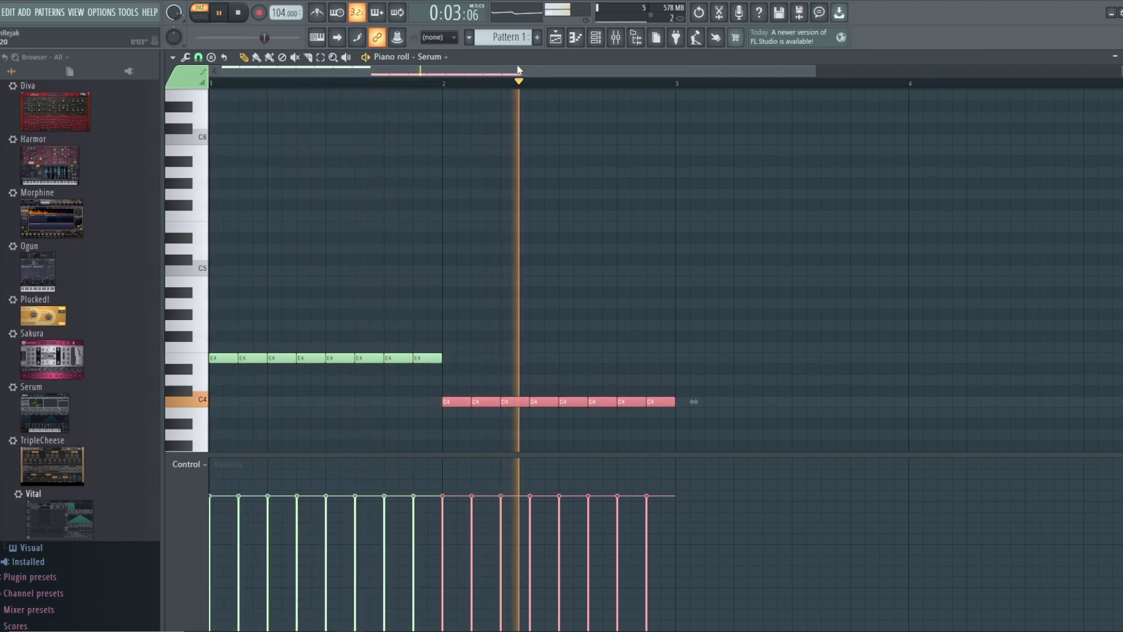
pyautogui.press('space')
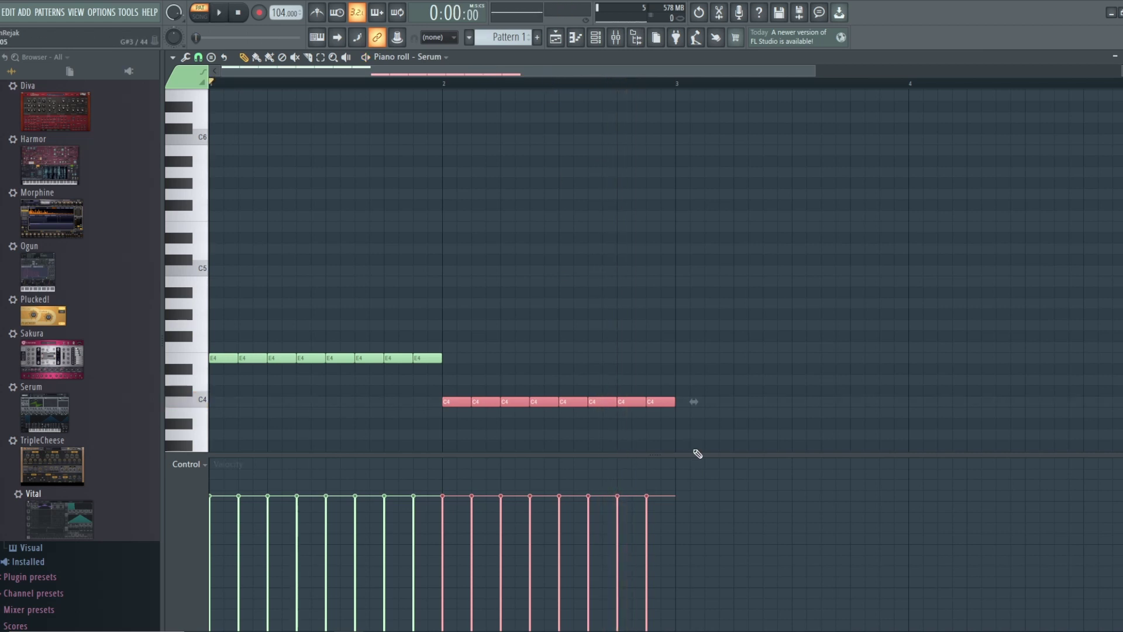
# - Copy the eight C4 notes into bar 3 transposed down to A3, and play the pattern
pyautogui.moveTo(678, 417); pyautogui.dragTo(455, 357)
pyautogui.moveTo(461, 400); pyautogui.dragTo(678, 439)
pyautogui.press('space')
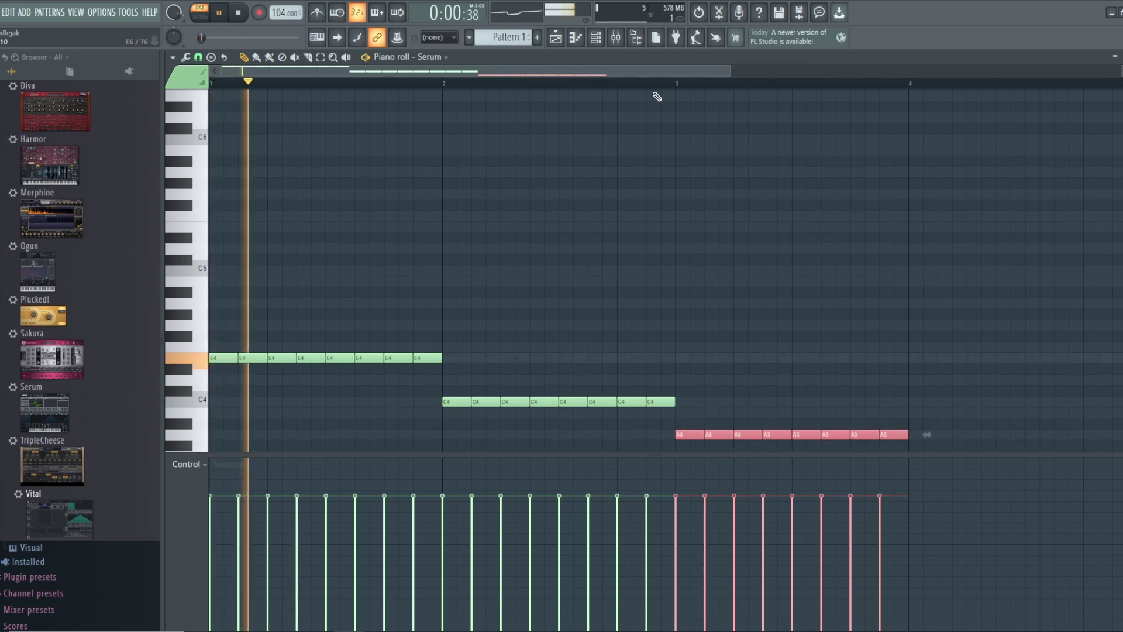
pyautogui.moveTo(670, 71); pyautogui.dragTo(690, 73)
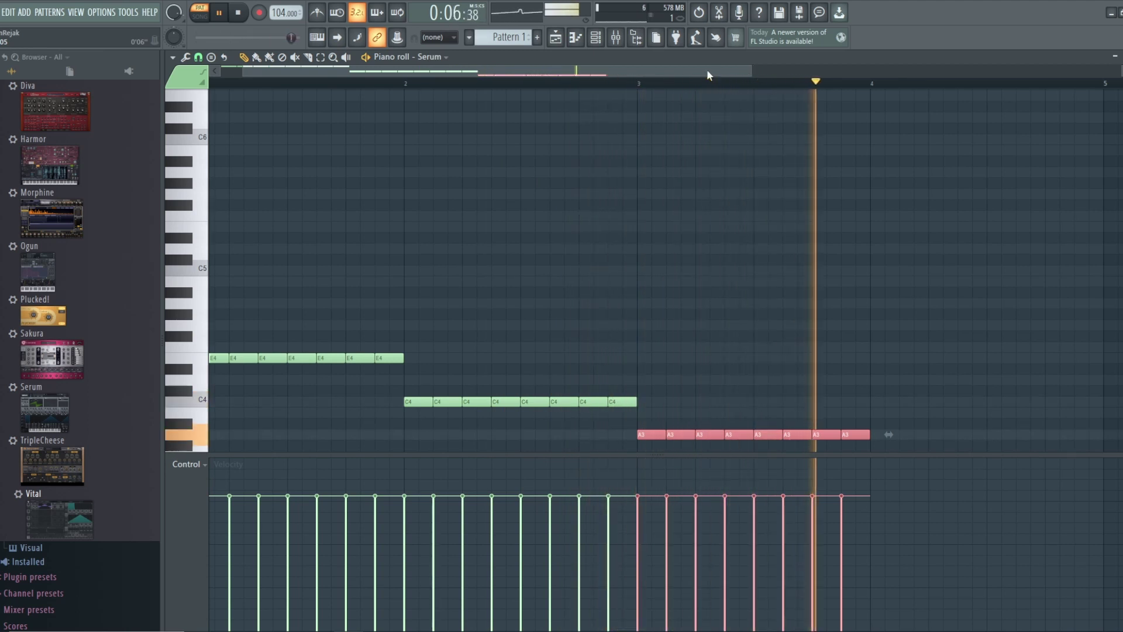
pyautogui.press('space')
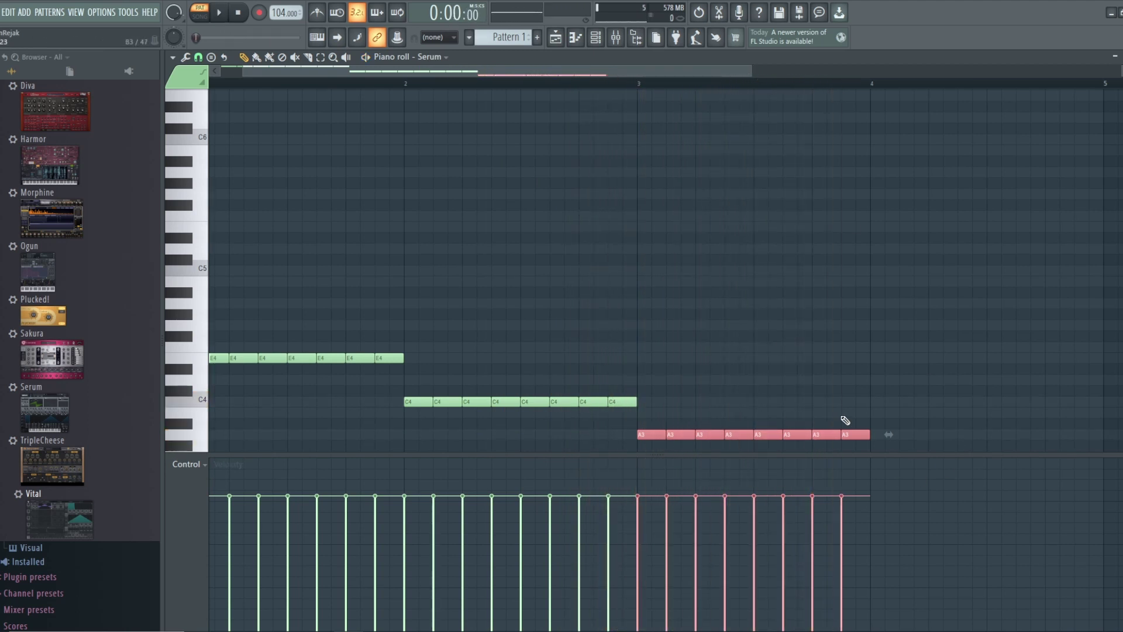
# - Copy the eight A3 notes into bar 4 transposed up to D4, and play the pattern
pyautogui.moveTo(890, 447); pyautogui.dragTo(643, 432)
pyautogui.moveTo(644, 435); pyautogui.dragTo(882, 383)
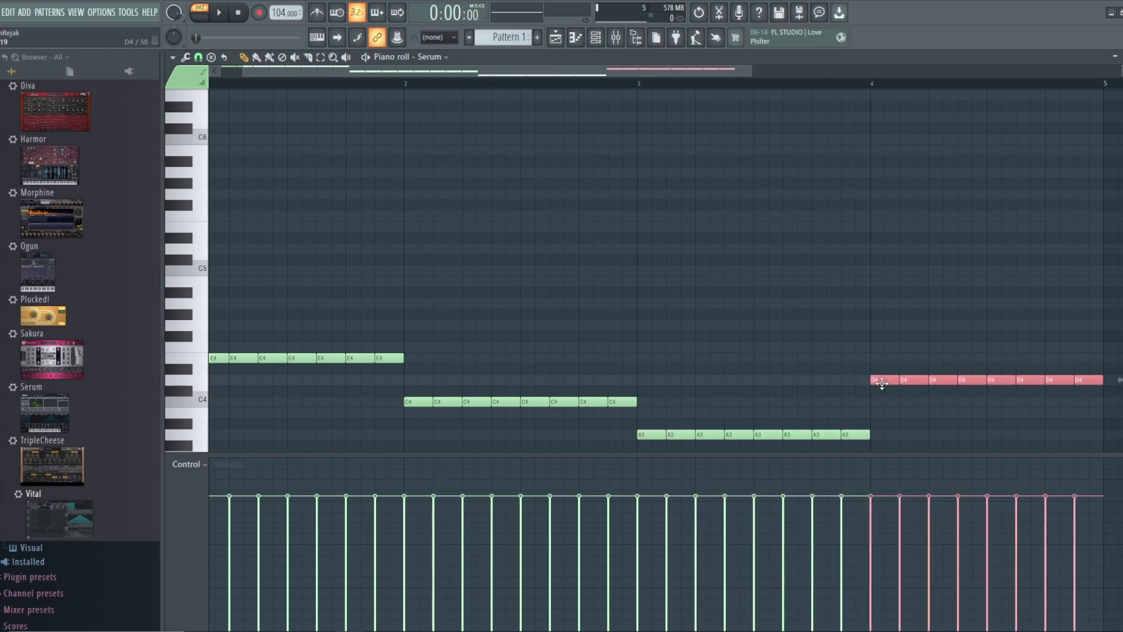
pyautogui.press('space')
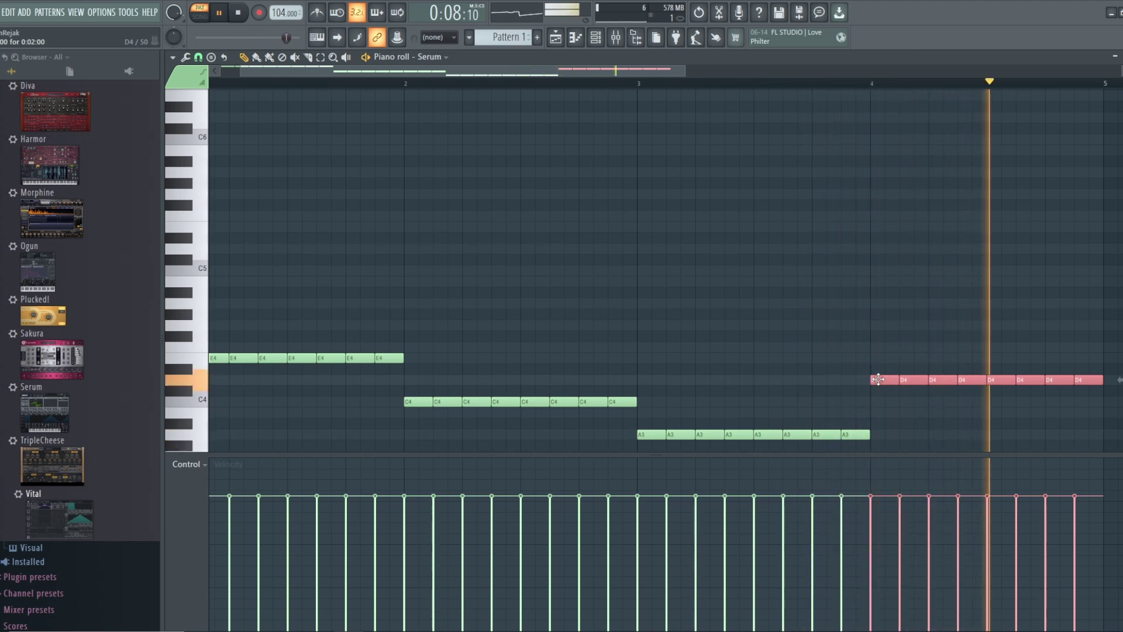
pyautogui.press('space')
# - Move the bar 4 notes down to B3 and play the pattern from bar 3
pyautogui.moveTo(878, 379); pyautogui.dragTo(880, 405)
pyautogui.click(638, 83)
pyautogui.press('space')
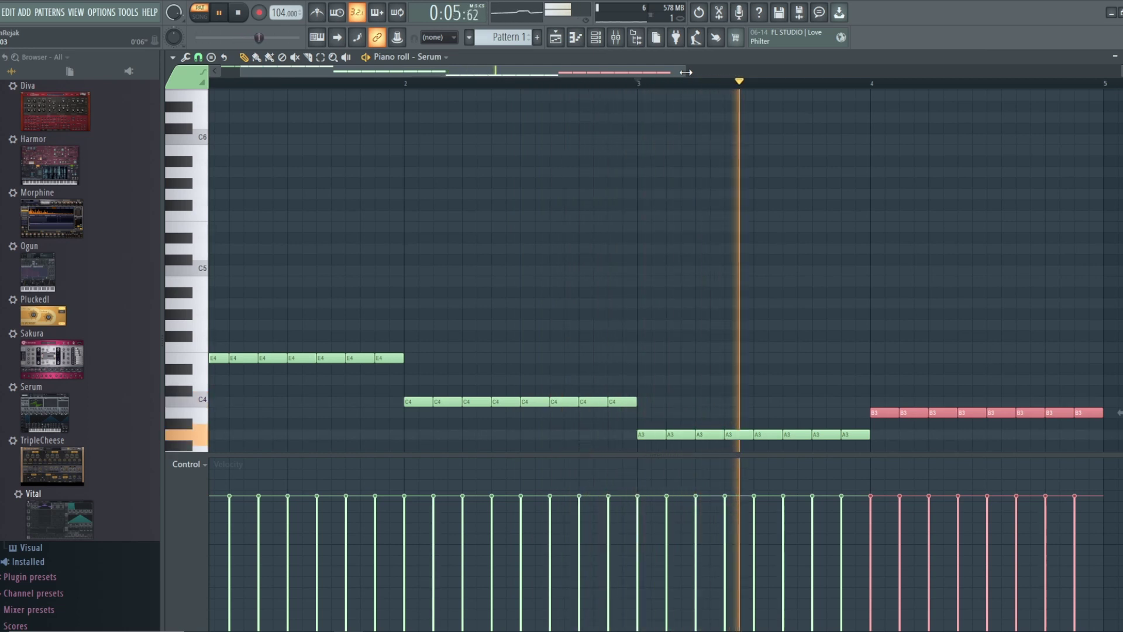
pyautogui.moveTo(686, 72); pyautogui.dragTo(710, 72)
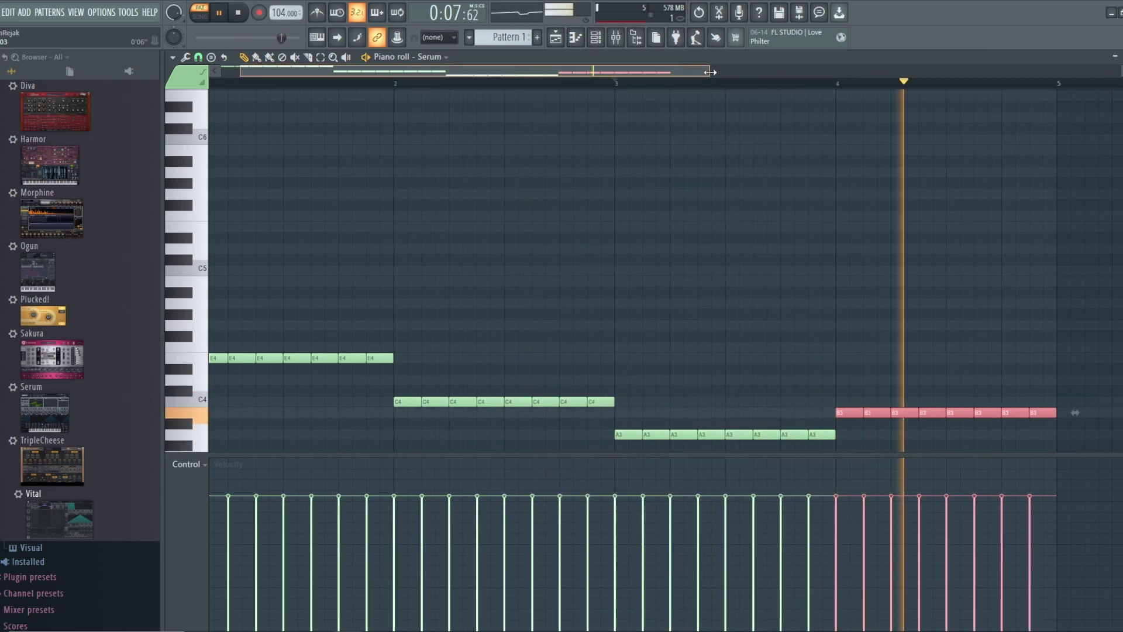
pyautogui.press('space')
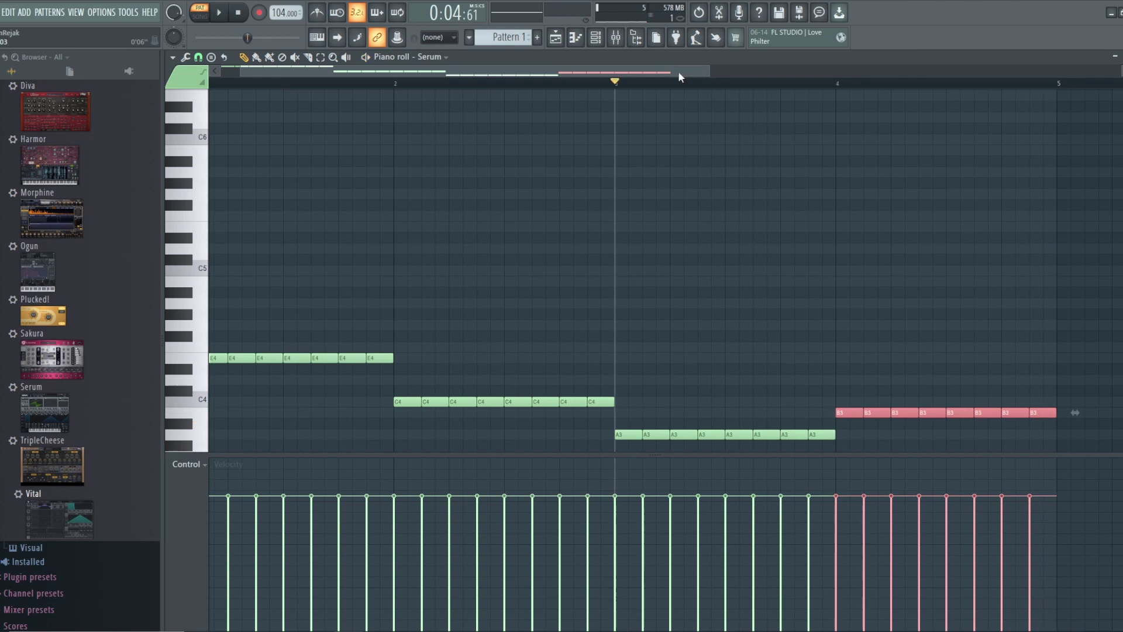
# - Look over the mixer and the Serum channel's synth settings, and return to the piano roll
pyautogui.click(615, 39)
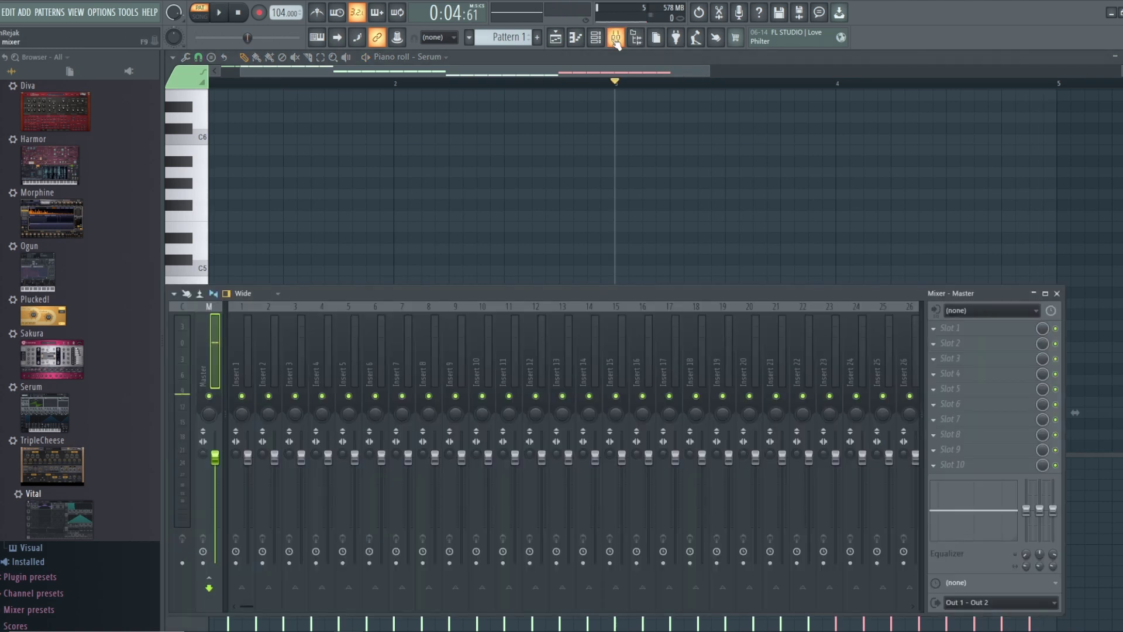
pyautogui.click(595, 38)
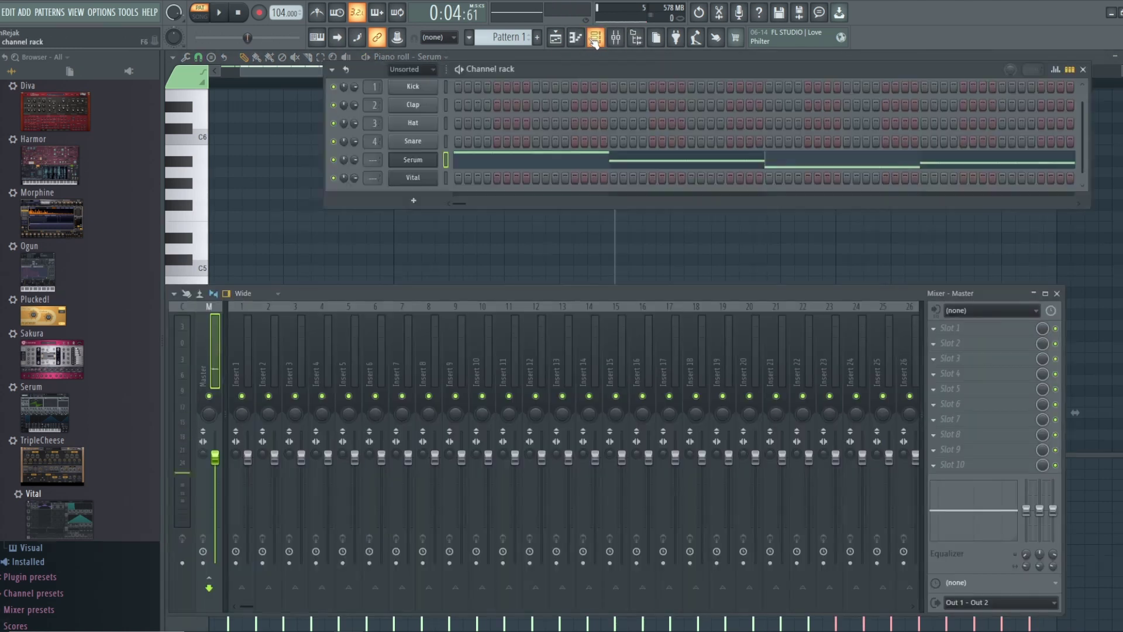
pyautogui.click(430, 165)
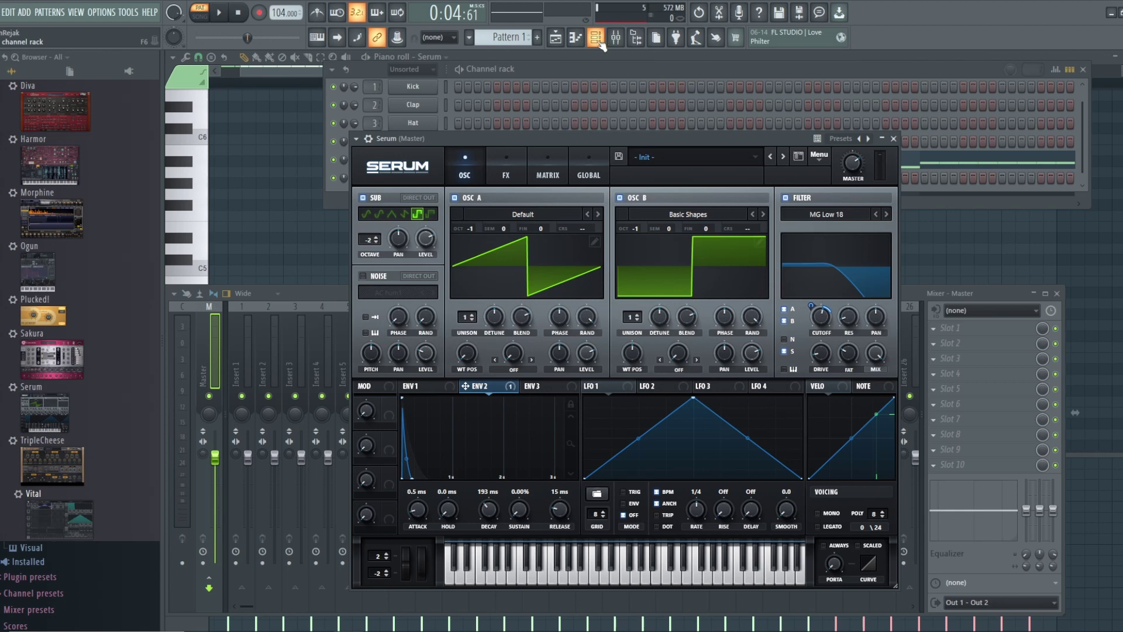
pyautogui.click(598, 65)
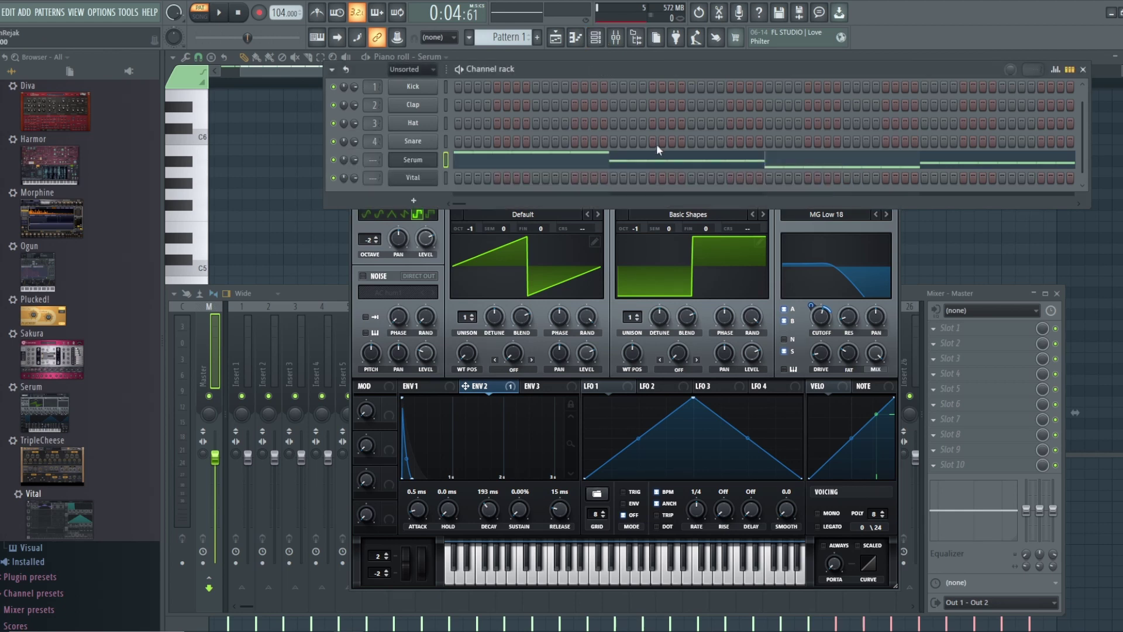
pyautogui.press('F6')
pyautogui.click(598, 72)
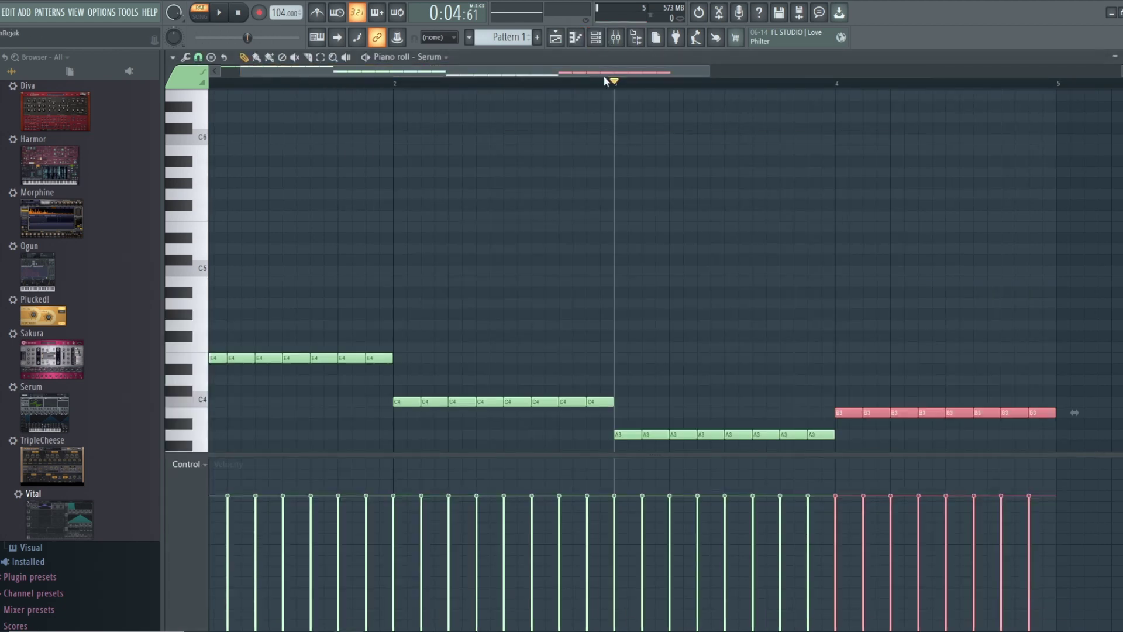
# - Copy all the notes in Pattern 1 and add a second Serum channel in Pattern 2
pyautogui.moveTo(1103, 374); pyautogui.dragTo(211, 214)
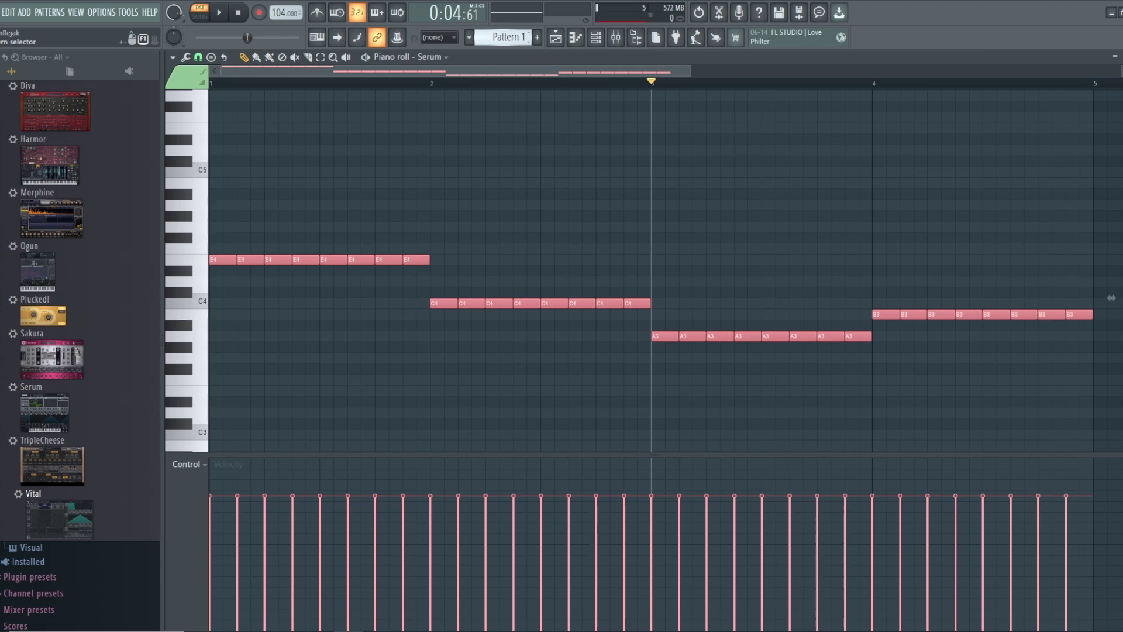
pyautogui.scroll(-1, 506, 37)
pyautogui.click(610, 38)
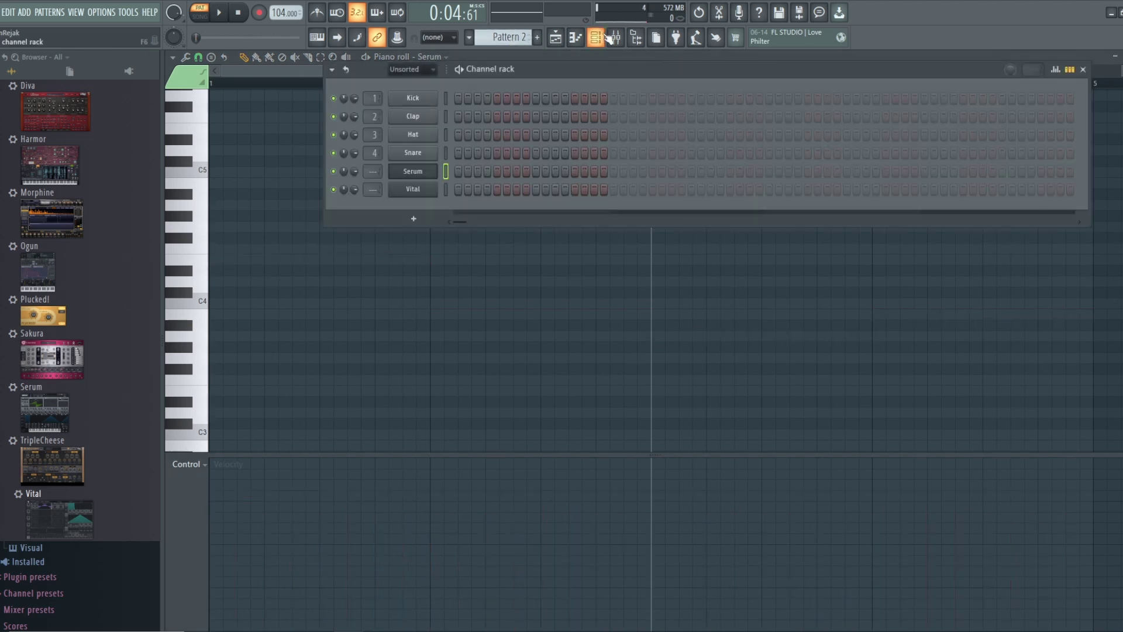
pyautogui.moveTo(42, 413); pyautogui.dragTo(405, 189)
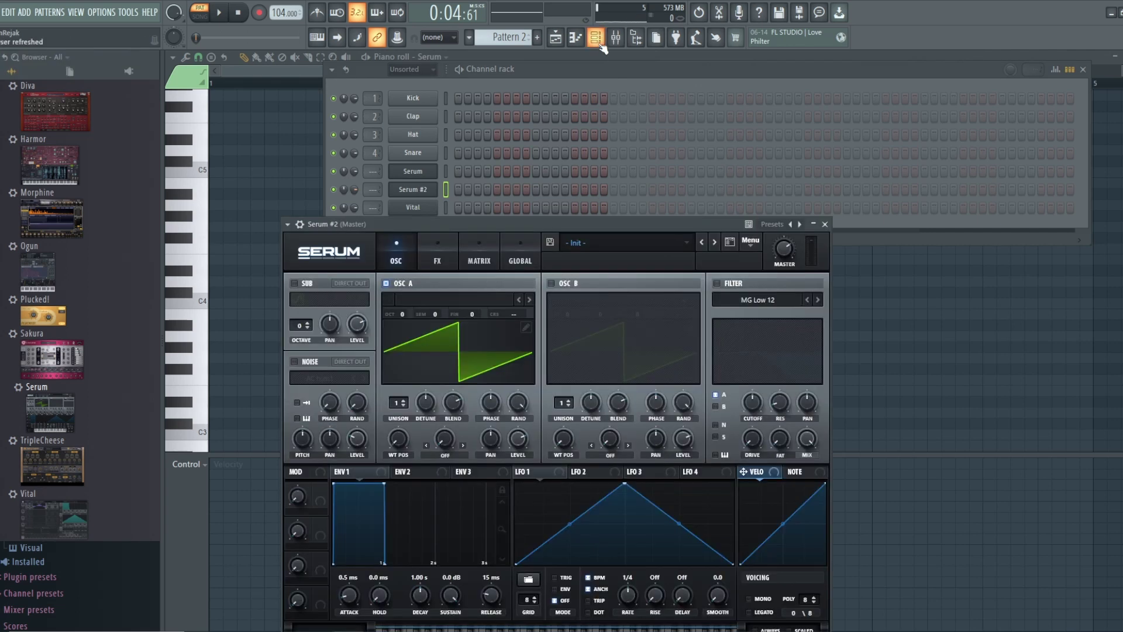
# - Paste the copied notes into the second Serum's piano roll and glue them into one long note per bar
pyautogui.click(574, 38)
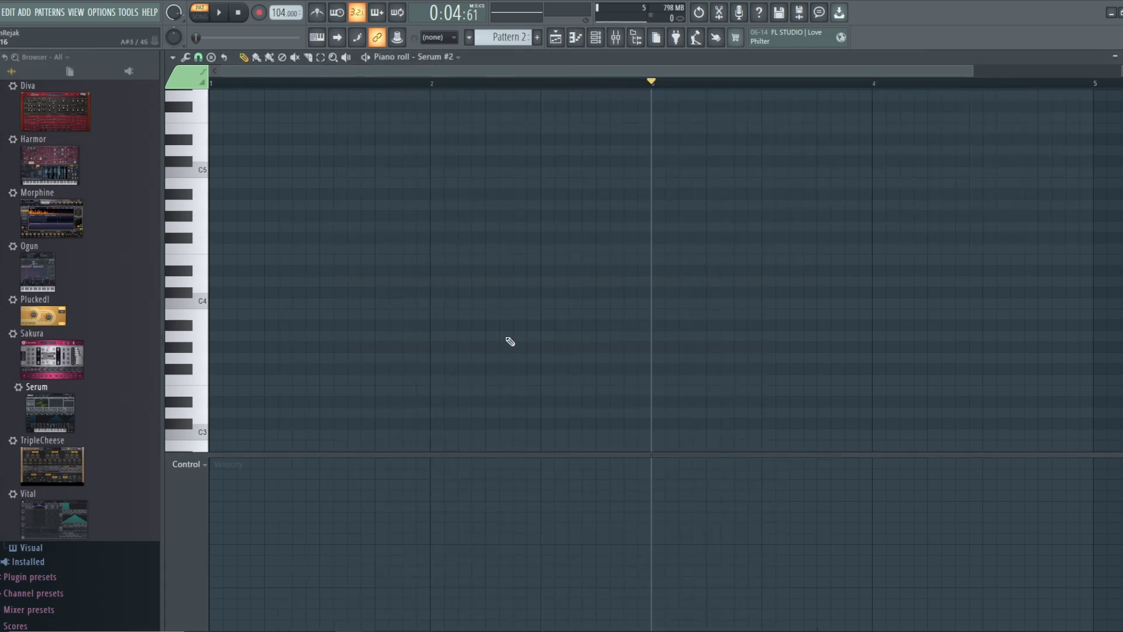
pyautogui.hotkey('ctrl', 'v')
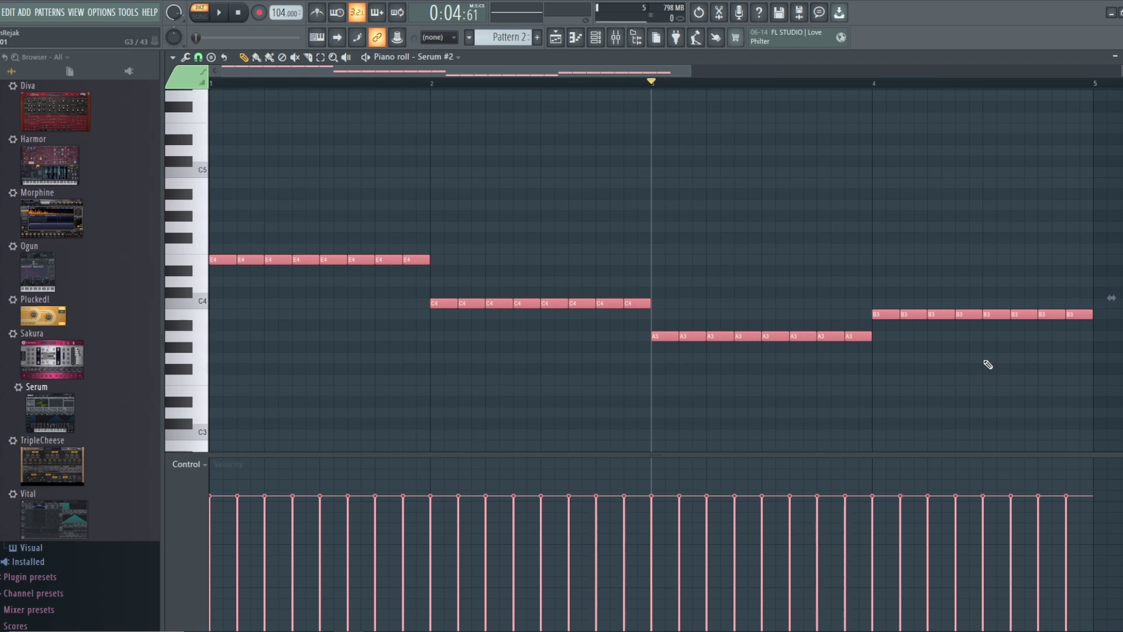
pyautogui.hotkey('ctrl', 'g')
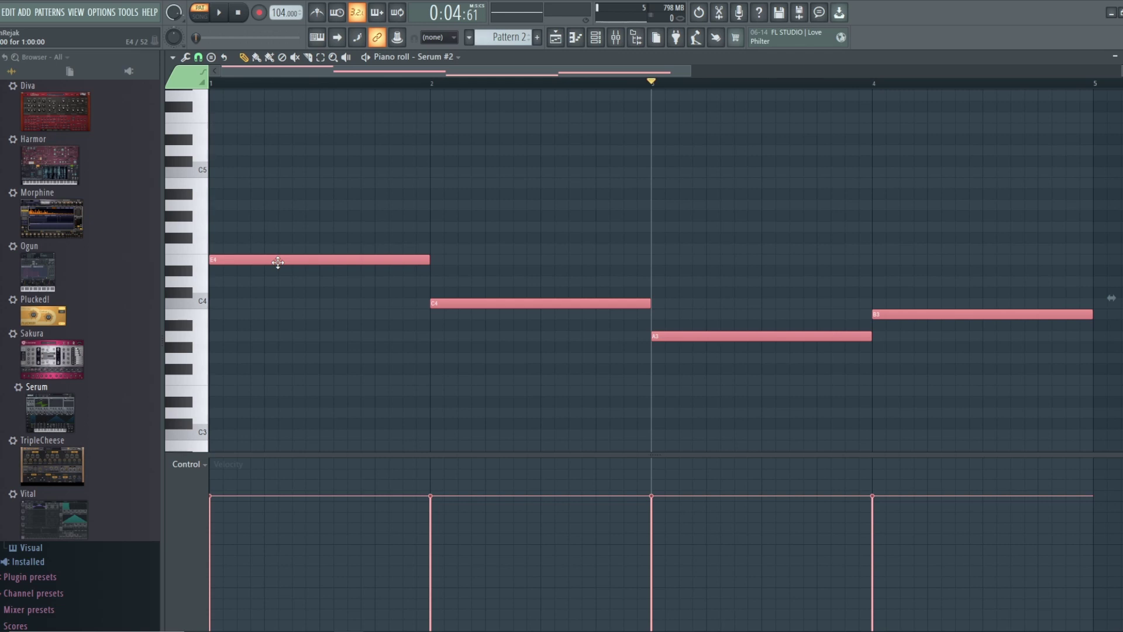
# - Duplicate the four long notes a fifth higher, starting at B4, and open the second Serum's synth settings
pyautogui.moveTo(278, 262); pyautogui.dragTo(278, 180)
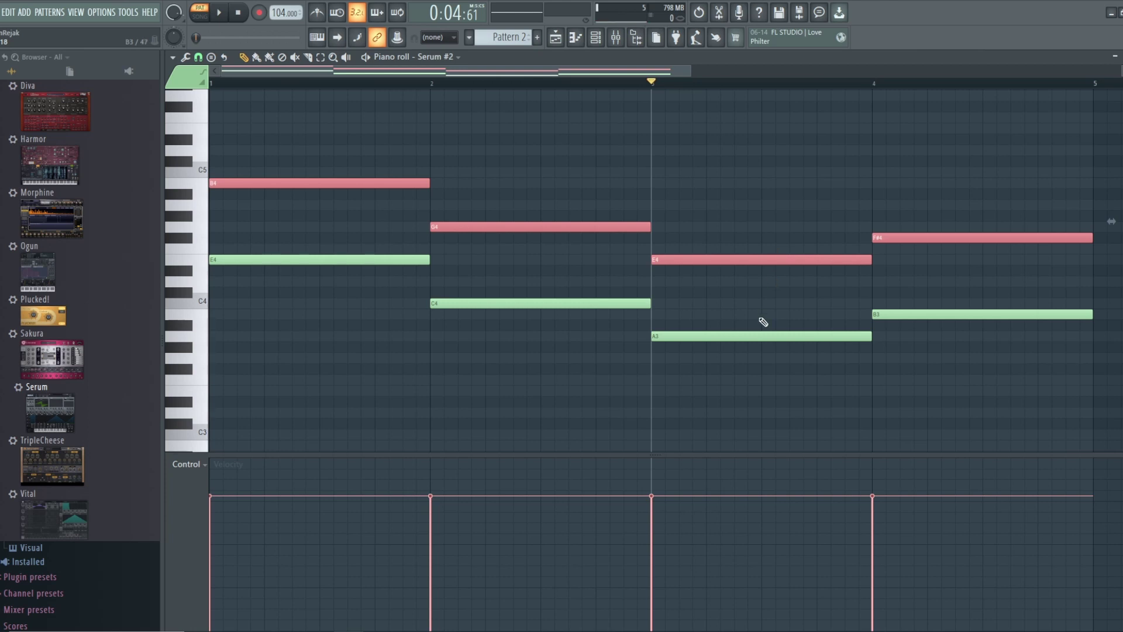
pyautogui.click(597, 38)
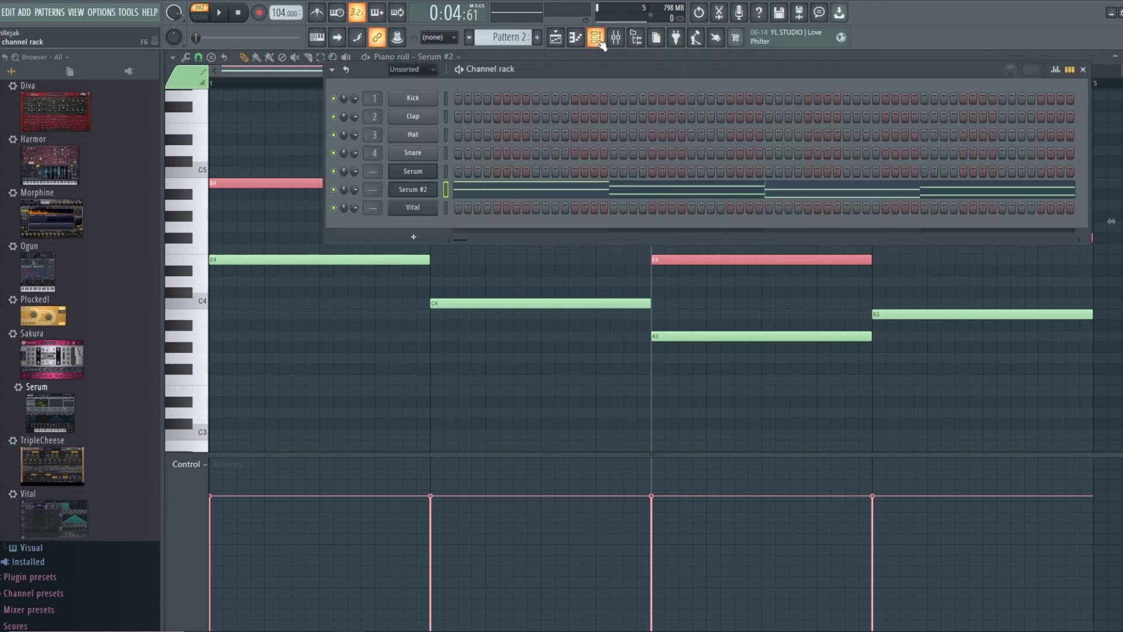
pyautogui.click(413, 189)
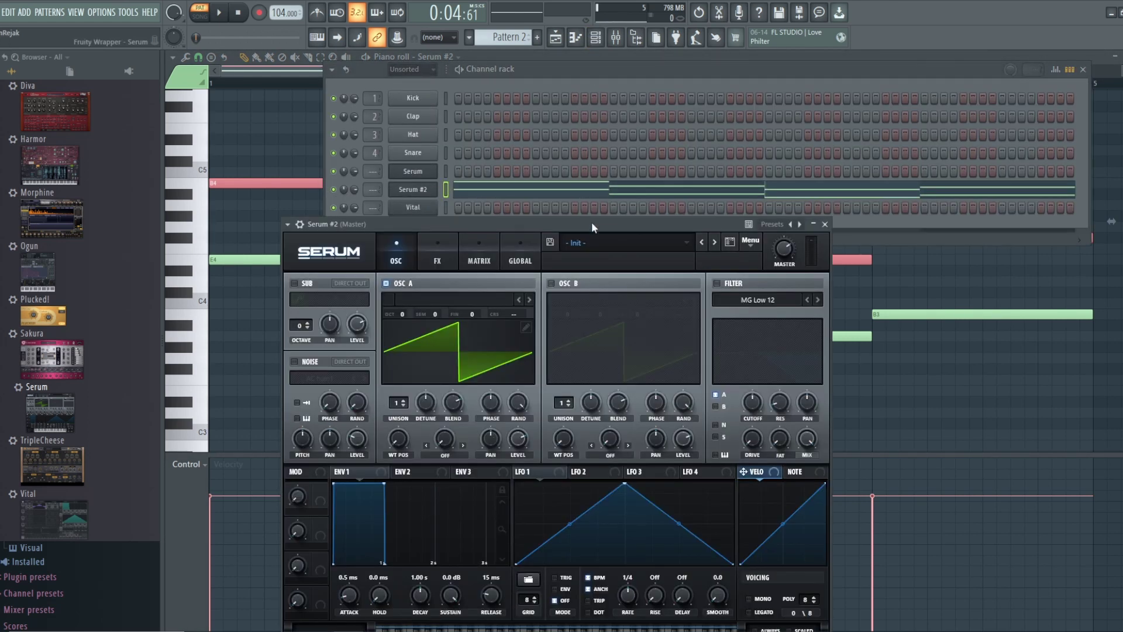
# - Place Pattern 1 at bar 1 on Track 1 of the playlist
pyautogui.click(555, 37)
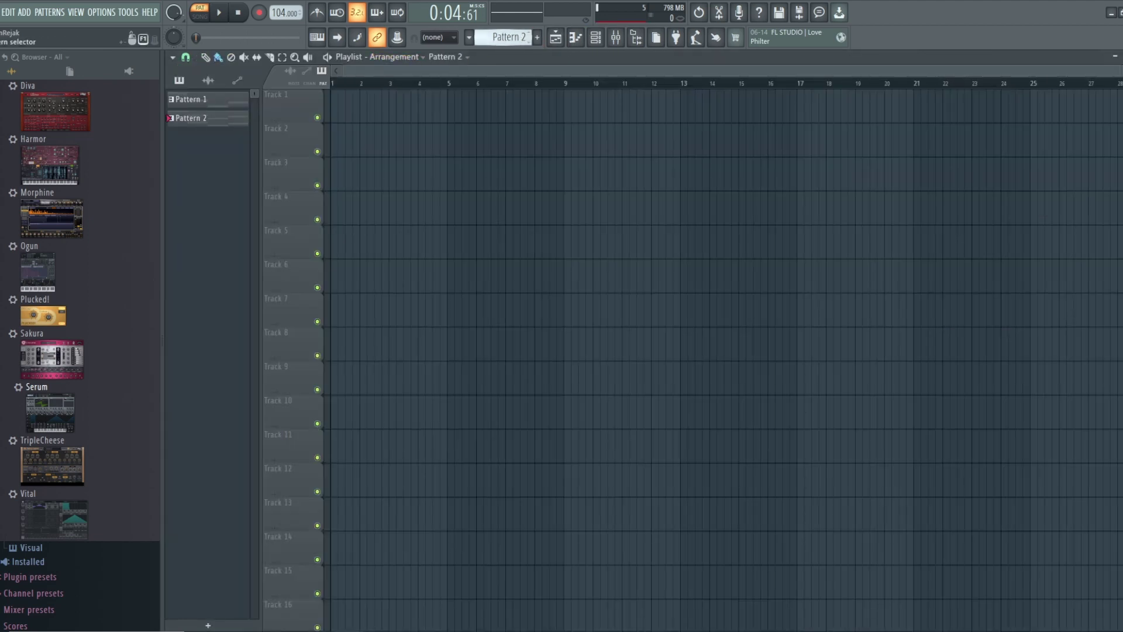
pyautogui.scroll(-1, 504, 39)
pyautogui.click(342, 109)
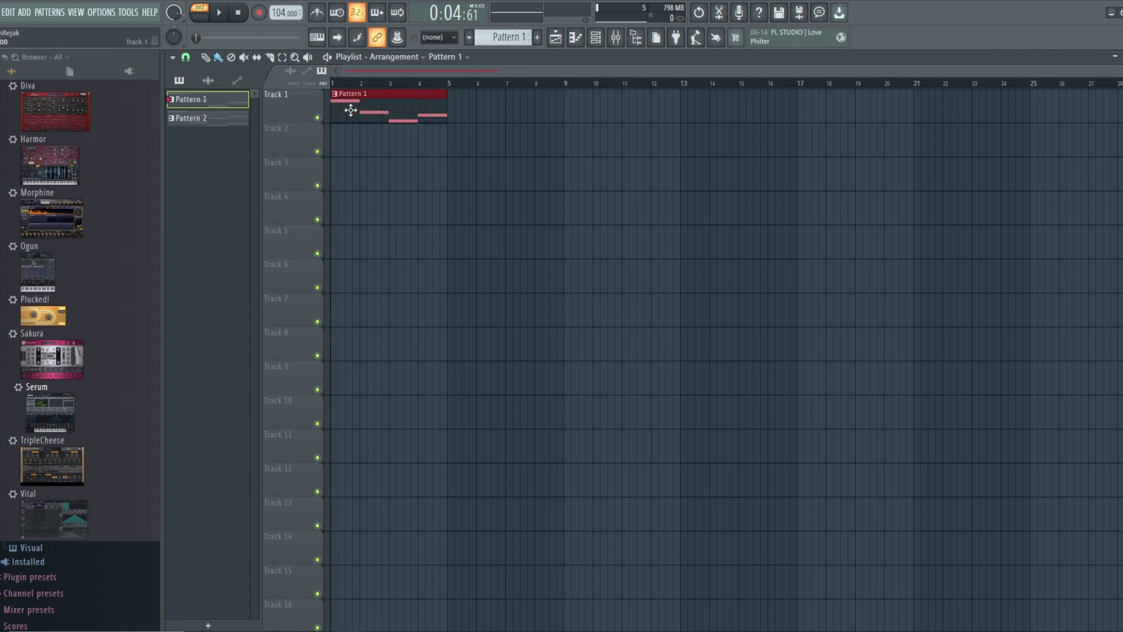
# - Duplicate the Pattern 1 clip three times on Track 1 so it fills bars 1 to 16
pyautogui.hotkey('ctrl', 'b')
pyautogui.hotkey('ctrl', 'b')
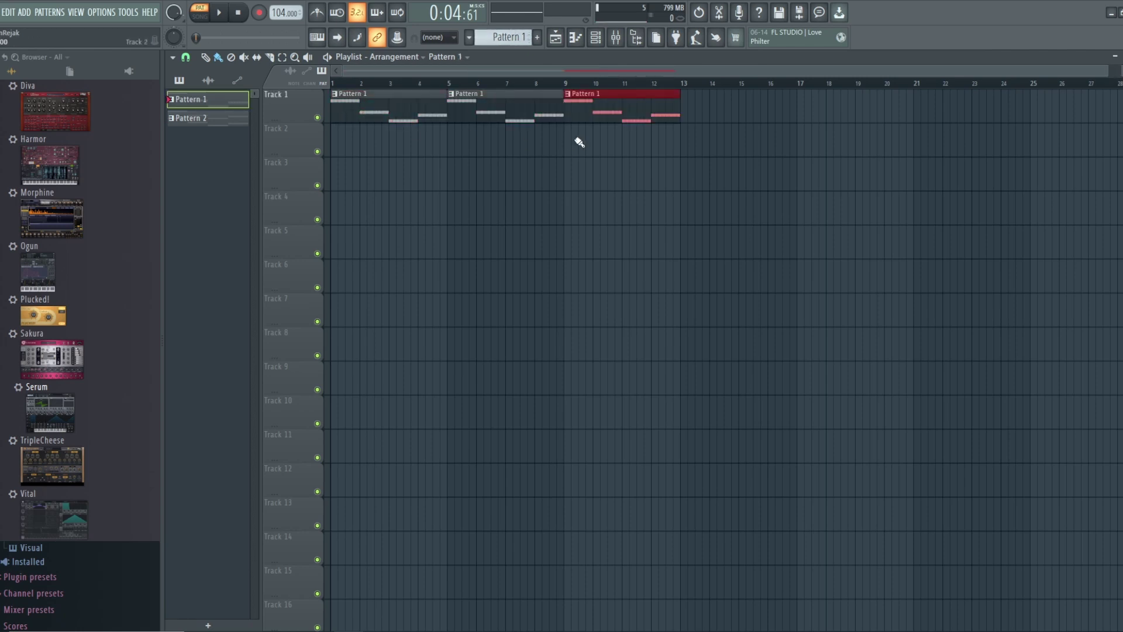
pyautogui.hotkey('ctrl', 'b')
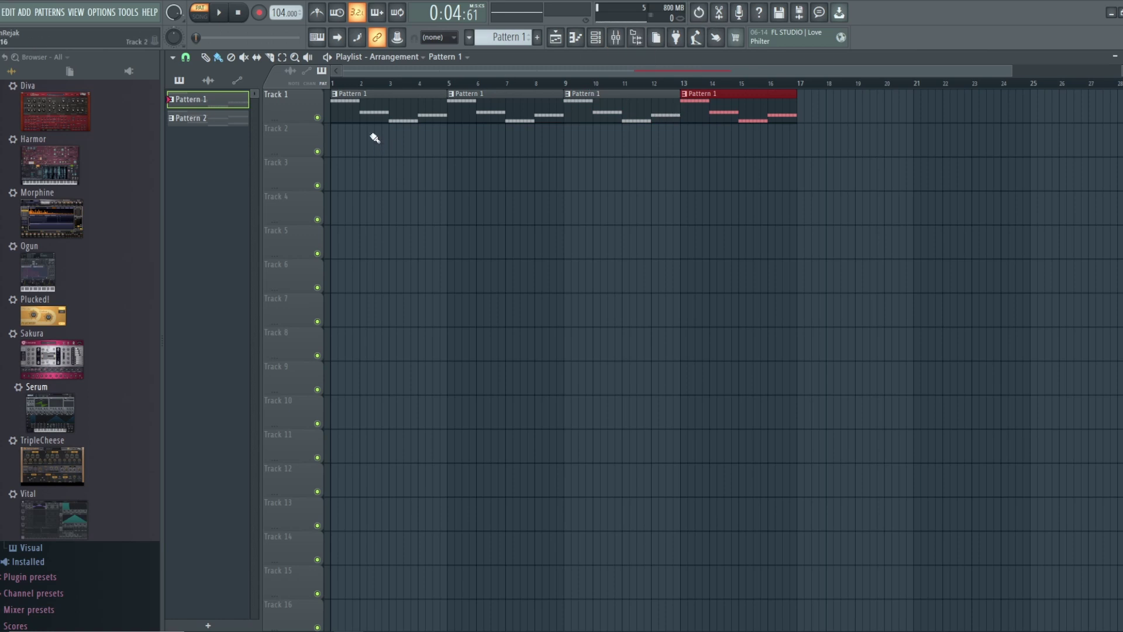
# - Place Pattern 2 at bar 1 on Track 2 and duplicate it three times to fill bars 1 to 16
pyautogui.scroll(-1, 506, 37)
pyautogui.click(339, 141)
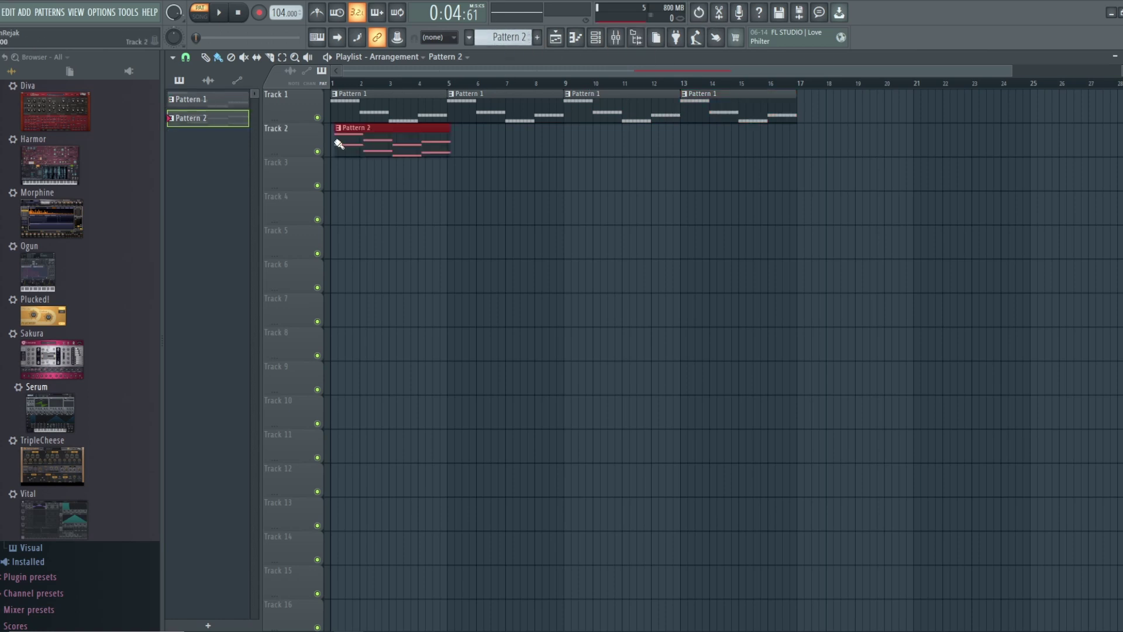
pyautogui.hotkey('ctrl', 'b')
pyautogui.hotkey('ctrl', 'b')
pyautogui.hotkey('ctrl', 'b')
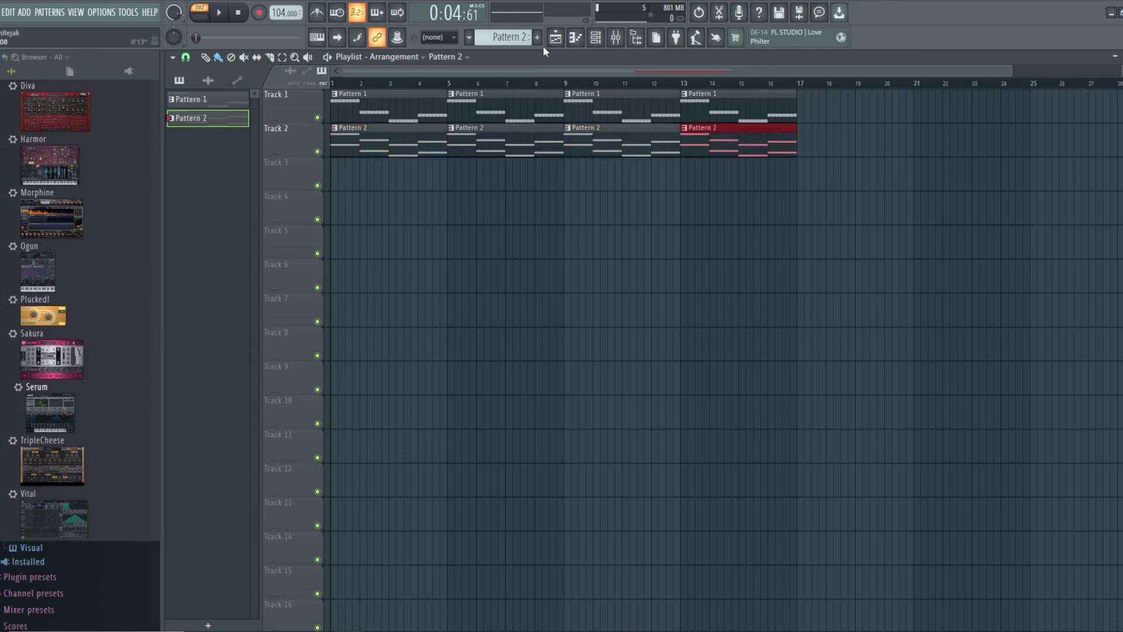
# - Load the PD - Backyard Neighbour preset from Synthwave Essentials Vol. 3 into the second Serum
pyautogui.click(603, 40)
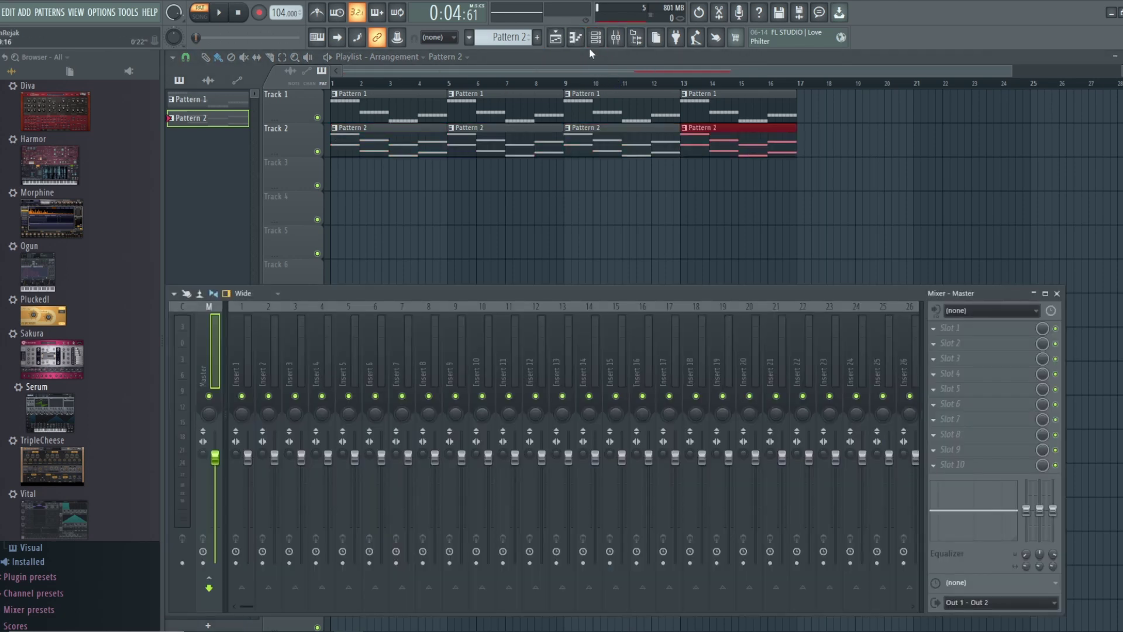
pyautogui.click(595, 36)
pyautogui.click(414, 189)
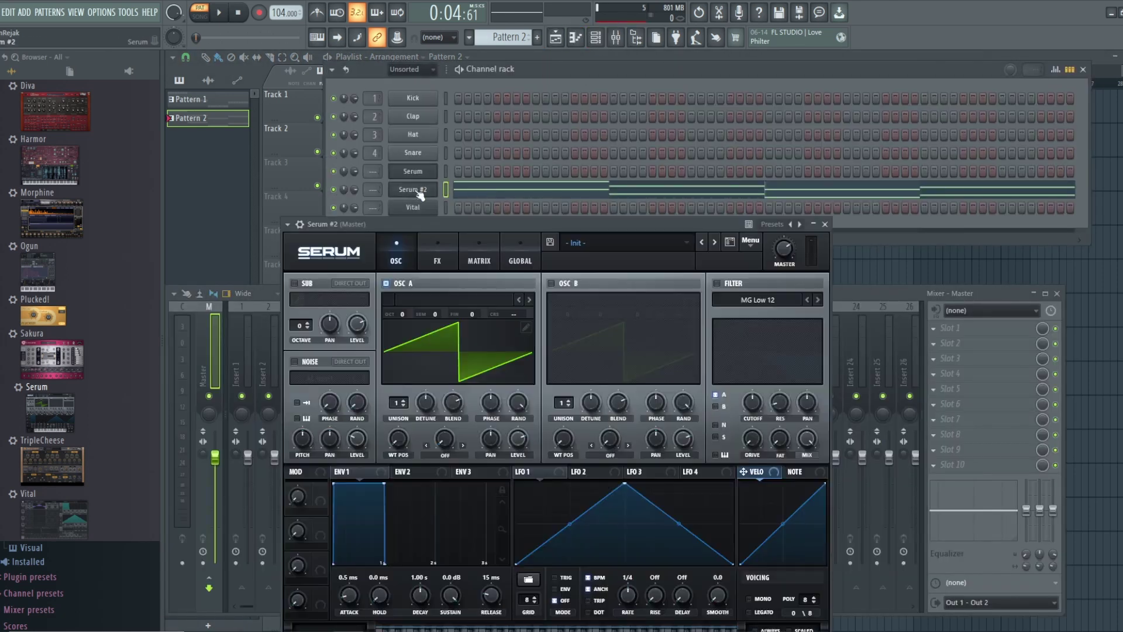
pyautogui.click(645, 242)
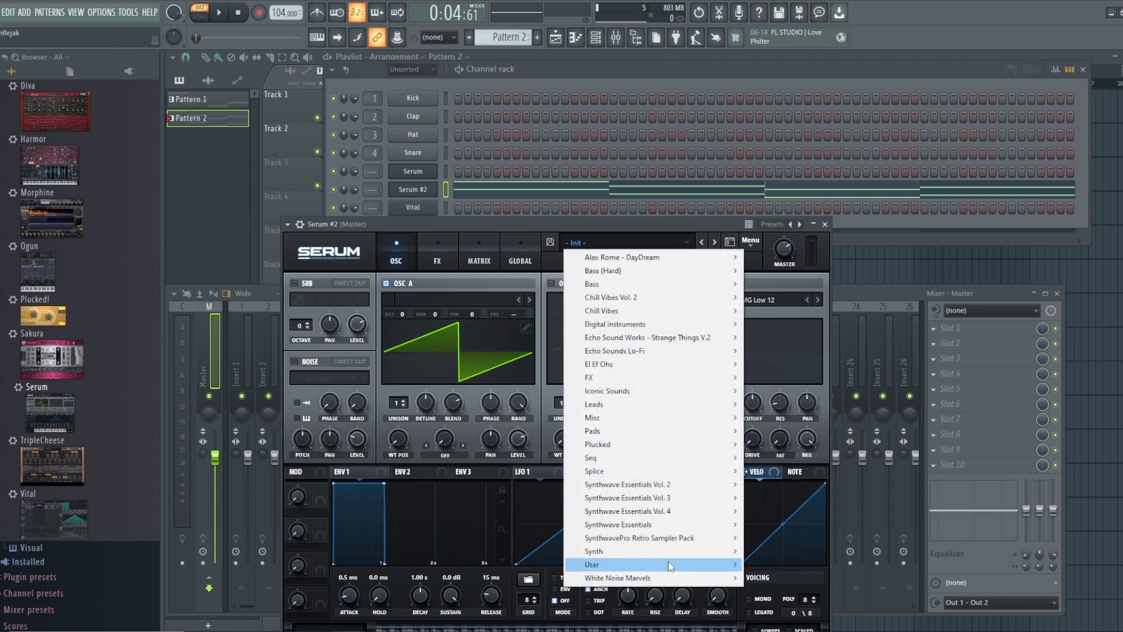
pyautogui.moveTo(674, 500)
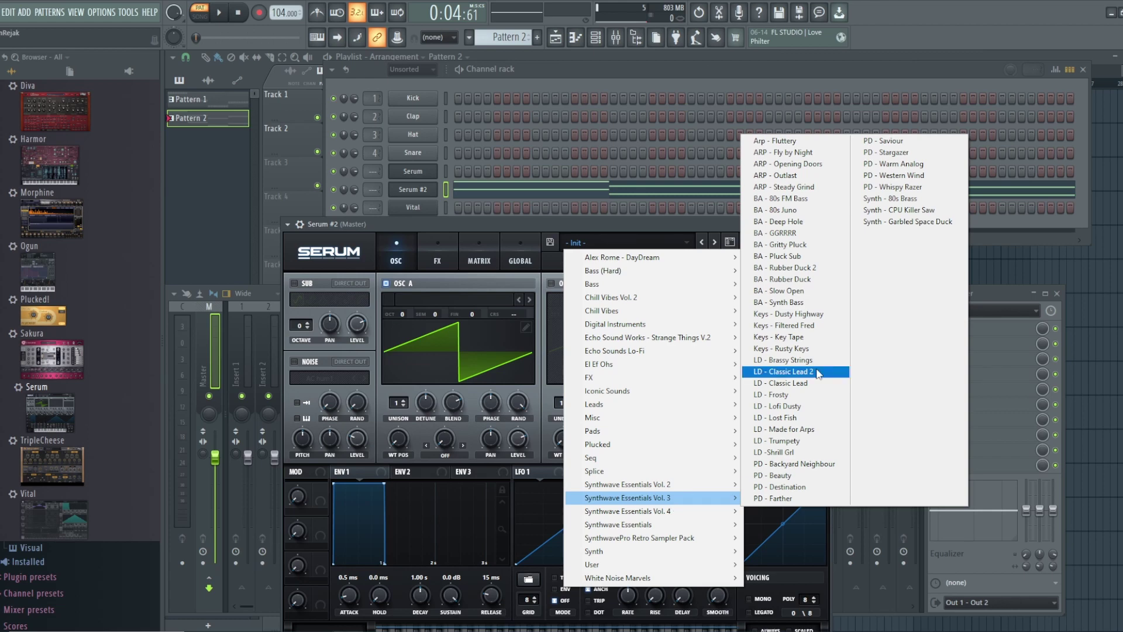
pyautogui.click(802, 463)
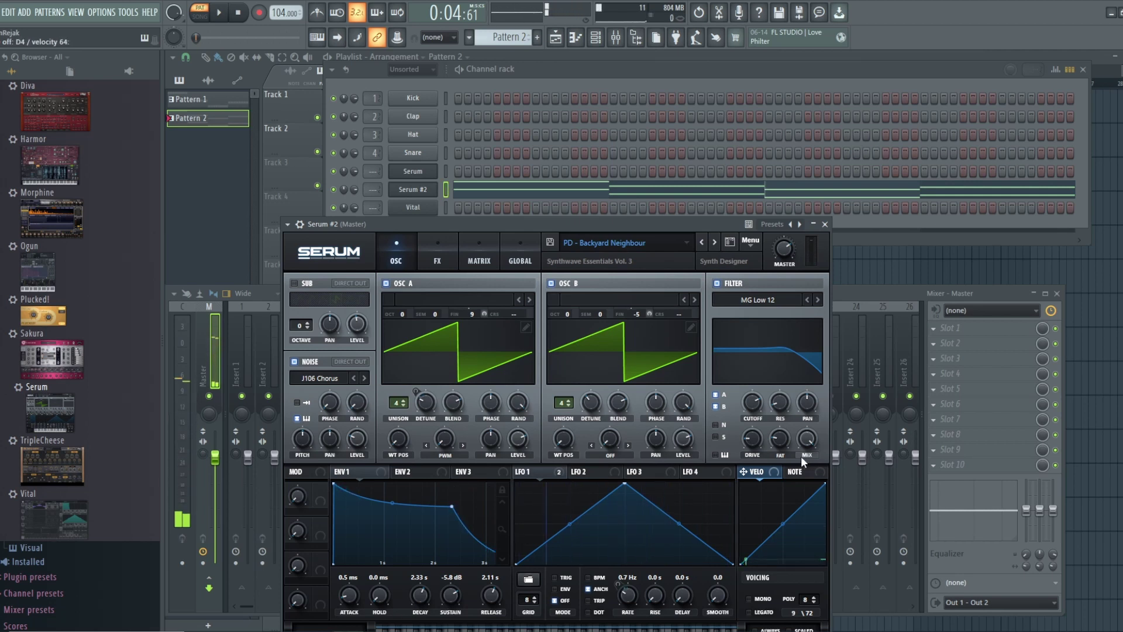
# - Step forward through the second Serum's pad presets to PD - Stargazer
pyautogui.click(716, 241)
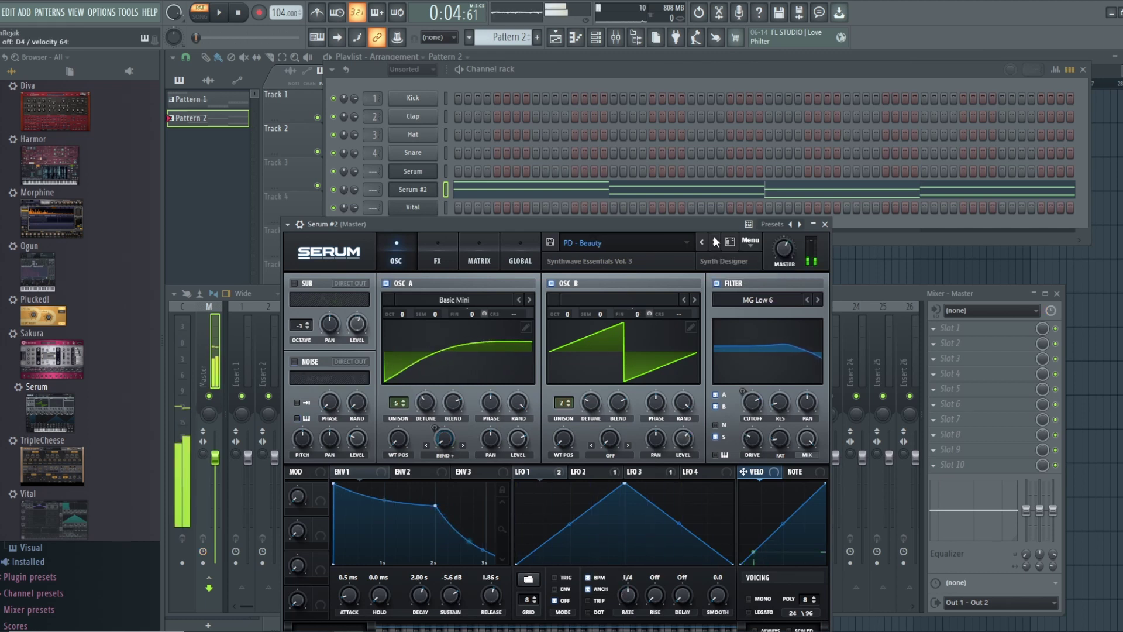
pyautogui.click(713, 237)
pyautogui.click(714, 238)
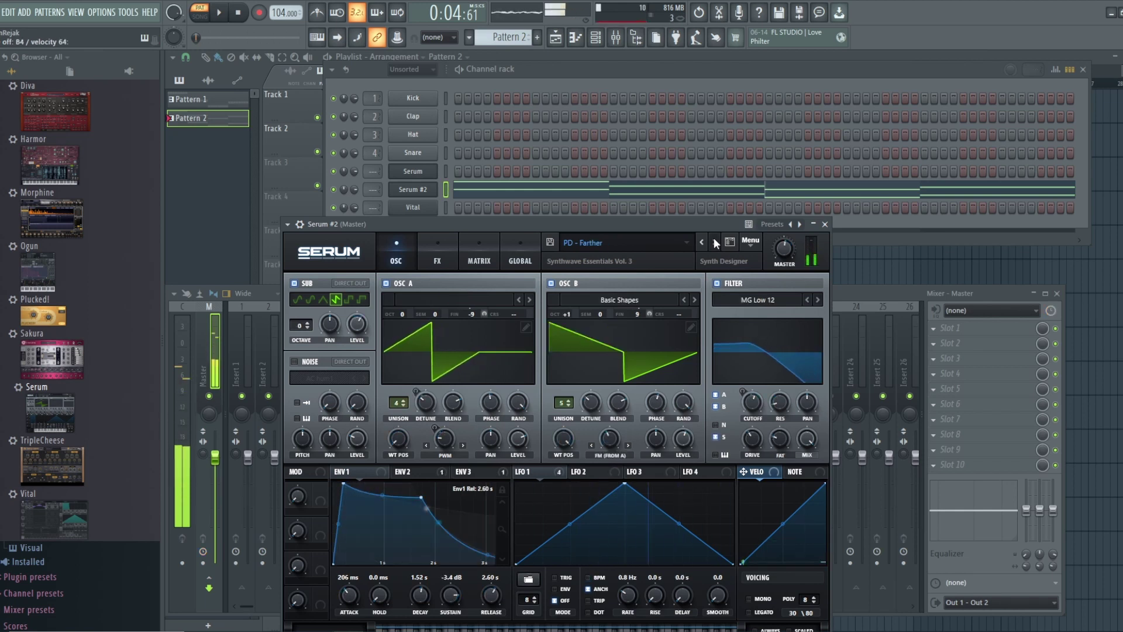
pyautogui.click(713, 238)
pyautogui.click(713, 237)
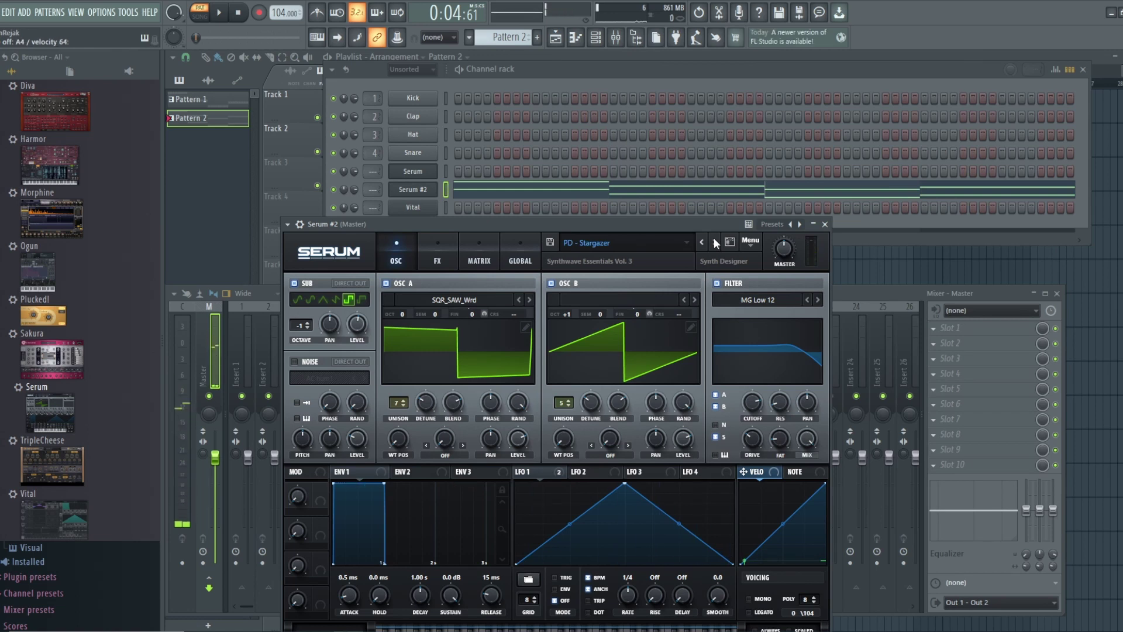
# - Switch playback to song mode and audition the arrangement while viewing the second Serum's piano roll
pyautogui.click(202, 18)
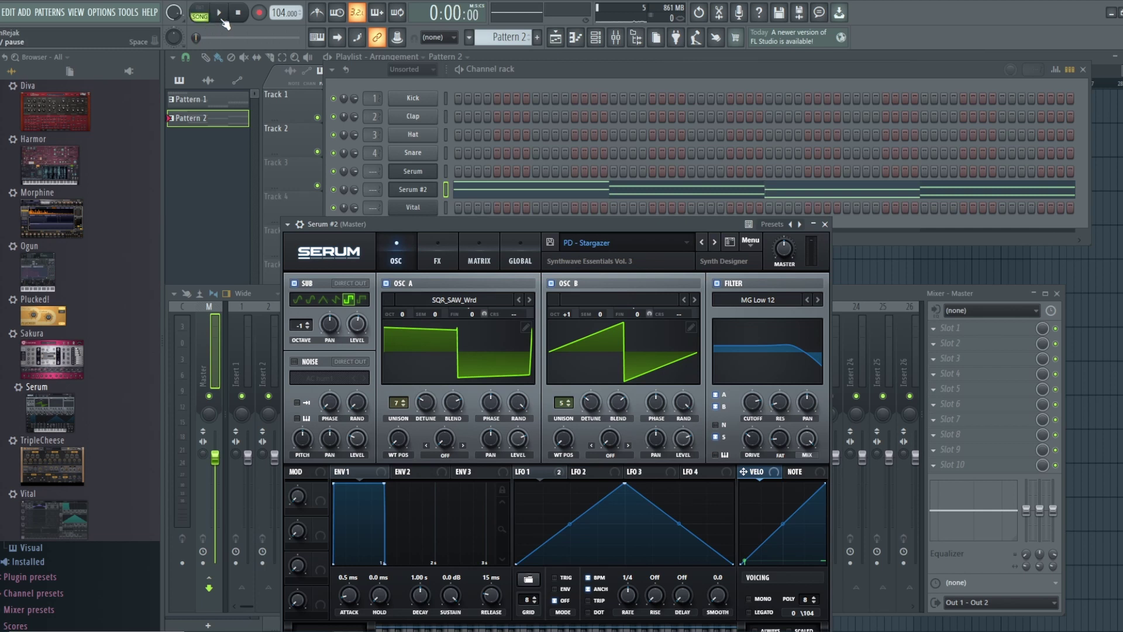
pyautogui.click(221, 13)
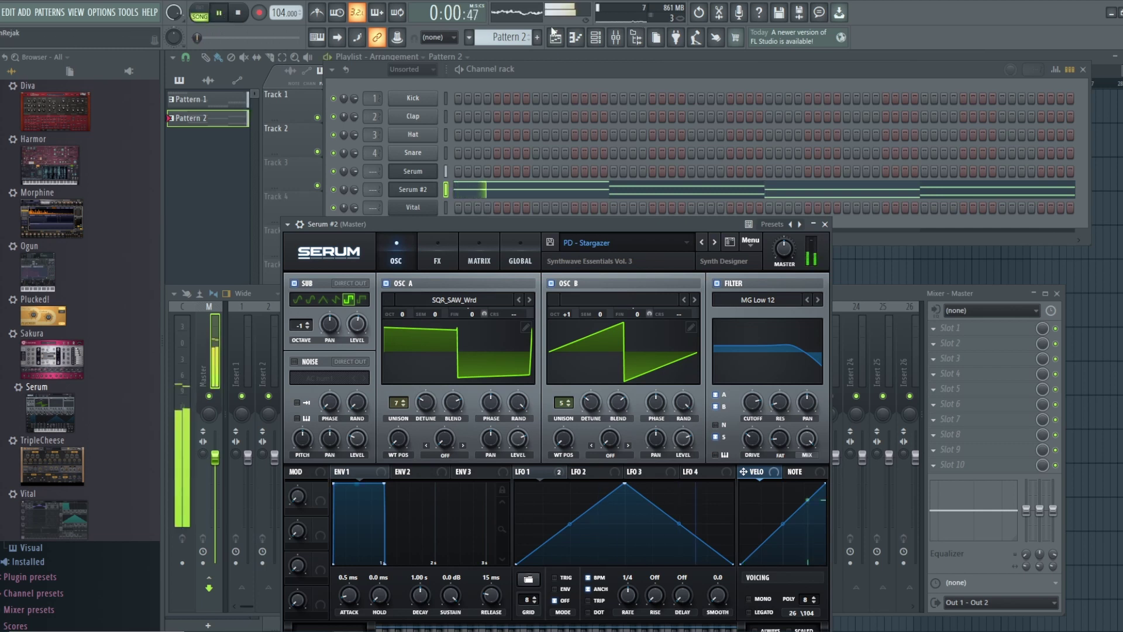
pyautogui.click(596, 38)
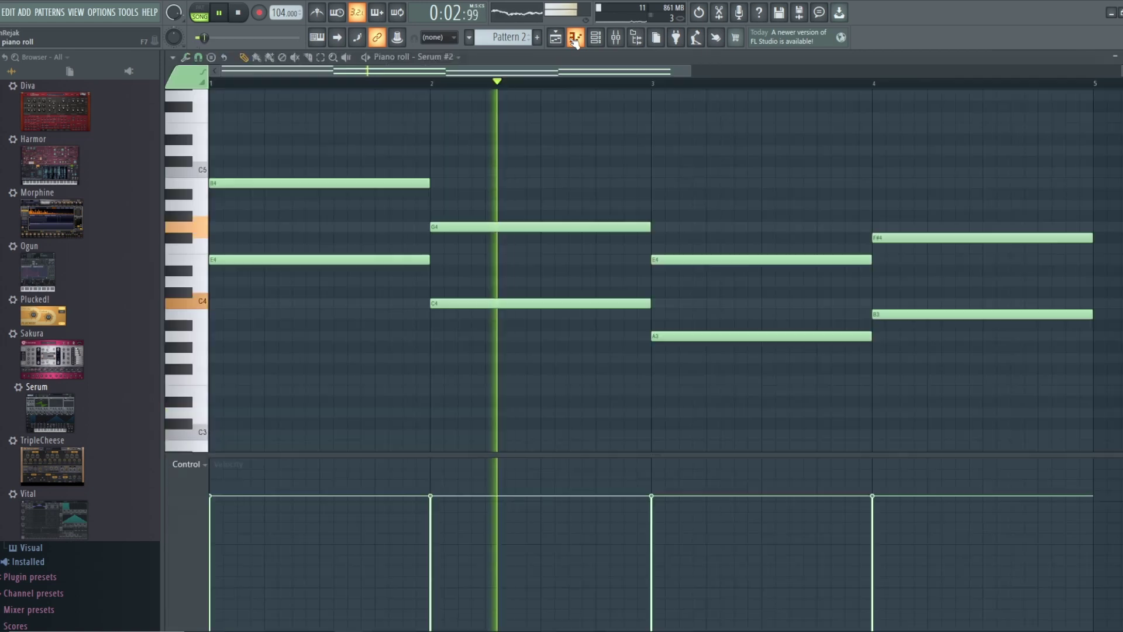
pyautogui.click(817, 190)
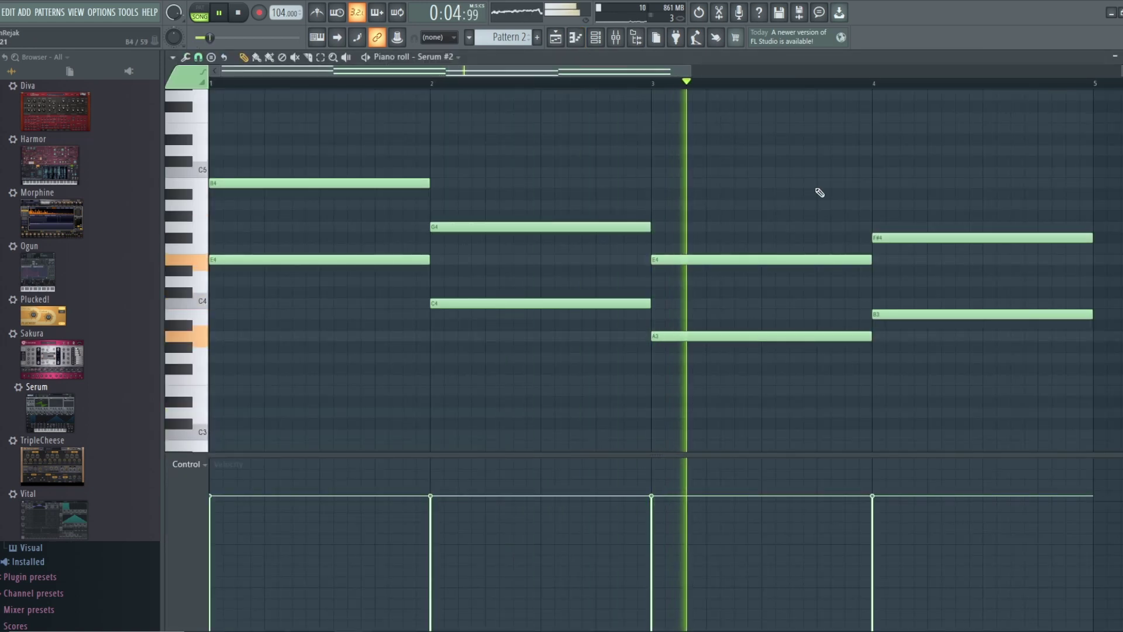
pyautogui.press('space')
# - Check the second Serum's synth settings and return to its piano roll
pyautogui.click(595, 40)
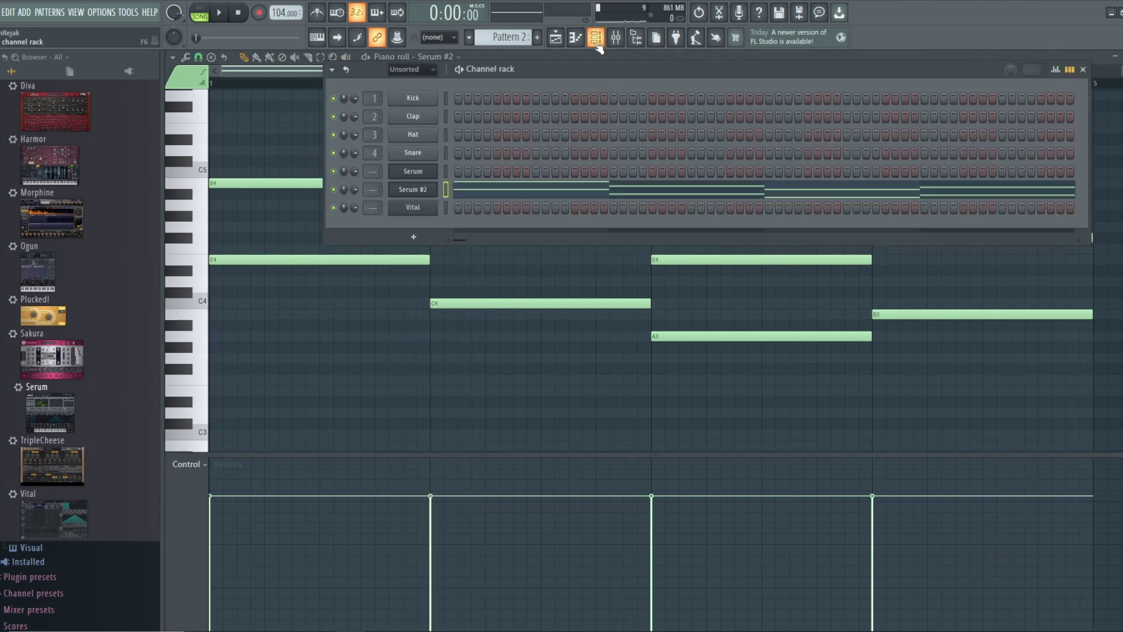
pyautogui.click(420, 191)
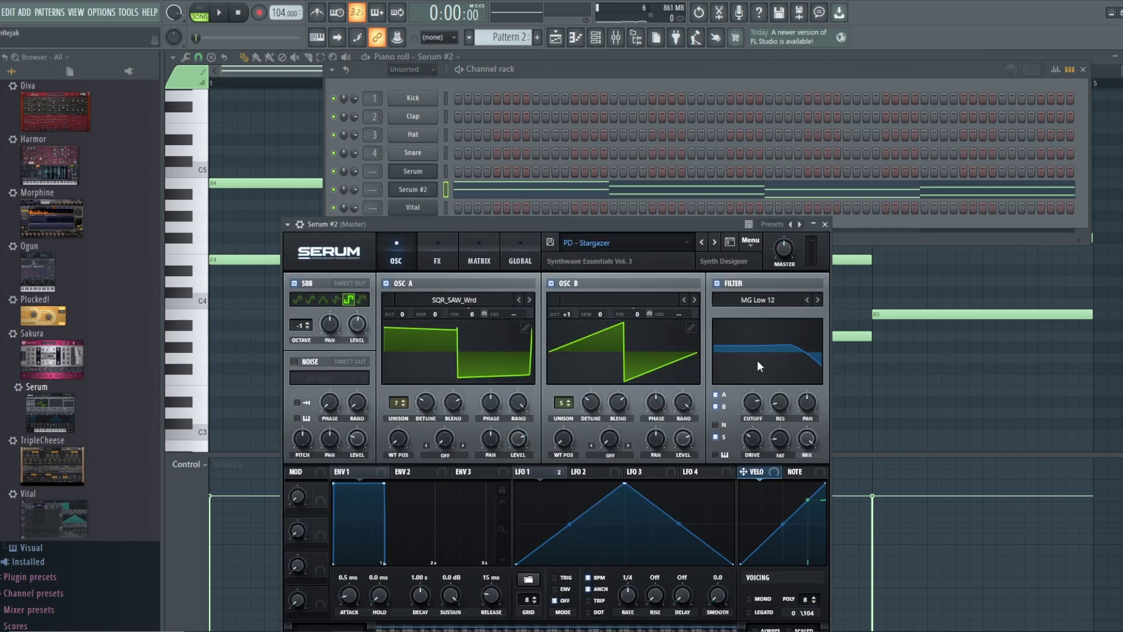
pyautogui.click(576, 40)
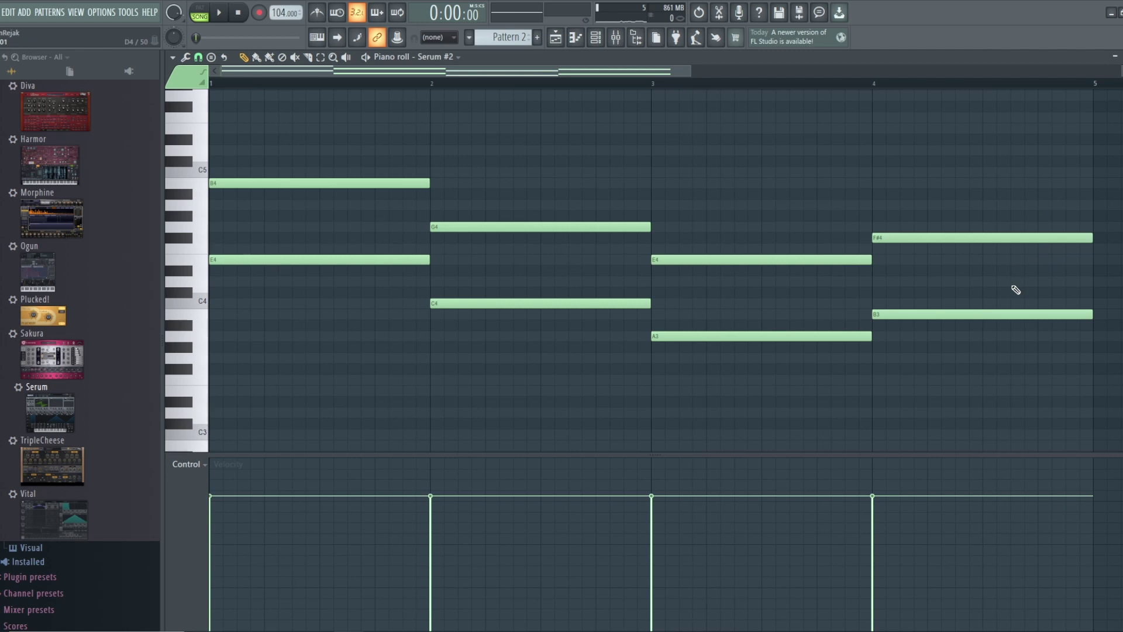
# - Duplicate the upper note of each bar in the second Serum's piano roll four semitones lower, starting at G4
pyautogui.moveTo(1022, 286); pyautogui.dragTo(508, 146)
pyautogui.moveTo(363, 136); pyautogui.dragTo(1007, 264)
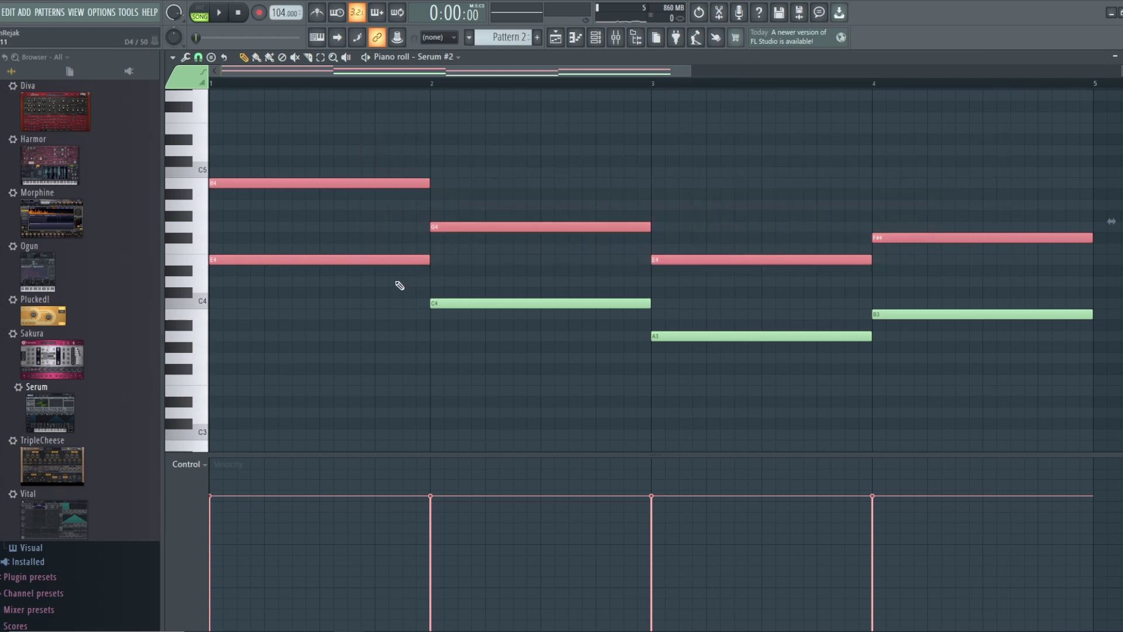
pyautogui.keyDown('ctrl'); pyautogui.click(388, 259); pyautogui.keyUp('ctrl')
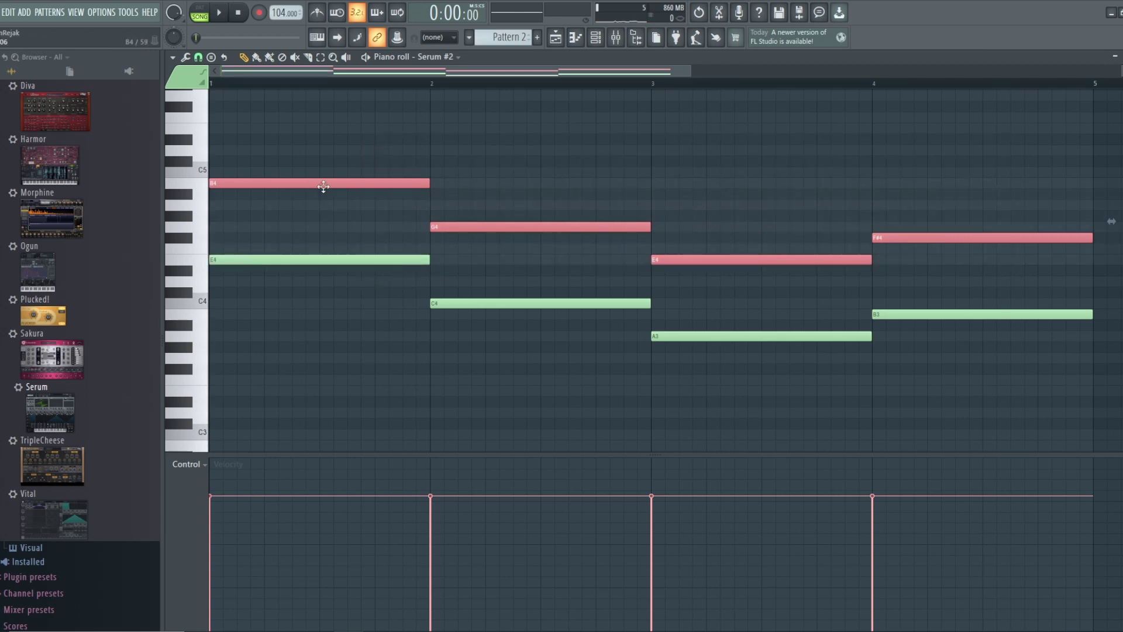
pyautogui.moveTo(323, 186)
pyautogui.mouseDown()
pyautogui.moveTo(323, 211)
pyautogui.moveTo(324, 179)
pyautogui.mouseUp()
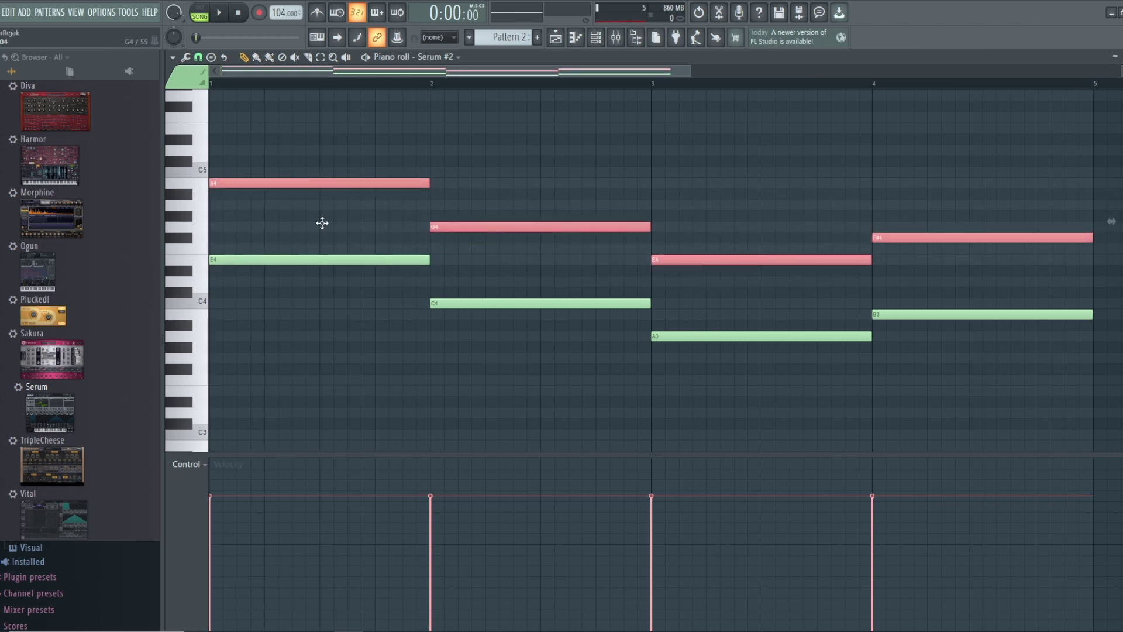
pyautogui.press('Down')
pyautogui.press('Down')
pyautogui.press('Down')
pyautogui.press('Down')
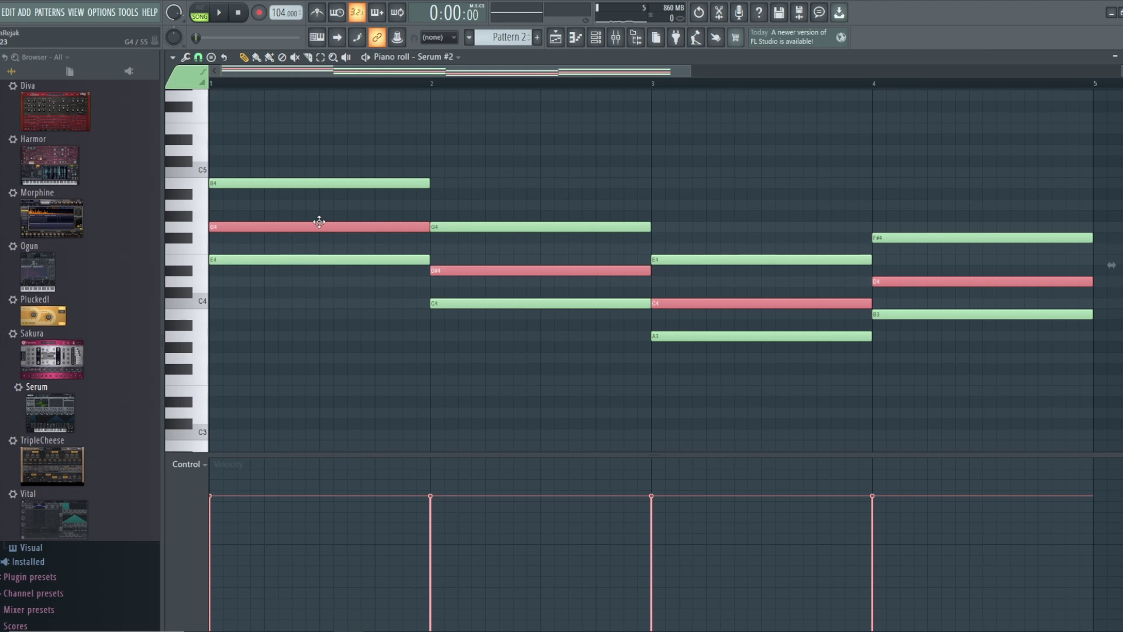
# - Audition the chords, raise the middle note of the bar 2 chord to E4 and play the arrangement again
pyautogui.press('space')
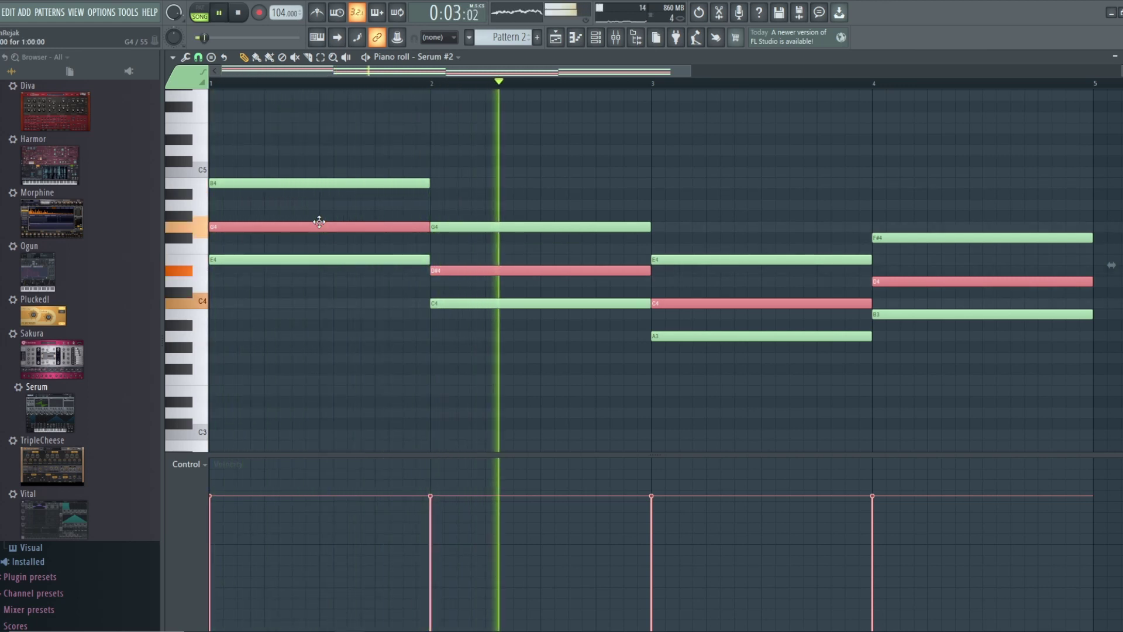
pyautogui.press('space')
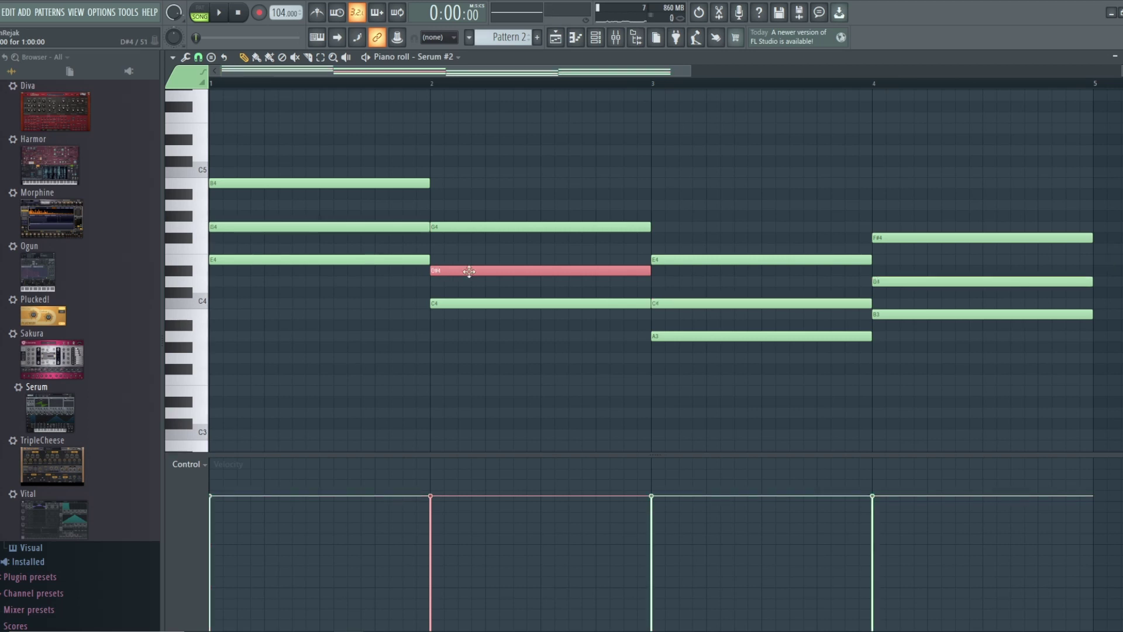
pyautogui.doubleClick(469, 270)
pyautogui.press('Escape')
pyautogui.moveTo(542, 270); pyautogui.dragTo(542, 259)
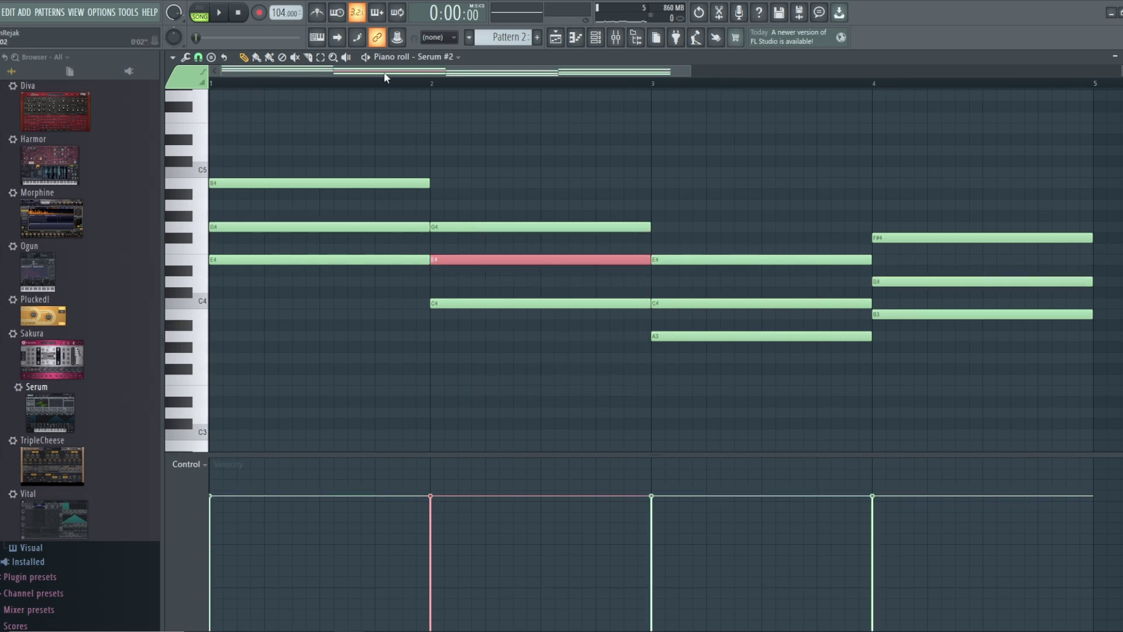
pyautogui.press('space')
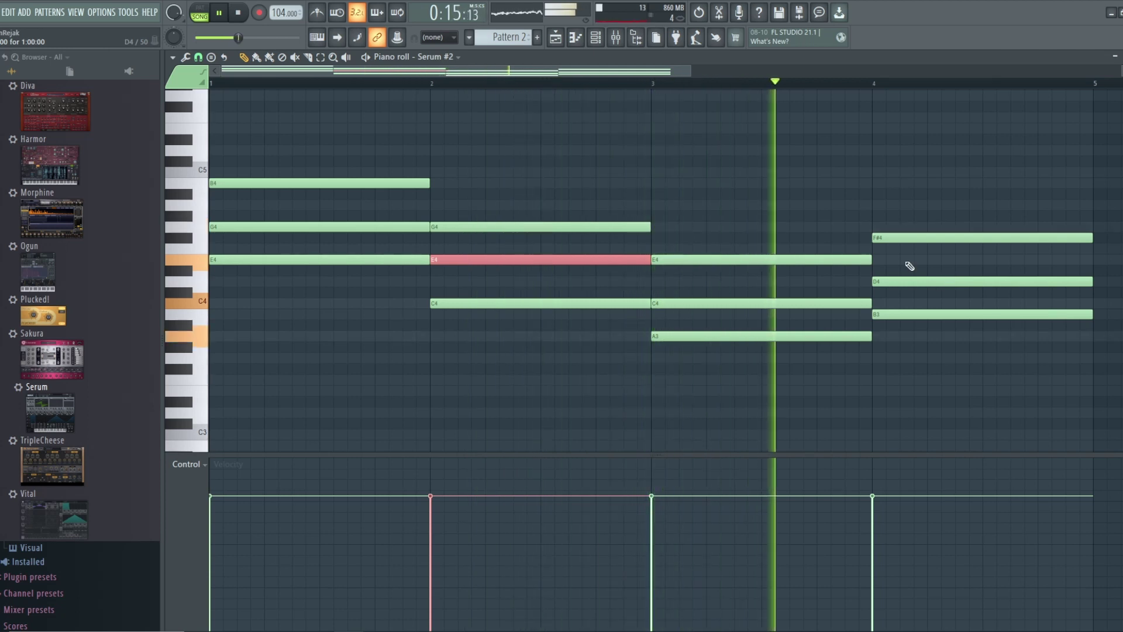
pyautogui.press('space')
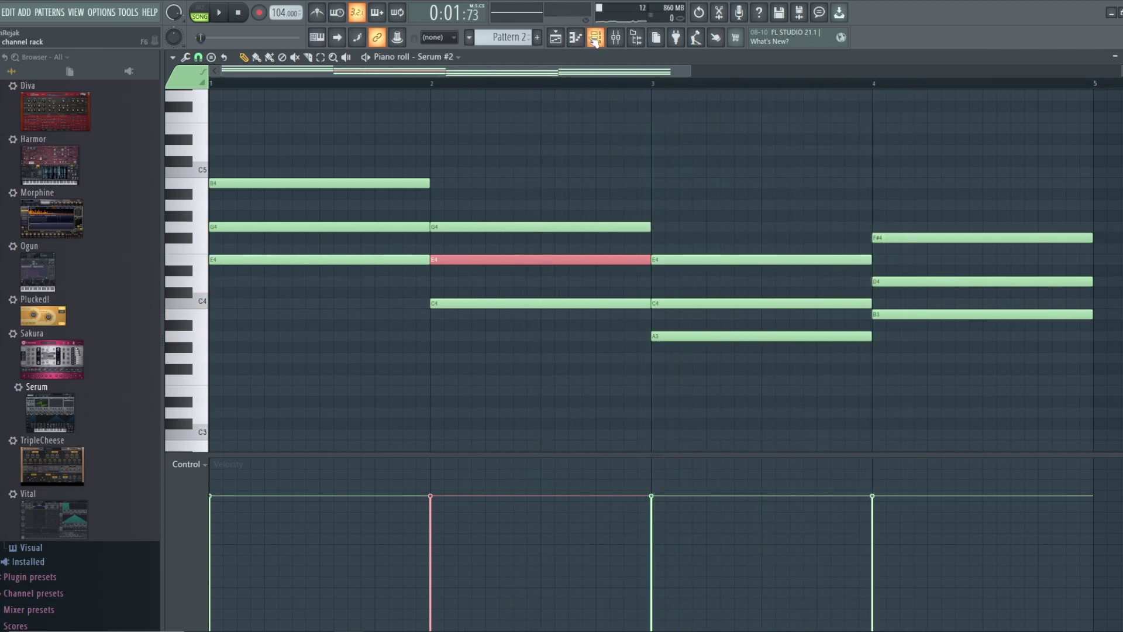
# - Open the first Serum's synth settings and look through its preset categories without loading one
pyautogui.click(594, 37)
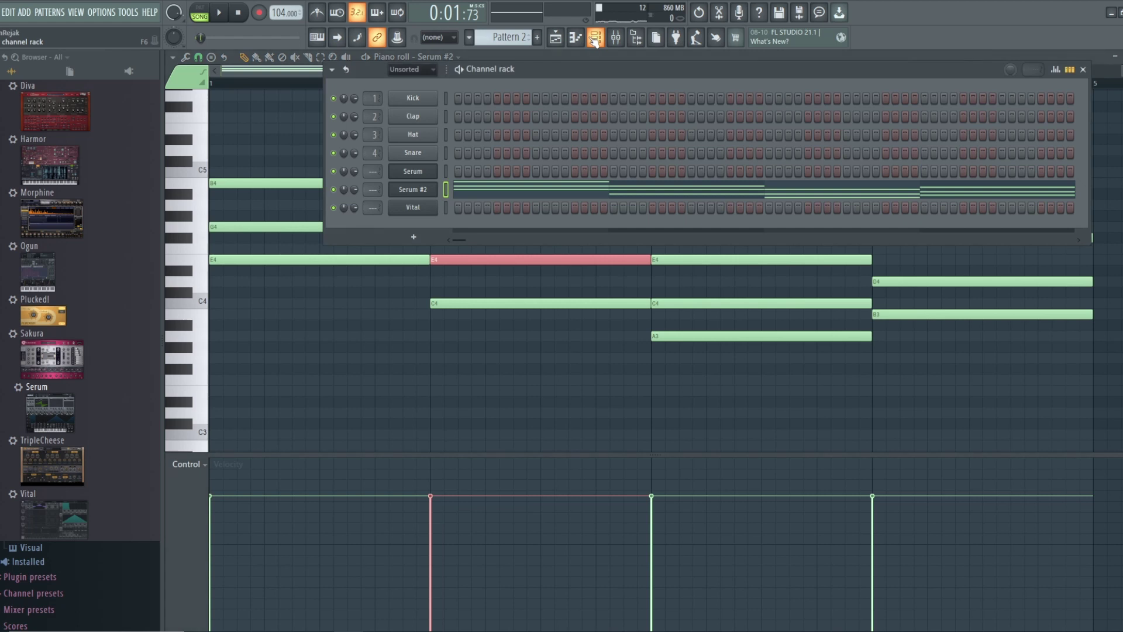
pyautogui.click(415, 173)
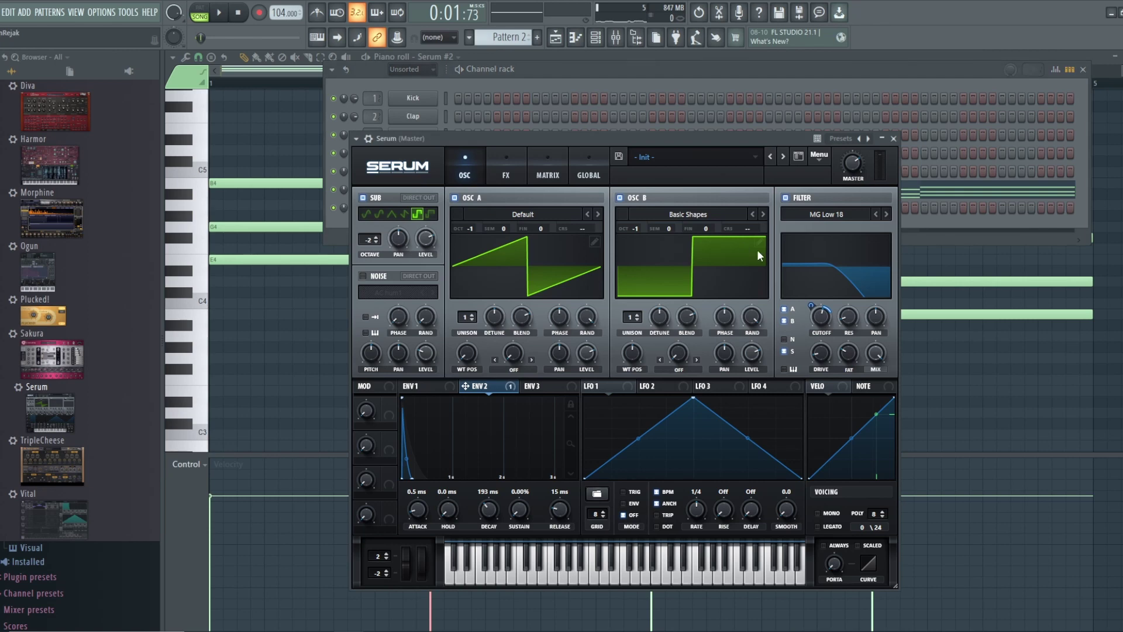
pyautogui.click(677, 158)
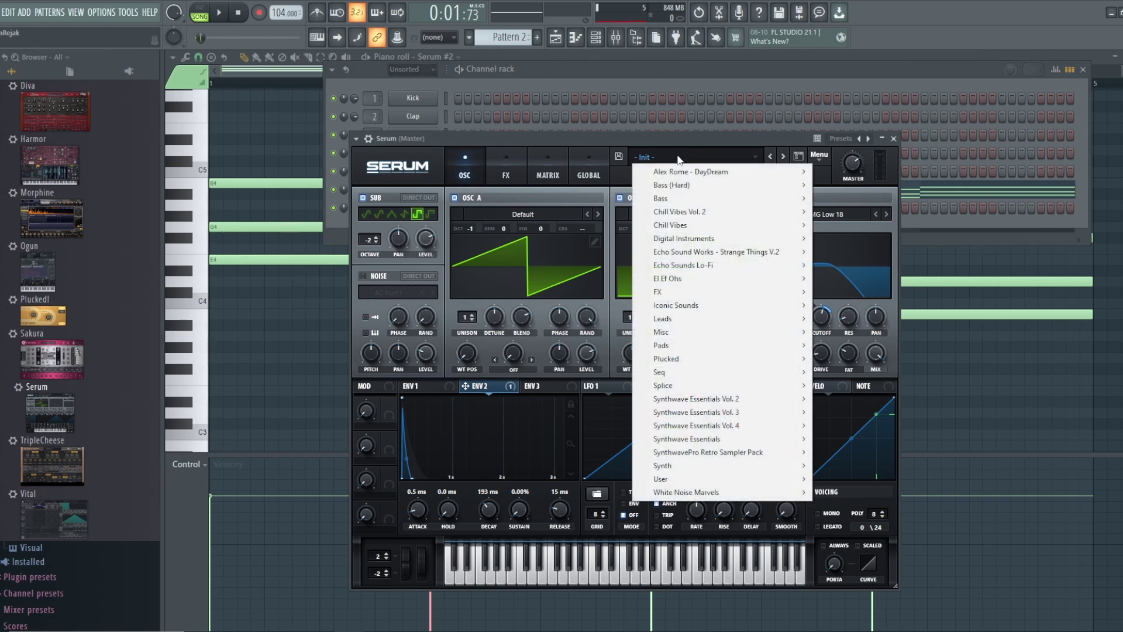
pyautogui.click(668, 143)
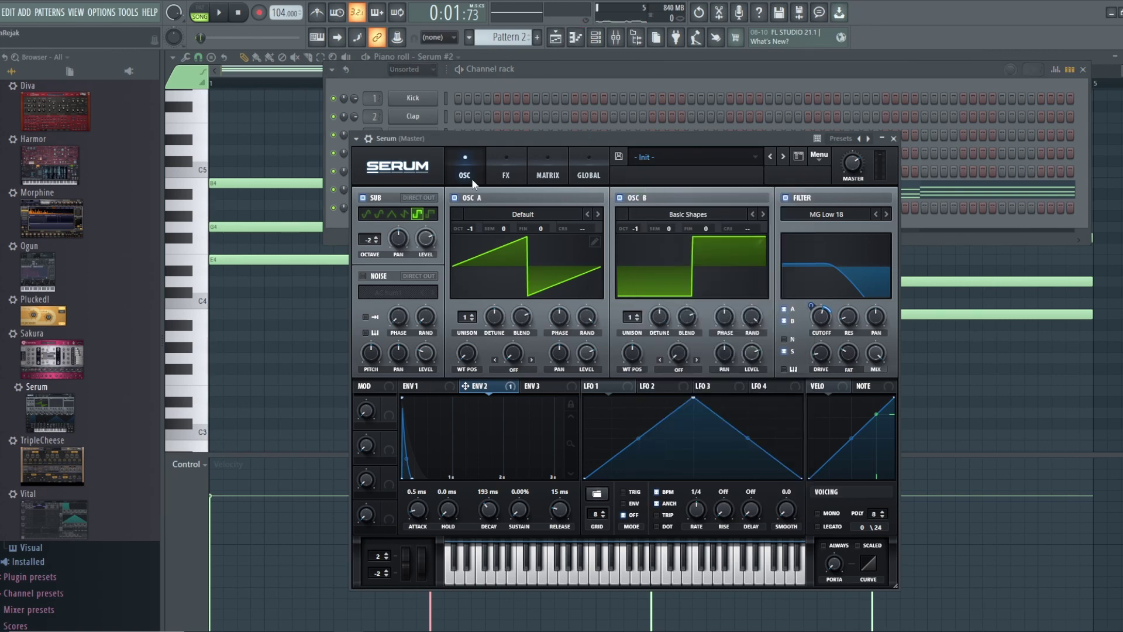
# - Reopen the second Serum's synth settings and load the PD - Warm Analog preset
pyautogui.click(690, 71)
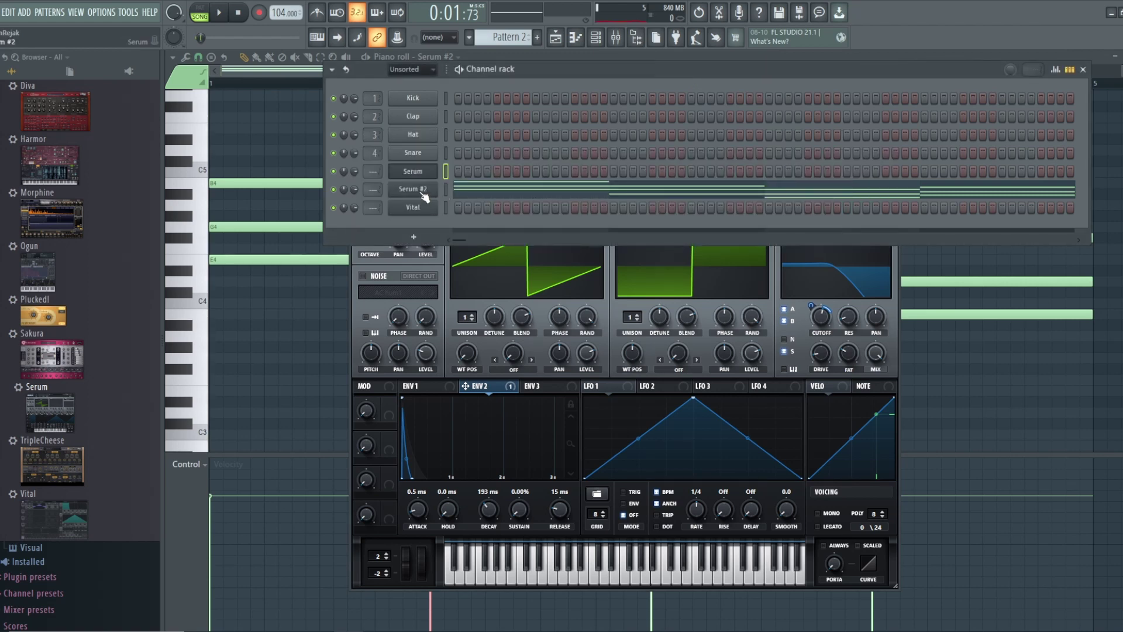
pyautogui.click(424, 194)
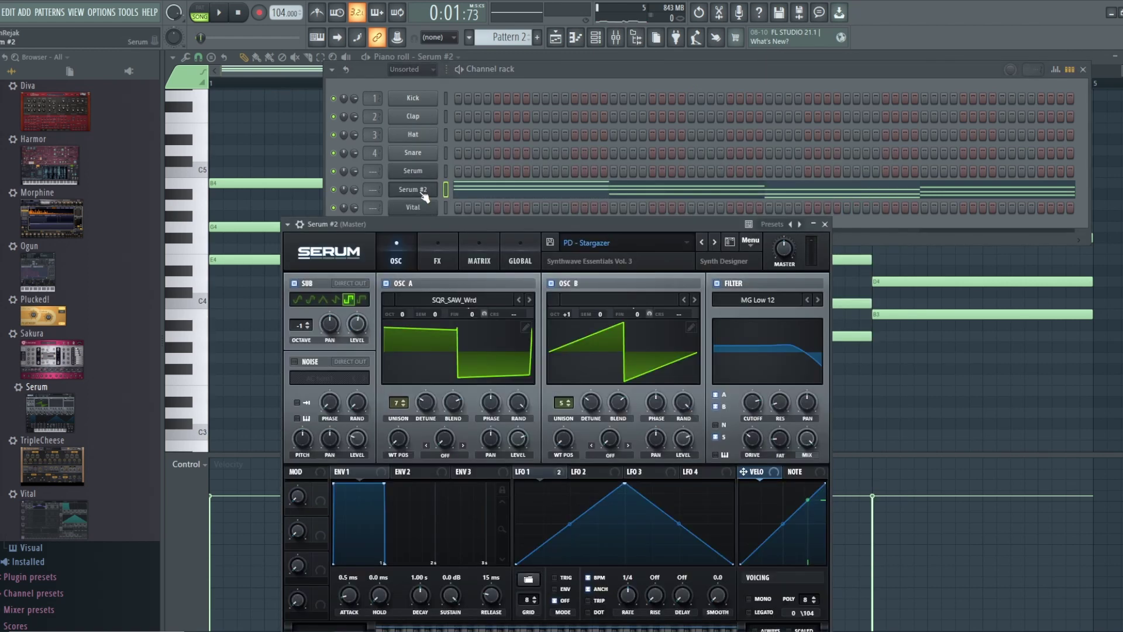
pyautogui.click(717, 242)
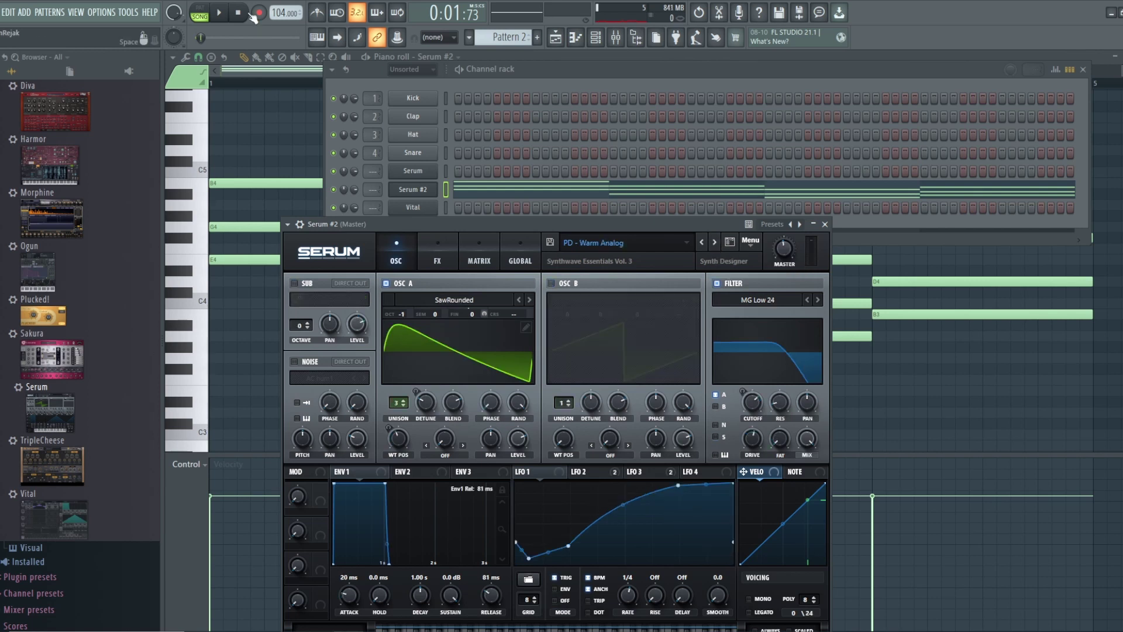
# - Audition the following presets in the second Serum during playback up to Synth - 80s Brass and set its Env 1 attack to 56 ms
pyautogui.click(219, 13)
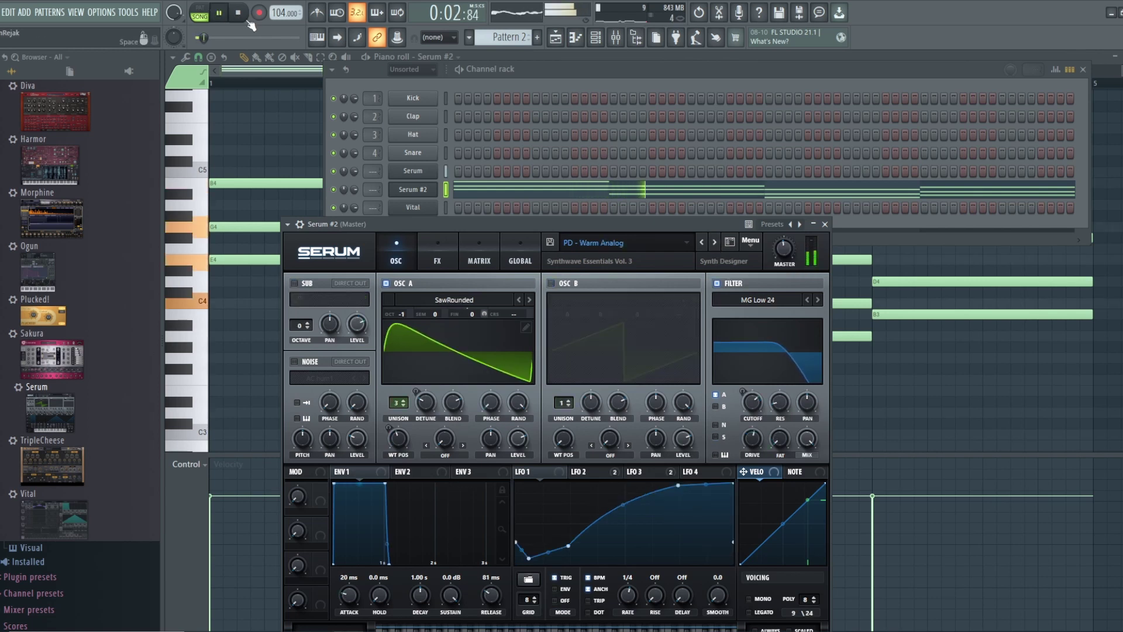
pyautogui.click(718, 242)
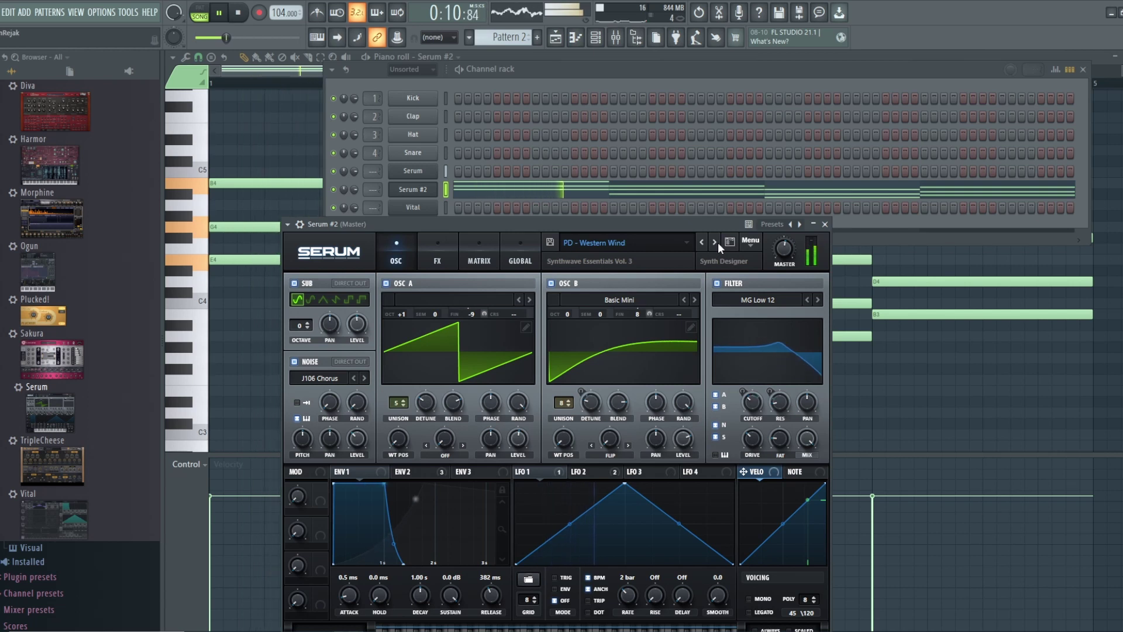
pyautogui.click(718, 242)
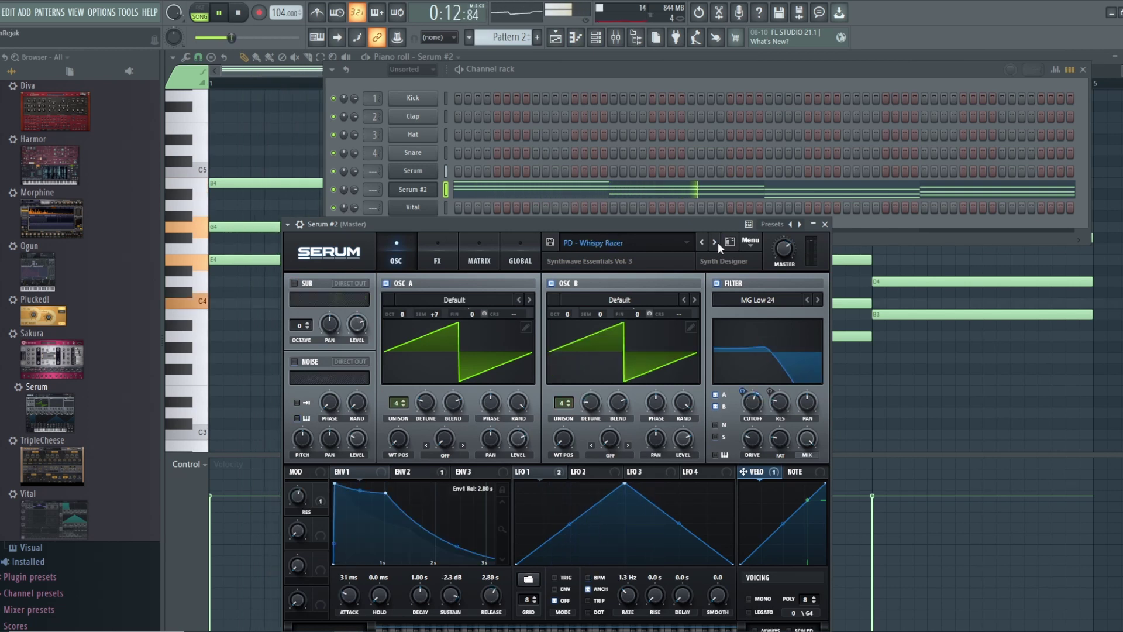
pyautogui.click(717, 242)
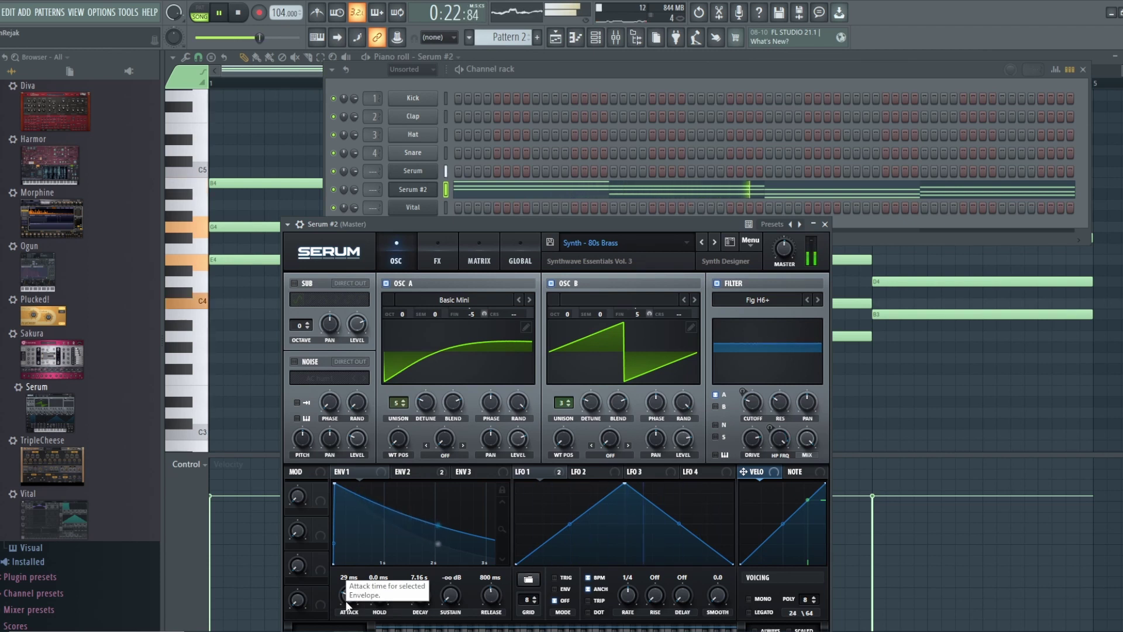
pyautogui.moveTo(347, 602); pyautogui.dragTo(346, 596)
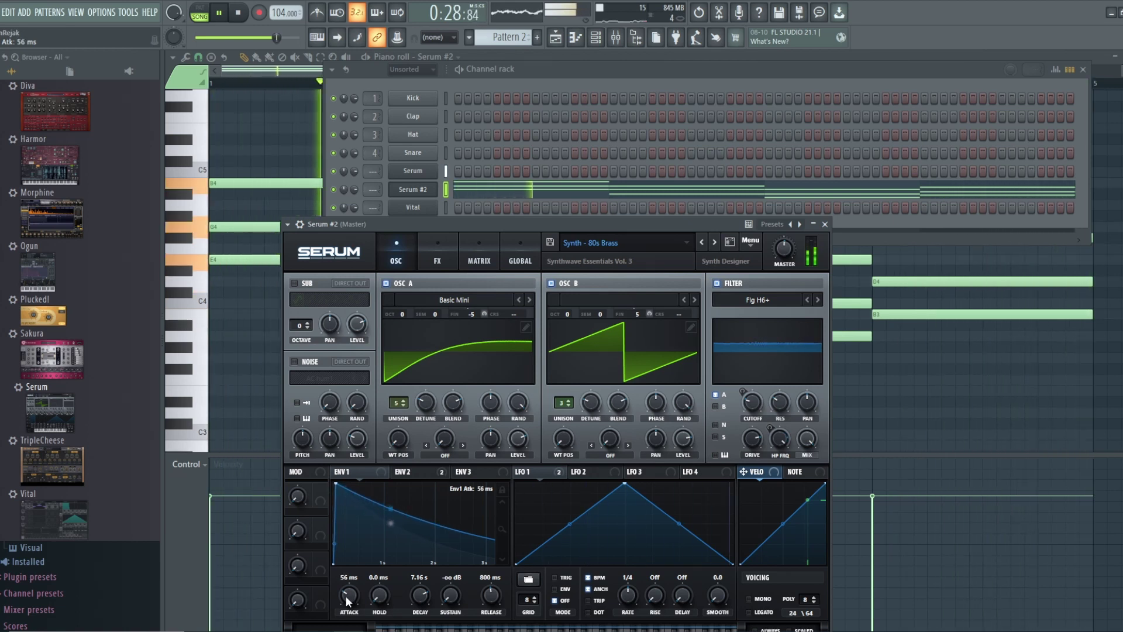
pyautogui.press('space')
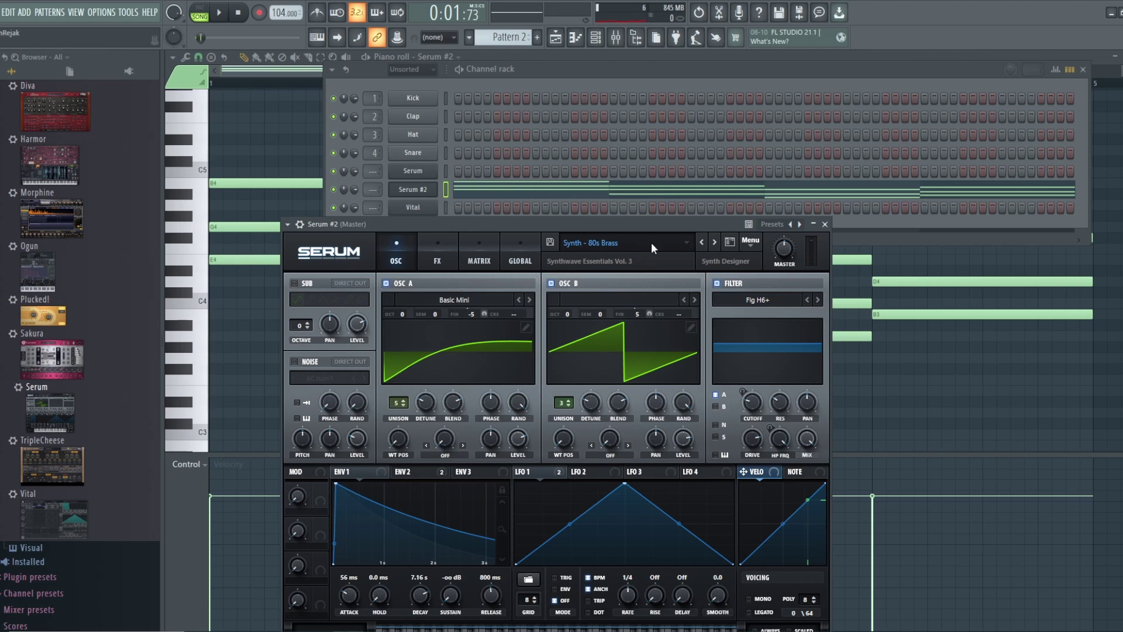
# - Load the BA - Bass of Basses preset from Synthwave Essentials in the first Serum and audition it with the arrangement
pyautogui.click(413, 171)
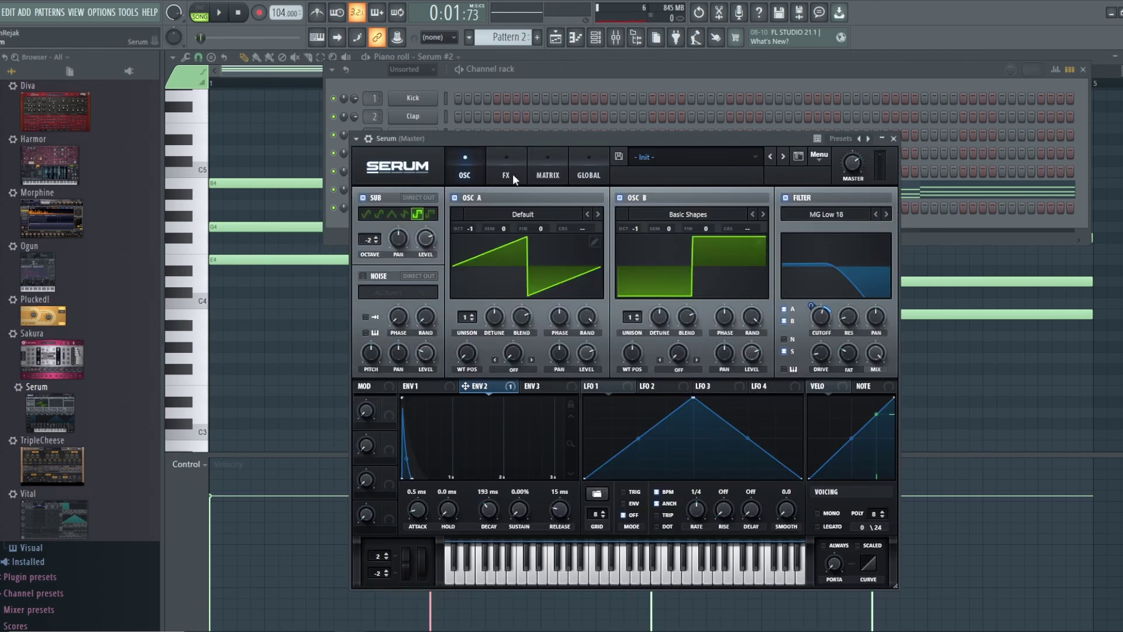
pyautogui.click(693, 160)
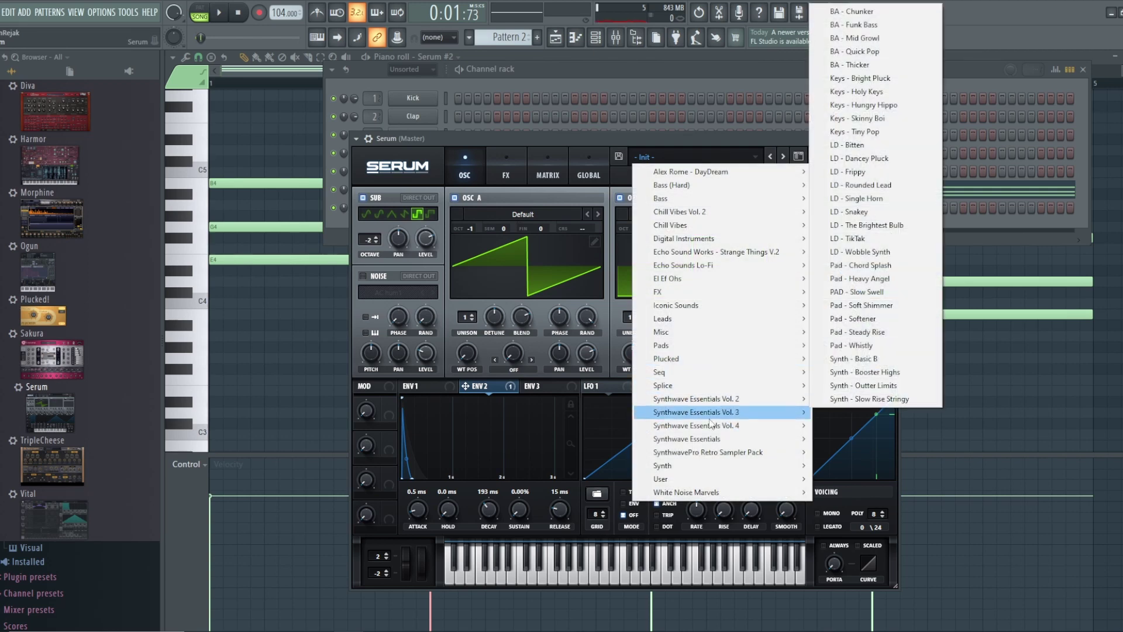
pyautogui.moveTo(711, 439)
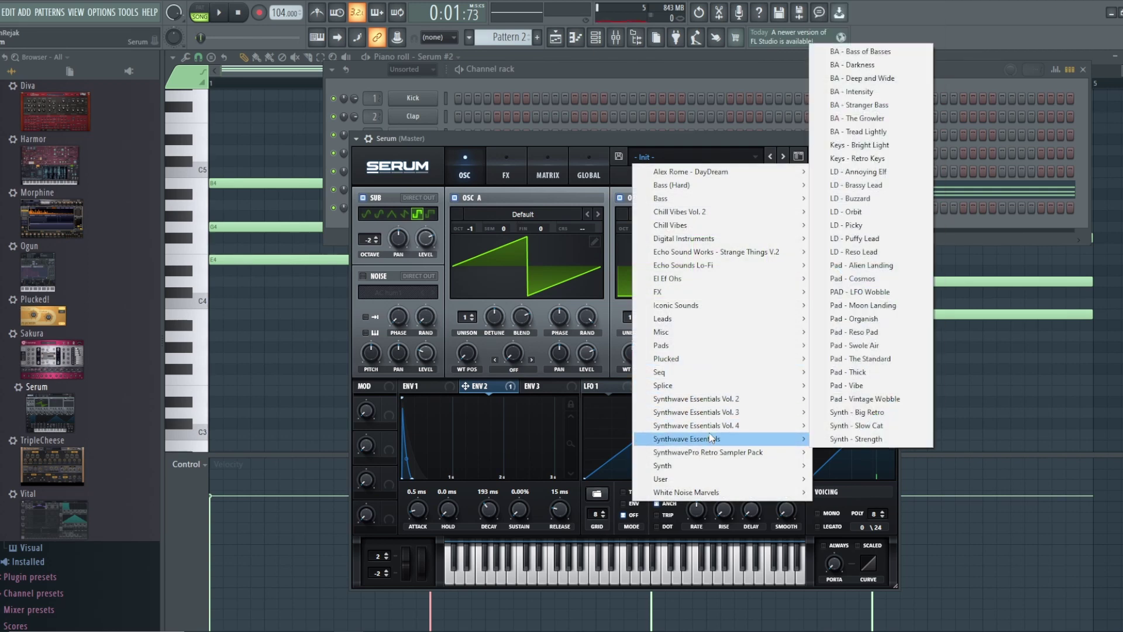
pyautogui.click(868, 52)
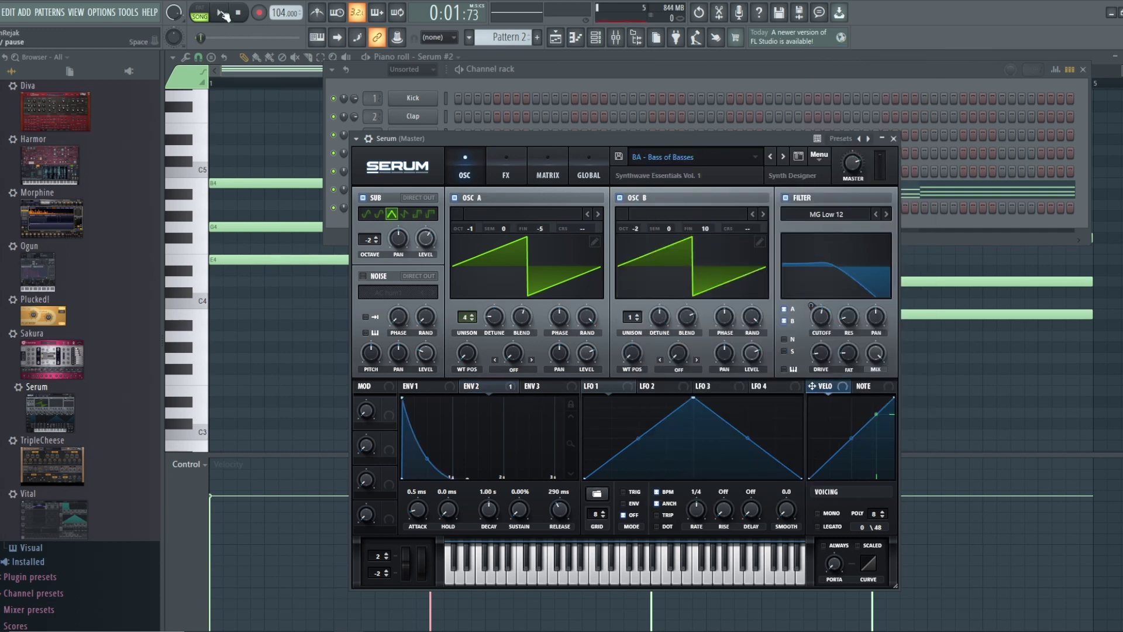
pyautogui.click(224, 14)
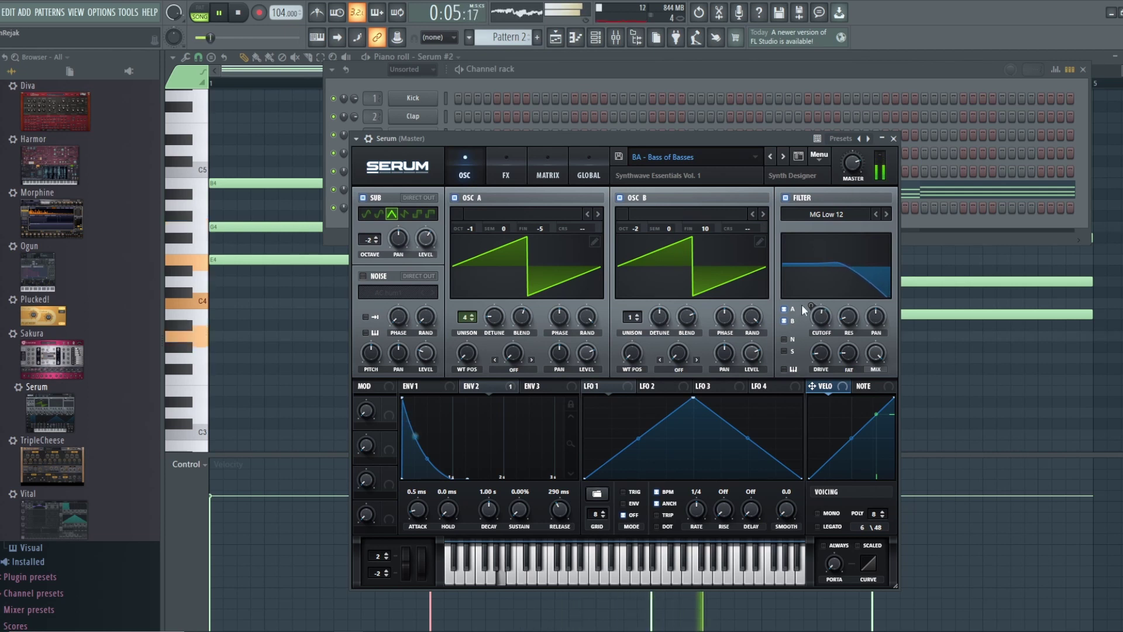
pyautogui.press('space')
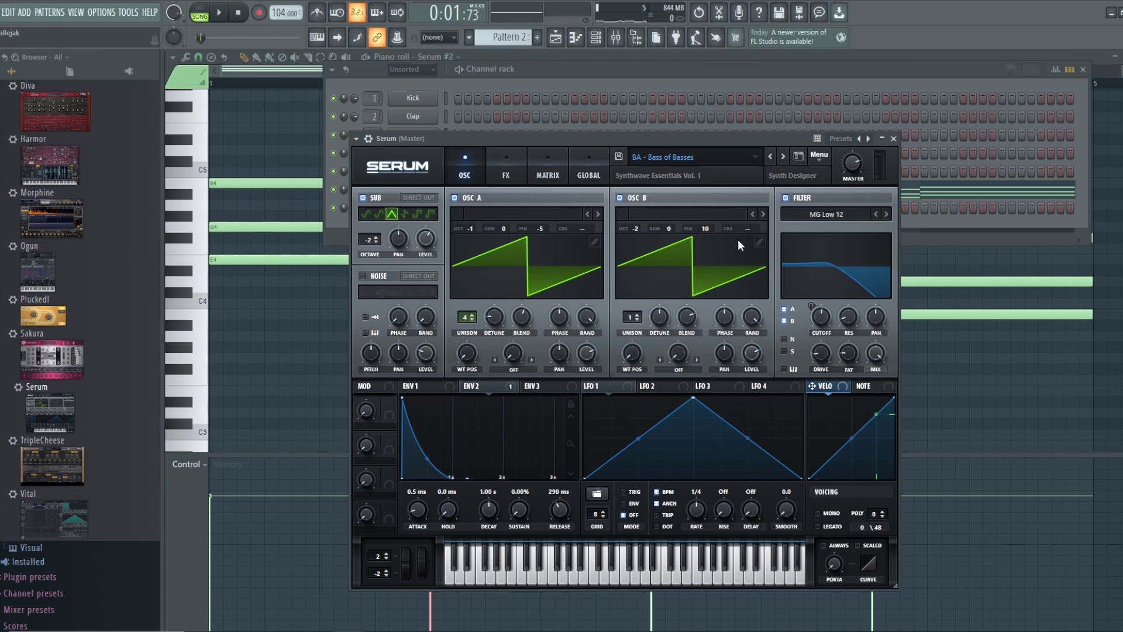
# - Load the Pad - Chord Splash preset from Synthwave Essentials Vol. 2 in the second Serum and play the arrangement
pyautogui.click(575, 72)
pyautogui.click(425, 191)
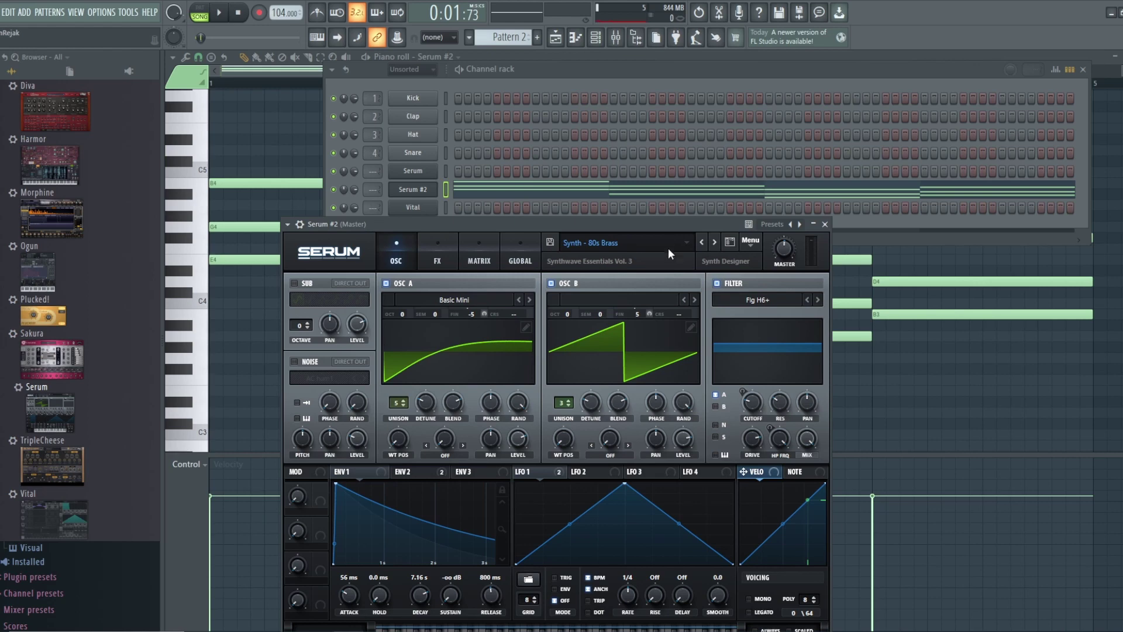
pyautogui.click(634, 239)
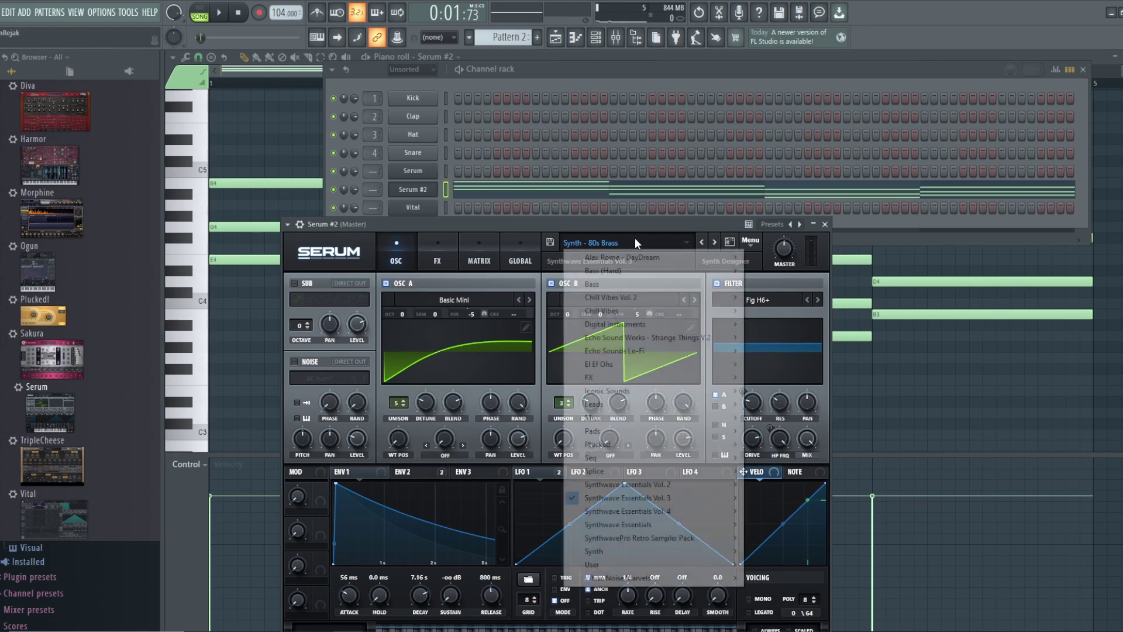
pyautogui.moveTo(639, 504)
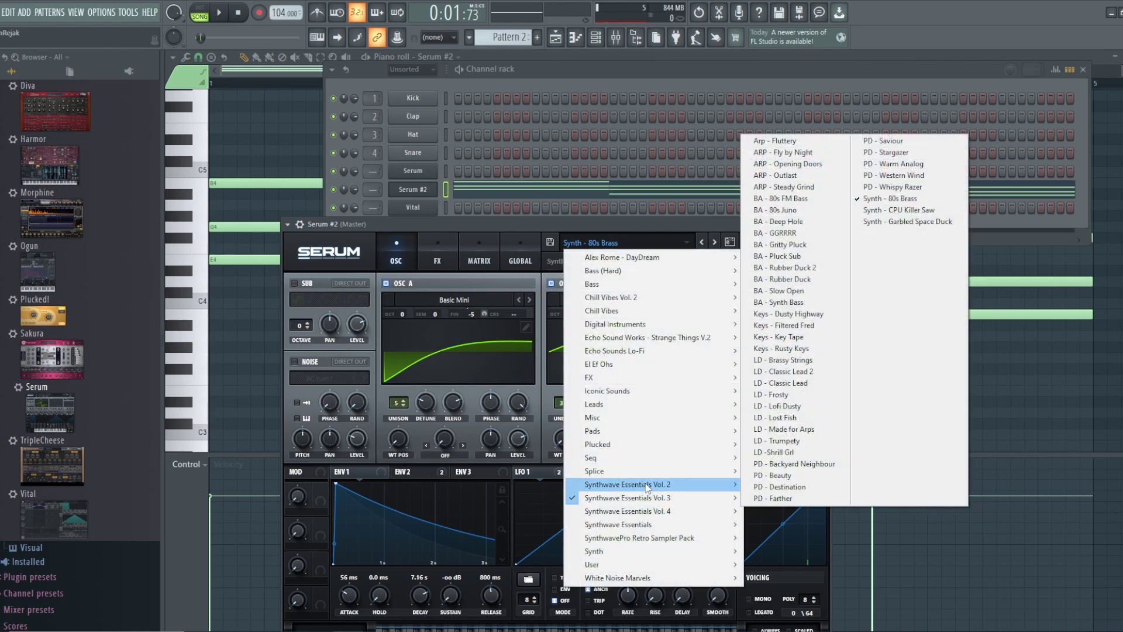
pyautogui.click(793, 350)
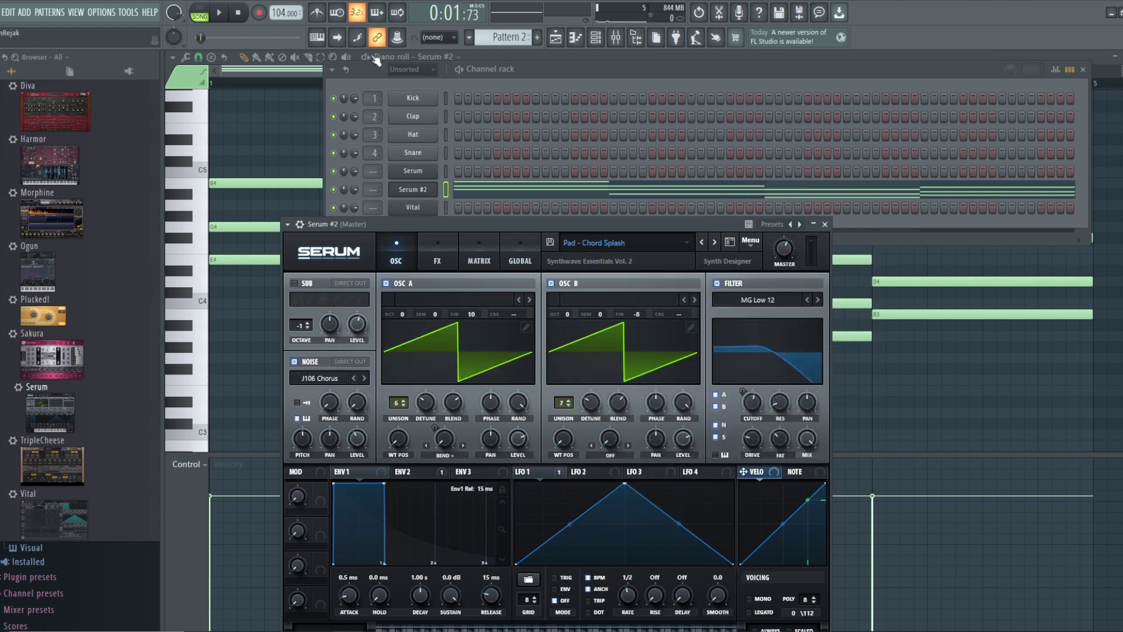
pyautogui.click(219, 13)
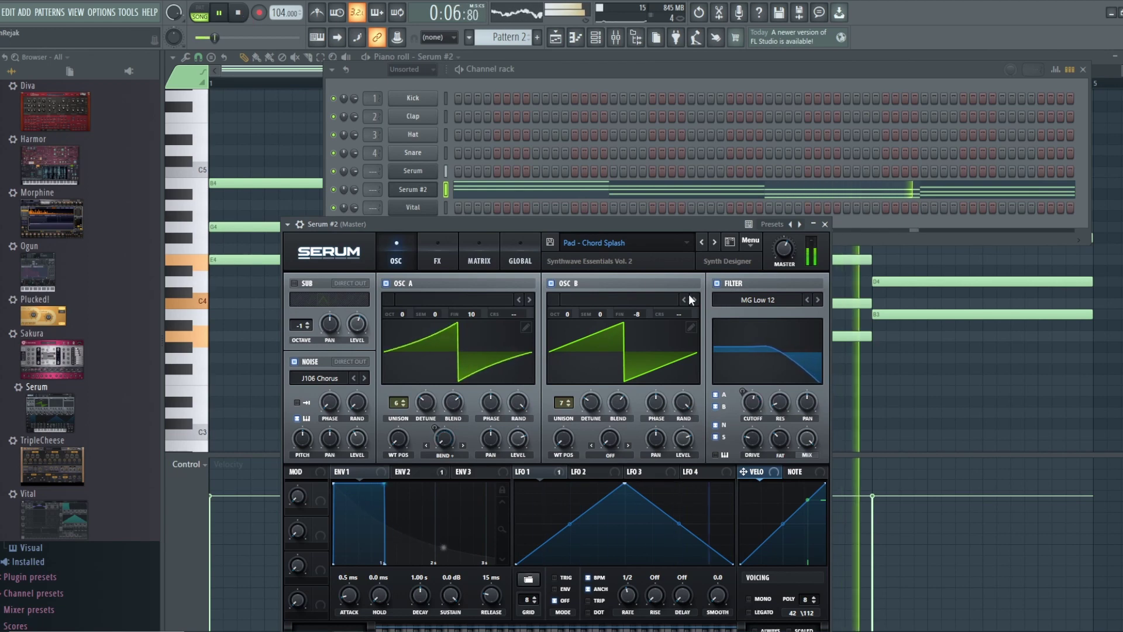
# - Raise the low-cut frequency of the second Serum's effects EQ to 266 Hz while listening
pyautogui.click(435, 248)
pyautogui.moveTo(818, 314); pyautogui.dragTo(817, 374)
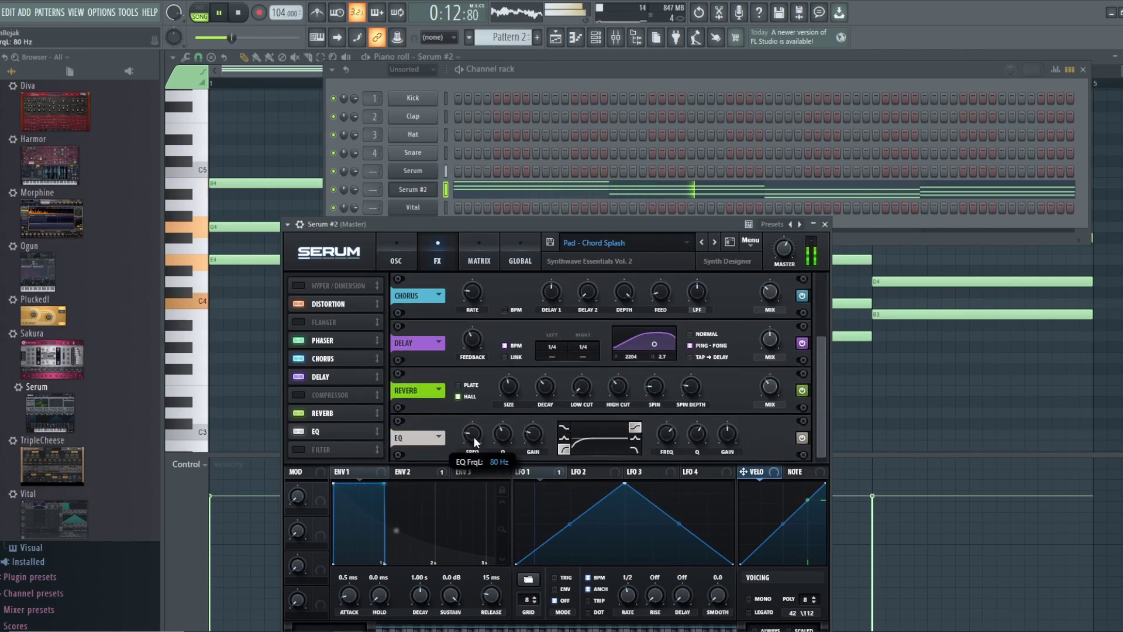
pyautogui.moveTo(474, 436)
pyautogui.mouseDown()
pyautogui.moveTo(472, 400)
pyautogui.moveTo(472, 414)
pyautogui.mouseUp()
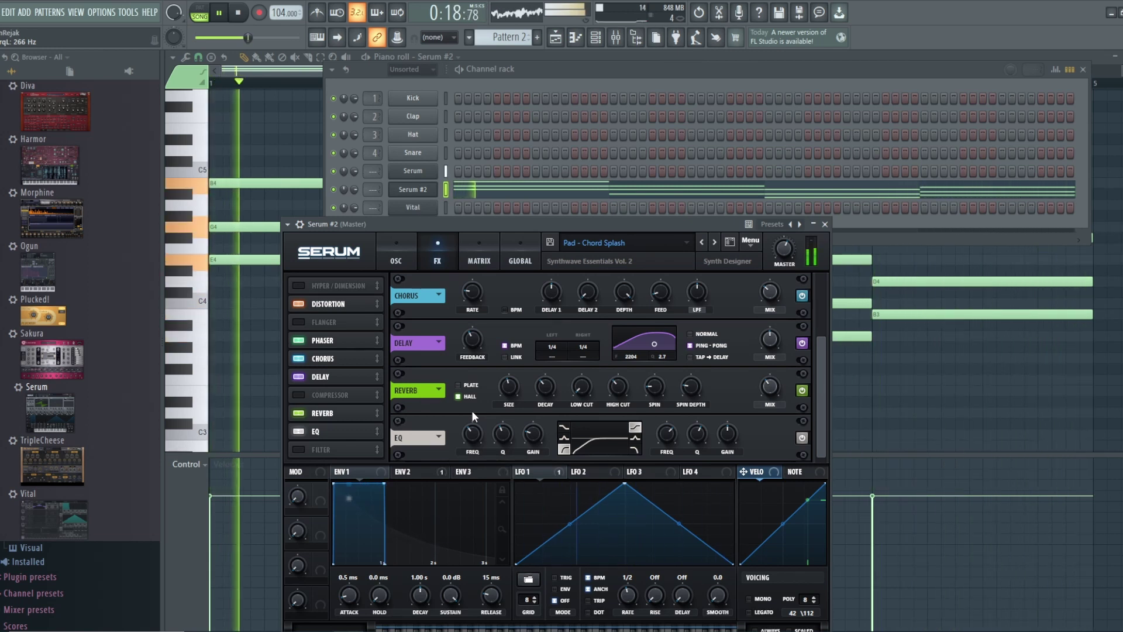
pyautogui.press('space')
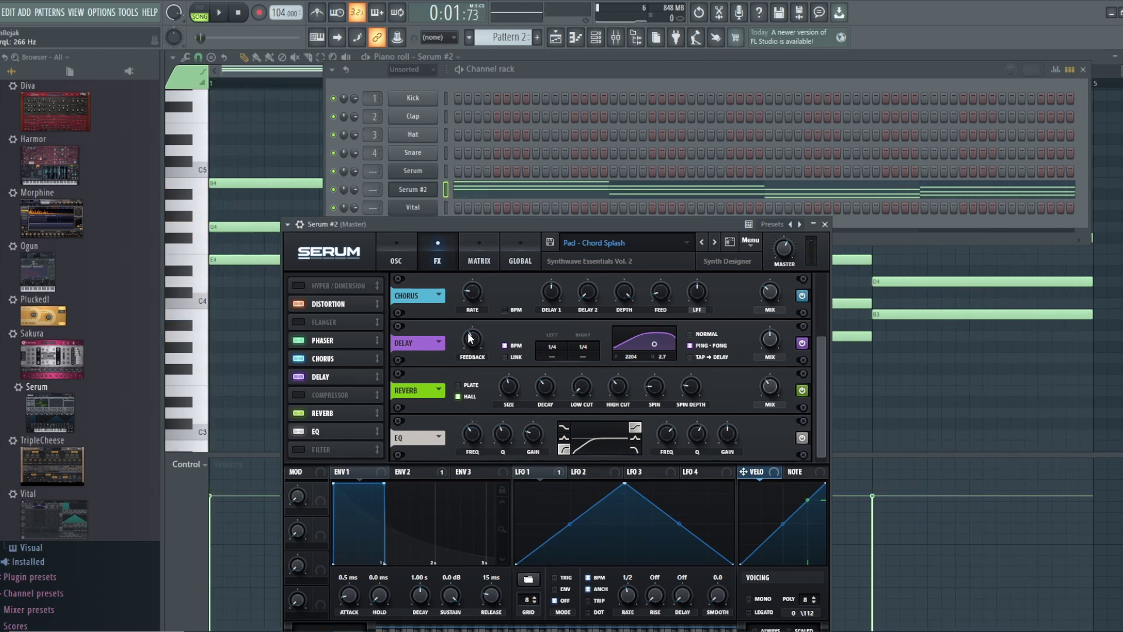
pyautogui.click(397, 259)
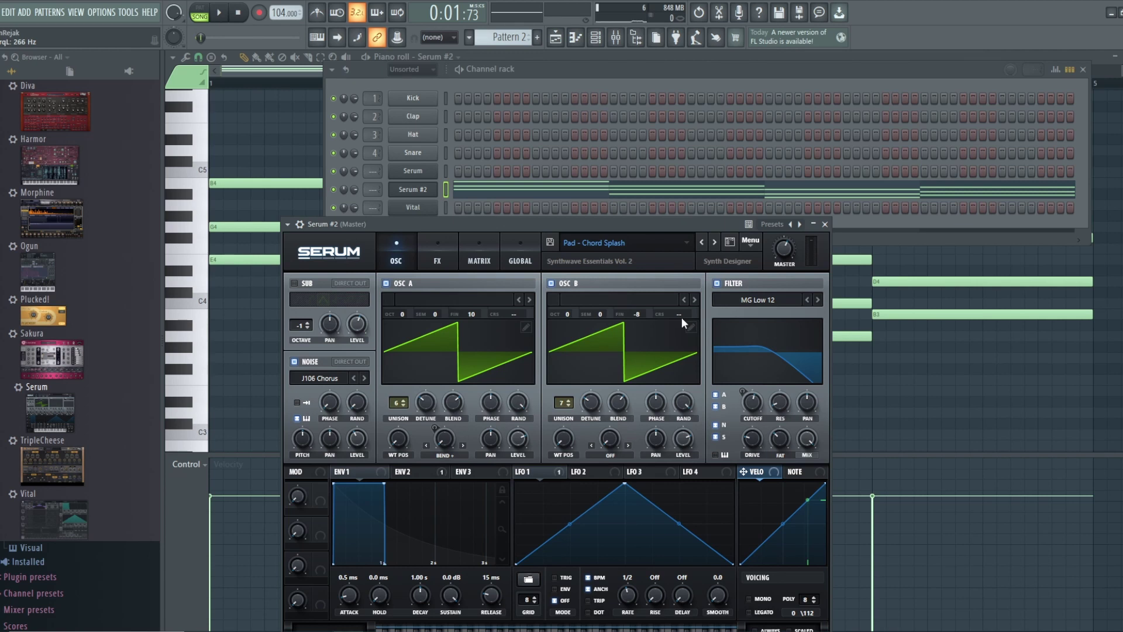
pyautogui.click(428, 260)
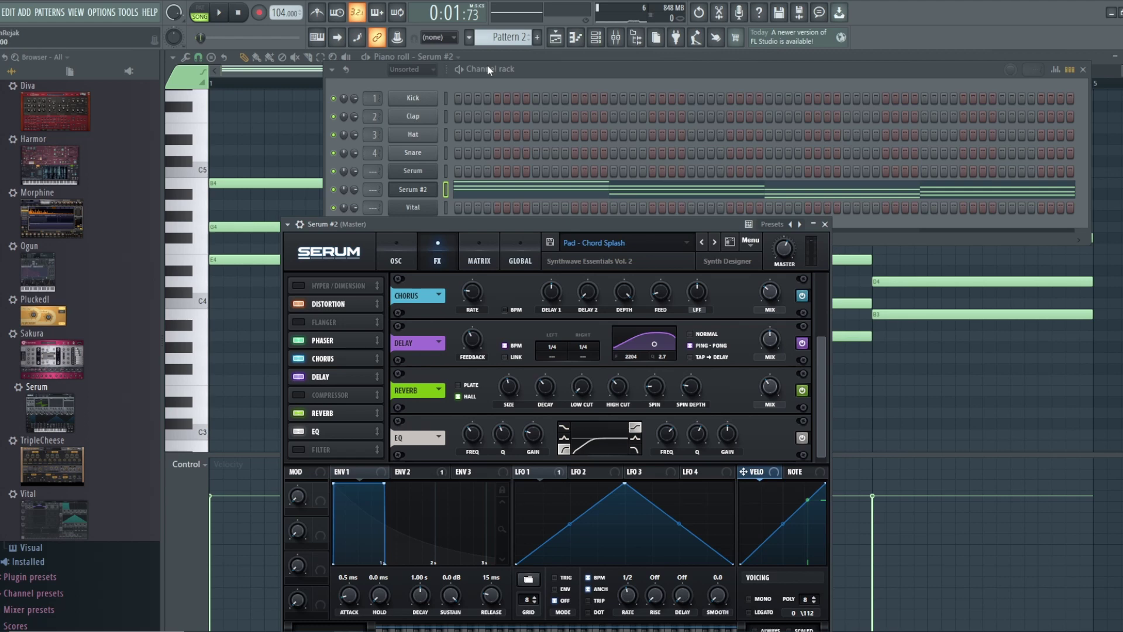
# - Enable the EQ effect in the first Serum and set its upper band to a low-pass at 1424 Hz during playback
pyautogui.click(420, 169)
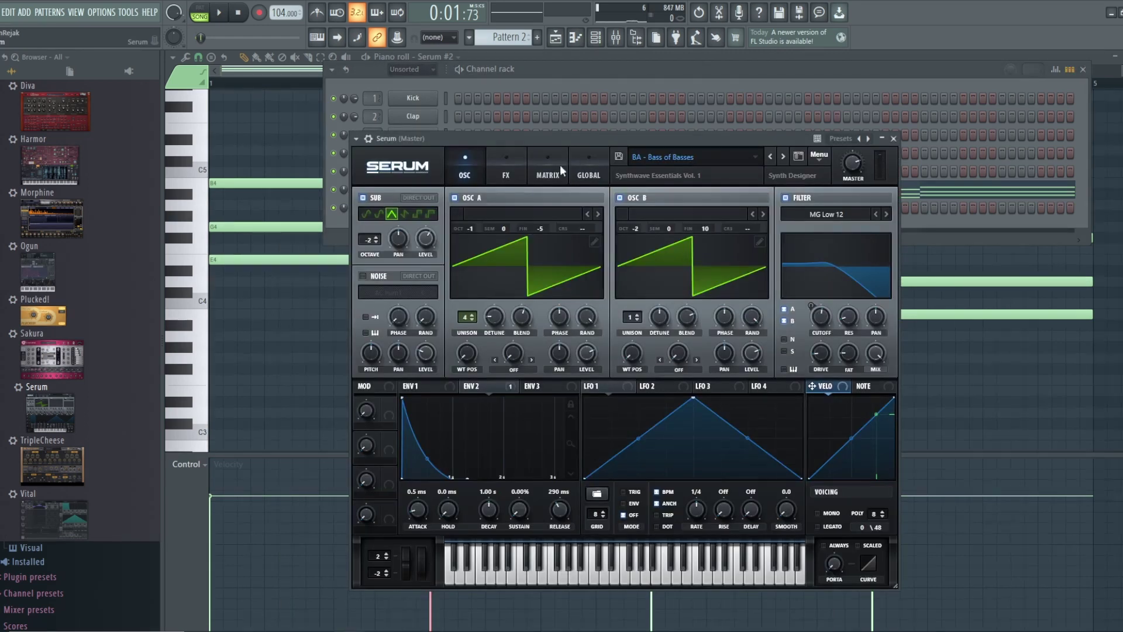
pyautogui.click(506, 169)
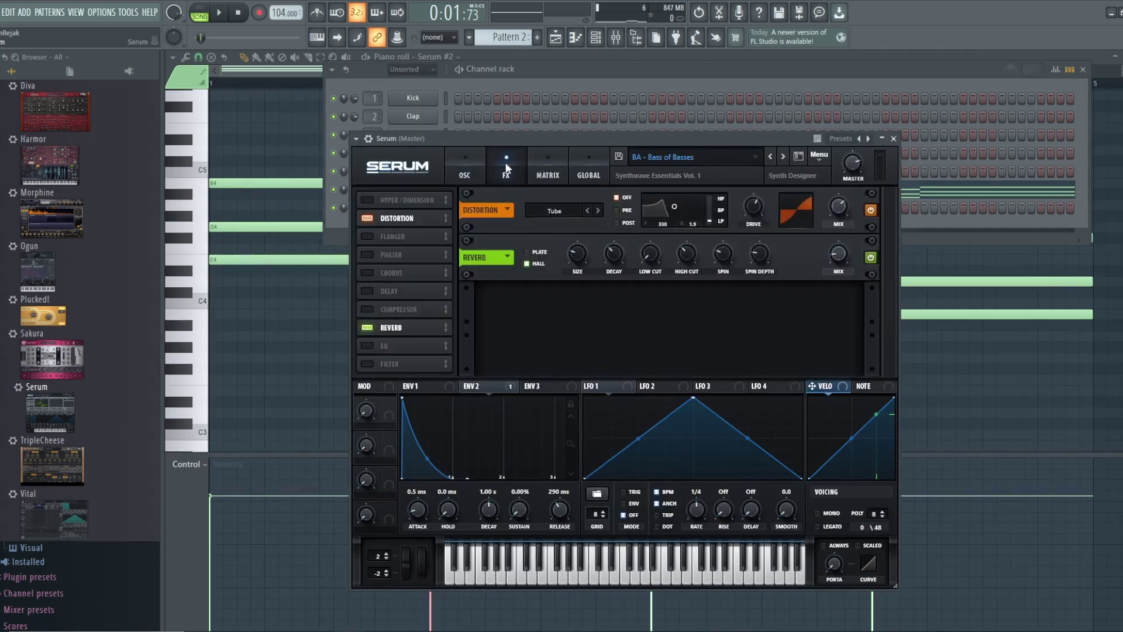
pyautogui.click(373, 348)
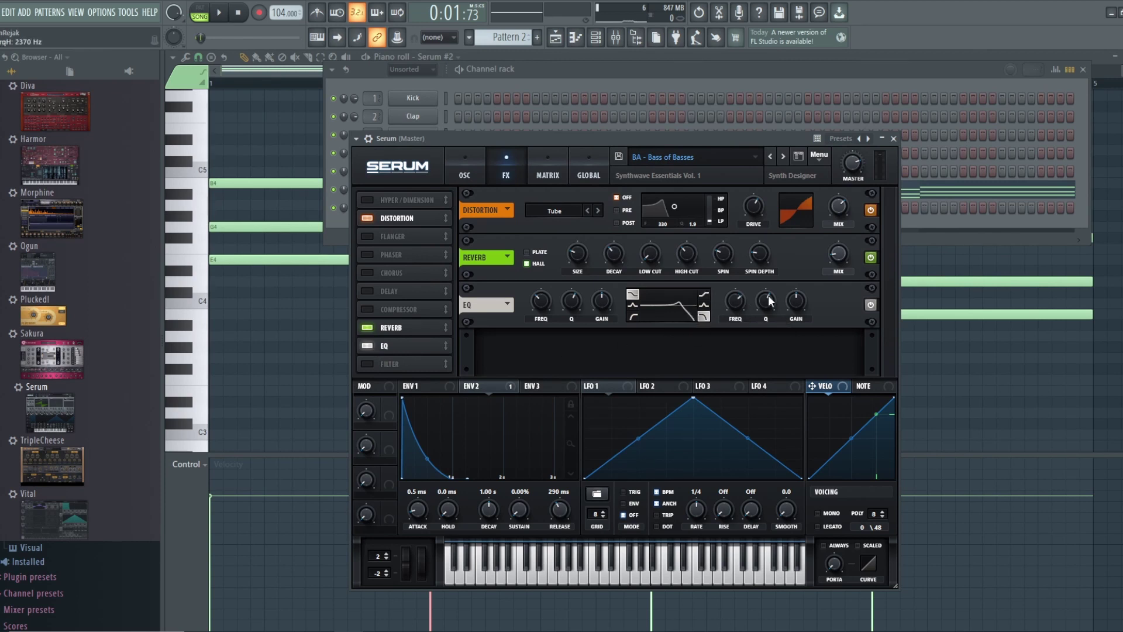
pyautogui.moveTo(769, 310)
pyautogui.click(224, 14)
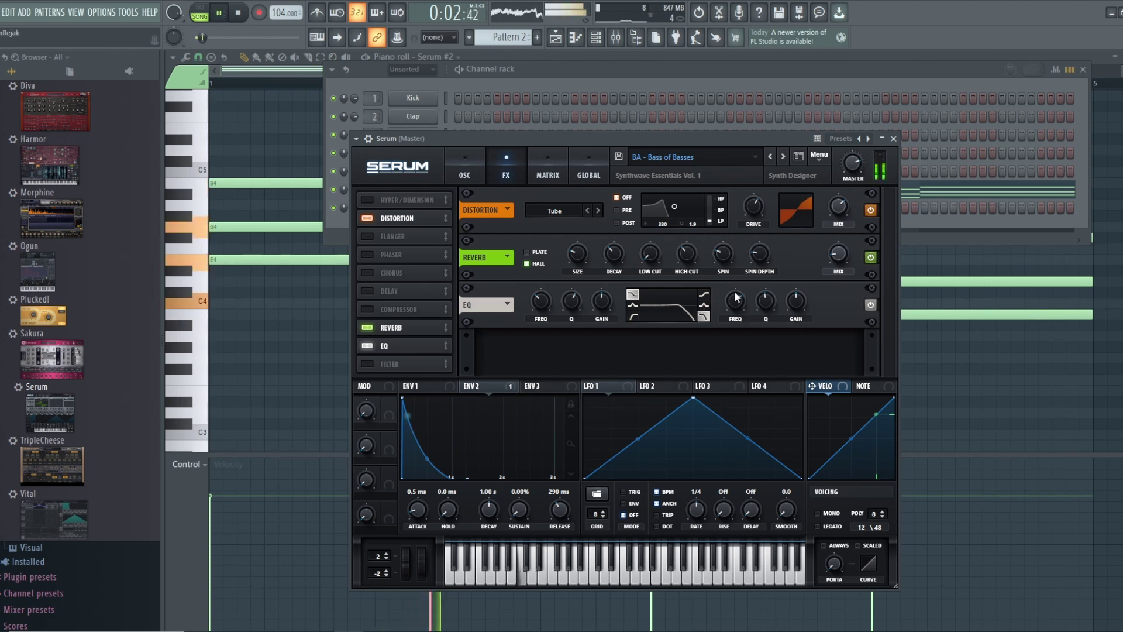
pyautogui.moveTo(764, 300); pyautogui.dragTo(738, 317)
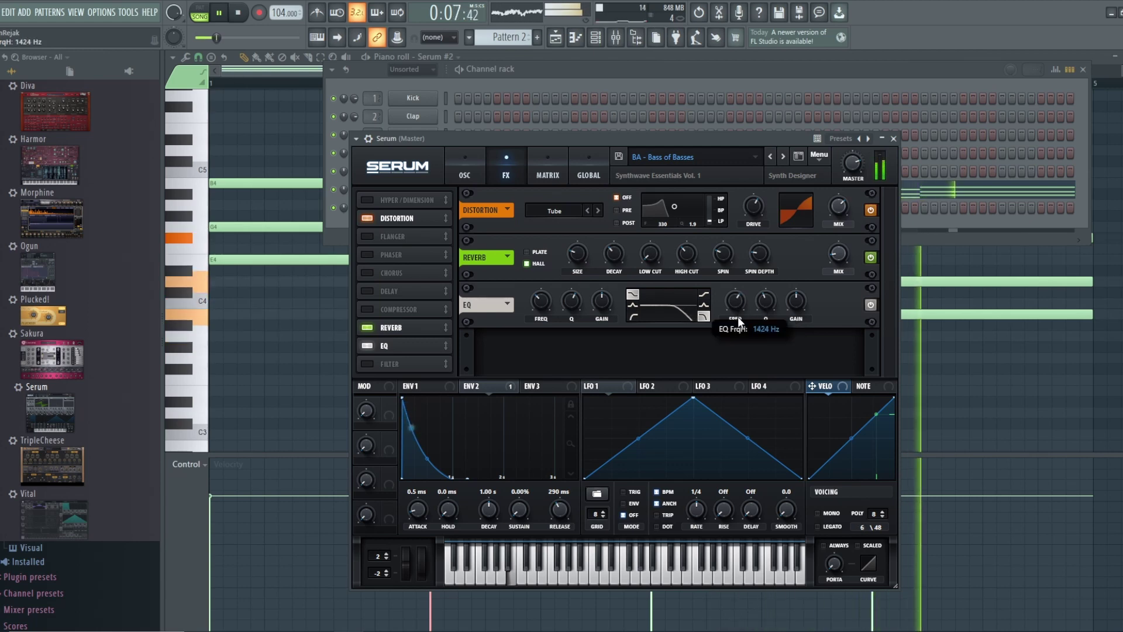
# - Route the first Serum to mixer insert 5 and the second to insert 6, and lower insert 6's volume during playback
pyautogui.click(615, 37)
pyautogui.press('space')
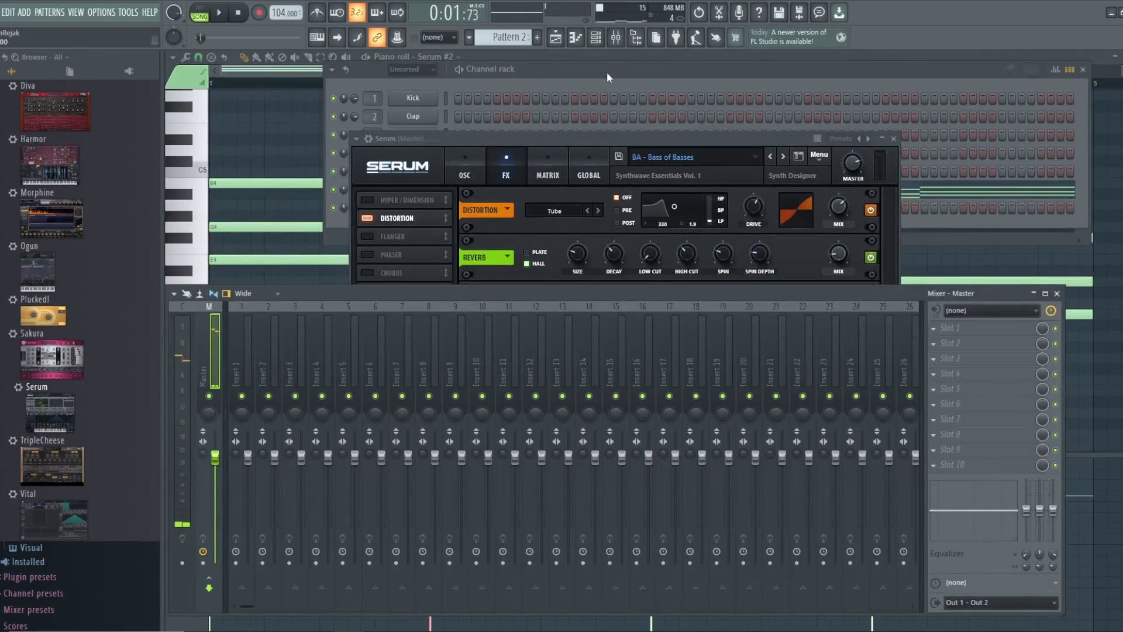
pyautogui.click(593, 47)
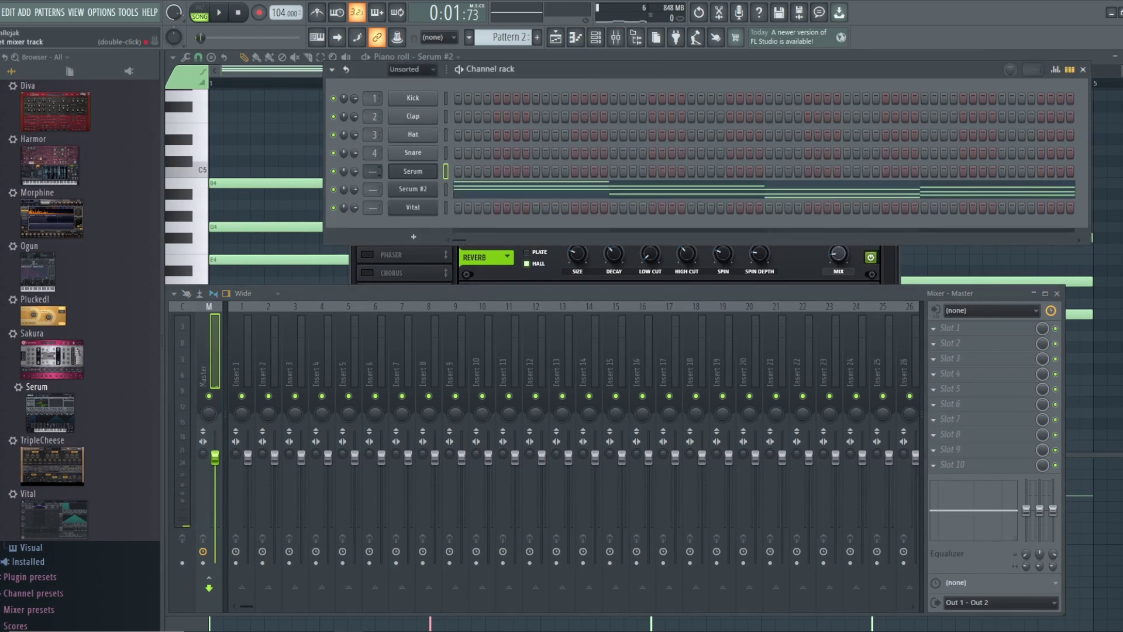
pyautogui.scroll(4, 377, 170)
pyautogui.scroll(1, 377, 171)
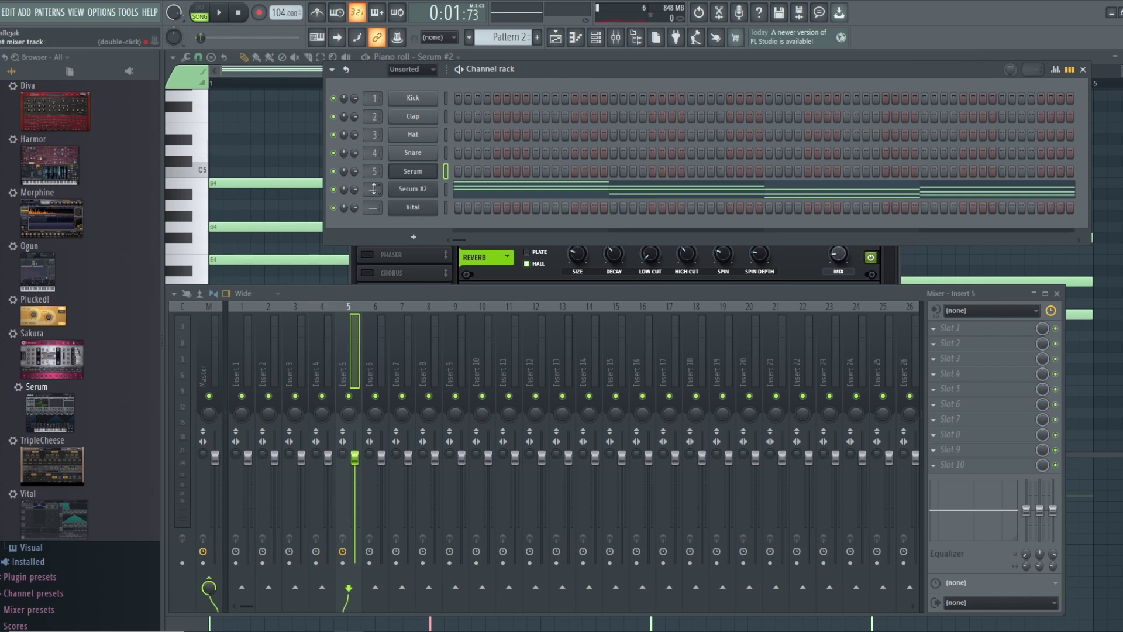
pyautogui.scroll(6, 372, 189)
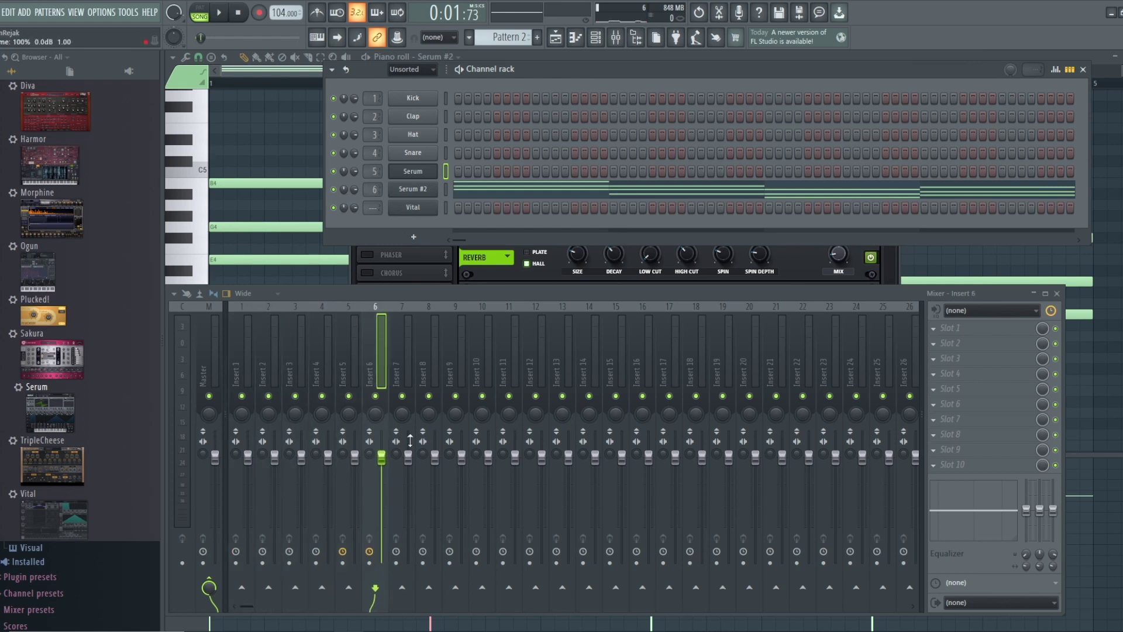
pyautogui.press('space')
pyautogui.moveTo(381, 459); pyautogui.dragTo(382, 474)
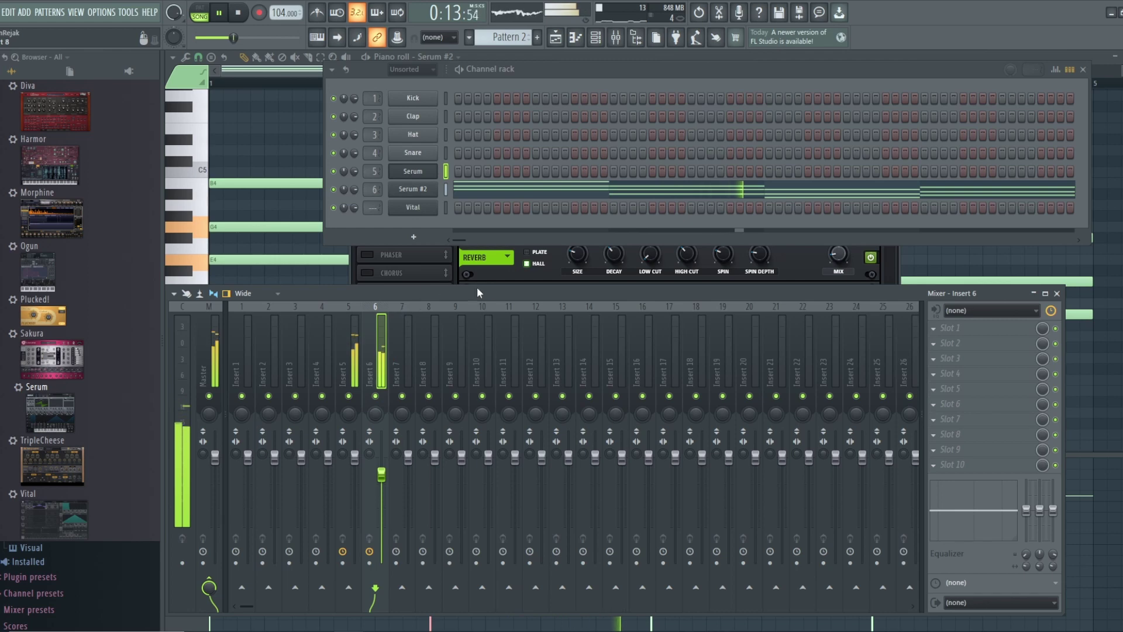
# - Switch the first Serum's filter type to MG Low 18 and listen to the arrangement
pyautogui.click(521, 275)
pyautogui.click(474, 176)
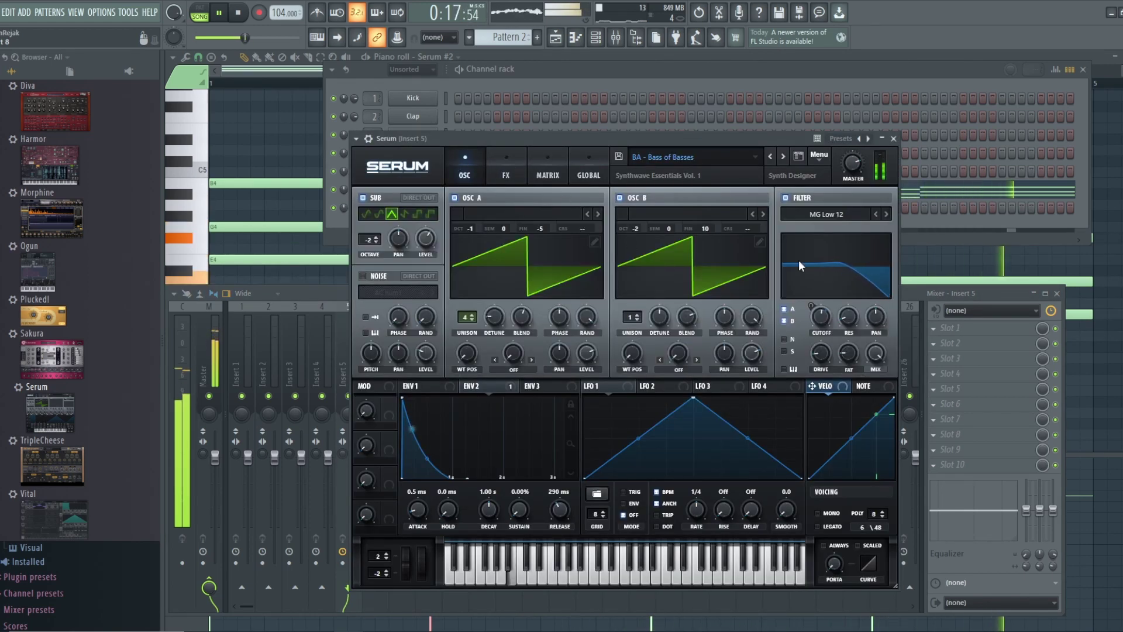
pyautogui.click(888, 214)
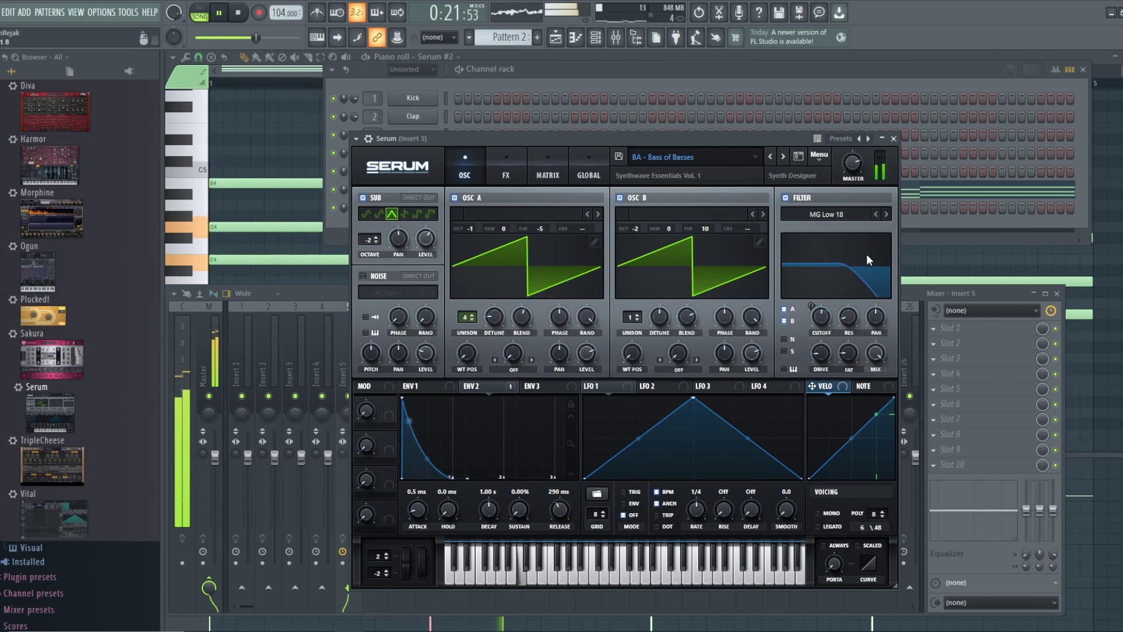
pyautogui.press('space')
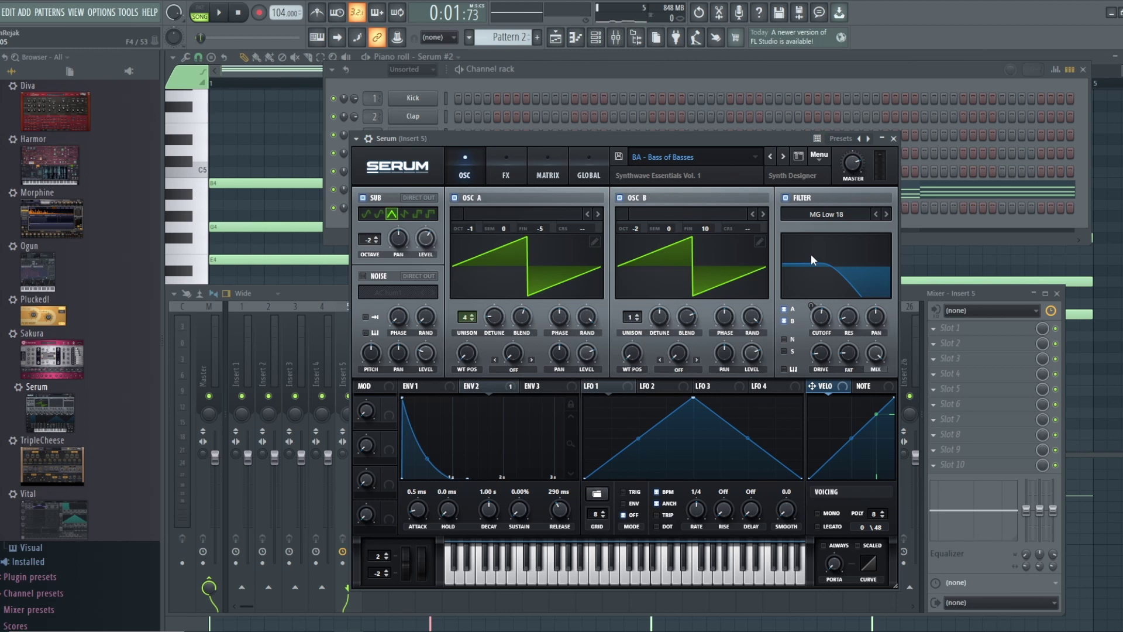
# - Transpose all of the Serum #2 chord notes up one octave in the piano roll and play them back
pyautogui.click(555, 37)
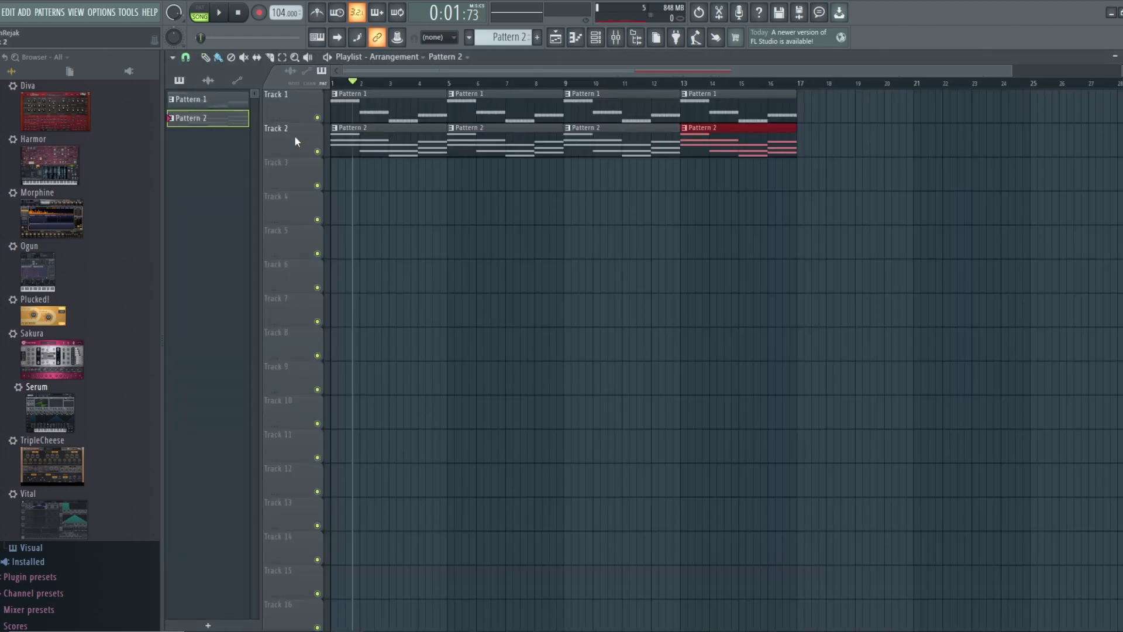
pyautogui.click(576, 37)
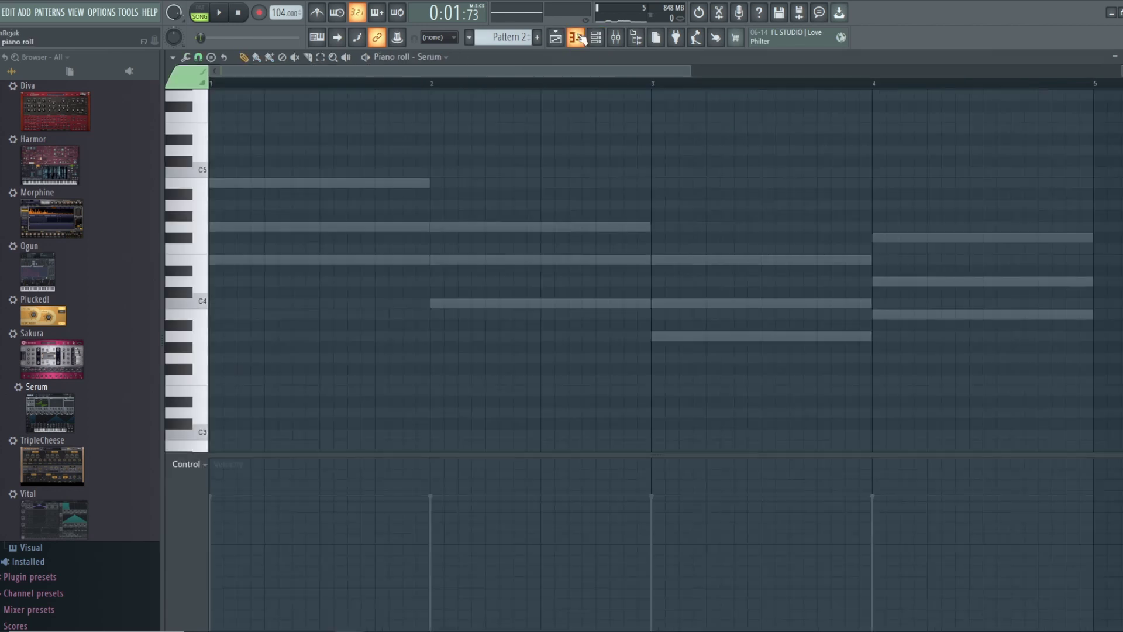
pyautogui.click(442, 58)
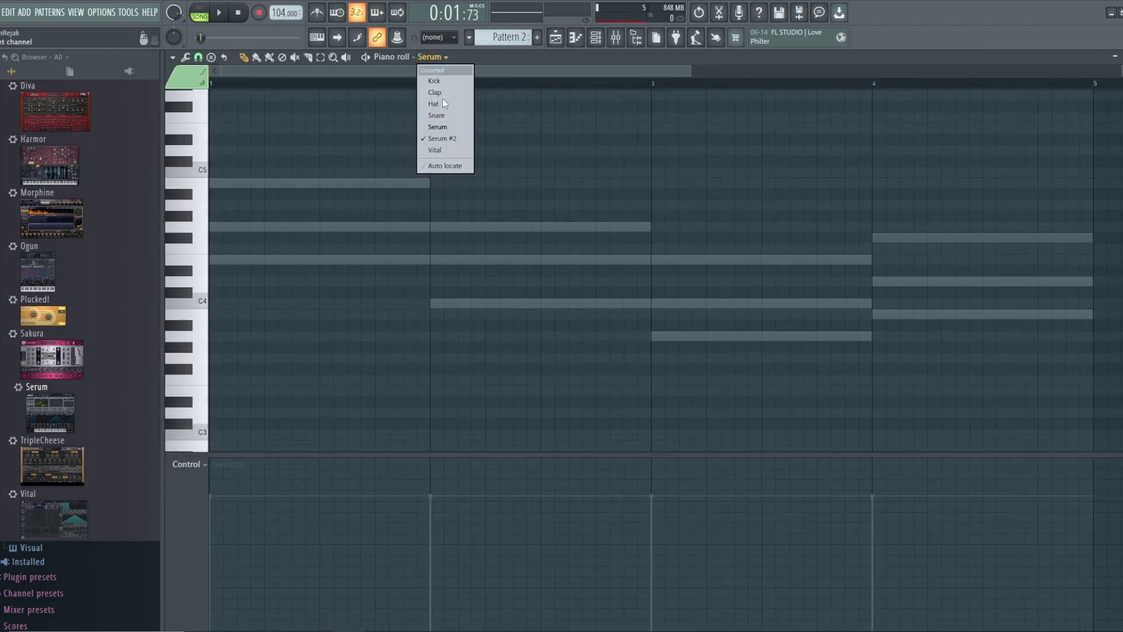
pyautogui.click(442, 139)
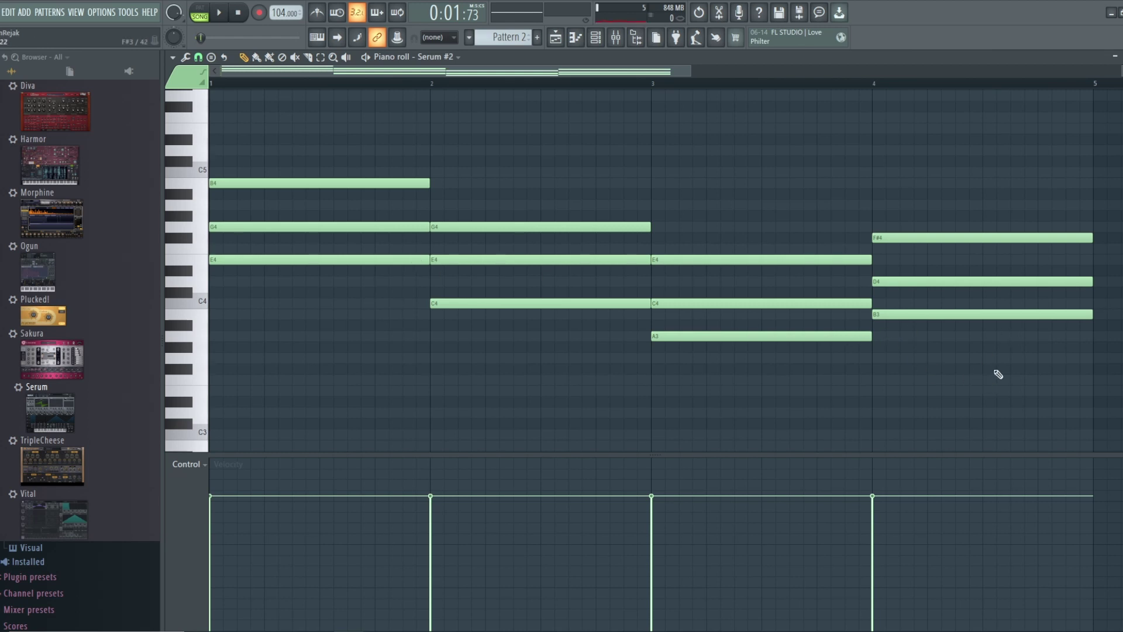
pyautogui.moveTo(1039, 375); pyautogui.dragTo(309, 166)
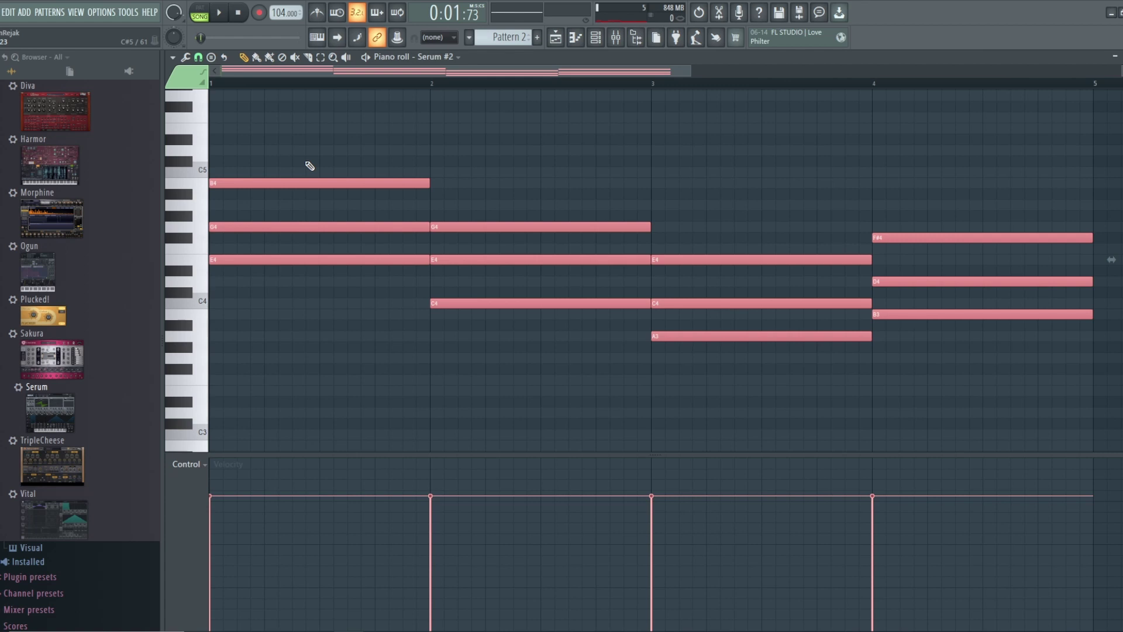
pyautogui.hotkey('ctrl', 'Up')
pyautogui.press('space')
pyautogui.scroll(3, 719, 213)
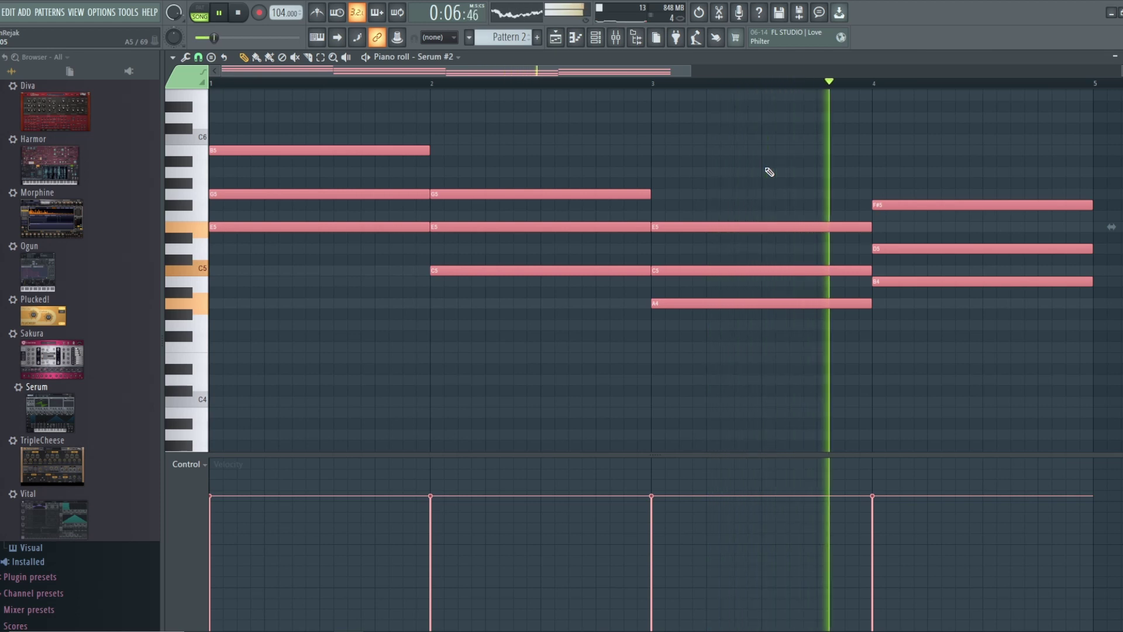
pyautogui.press('space')
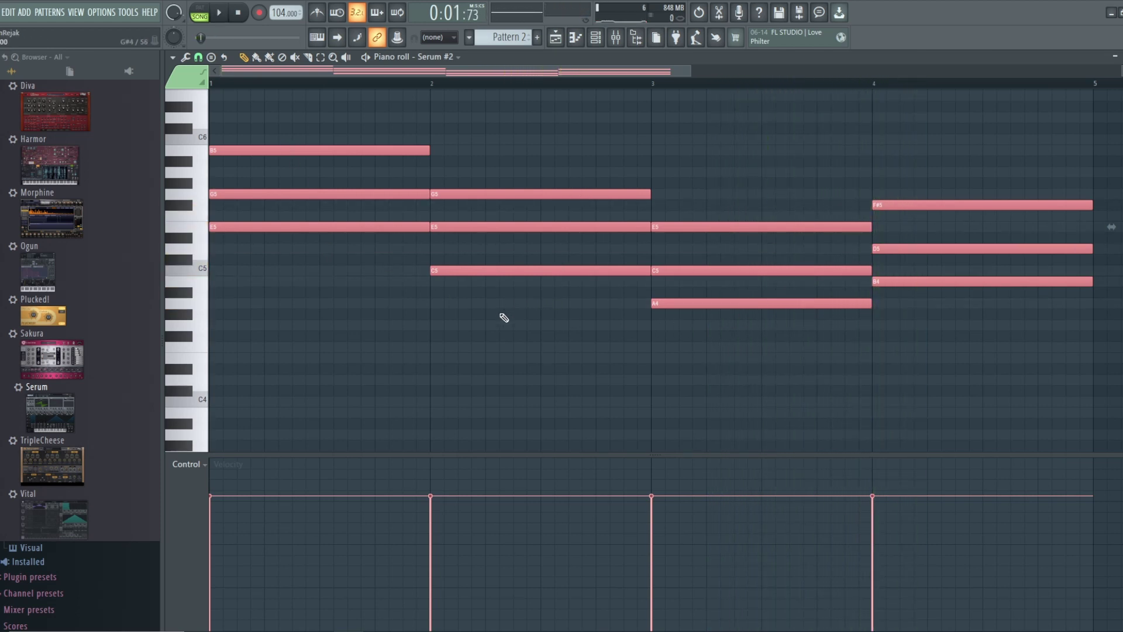
# - Copy each chord's top note three semitones up, raise the second chord's copy to B5, and listen to the chords
pyautogui.hotkey('ctrl', 'd')
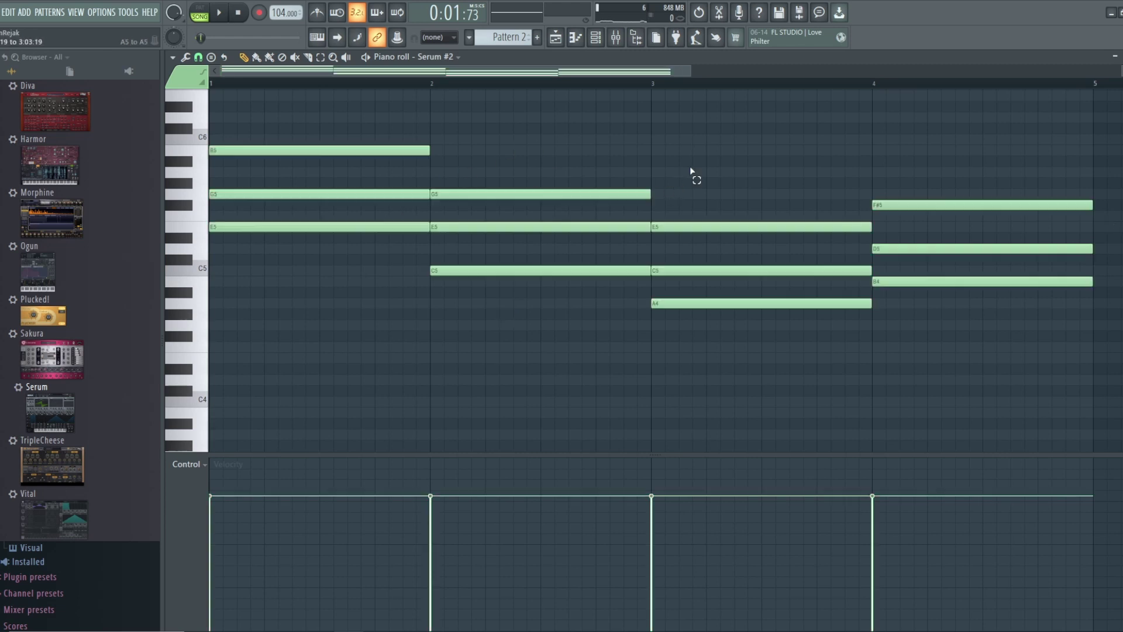
pyautogui.keyDown('shift'); pyautogui.click(342, 151); pyautogui.keyUp('shift')
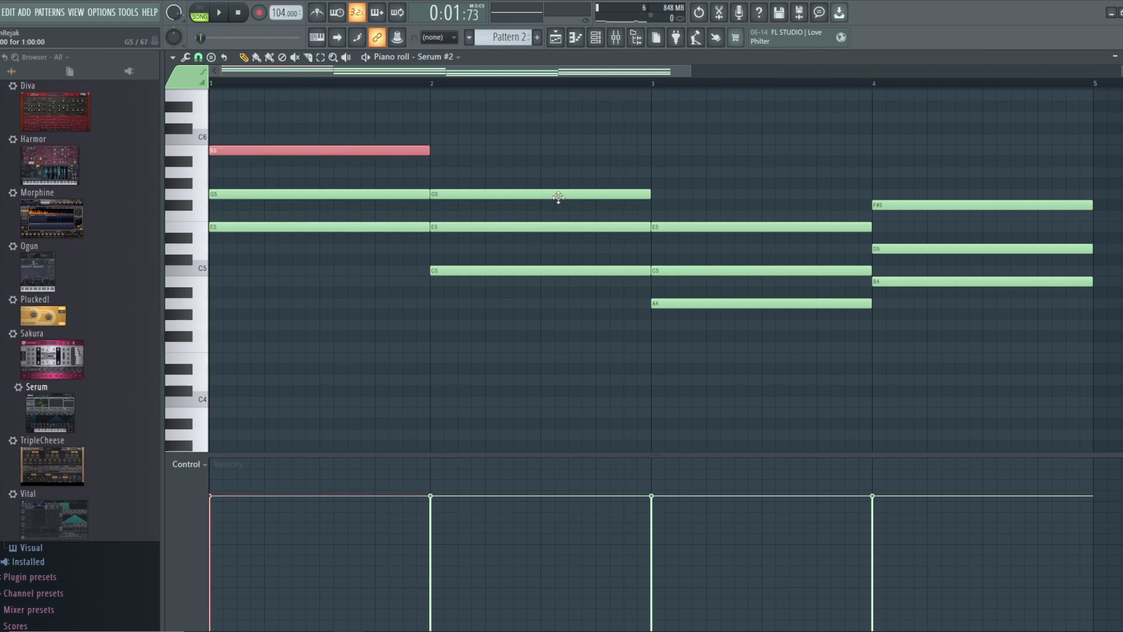
pyautogui.keyDown('shift'); pyautogui.click(558, 194); pyautogui.keyUp('shift')
pyautogui.keyDown('shift'); pyautogui.click(738, 228); pyautogui.keyUp('shift')
pyautogui.keyDown('shift'); pyautogui.click(894, 205); pyautogui.keyUp('shift')
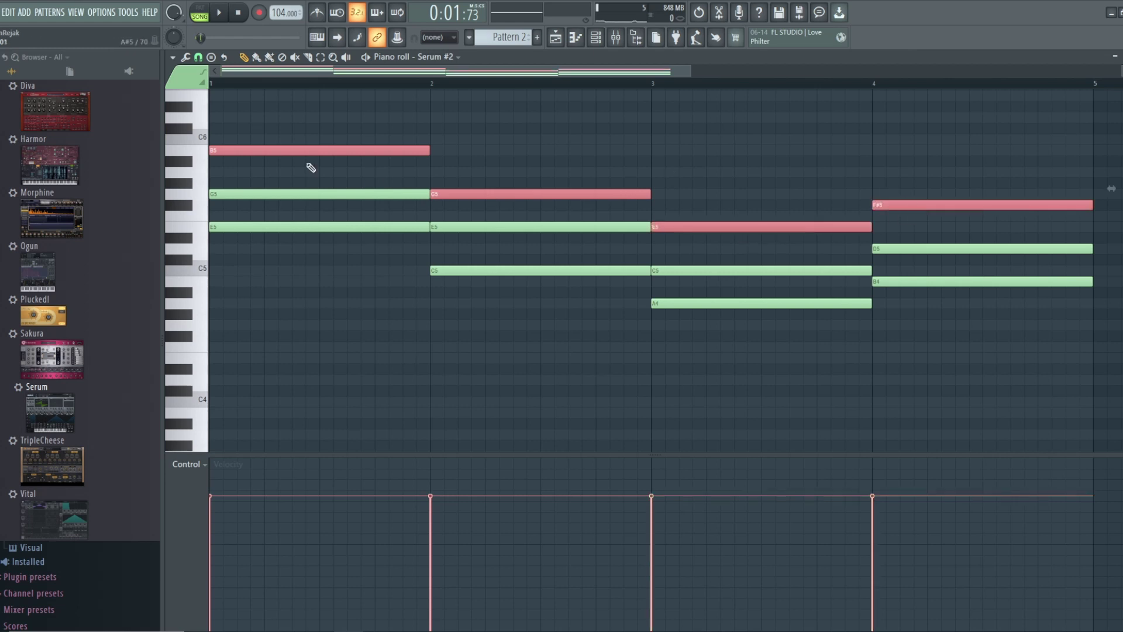
pyautogui.moveTo(304, 152); pyautogui.dragTo(297, 117)
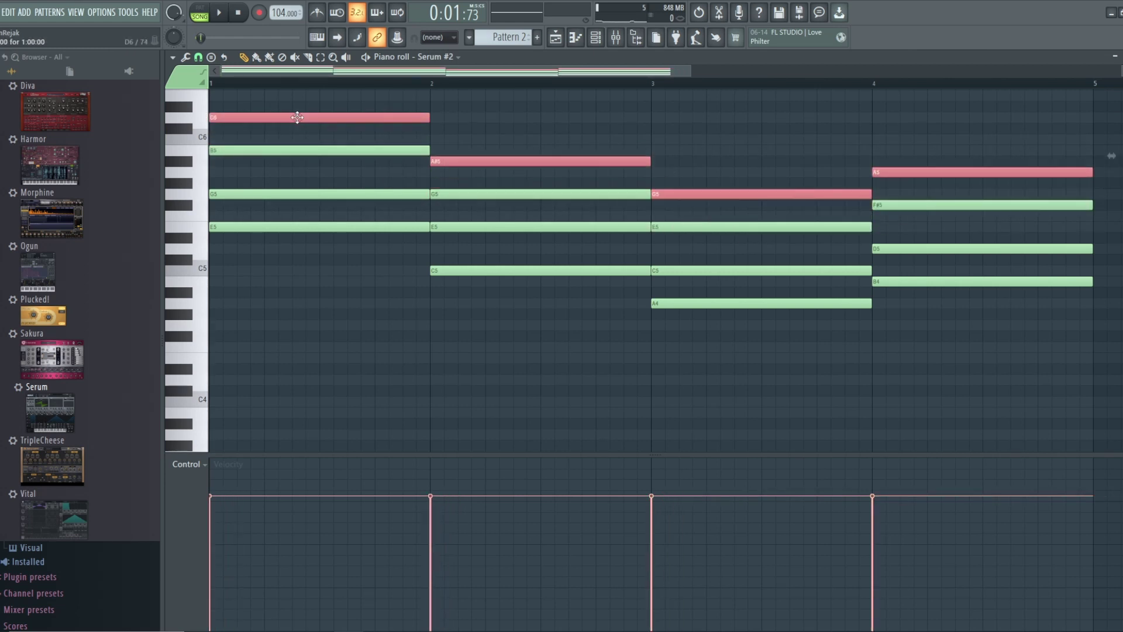
pyautogui.click(501, 162)
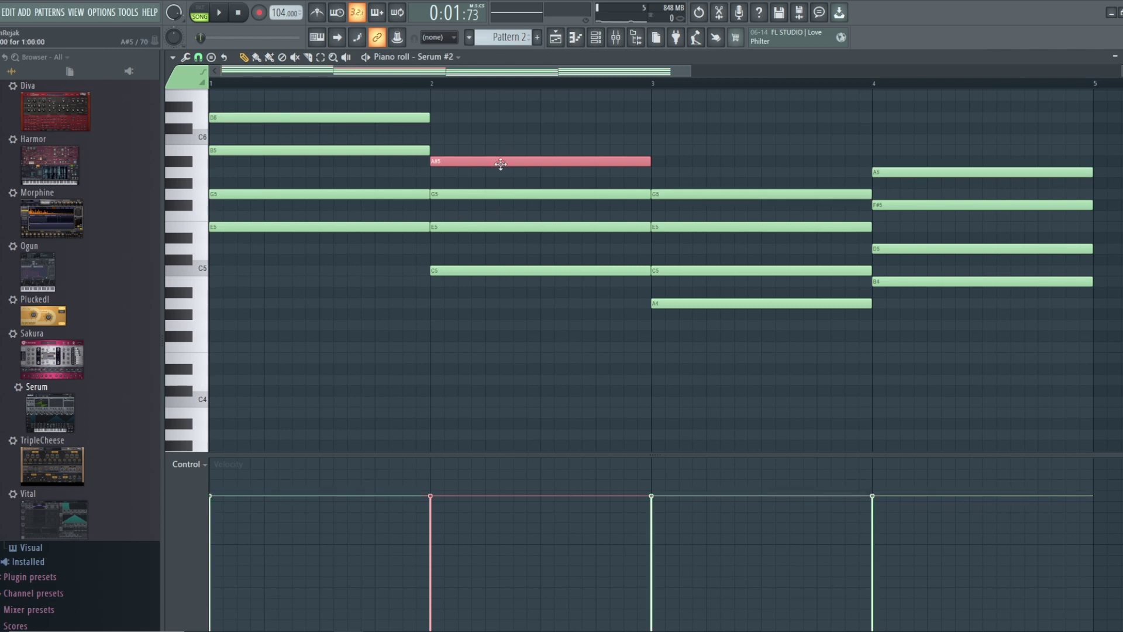
pyautogui.moveTo(500, 158); pyautogui.dragTo(500, 150)
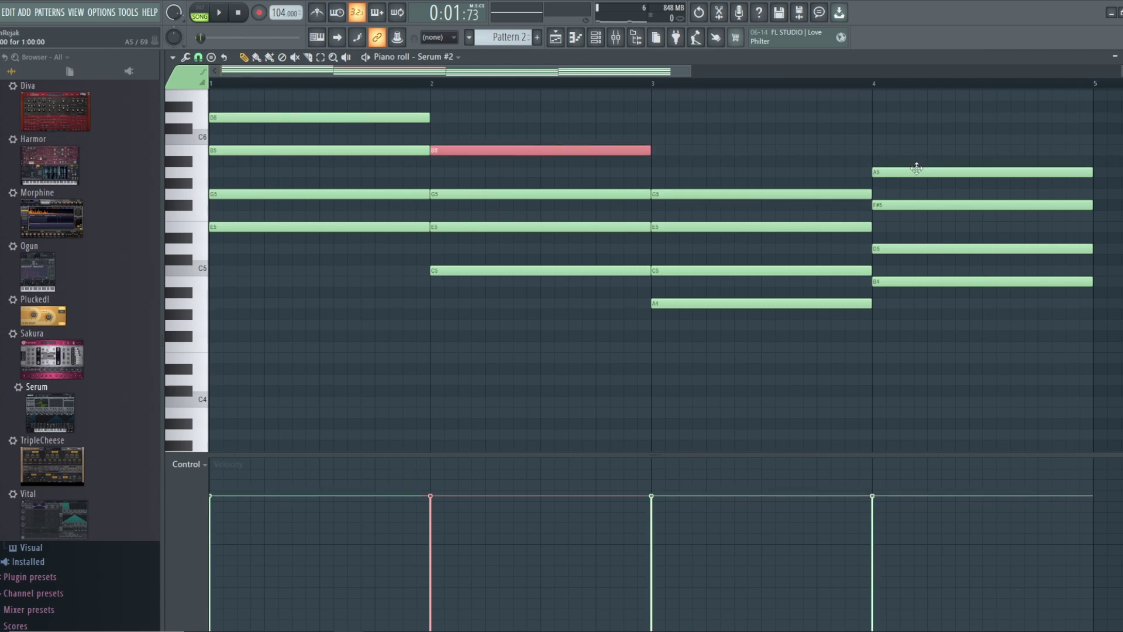
pyautogui.press('space')
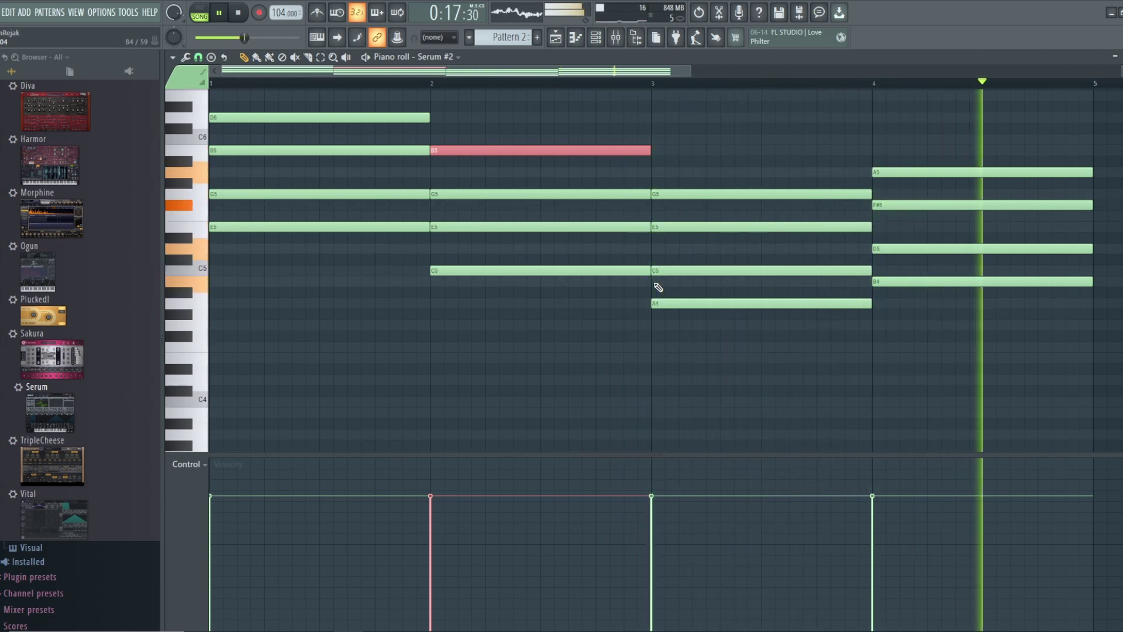
pyautogui.press('space')
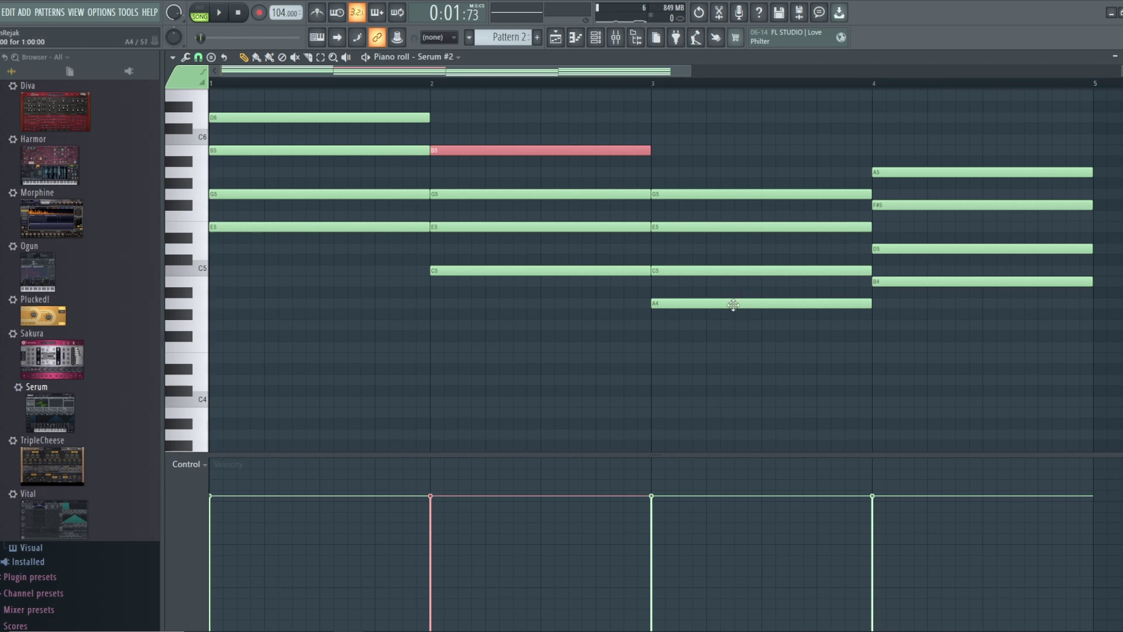
# - Move the third chord's A4 up to A5 and copy the root note of every chord down one octave
pyautogui.moveTo(733, 304); pyautogui.dragTo(730, 176)
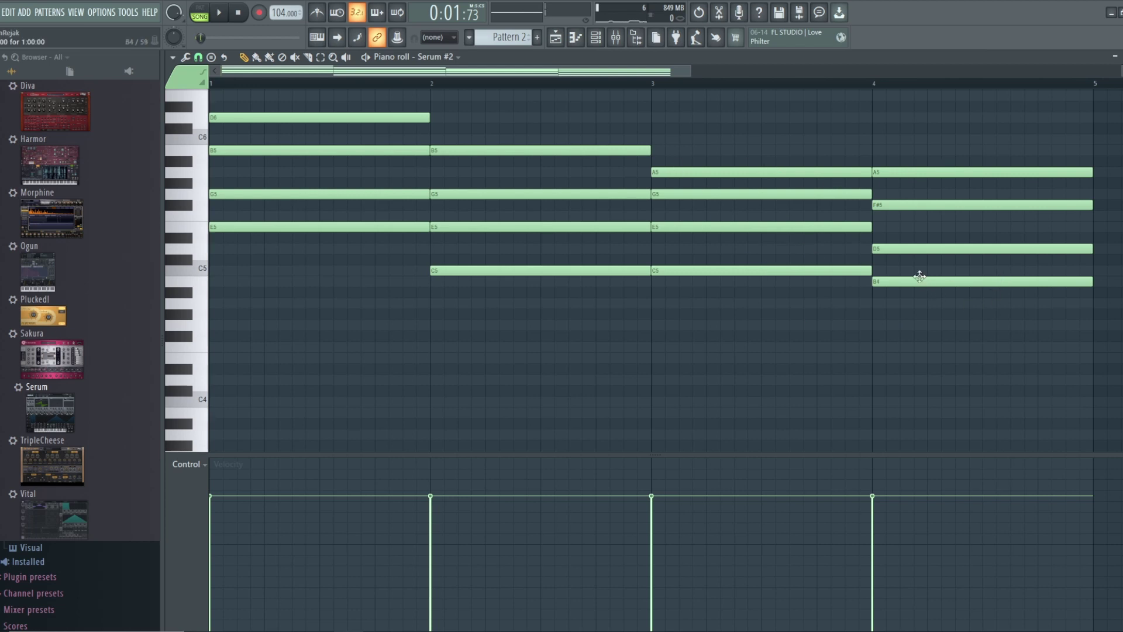
pyautogui.keyDown('ctrl'); pyautogui.click(919, 283); pyautogui.keyUp('ctrl')
pyautogui.keyDown('ctrl'); pyautogui.click(466, 270); pyautogui.keyUp('ctrl')
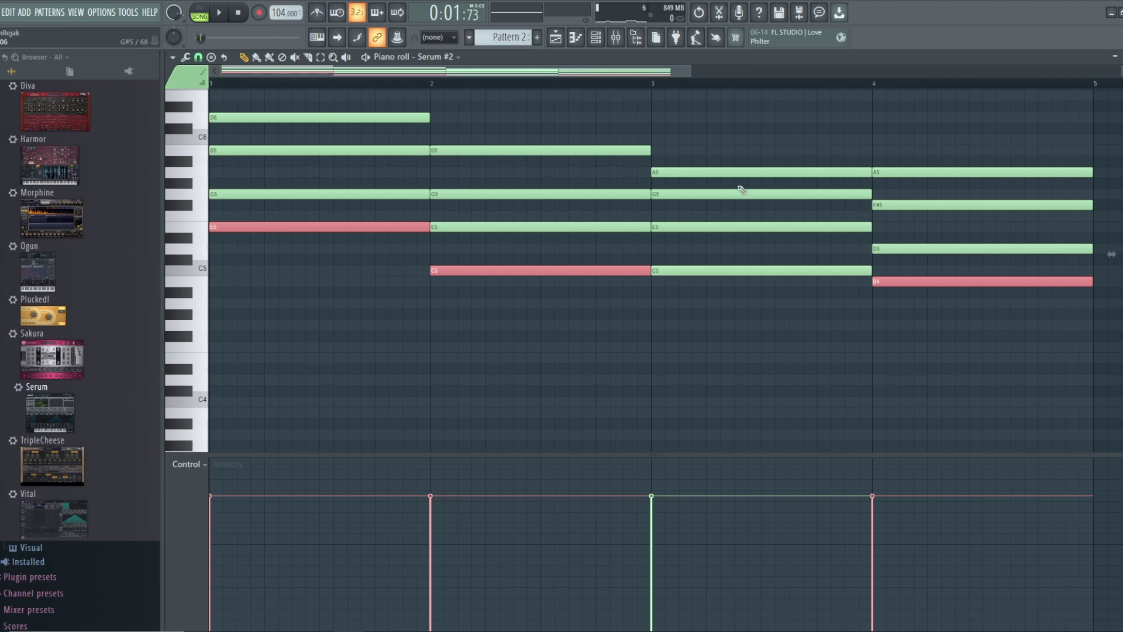
pyautogui.keyDown('shift'); pyautogui.click(718, 174); pyautogui.keyUp('shift')
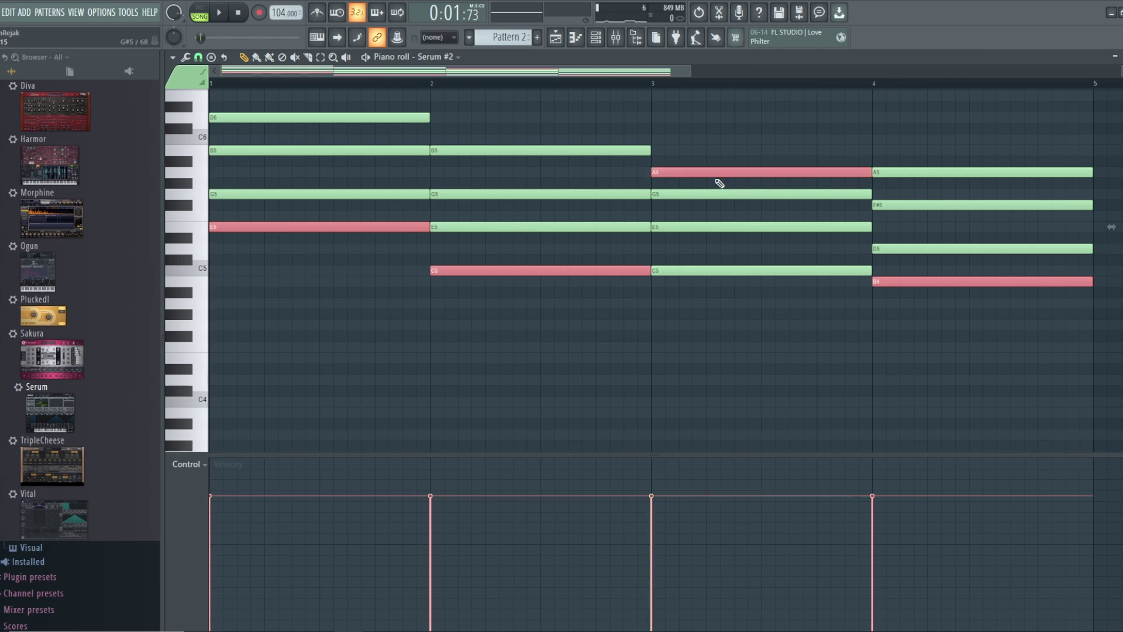
pyautogui.moveTo(713, 174); pyautogui.dragTo(690, 174)
pyautogui.hotkey('ctrl', 'Down')
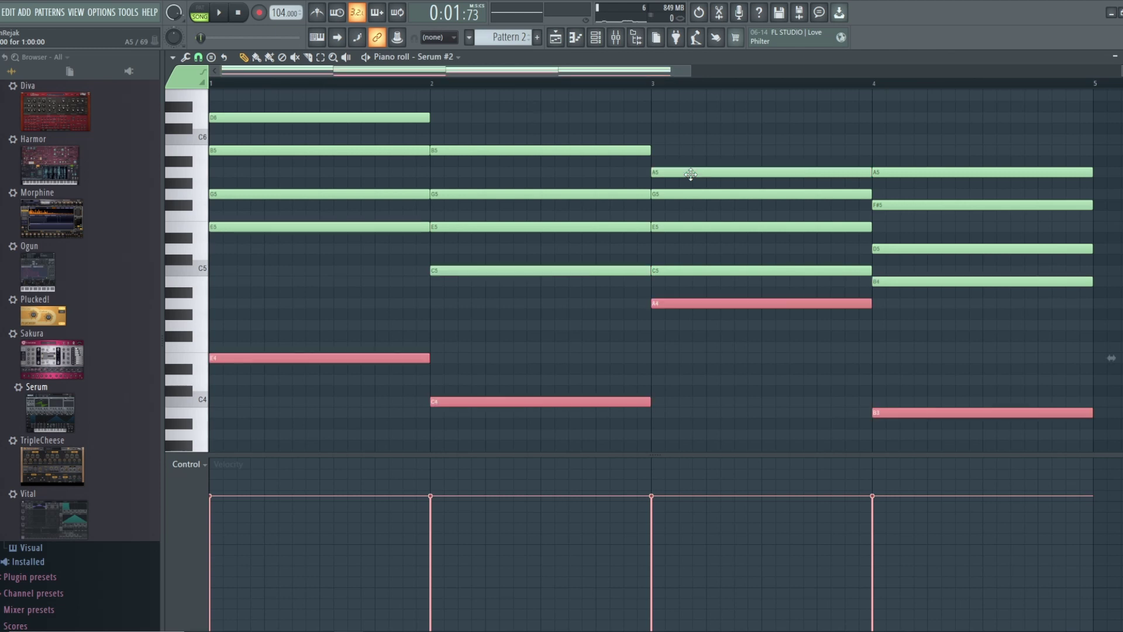
# - Lower the third chord's copied root note to A3 and play back the chords
pyautogui.click(730, 363)
pyautogui.click(731, 303)
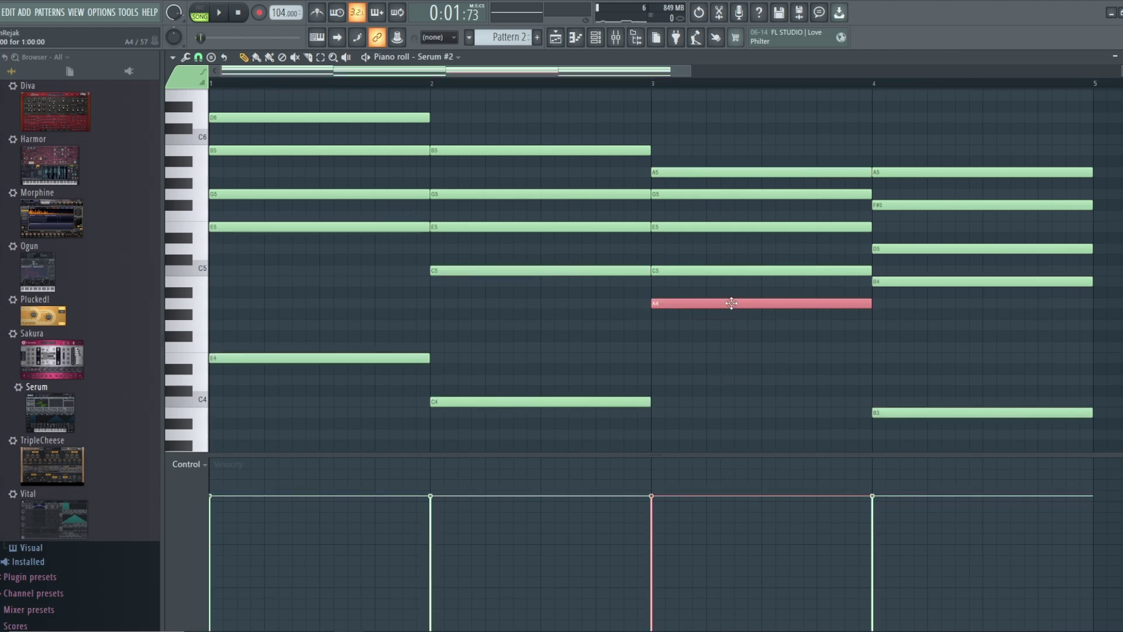
pyautogui.hotkey('ctrl', 'Down')
pyautogui.press('space')
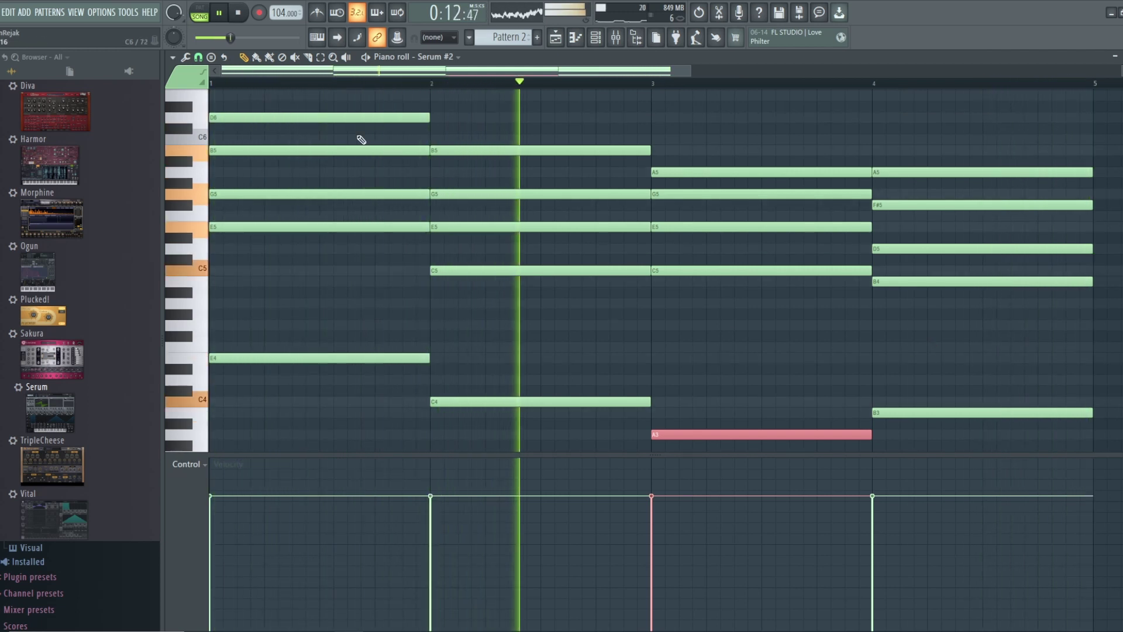
pyautogui.press('space')
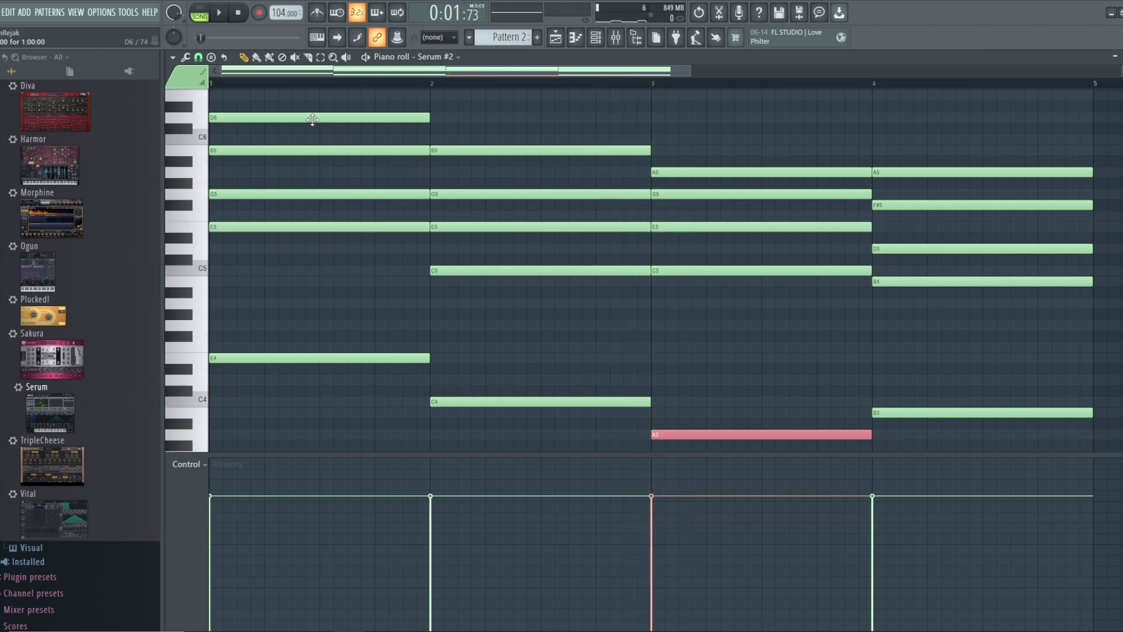
# - Copy the G5, E5, C5 and D5 chord notes down an octave to G4, E4, C4 and D4, and listen
pyautogui.click(283, 195)
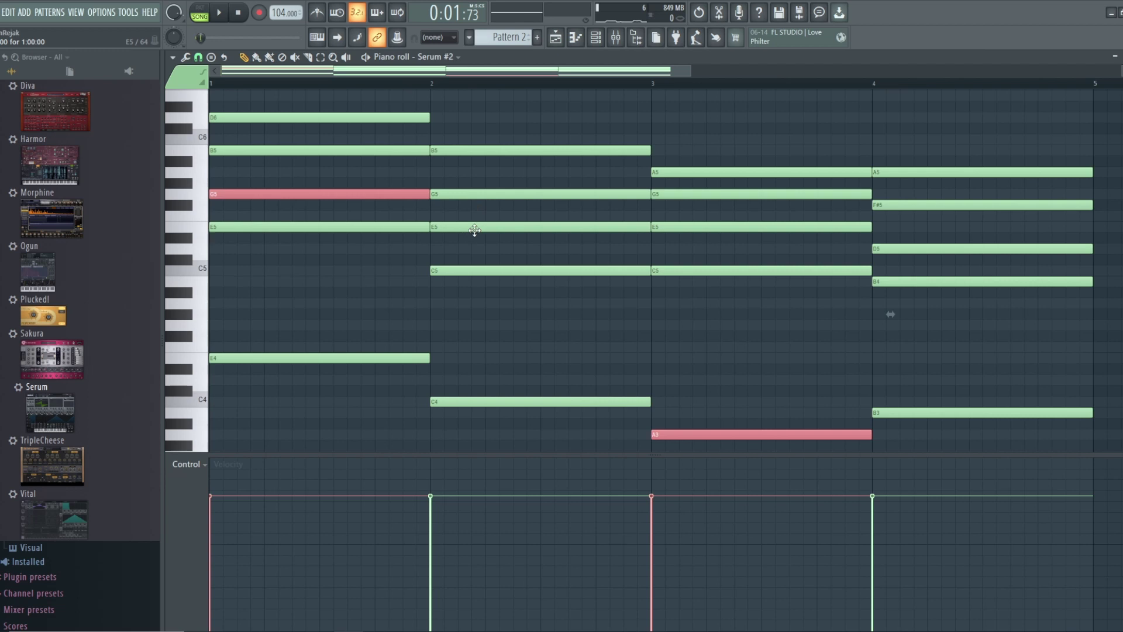
pyautogui.click(471, 228)
pyautogui.click(721, 271)
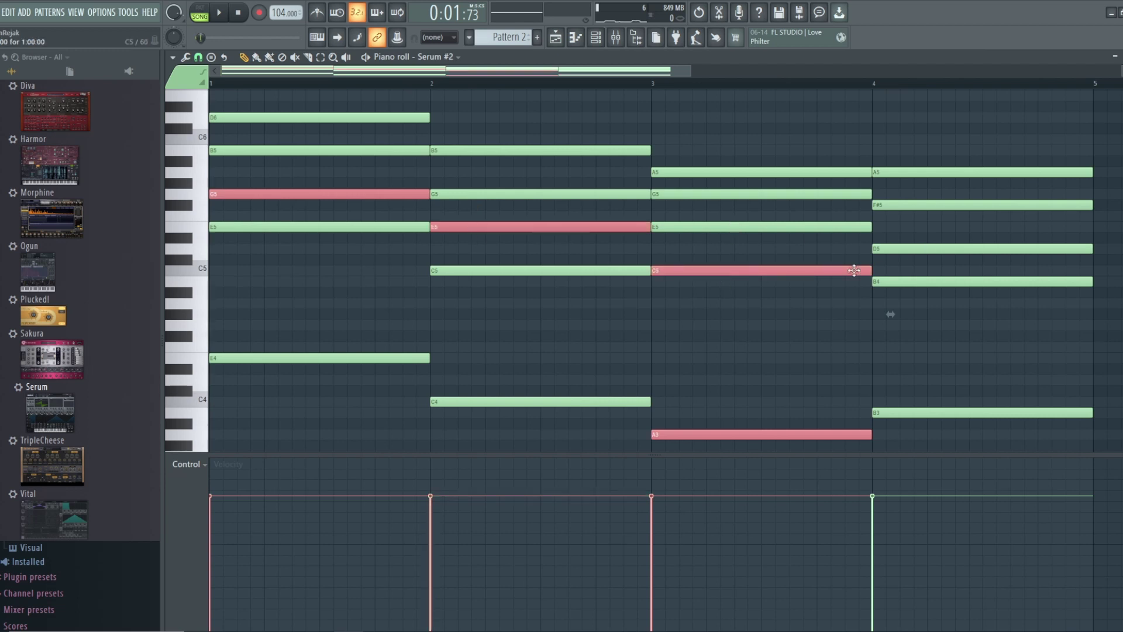
pyautogui.click(920, 252)
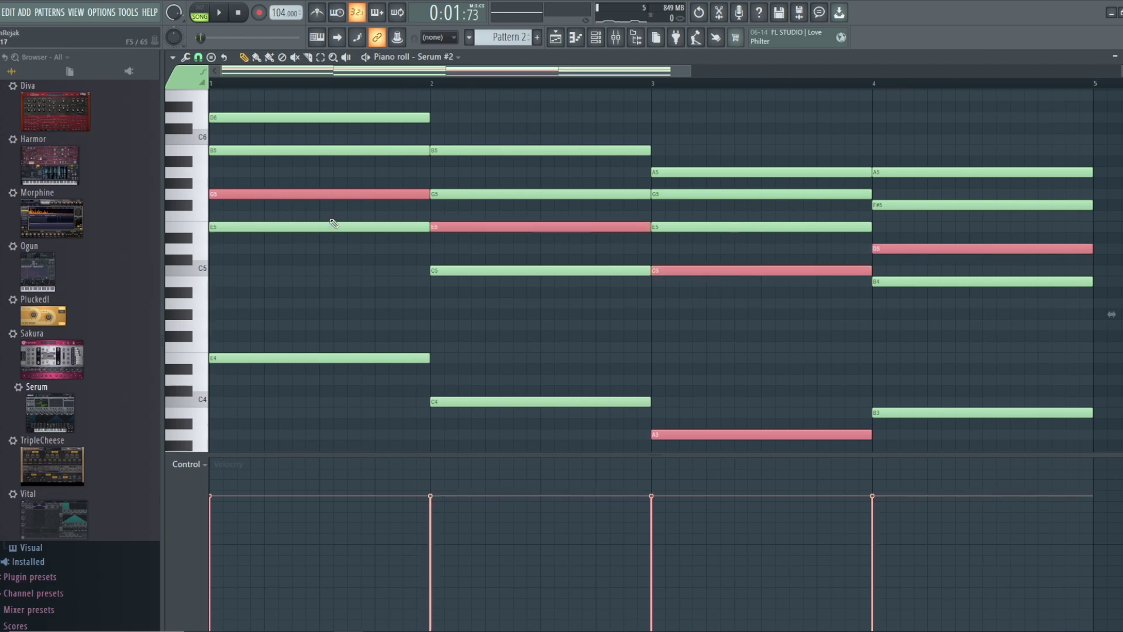
pyautogui.moveTo(328, 194); pyautogui.dragTo(329, 297)
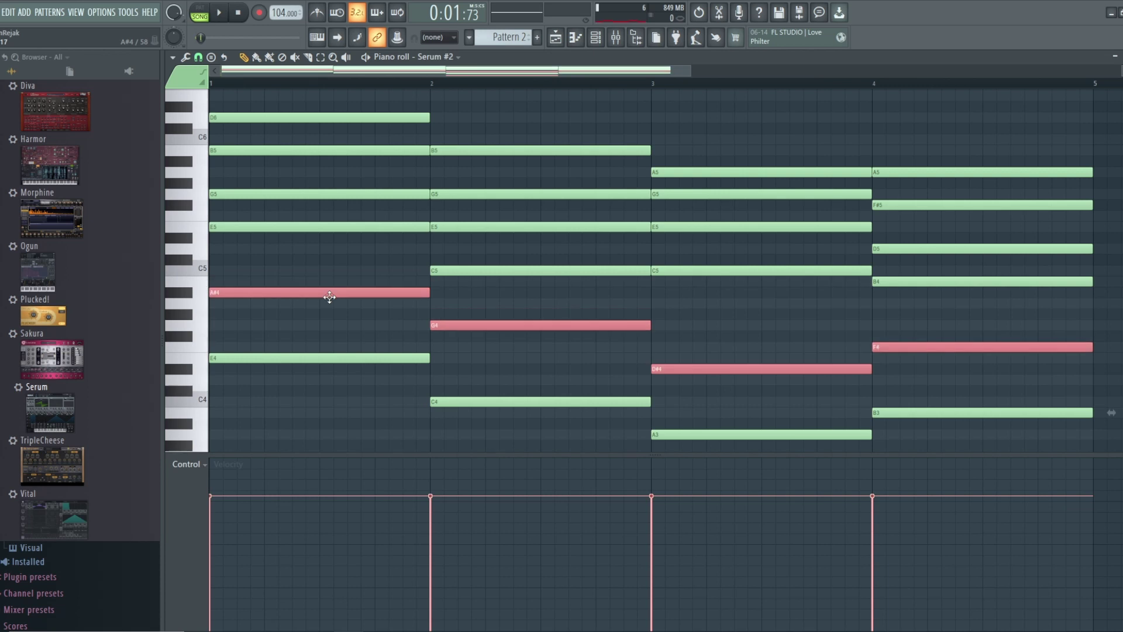
pyautogui.moveTo(328, 298); pyautogui.dragTo(328, 329)
pyautogui.press('space')
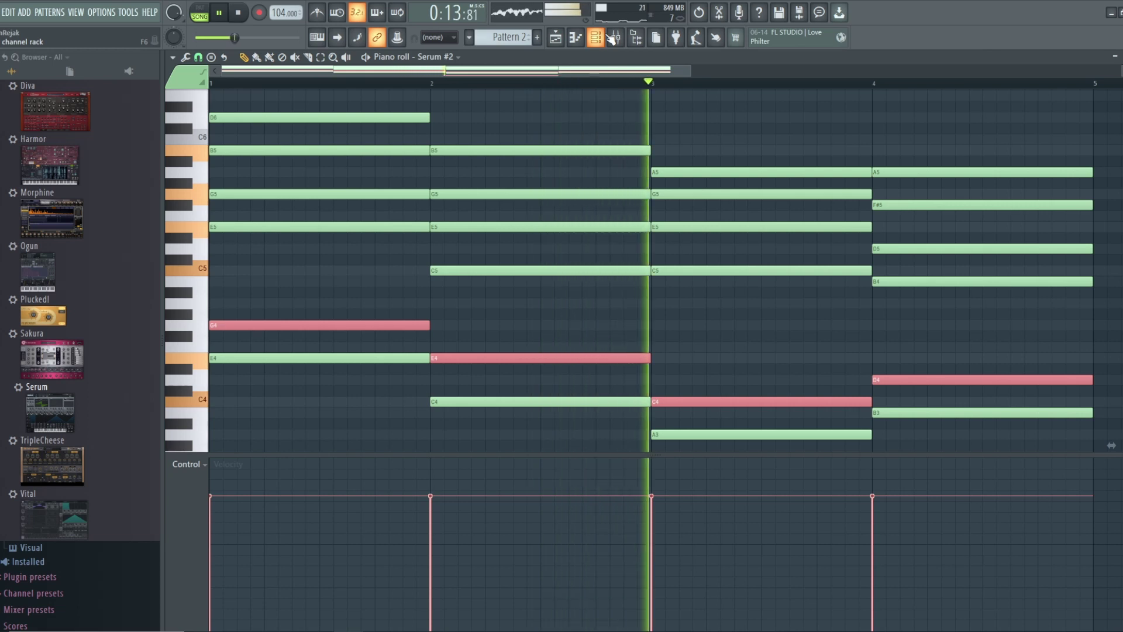
pyautogui.press('space')
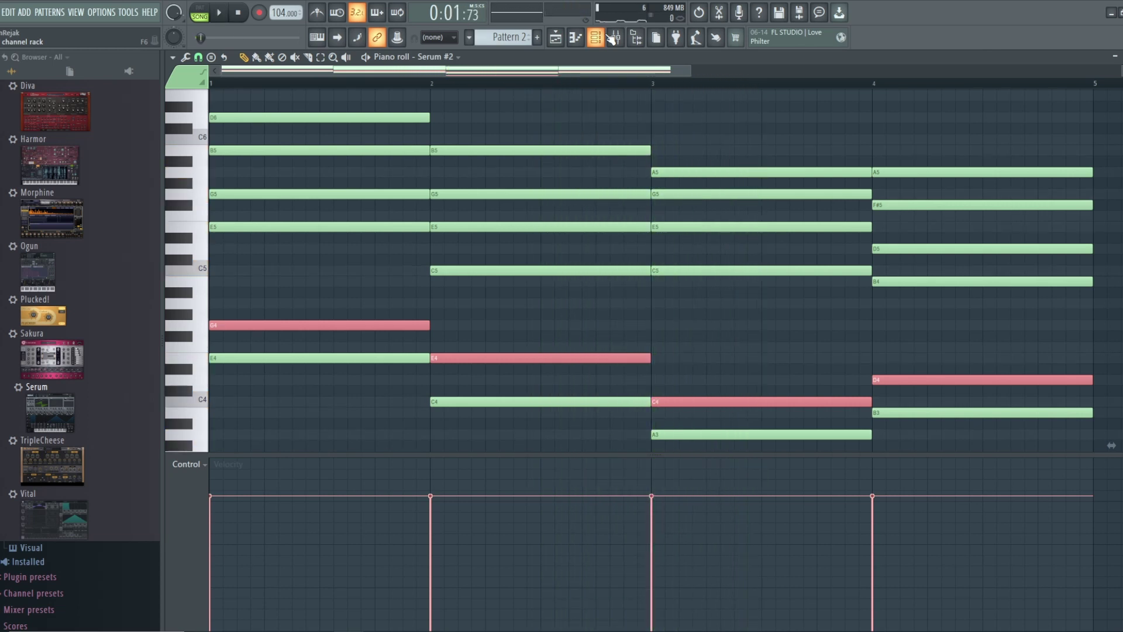
# - Route the Vital channel to mixer insert 7 and switch to the empty Pattern 3
pyautogui.click(611, 38)
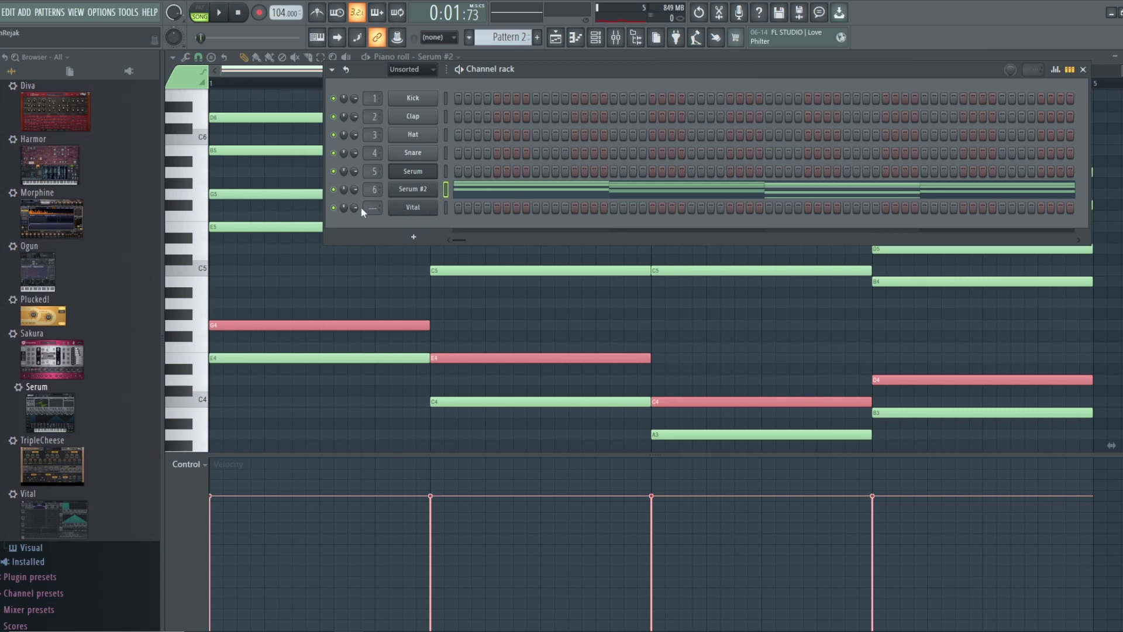
pyautogui.moveTo(371, 207); pyautogui.dragTo(371, 199)
pyautogui.click(291, 72)
pyautogui.moveTo(1048, 298); pyautogui.dragTo(357, 97)
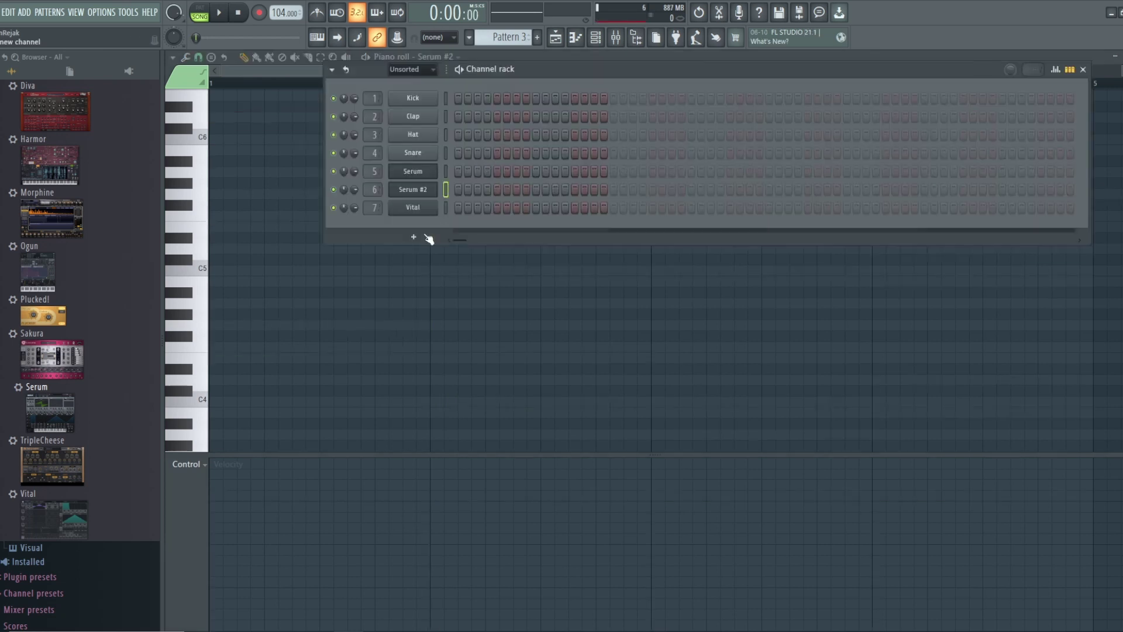
# - Open the Vital synth's preset browser and show the Synthwave Essentials Volume 1 (Vital) bank
pyautogui.click(446, 207)
pyautogui.click(414, 209)
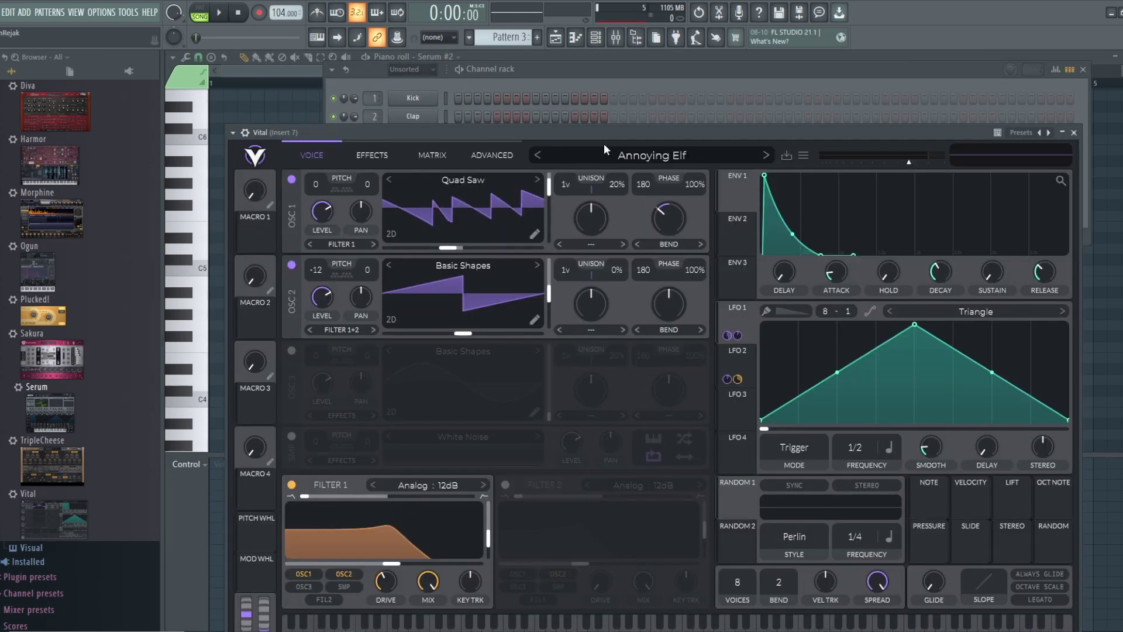
pyautogui.moveTo(675, 134); pyautogui.dragTo(672, 82)
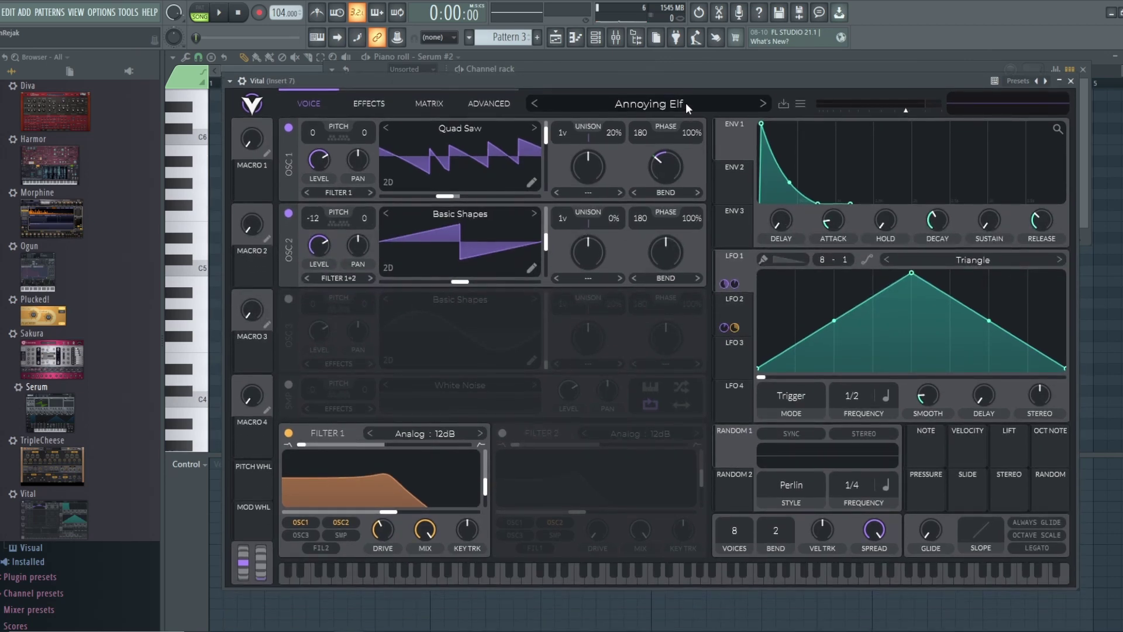
pyautogui.click(686, 102)
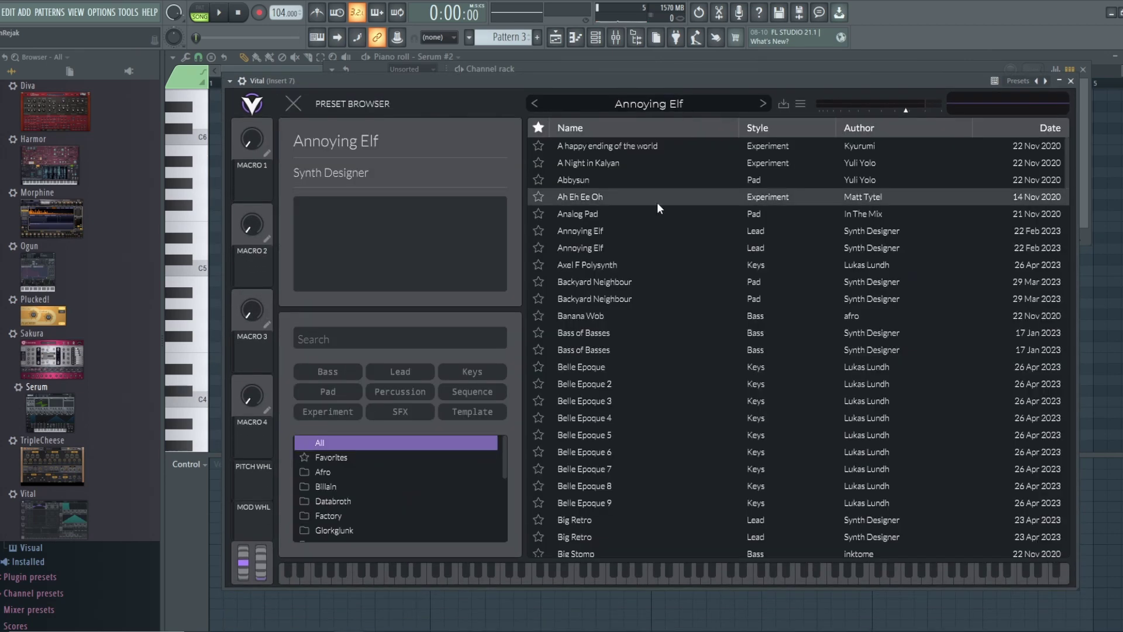
pyautogui.scroll(-2, 412, 457)
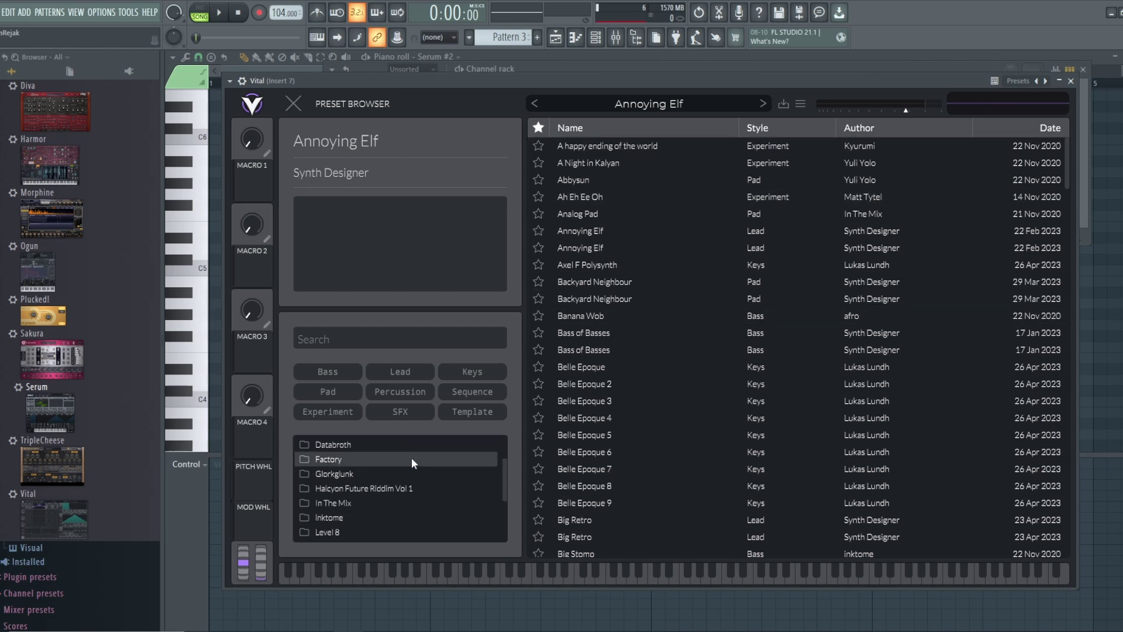
pyautogui.scroll(-3, 392, 515)
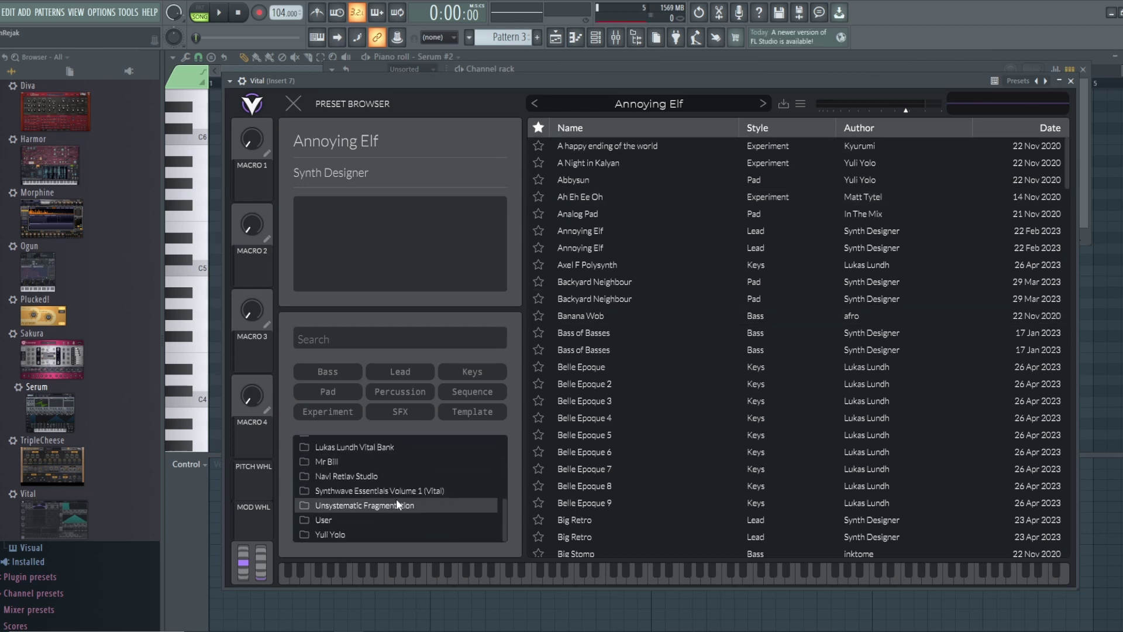
pyautogui.click(396, 491)
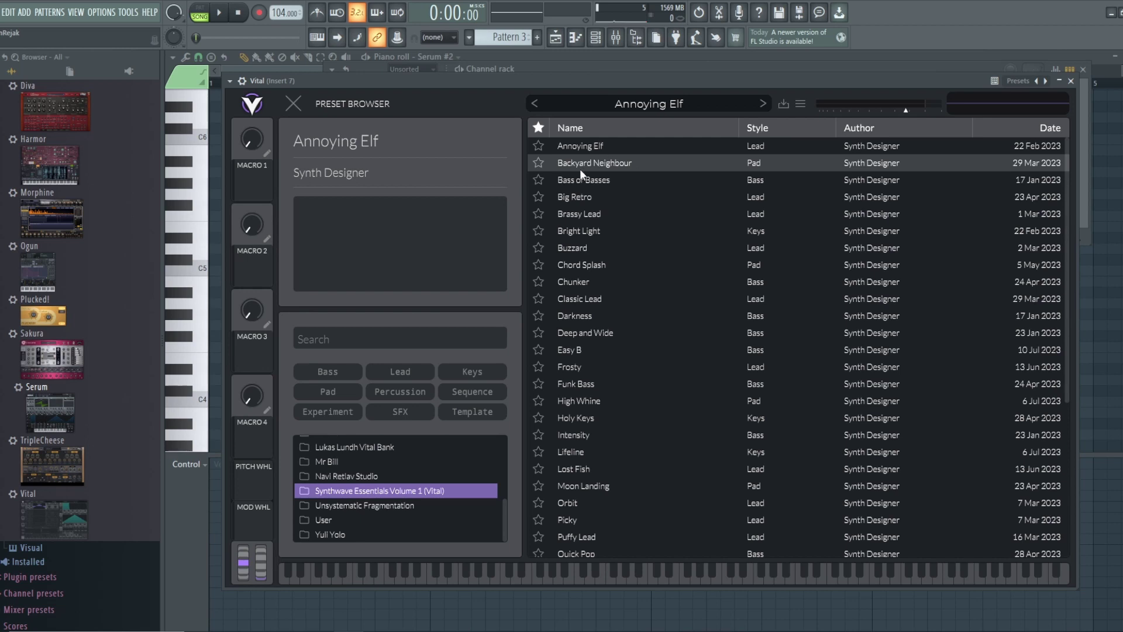
# - Sort the presets by style, load Big Retro, and step through the following leads to Classic Lead
pyautogui.click(757, 127)
pyautogui.click(757, 128)
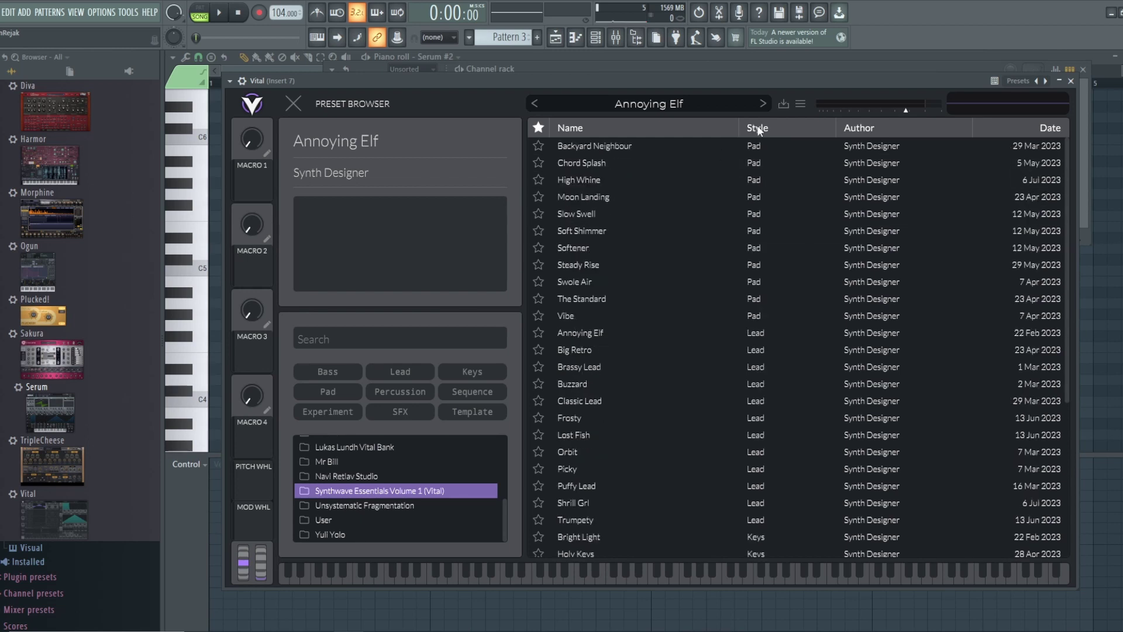
pyautogui.scroll(-1, 717, 351)
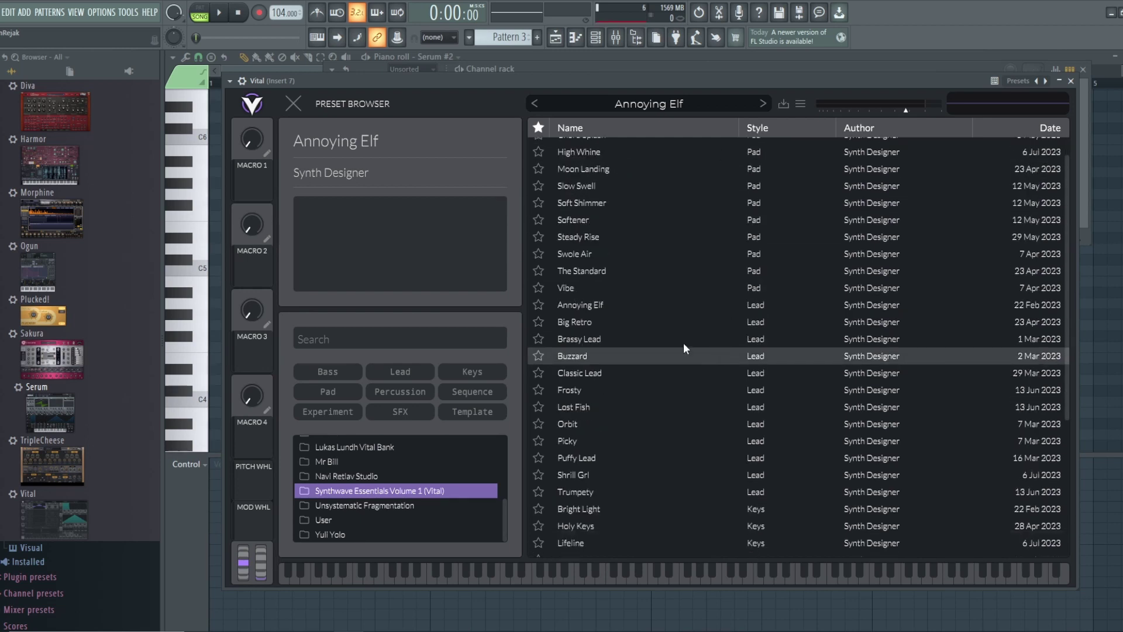
pyautogui.click(602, 320)
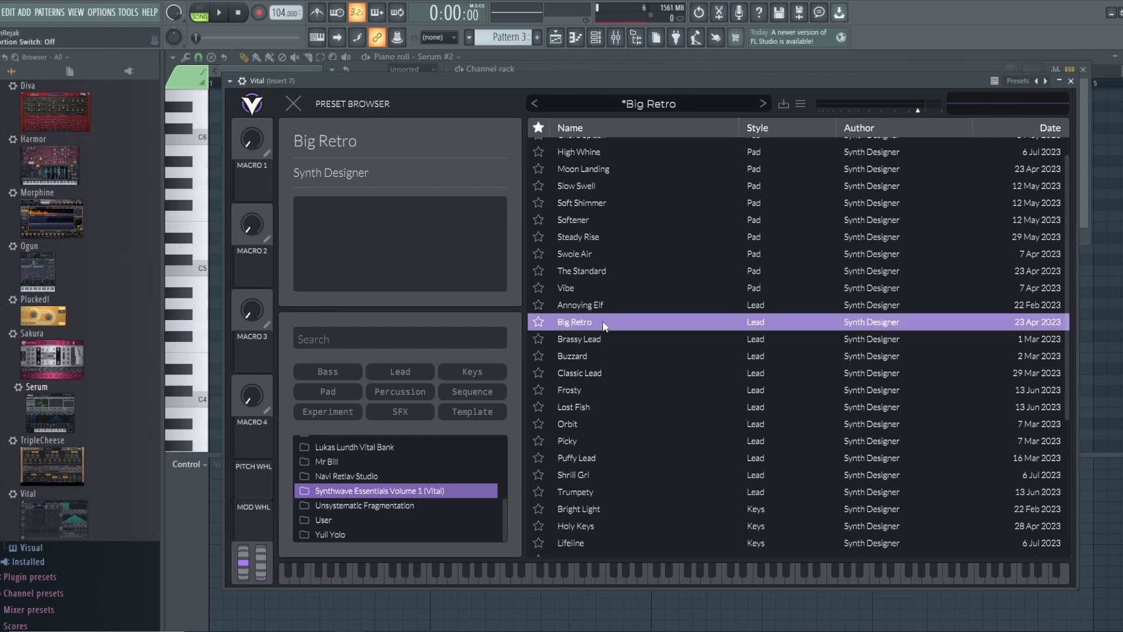
pyautogui.click(300, 104)
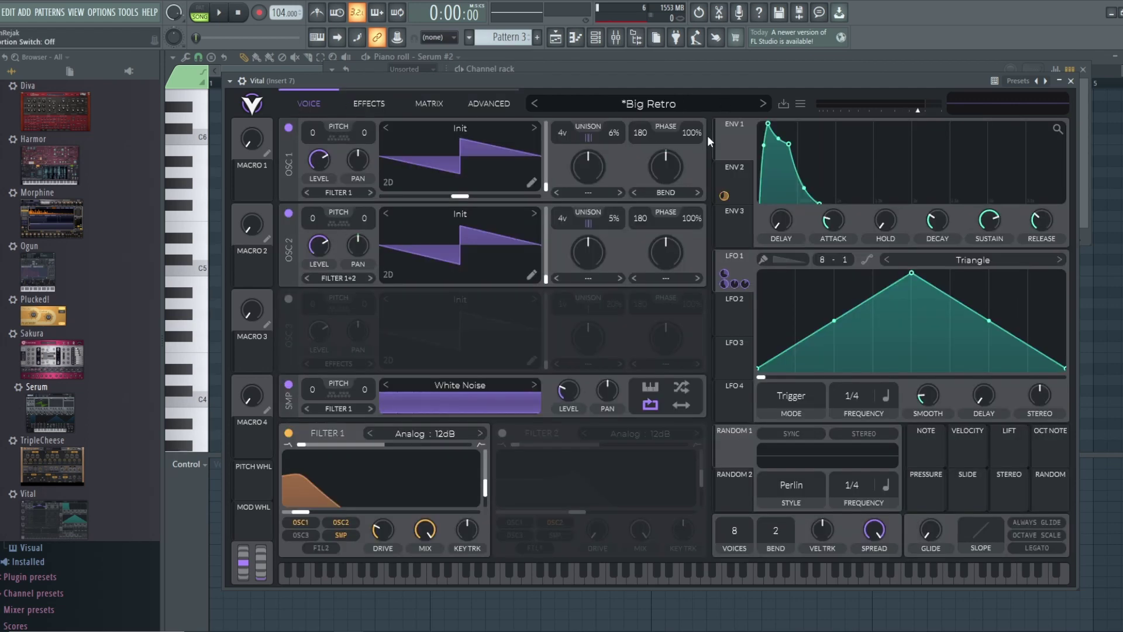
pyautogui.click(764, 102)
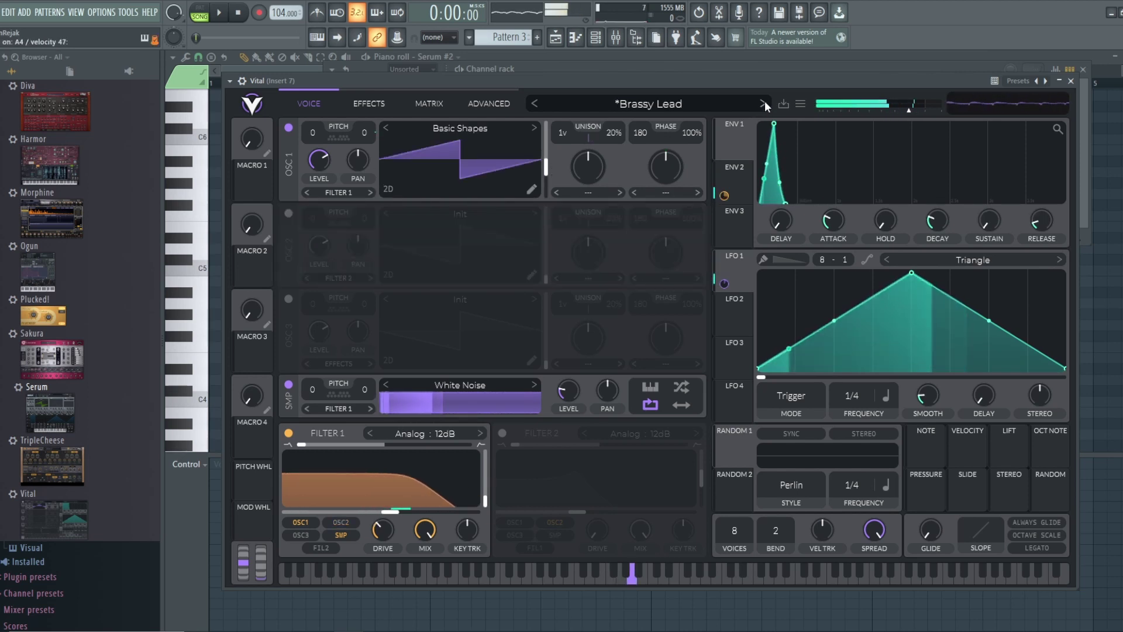
pyautogui.click(764, 101)
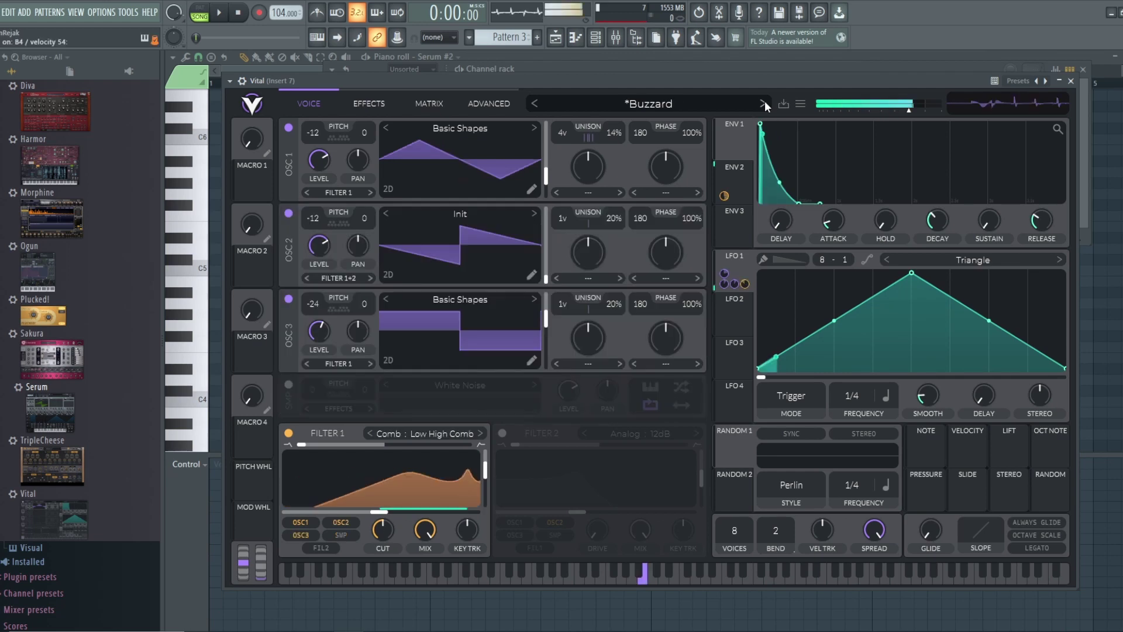
pyautogui.click(764, 102)
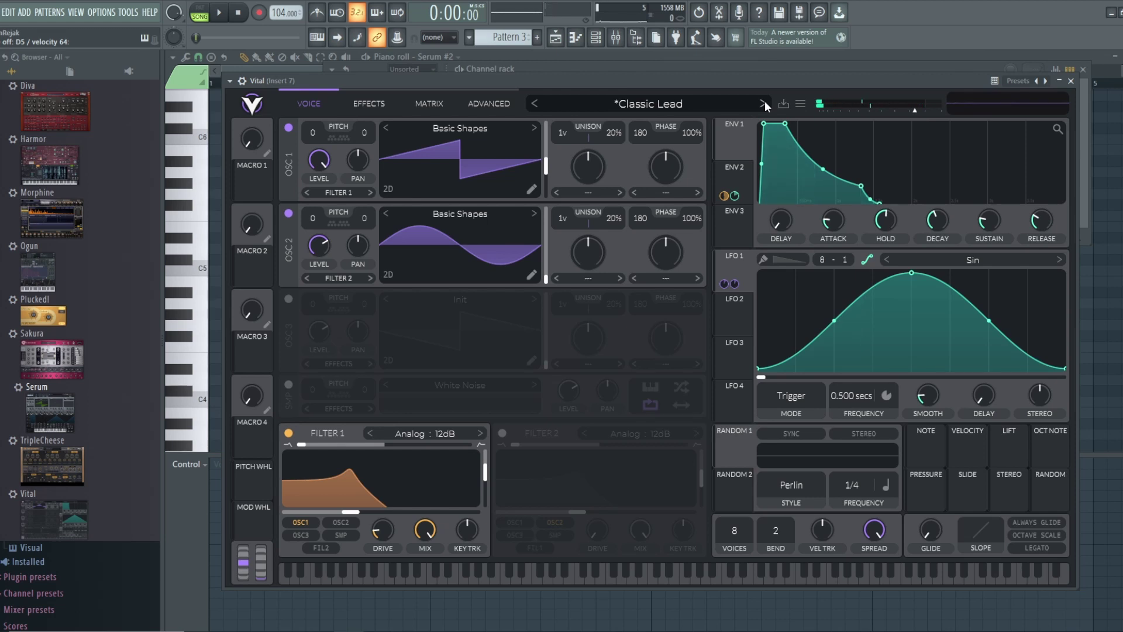
# - Paste the copied chords into the Vital channel's piano roll in Pattern 3
pyautogui.click(599, 42)
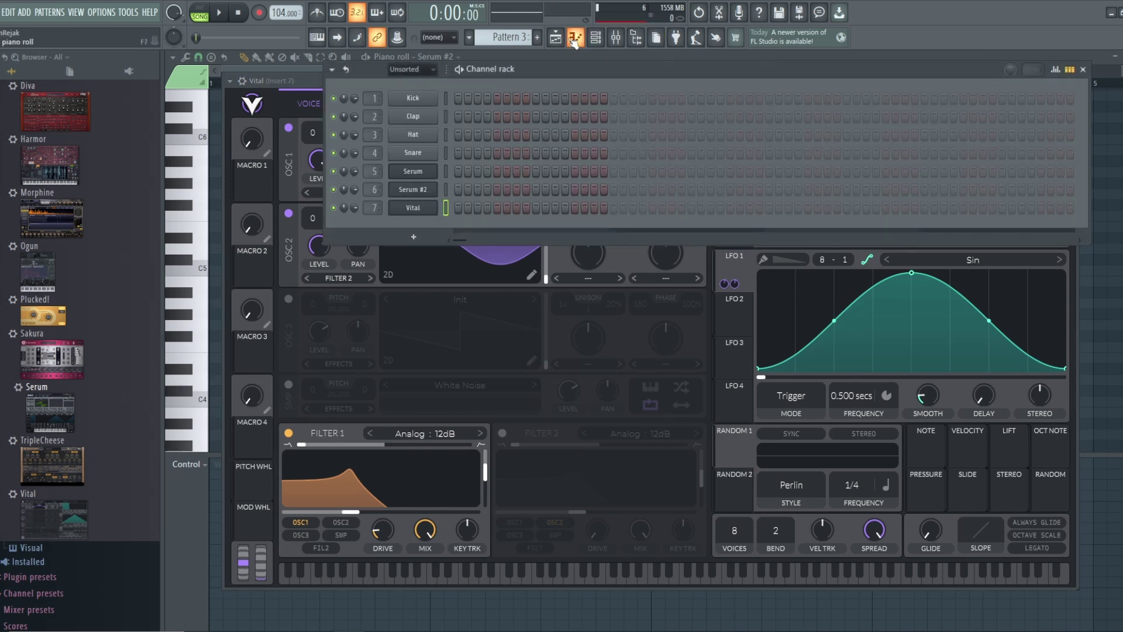
pyautogui.click(575, 41)
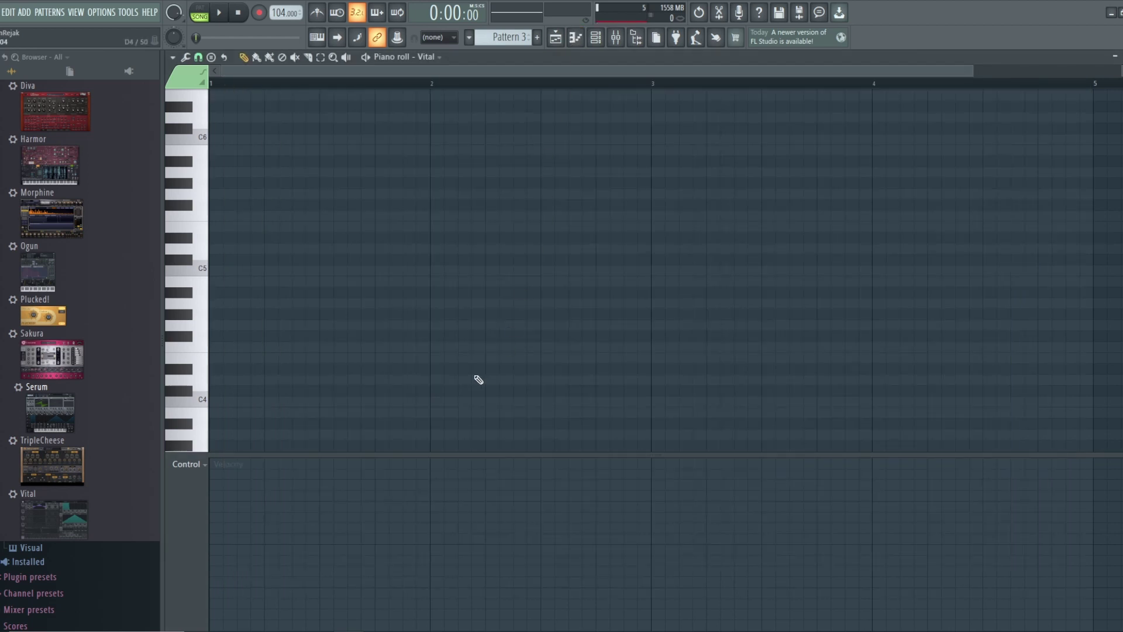
pyautogui.hotkey('ctrl', 'v')
pyautogui.scroll(1, 723, 294)
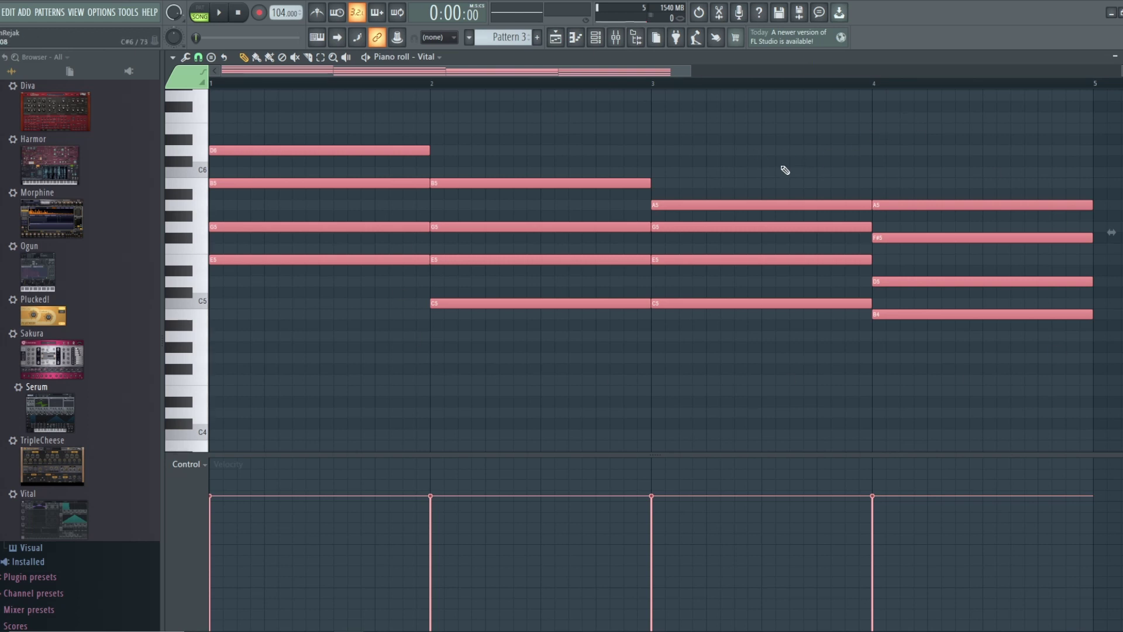
# - Arpeggiate the pasted chords with the Normal pattern and Time sync, and play them back in pattern mode
pyautogui.hotkey('alt', 'a')
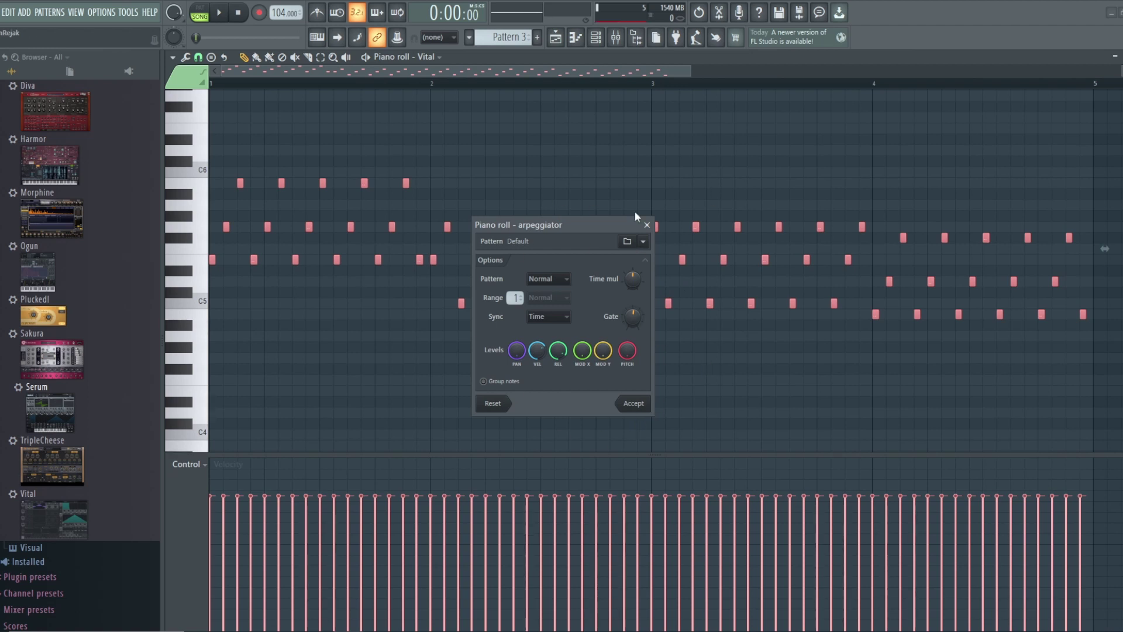
pyautogui.moveTo(613, 220); pyautogui.dragTo(707, 258)
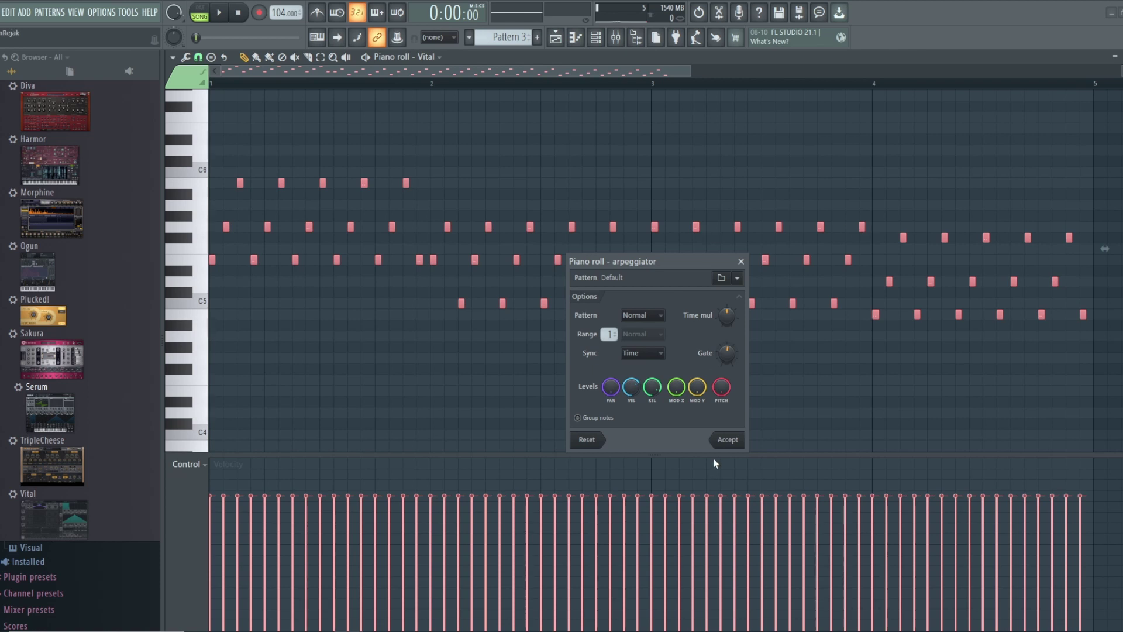
pyautogui.click(728, 439)
pyautogui.click(200, 9)
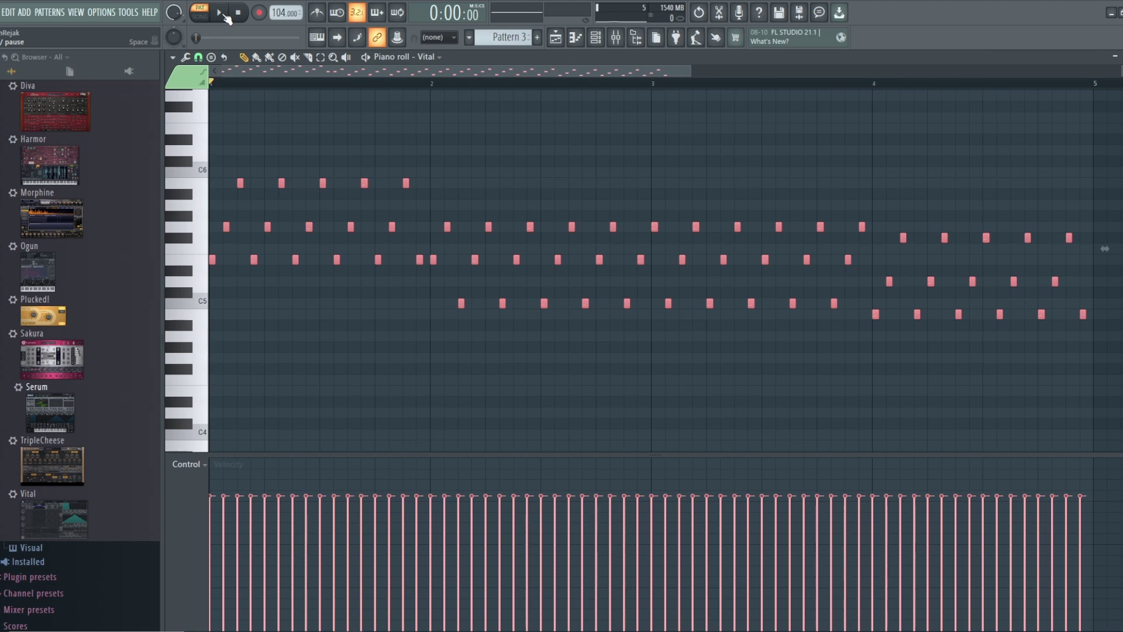
pyautogui.click(220, 12)
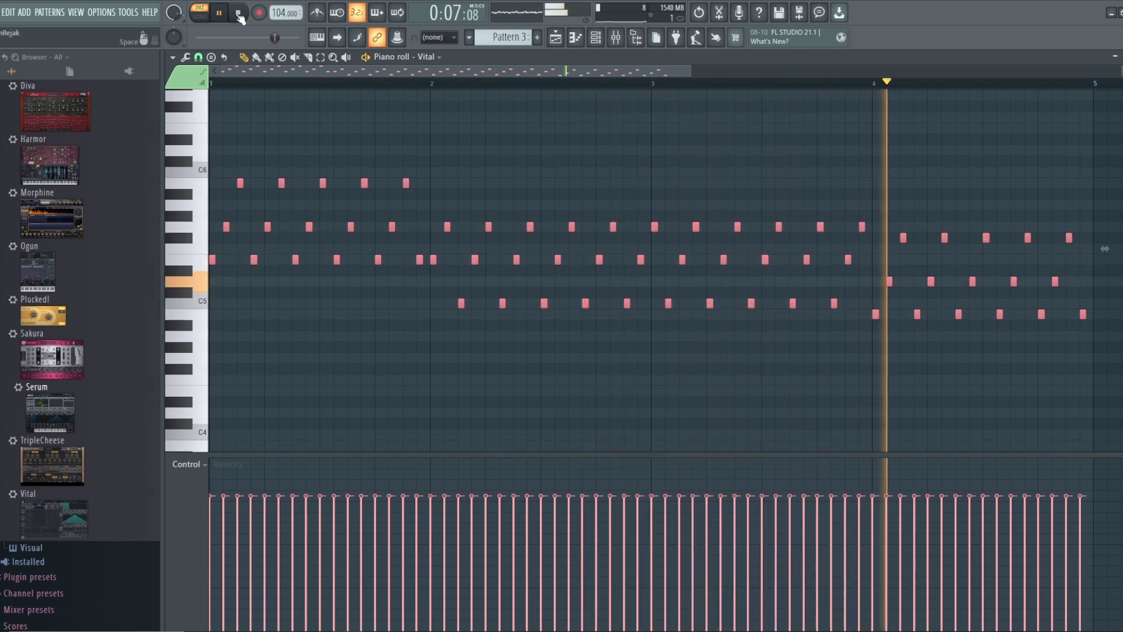
pyautogui.click(239, 13)
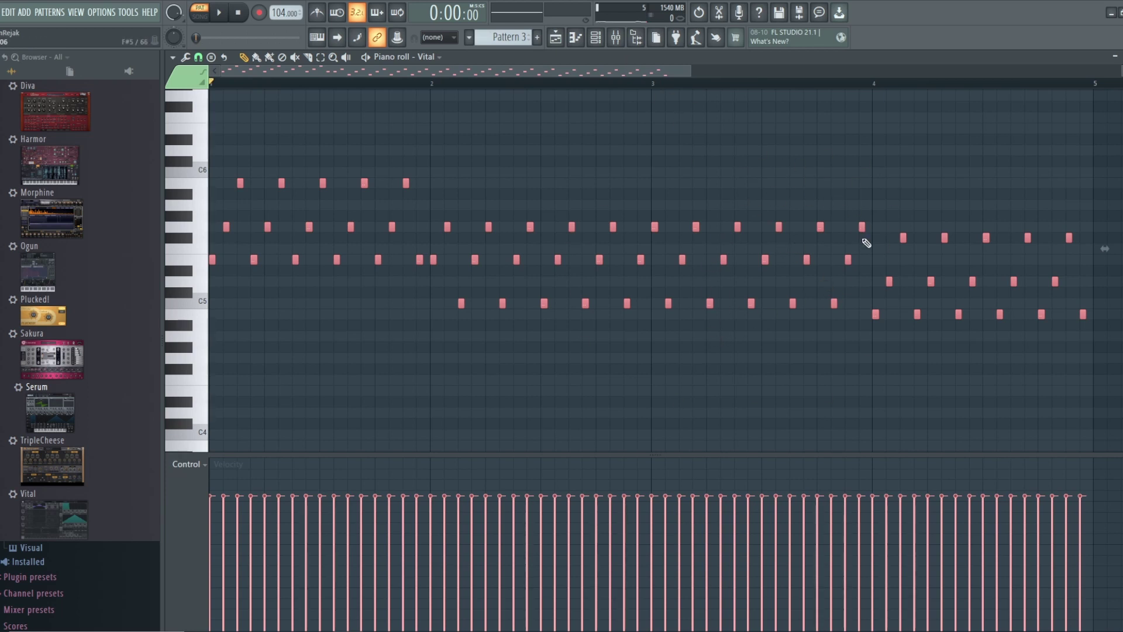
# - Raise the G5 notes in the third bar of the arpeggio to A5 and listen from bar 2
pyautogui.moveTo(862, 232); pyautogui.dragTo(696, 230)
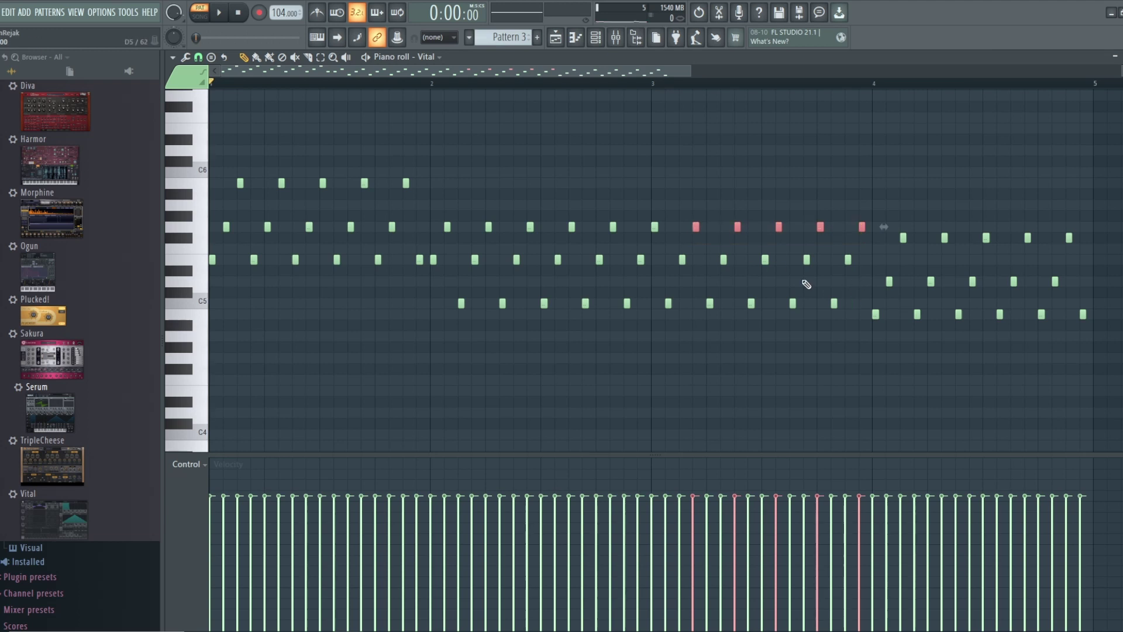
pyautogui.click(431, 82)
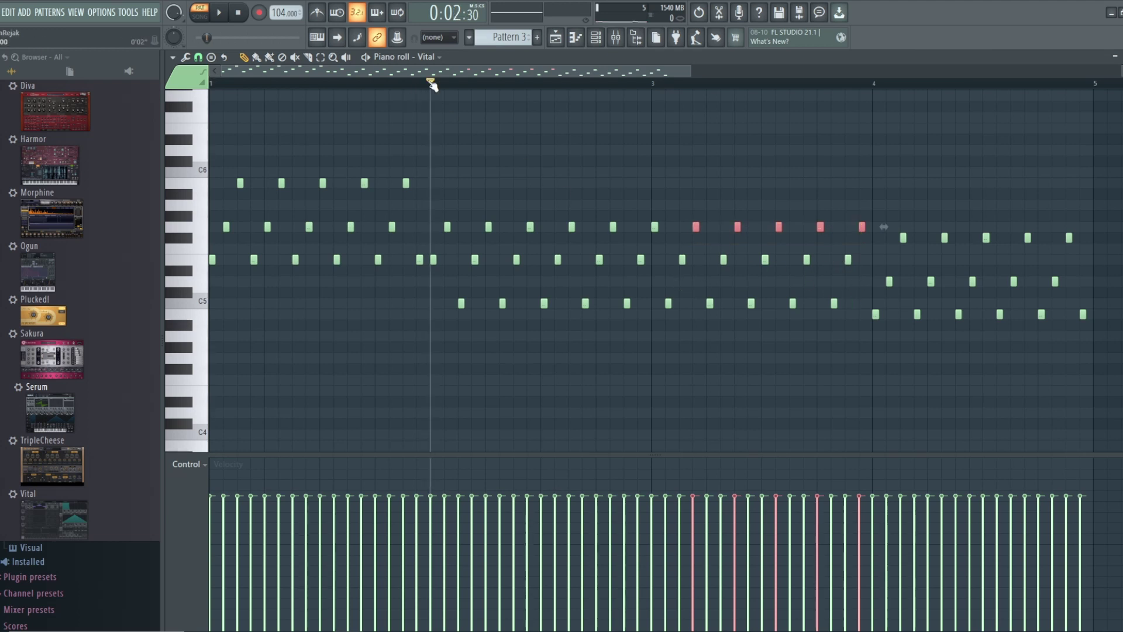
pyautogui.press('space')
pyautogui.moveTo(863, 244); pyautogui.dragTo(655, 211)
pyautogui.press('space')
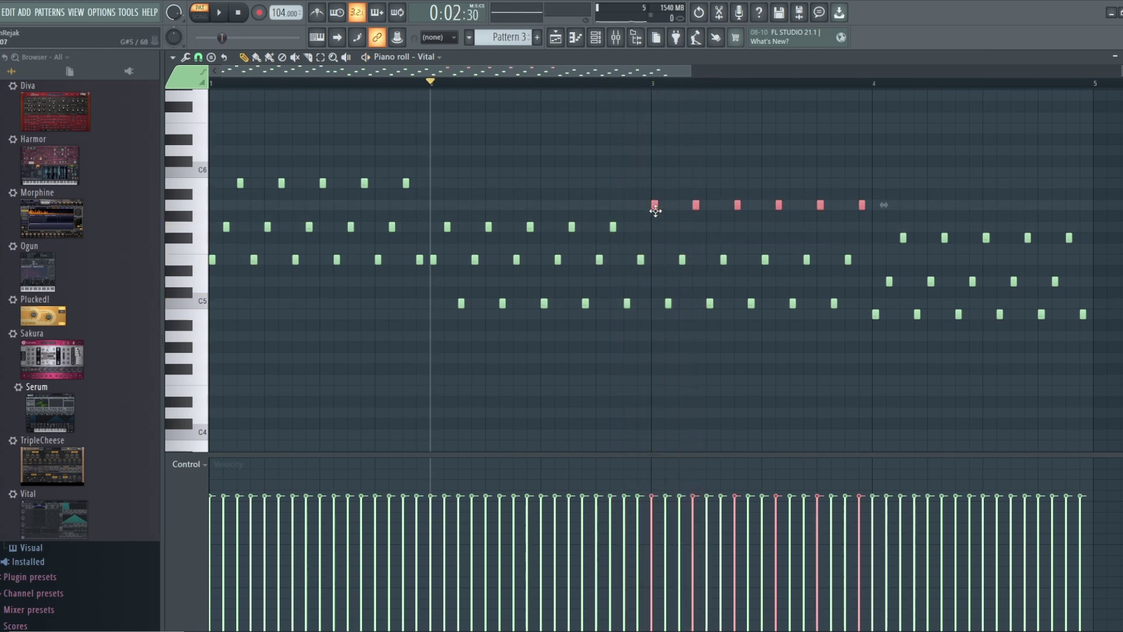
pyautogui.press('space')
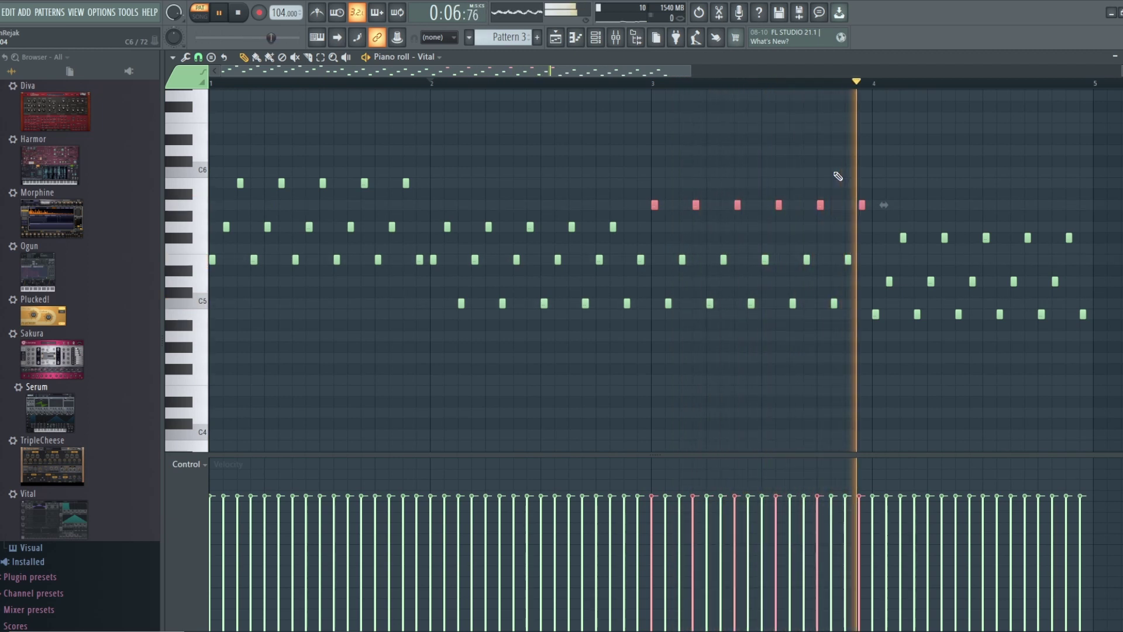
pyautogui.press('space')
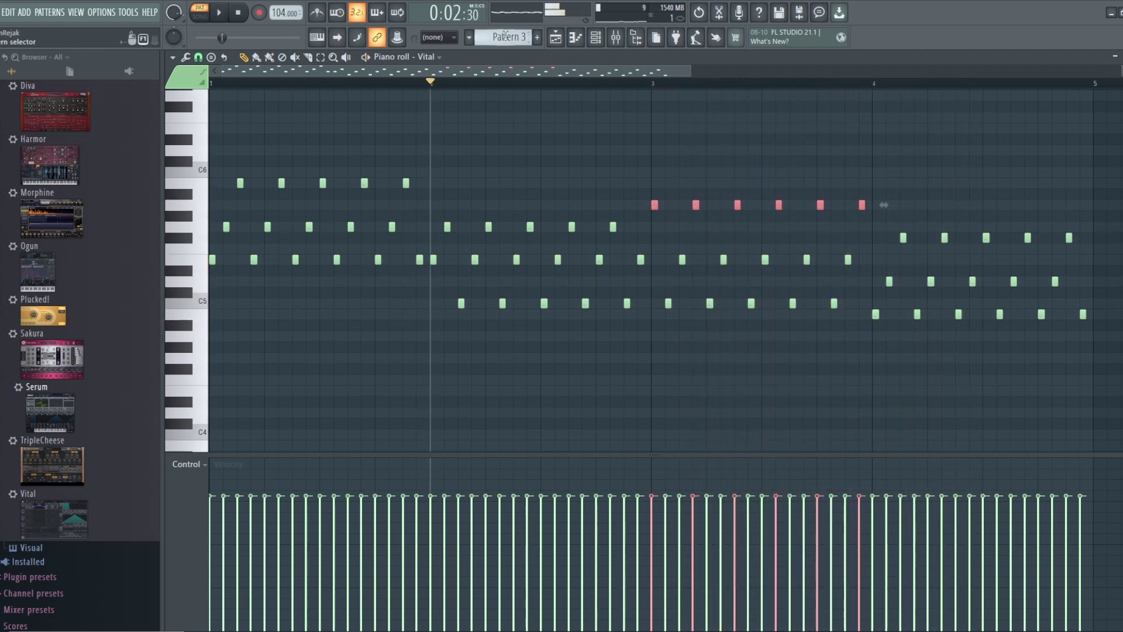
# - Examine the Serum #2 chords in Pattern 2 and return to the Vital part in Pattern 3
pyautogui.click(595, 39)
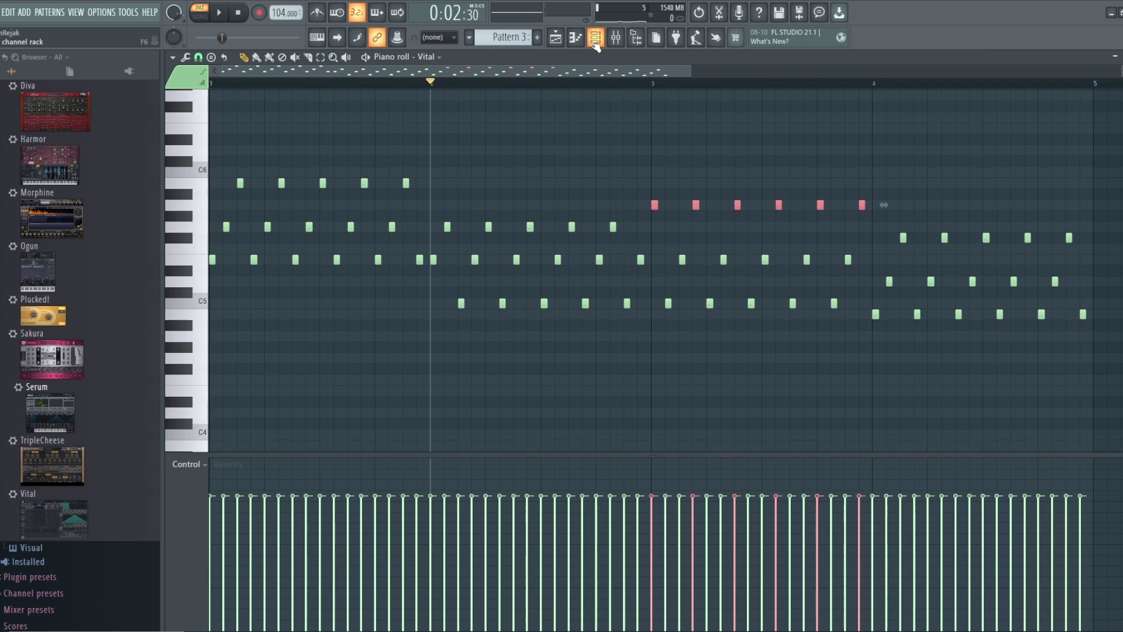
pyautogui.click(434, 57)
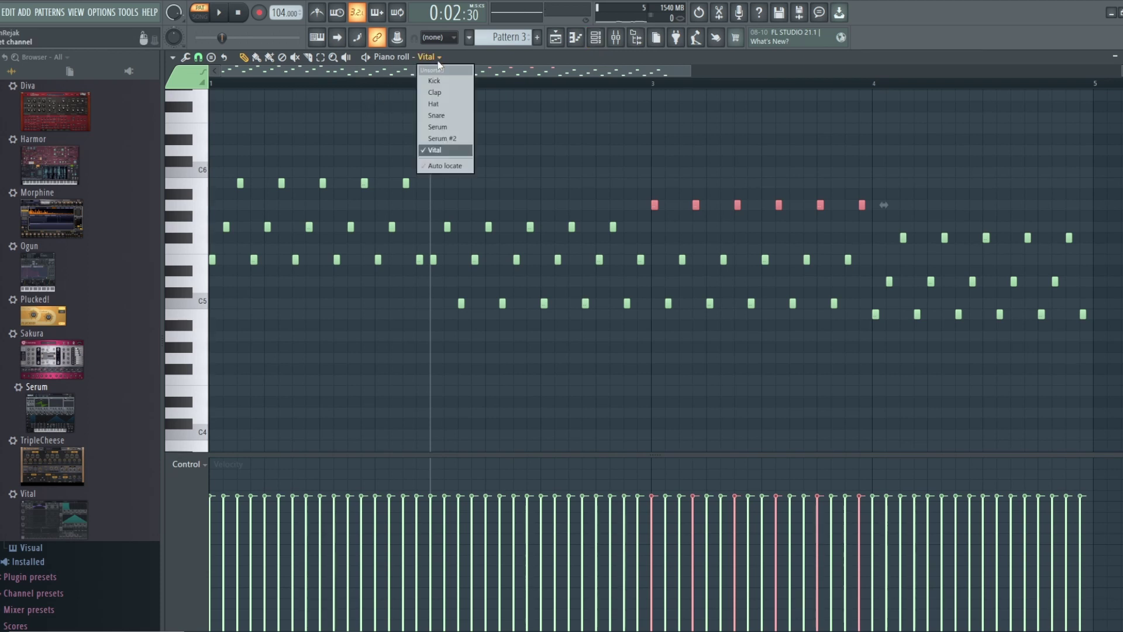
pyautogui.click(445, 138)
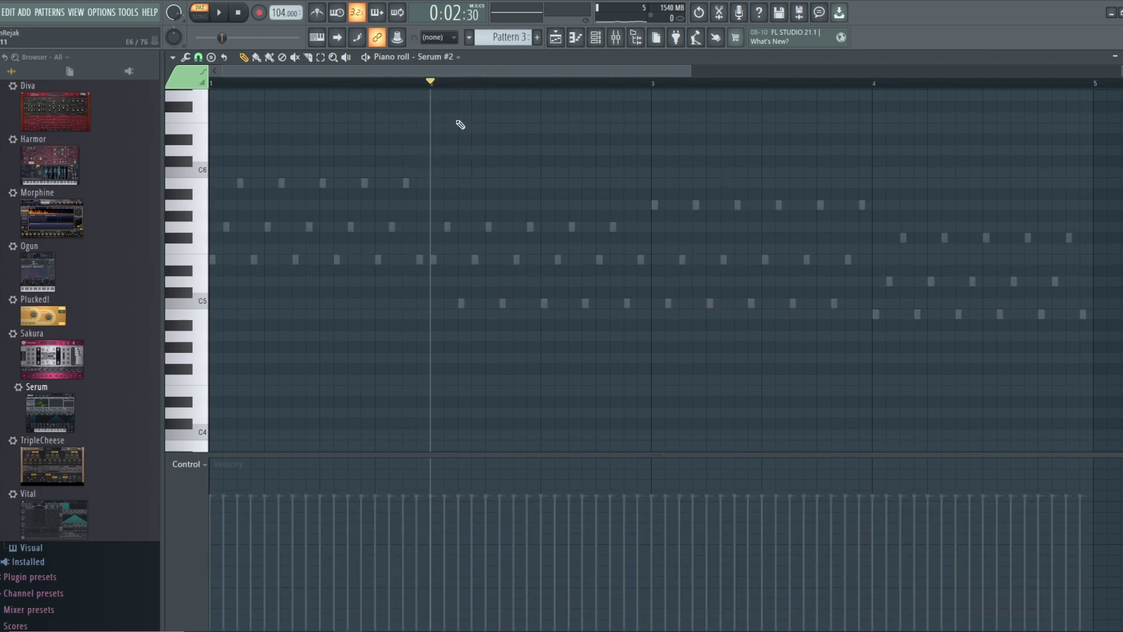
pyautogui.scroll(1, 485, 37)
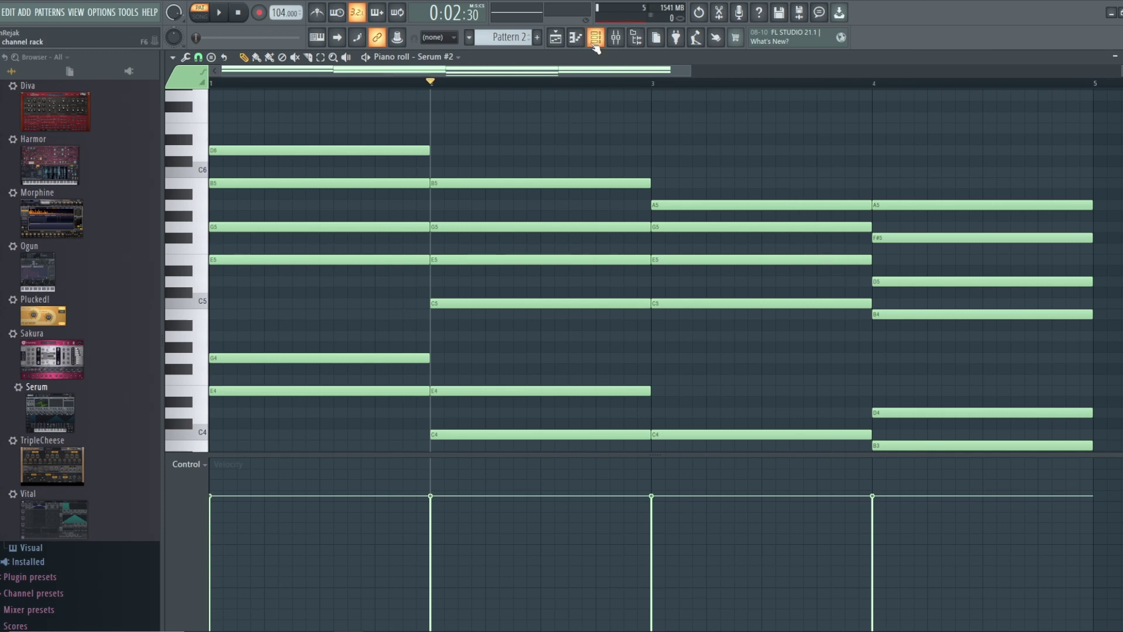
pyautogui.click(459, 60)
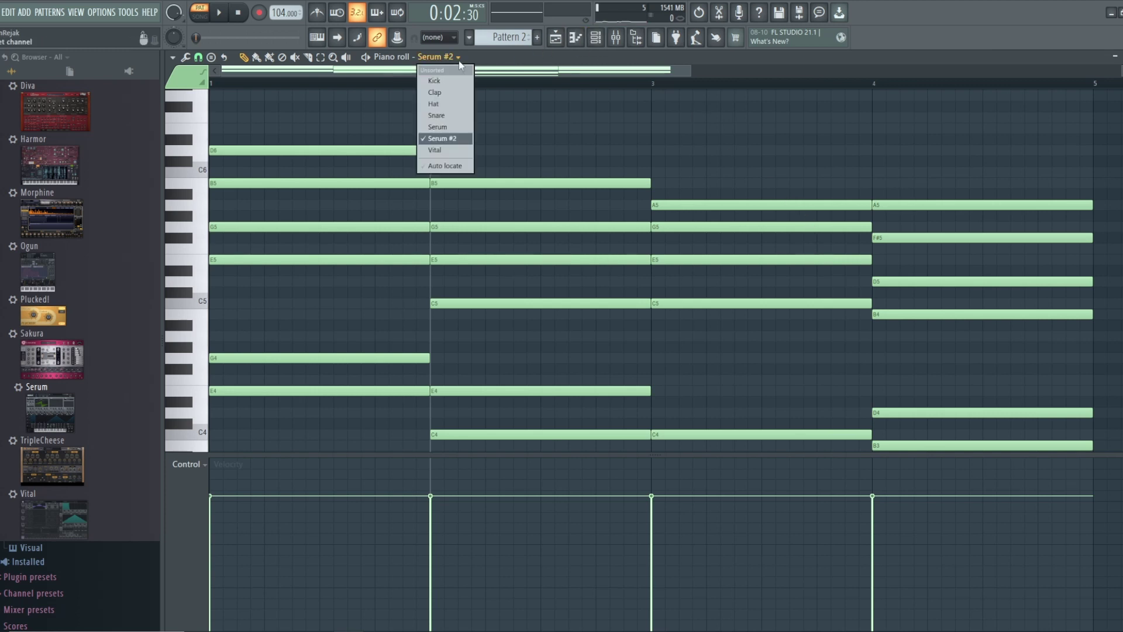
pyautogui.click(448, 151)
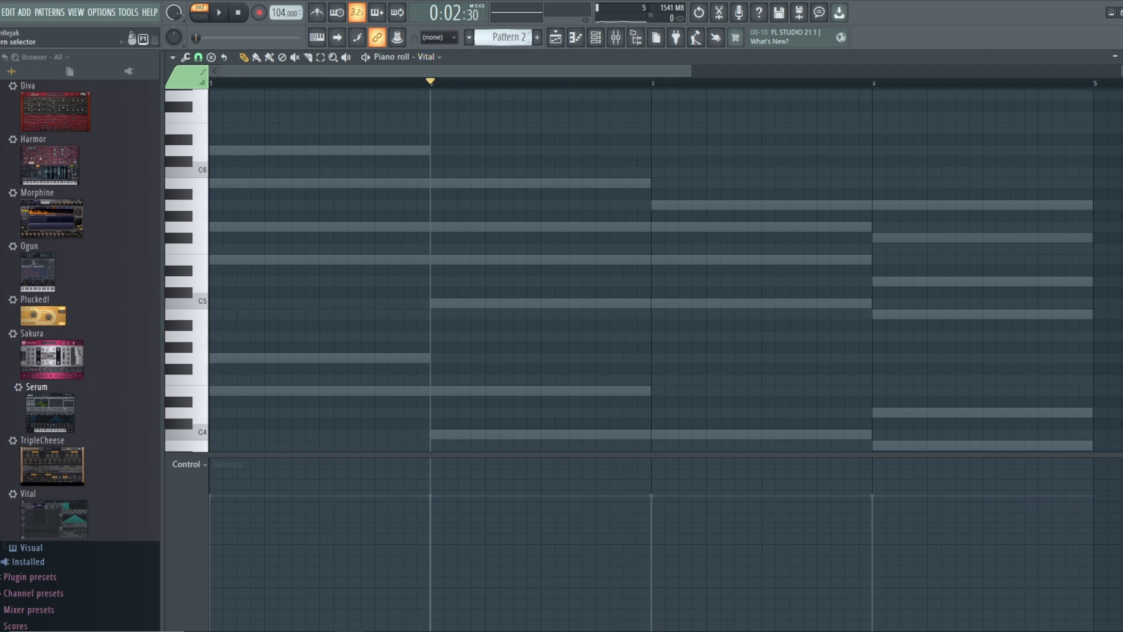
pyautogui.scroll(-1, 506, 37)
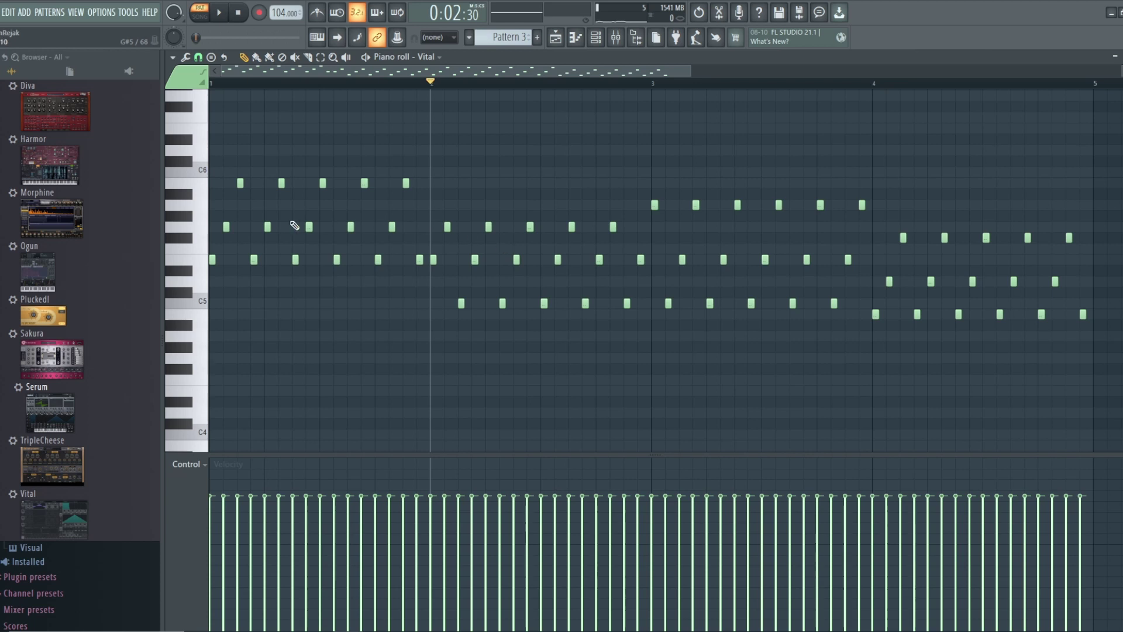
# - Lower the third bar's highest arpeggio notes to A4 and play the Vital part from the start
pyautogui.click(206, 228)
pyautogui.click(206, 228)
pyautogui.moveTo(870, 224); pyautogui.dragTo(655, 343)
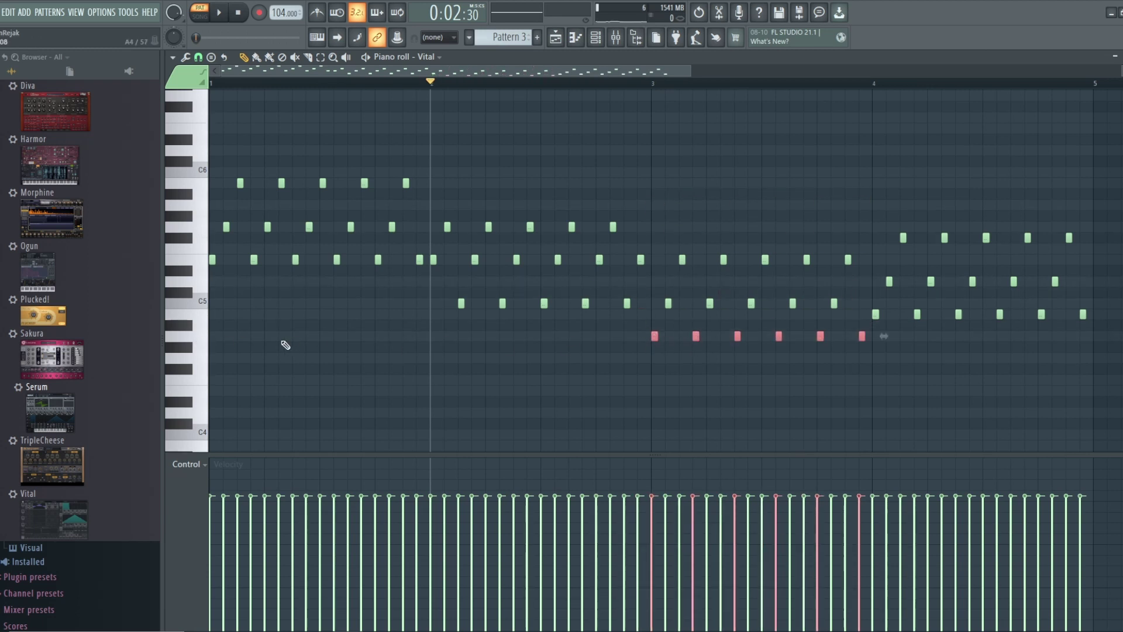
pyautogui.click(206, 342)
pyautogui.press('space')
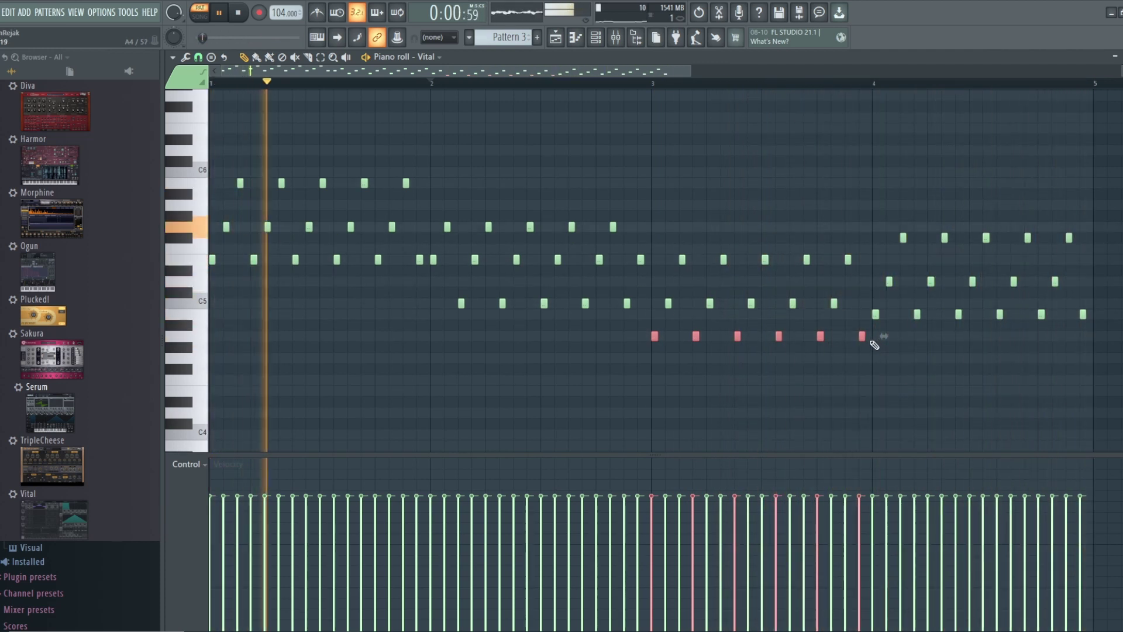
# - Stop playback and raise the last arpeggio note of bar 3 to C5 and of bar 1 to G5
pyautogui.press('space')
pyautogui.click(860, 335)
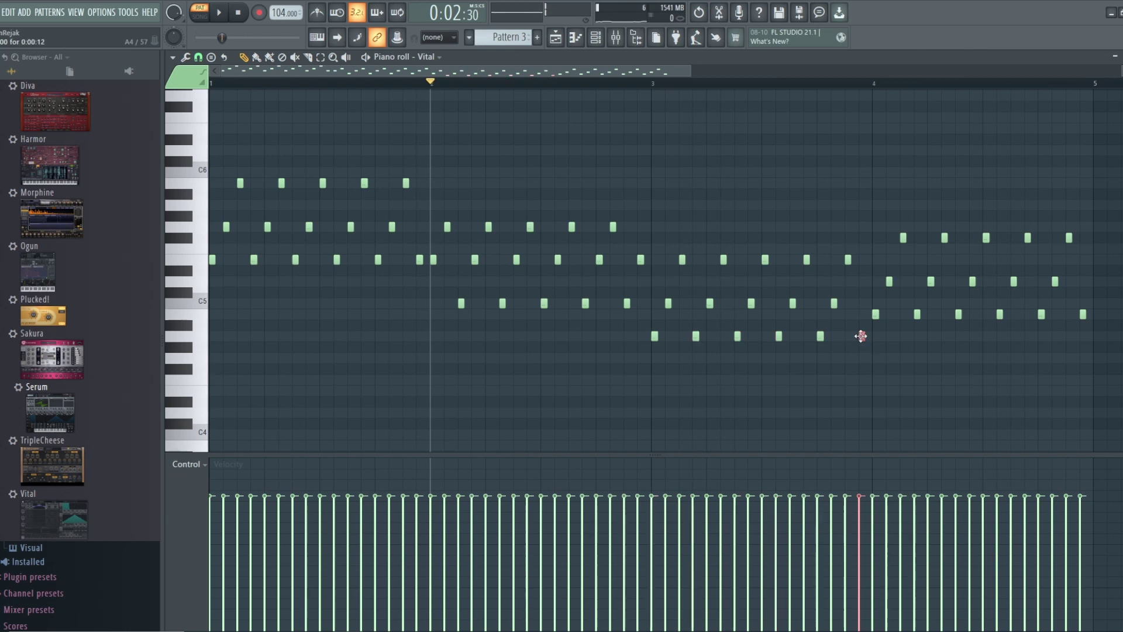
pyautogui.moveTo(860, 336); pyautogui.dragTo(864, 305)
pyautogui.moveTo(420, 264); pyautogui.dragTo(420, 231)
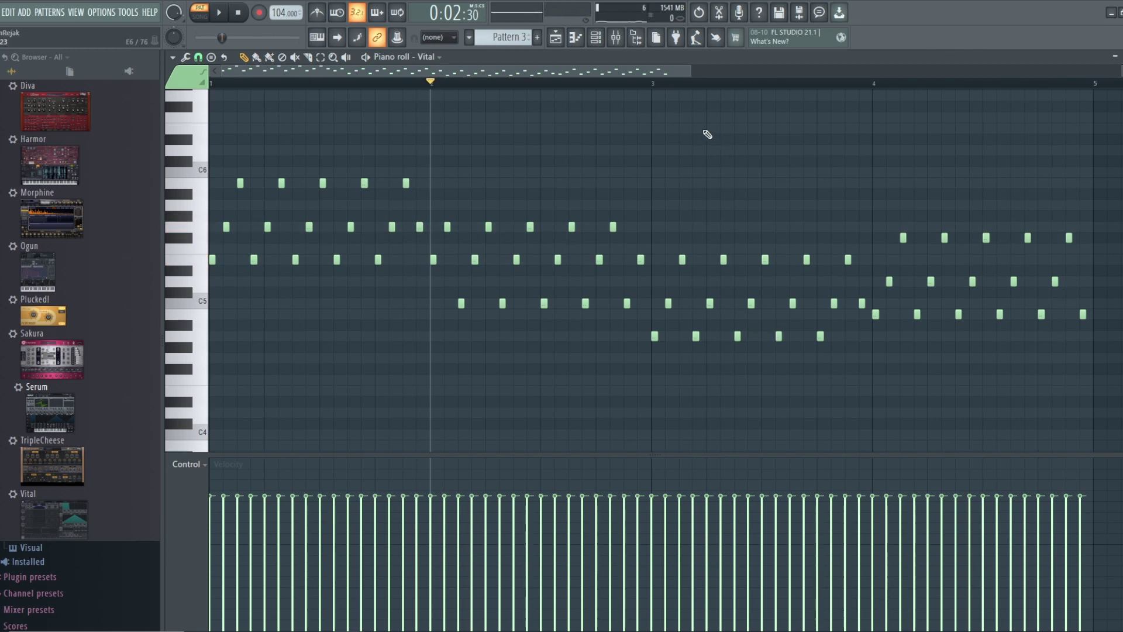
# - Place Pattern 3 on Track 3 from bar 1 of the playlist and duplicate it three times to fill 16 bars
pyautogui.click(596, 38)
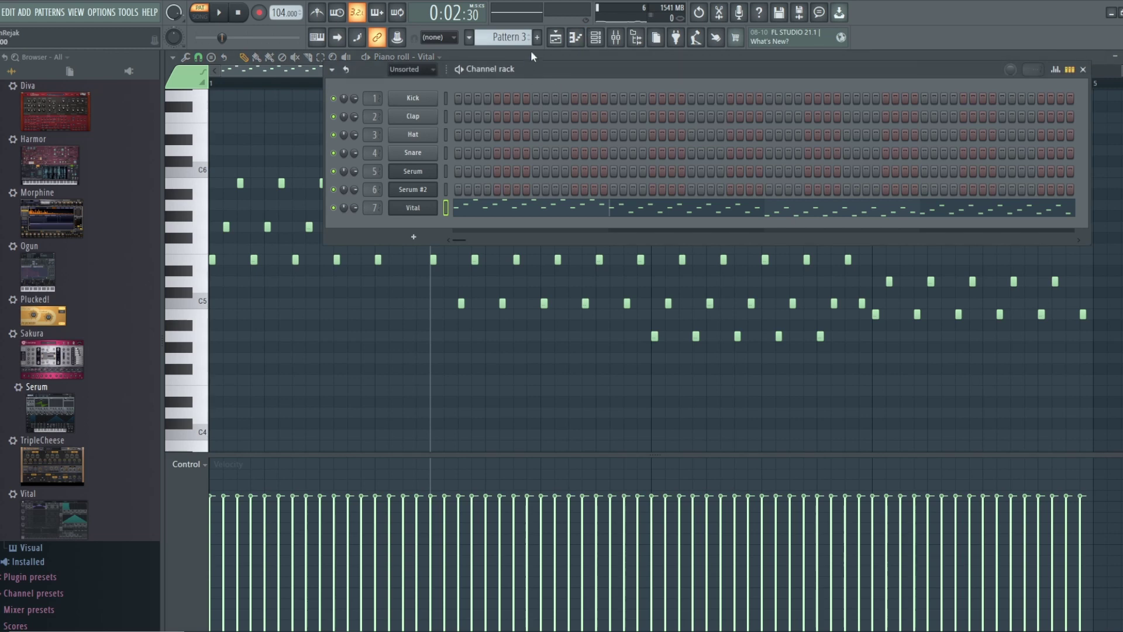
pyautogui.click(556, 43)
pyautogui.click(345, 169)
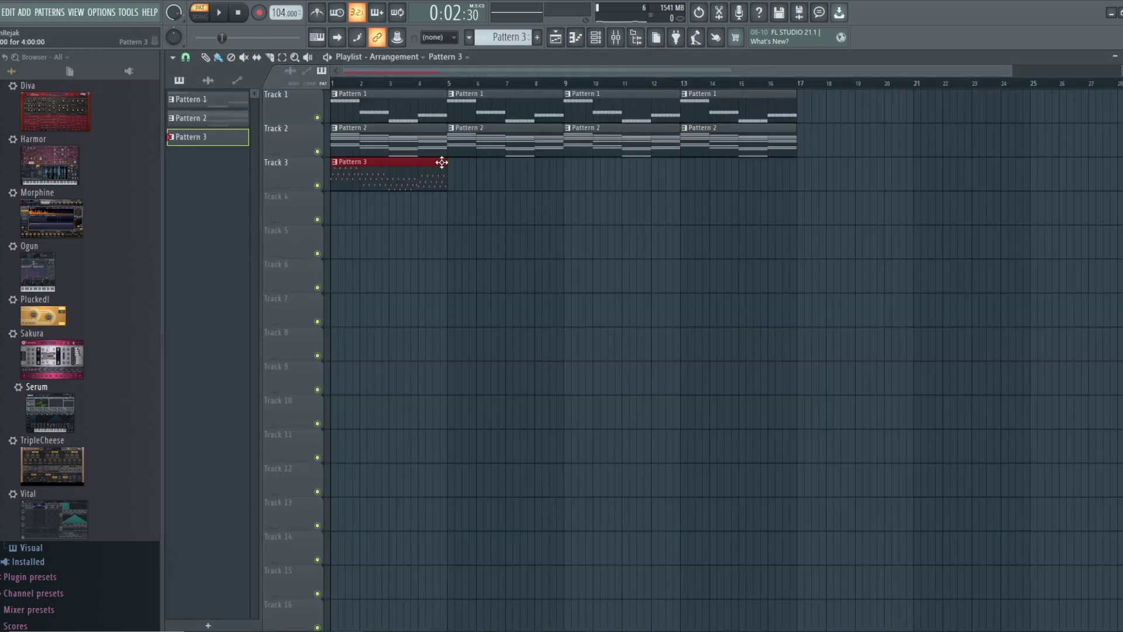
pyautogui.hotkey('ctrl', 'b')
pyautogui.hotkey('ctrl', 'b')
pyautogui.hotkey('ctrl', 'b')
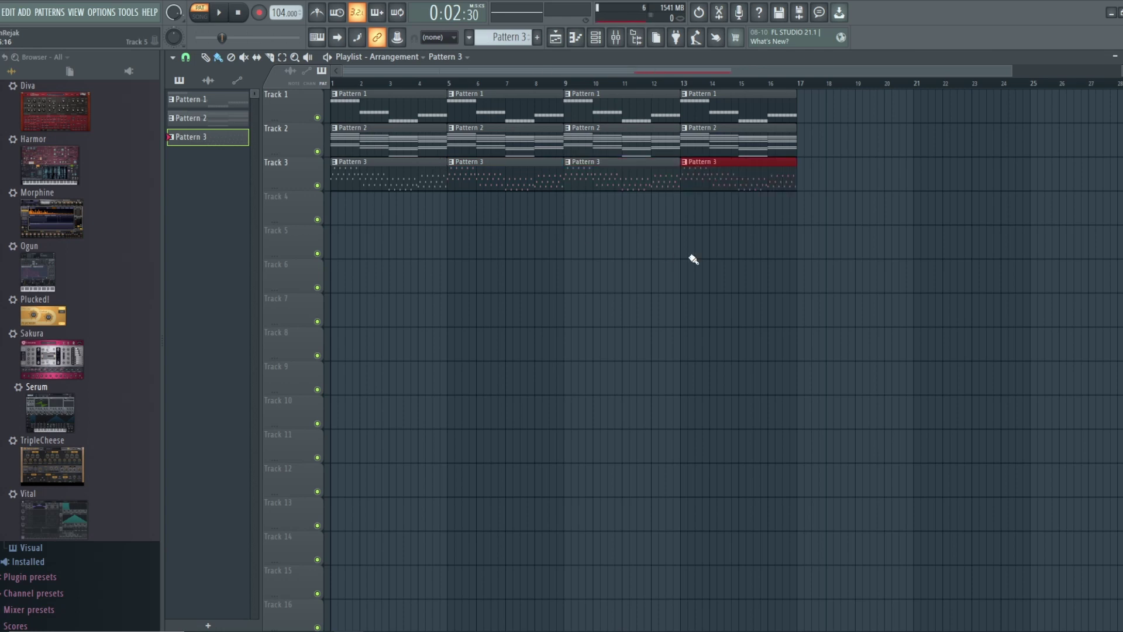
# - Play the arrangement in song mode, lower the mixer level of Insert 6 to -7.5 dB, and stop playback
pyautogui.click(199, 15)
pyautogui.click(221, 14)
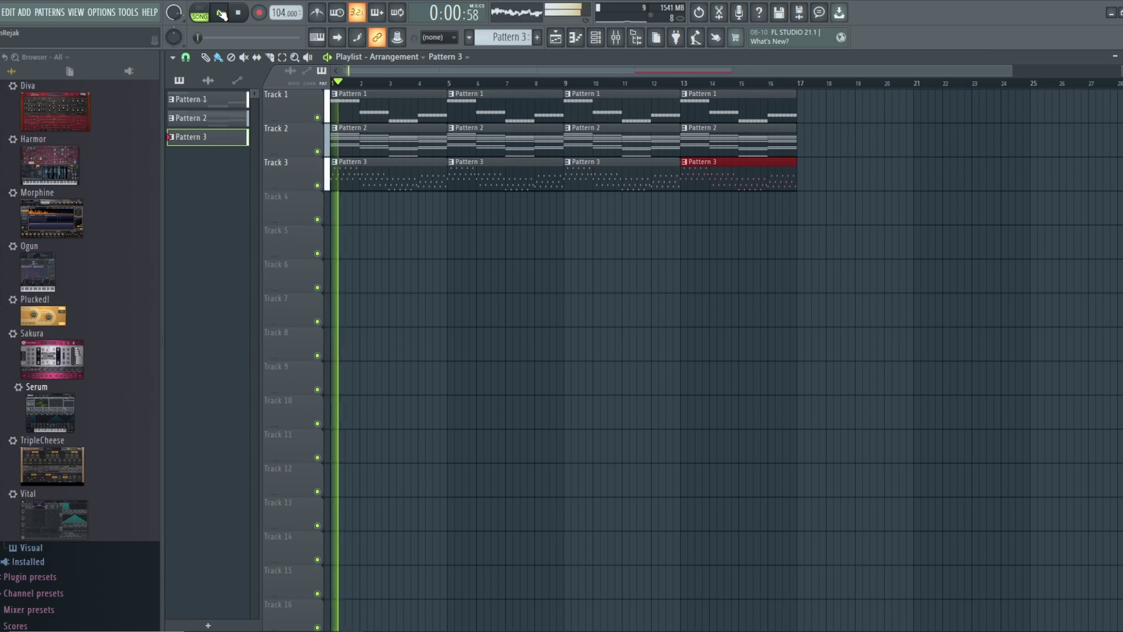
pyautogui.click(612, 37)
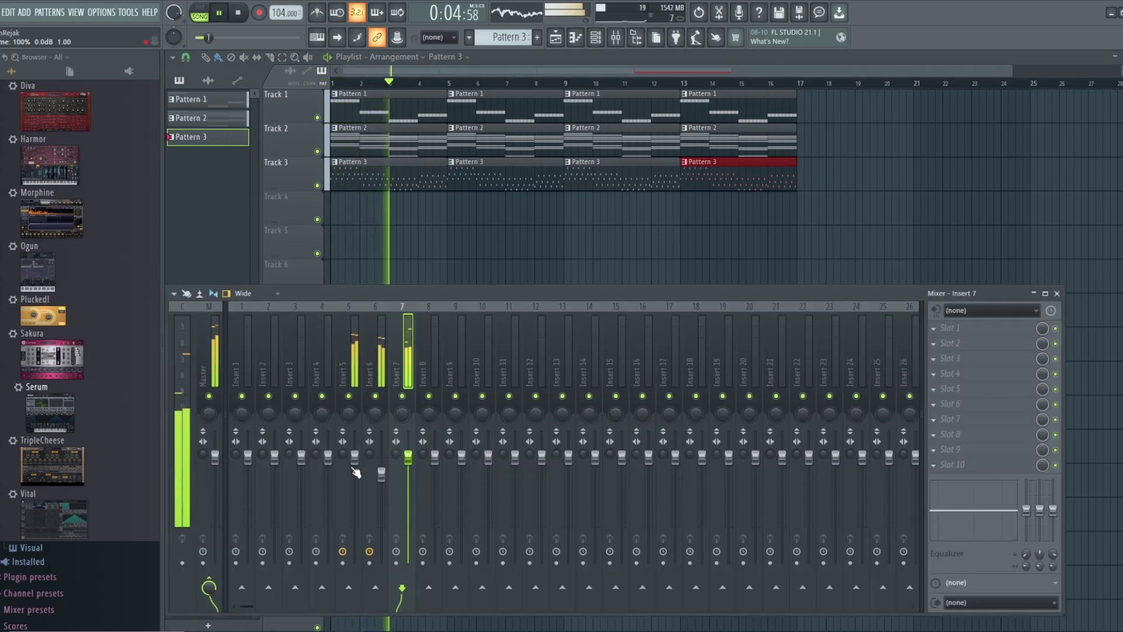
pyautogui.click(381, 475)
pyautogui.moveTo(381, 475); pyautogui.dragTo(386, 494)
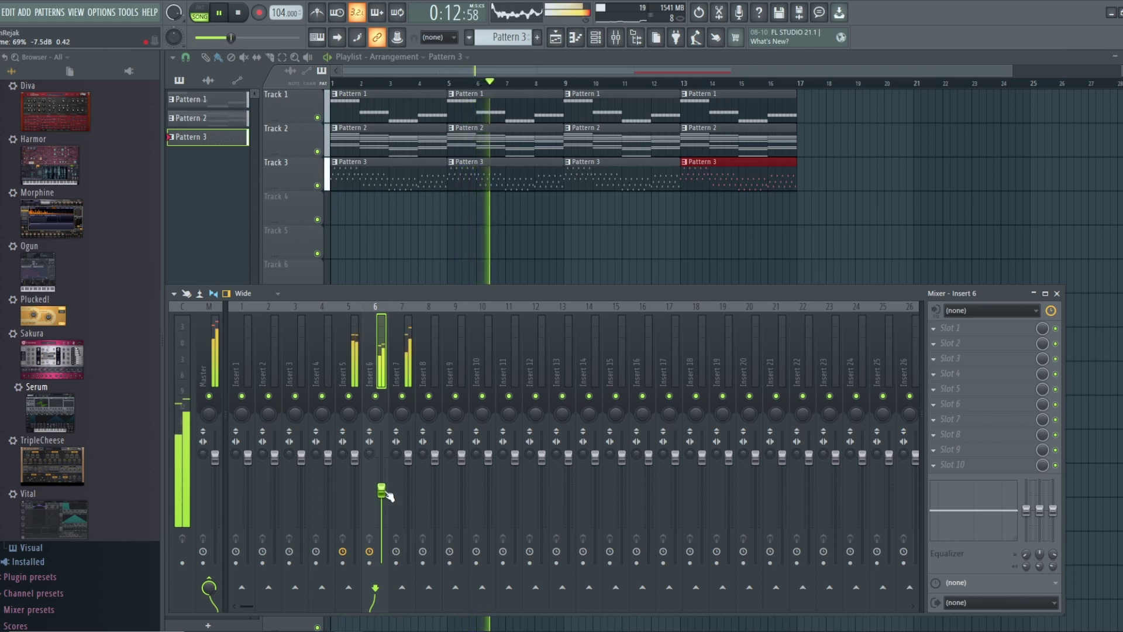
pyautogui.press('space')
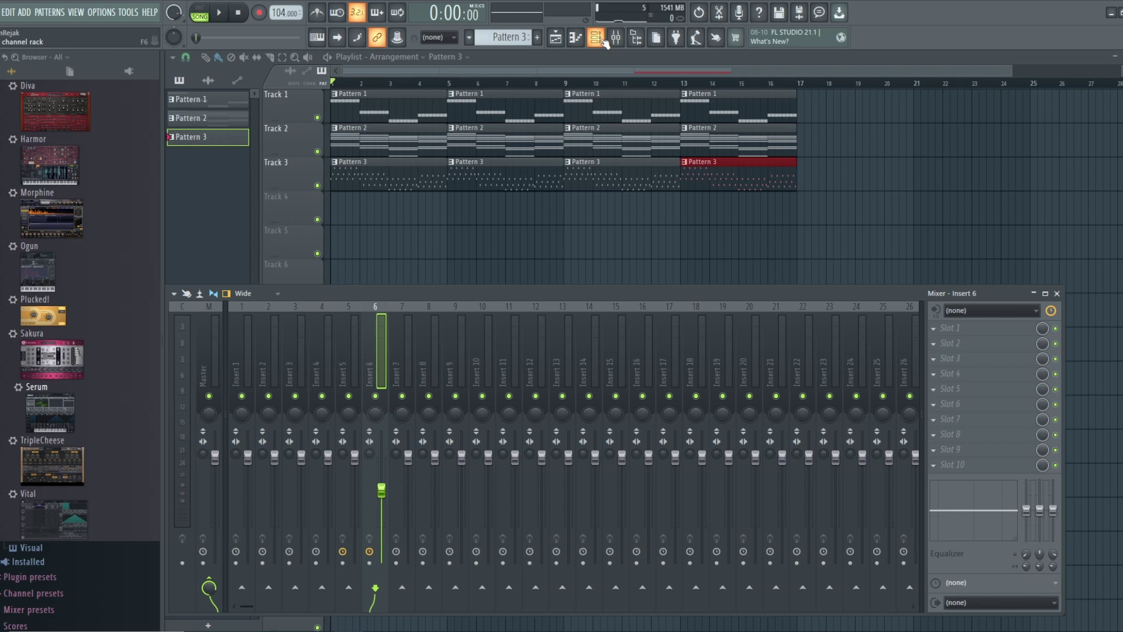
# - Create an empty Pattern 4, check its channels, and return to the playlist
pyautogui.click(537, 37)
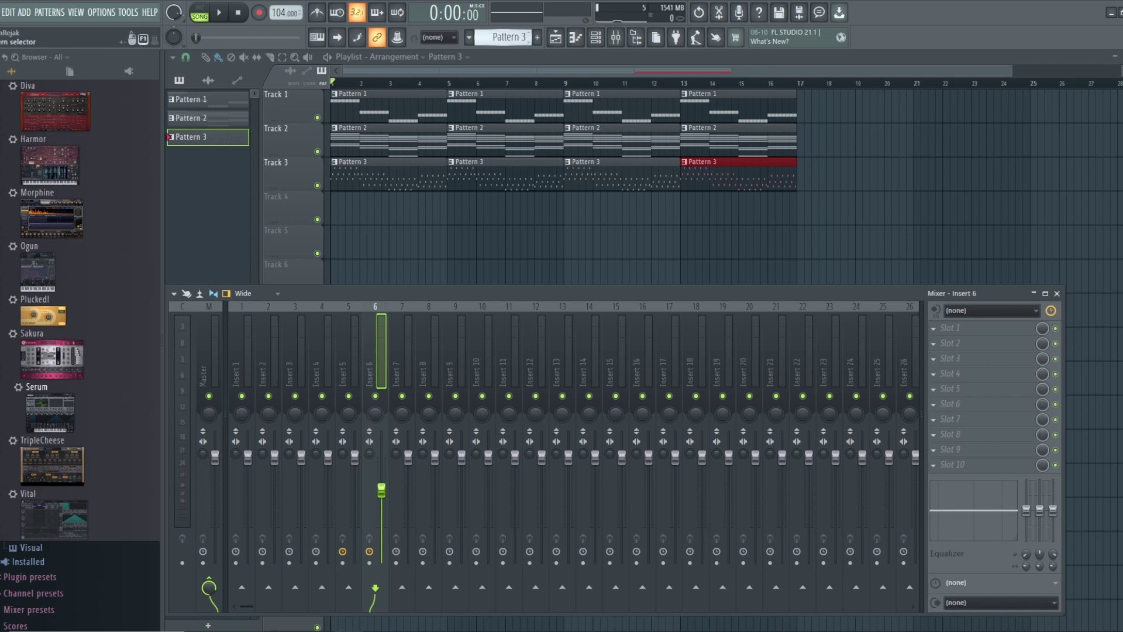
pyautogui.click(596, 38)
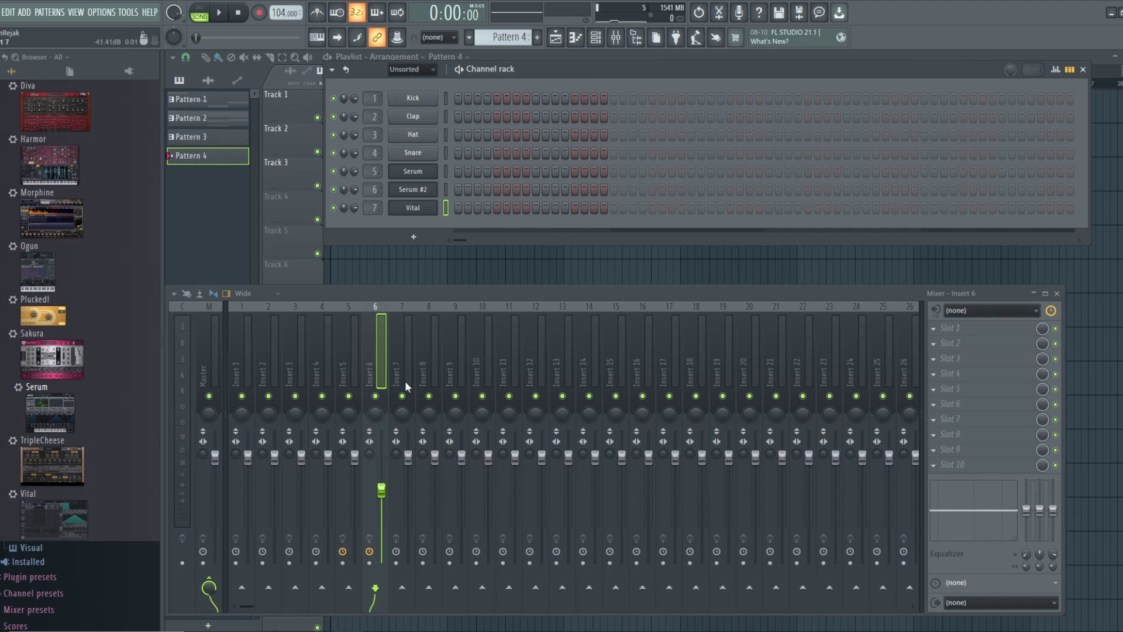
pyautogui.click(555, 41)
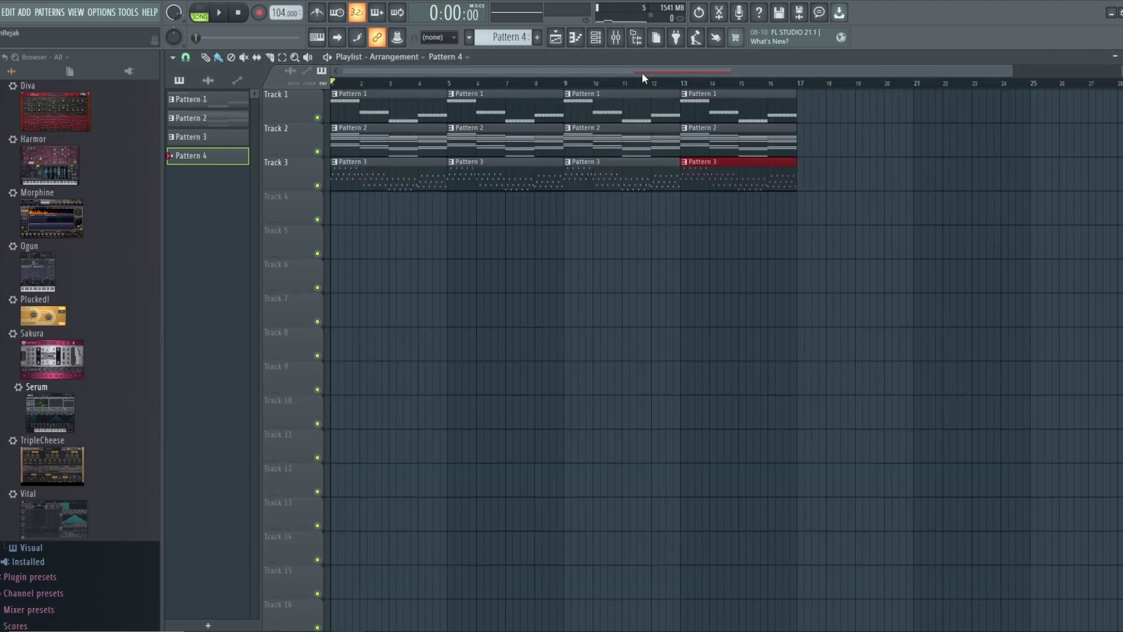
# - Browse to the Kick folder inside the Drums samples
pyautogui.scroll(-4, 143, 398)
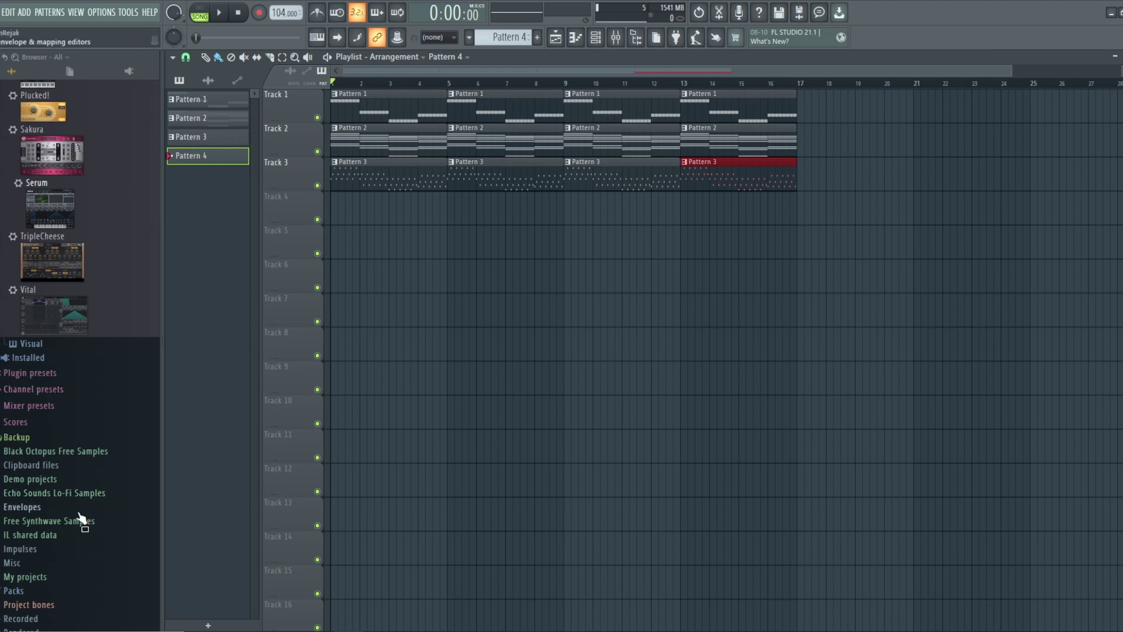
pyautogui.scroll(-3, 114, 460)
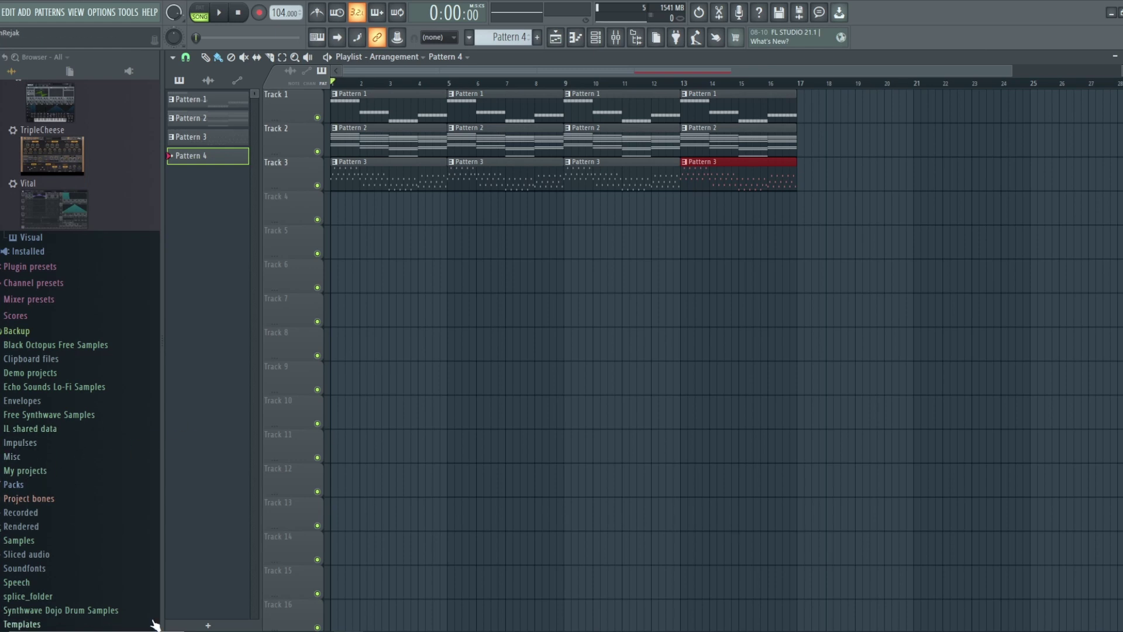
pyautogui.click(103, 612)
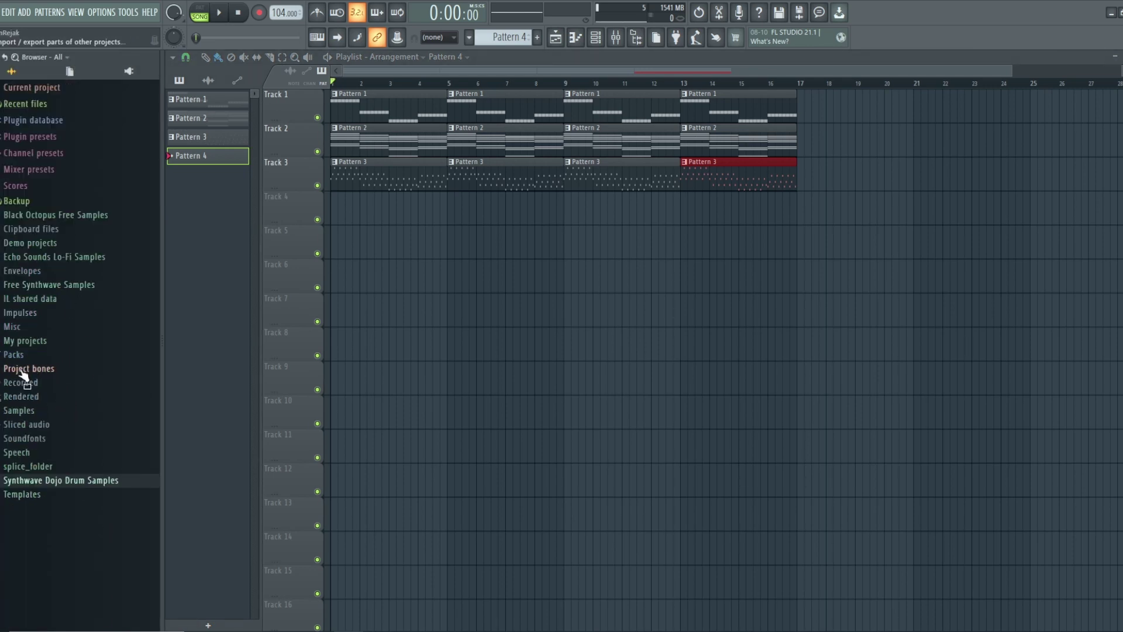
pyautogui.click(27, 415)
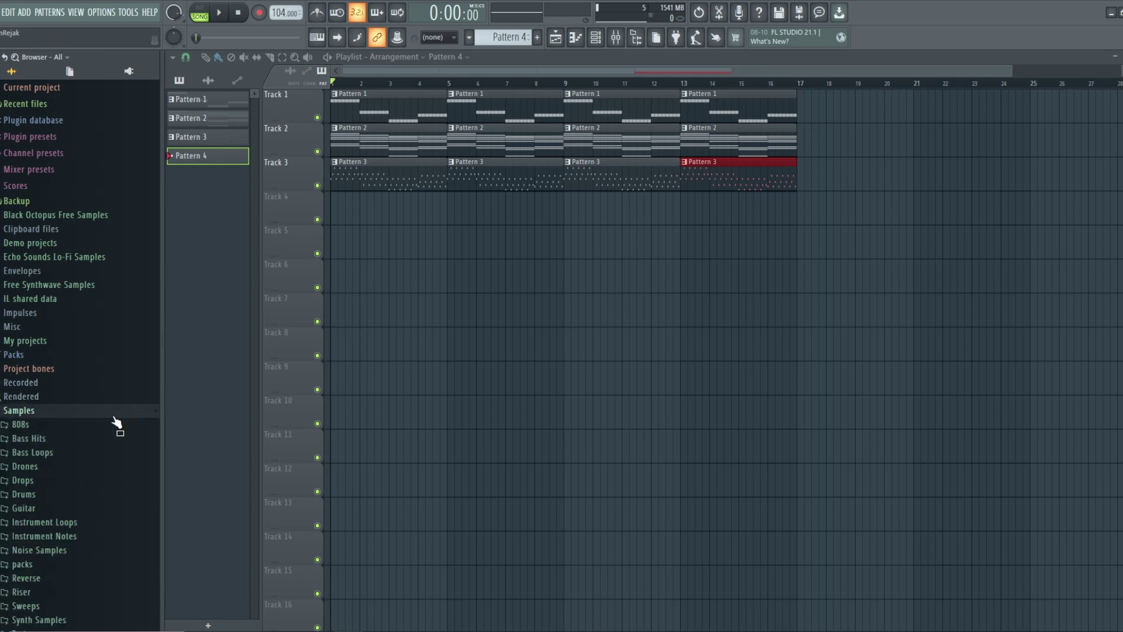
pyautogui.scroll(-3, 117, 422)
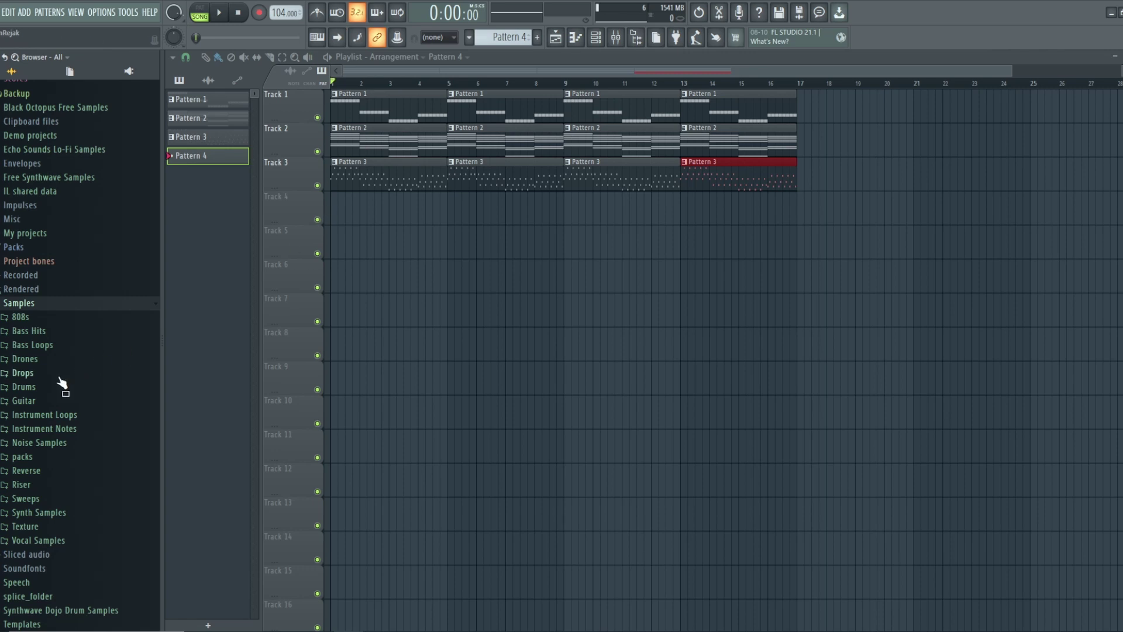
pyautogui.click(35, 391)
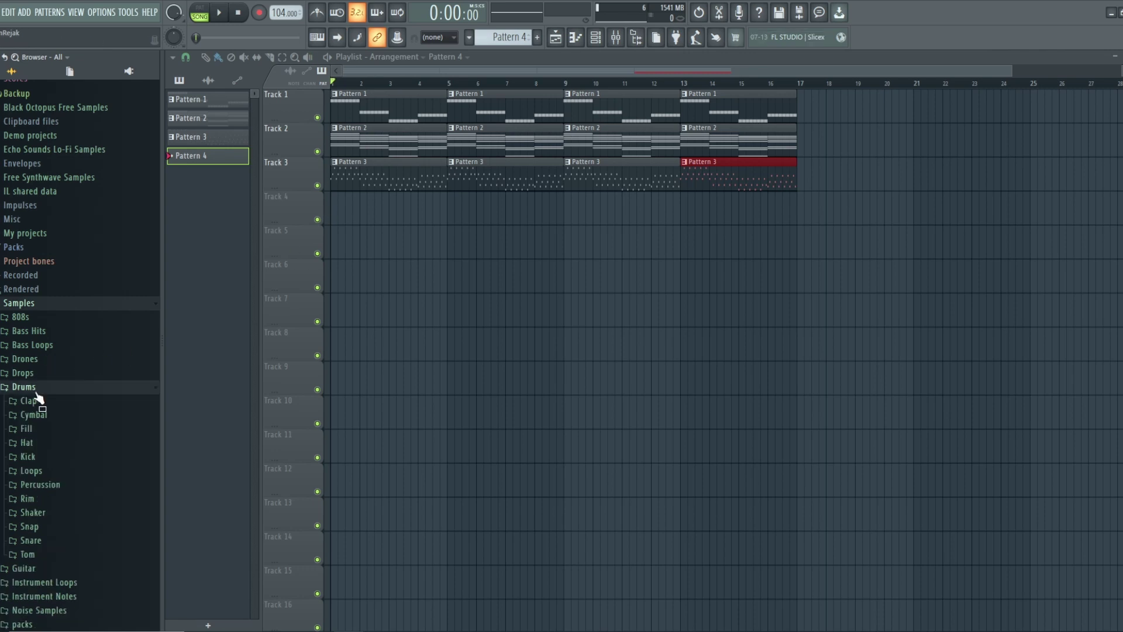
pyautogui.click(28, 458)
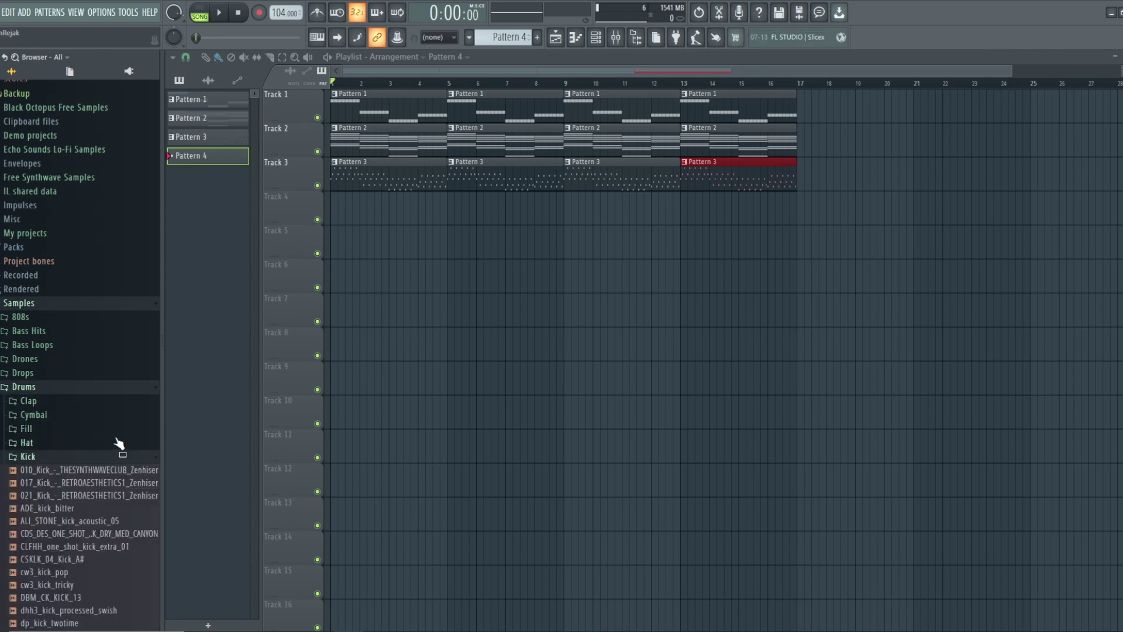
pyautogui.scroll(-5, 70, 292)
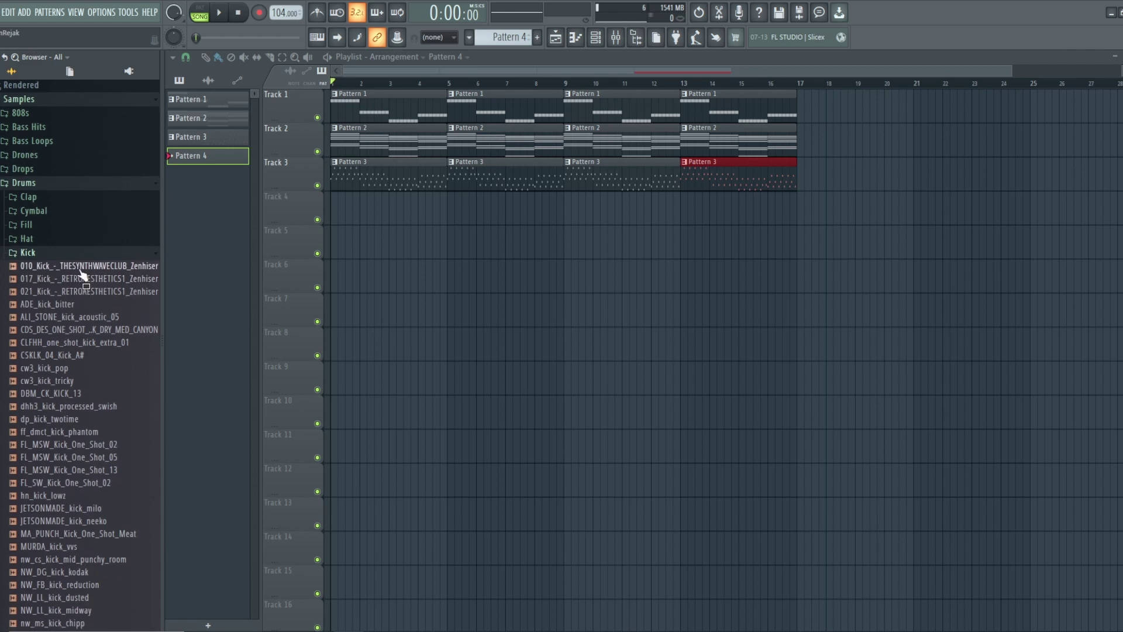
# - Audition kick samples in the Kick folder, from the THESYNTHWAVECLUB kick down to nw_cs_kick_mid_punchy_room
pyautogui.click(81, 267)
pyautogui.click(88, 279)
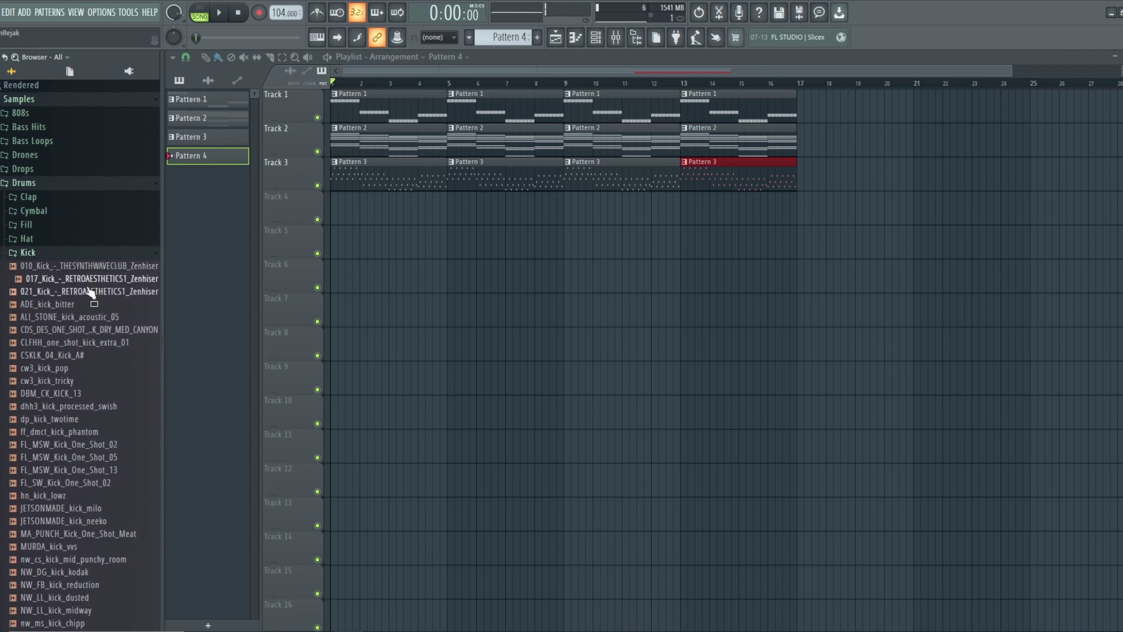
pyautogui.click(90, 292)
pyautogui.click(87, 281)
pyautogui.click(85, 319)
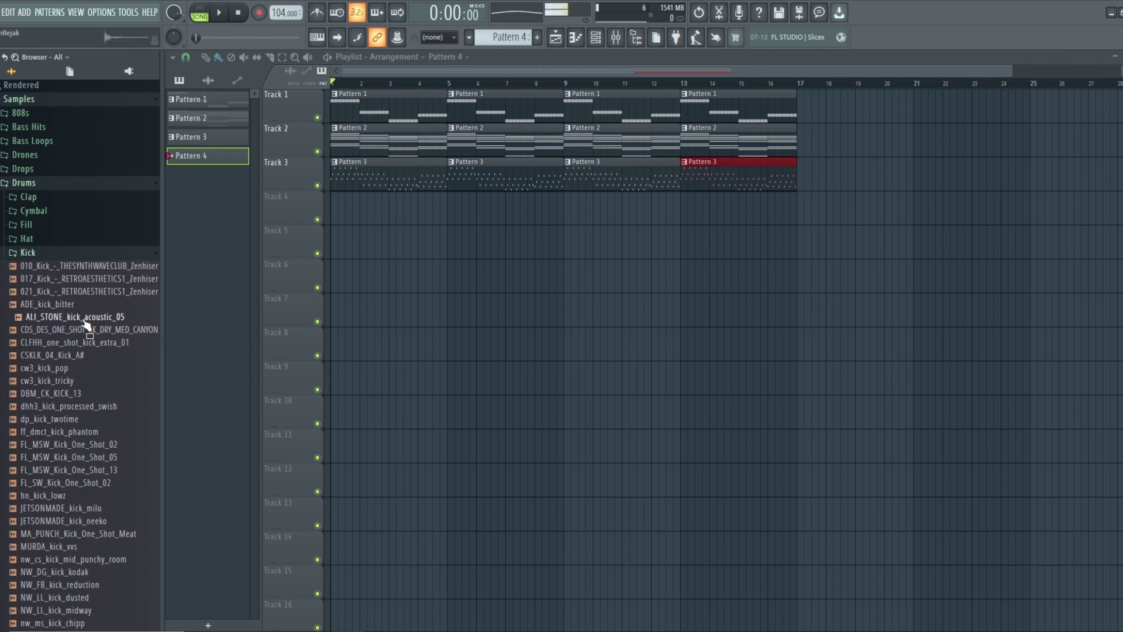
pyautogui.click(66, 381)
pyautogui.click(66, 394)
pyautogui.click(63, 433)
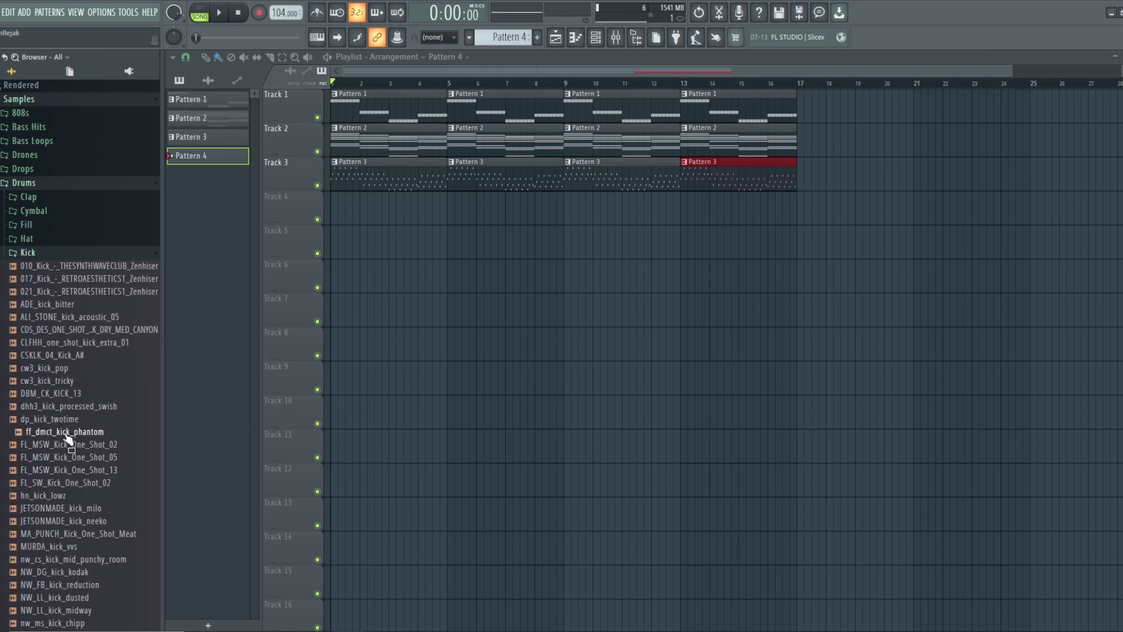
pyautogui.click(67, 436)
pyautogui.click(66, 459)
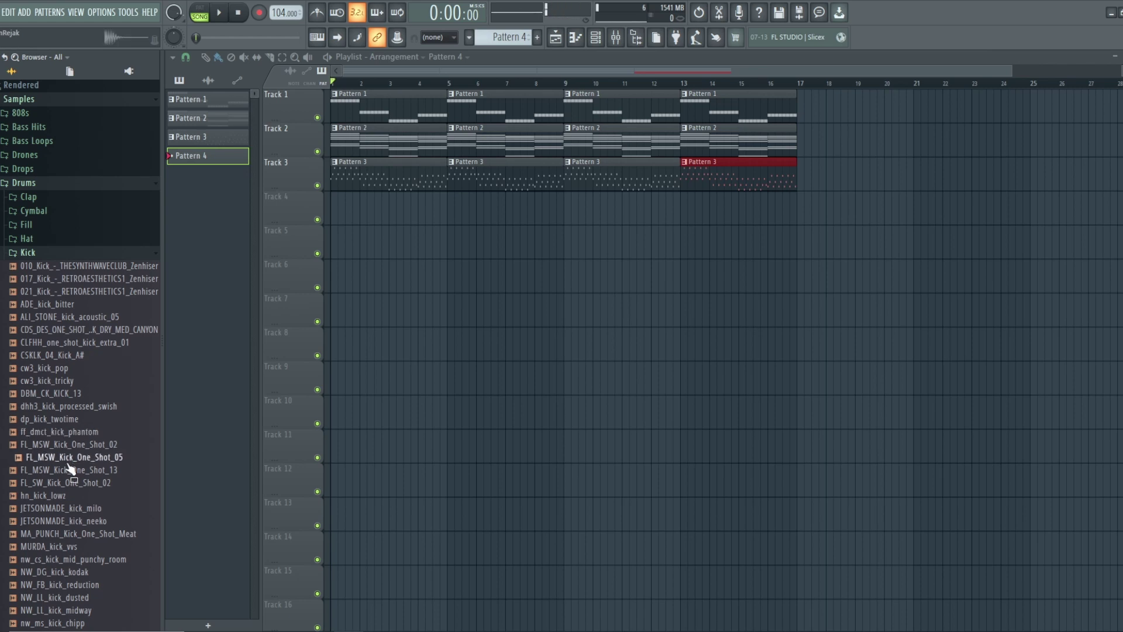
pyautogui.click(66, 484)
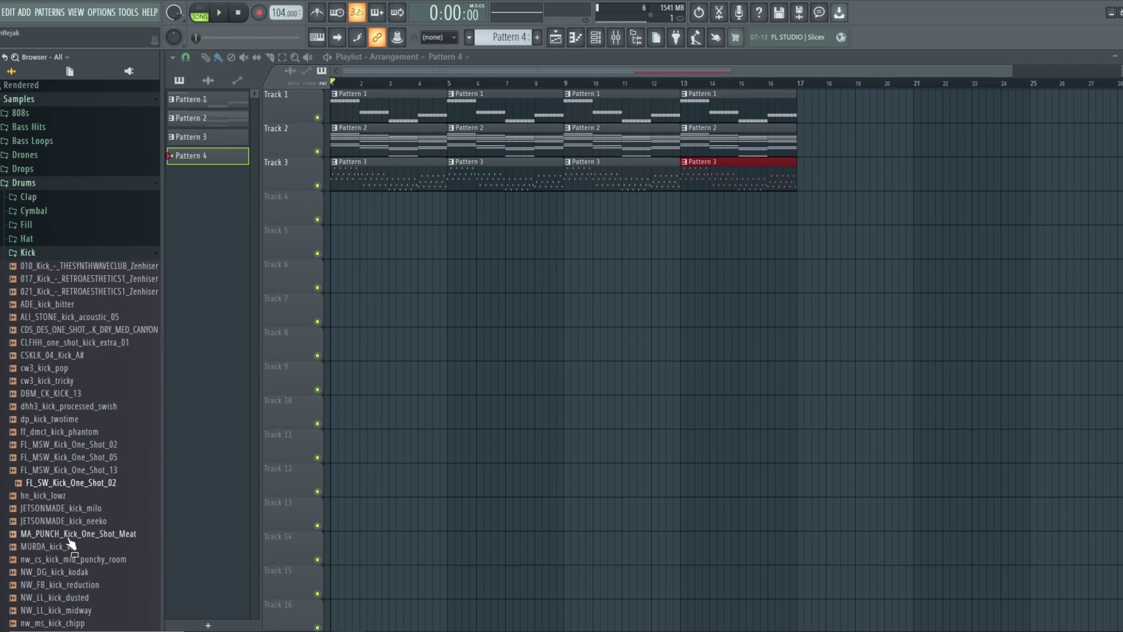
pyautogui.click(65, 560)
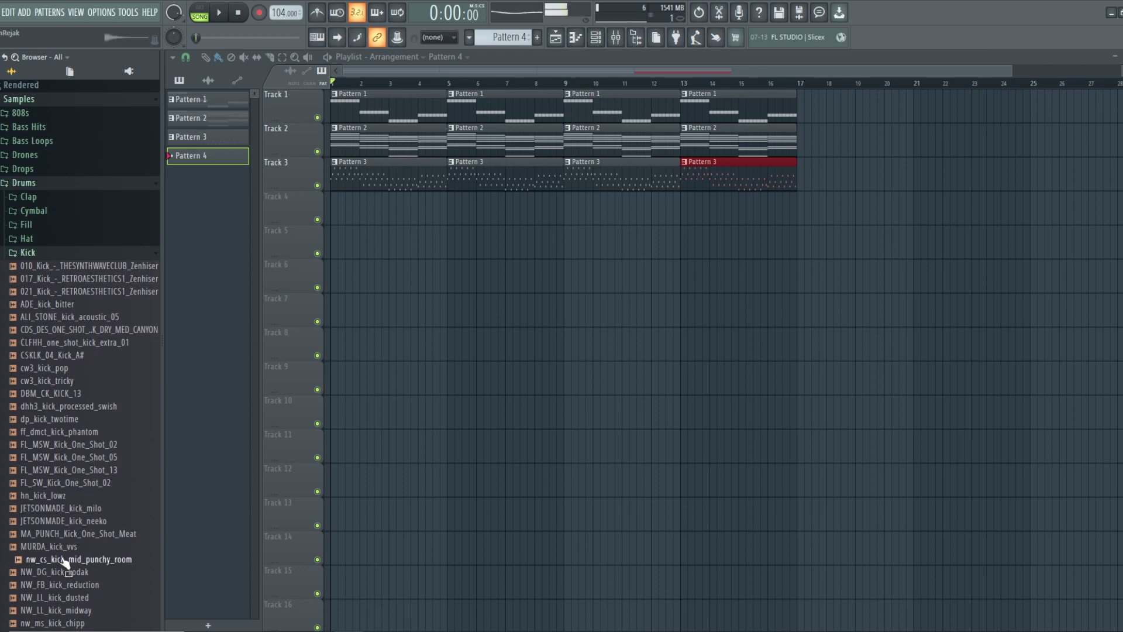
pyautogui.scroll(-2, 117, 550)
pyautogui.scroll(2, 119, 544)
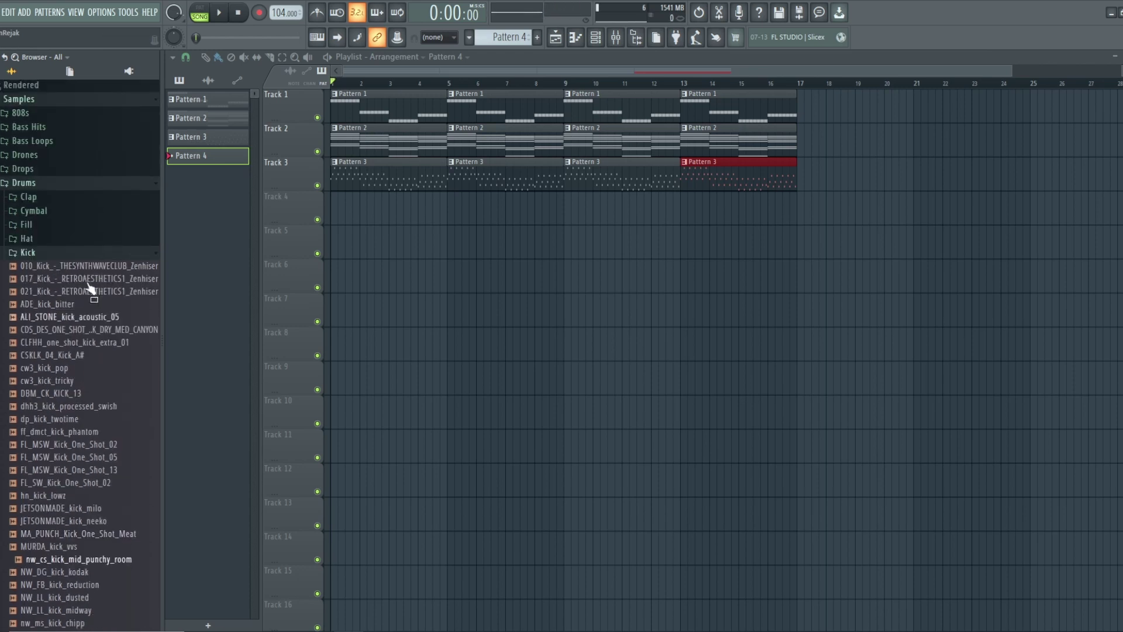
# - Play the song and audition kick samples over it, from the THESYNTHWAVECLUB kick down to NW_LL_kick_midway
pyautogui.click(219, 13)
pyautogui.click(143, 266)
pyautogui.click(97, 291)
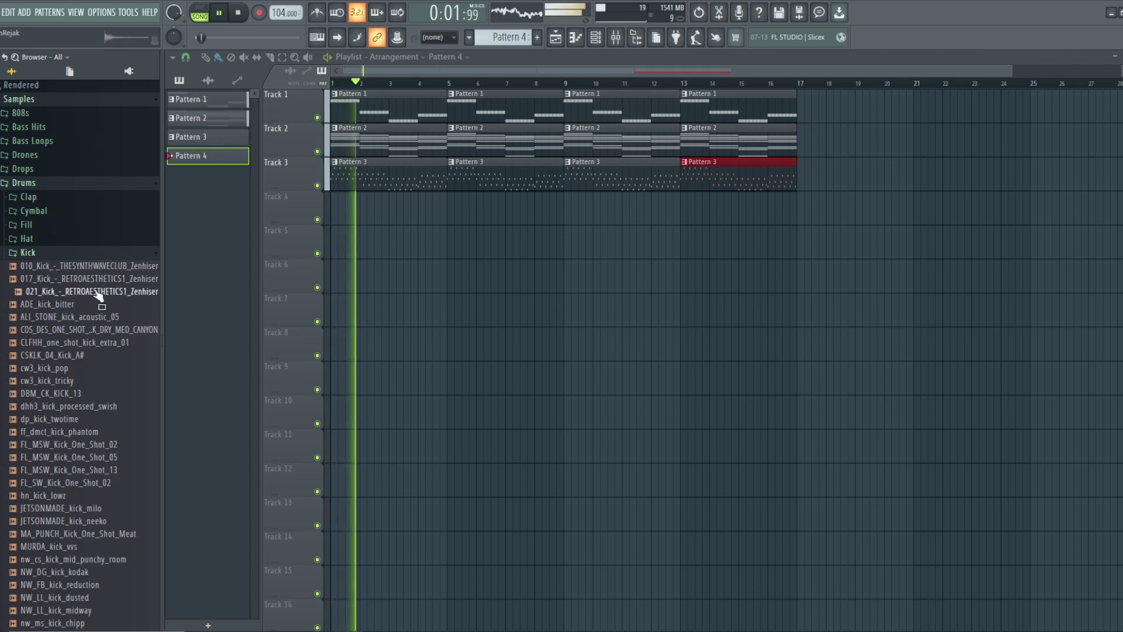
pyautogui.click(92, 329)
pyautogui.click(81, 355)
pyautogui.click(67, 406)
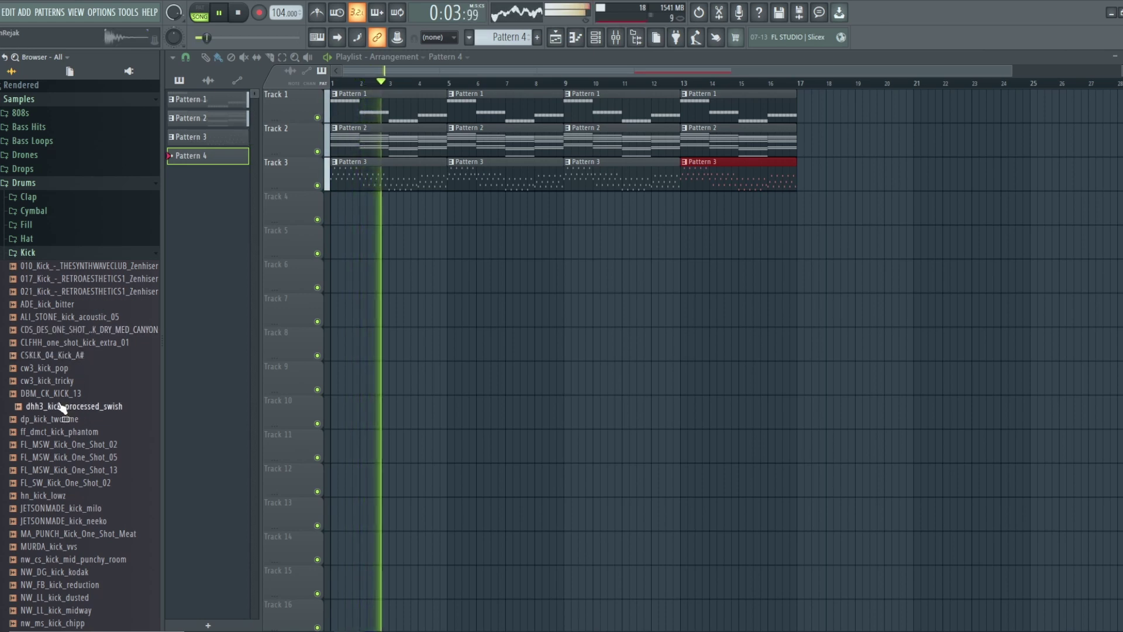
pyautogui.click(58, 419)
pyautogui.click(52, 457)
pyautogui.click(58, 482)
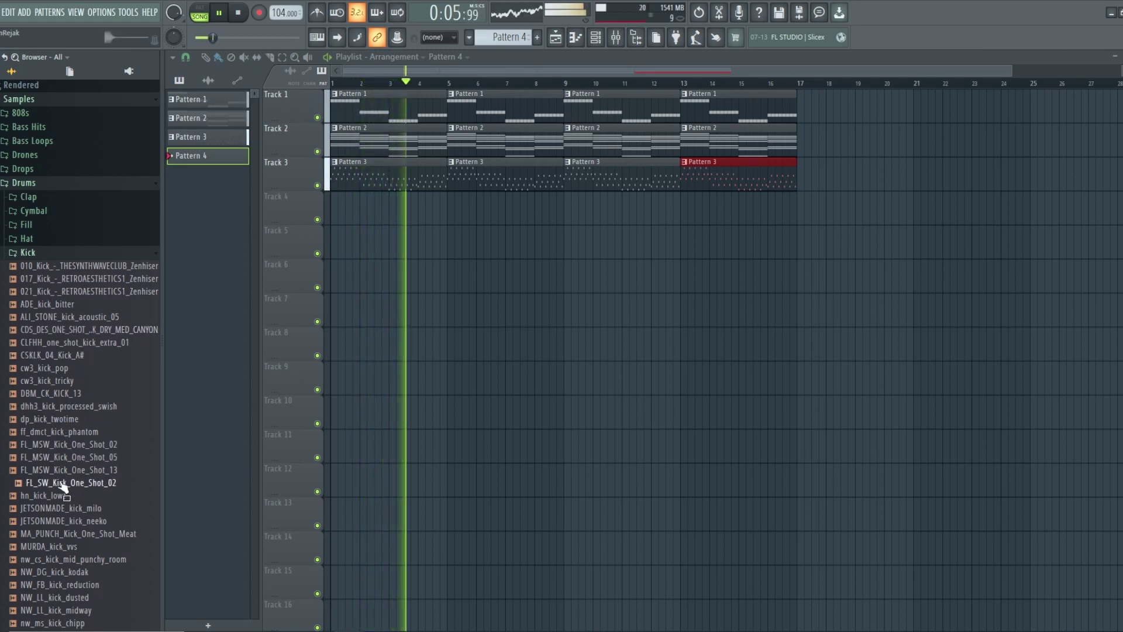
pyautogui.click(55, 508)
pyautogui.click(57, 546)
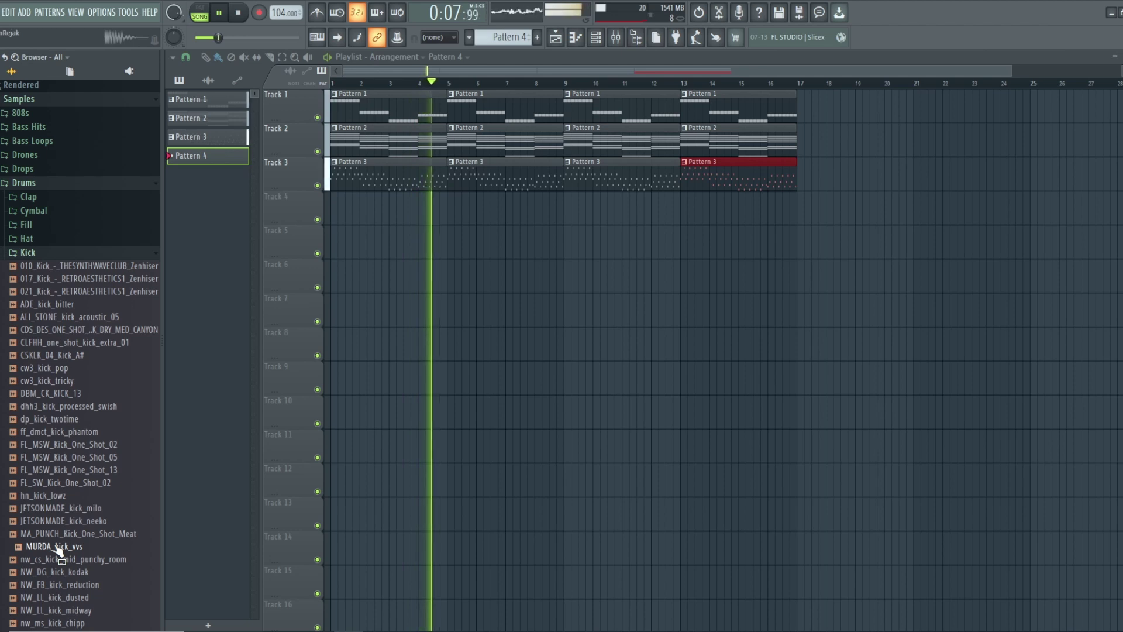
pyautogui.click(62, 584)
pyautogui.click(73, 610)
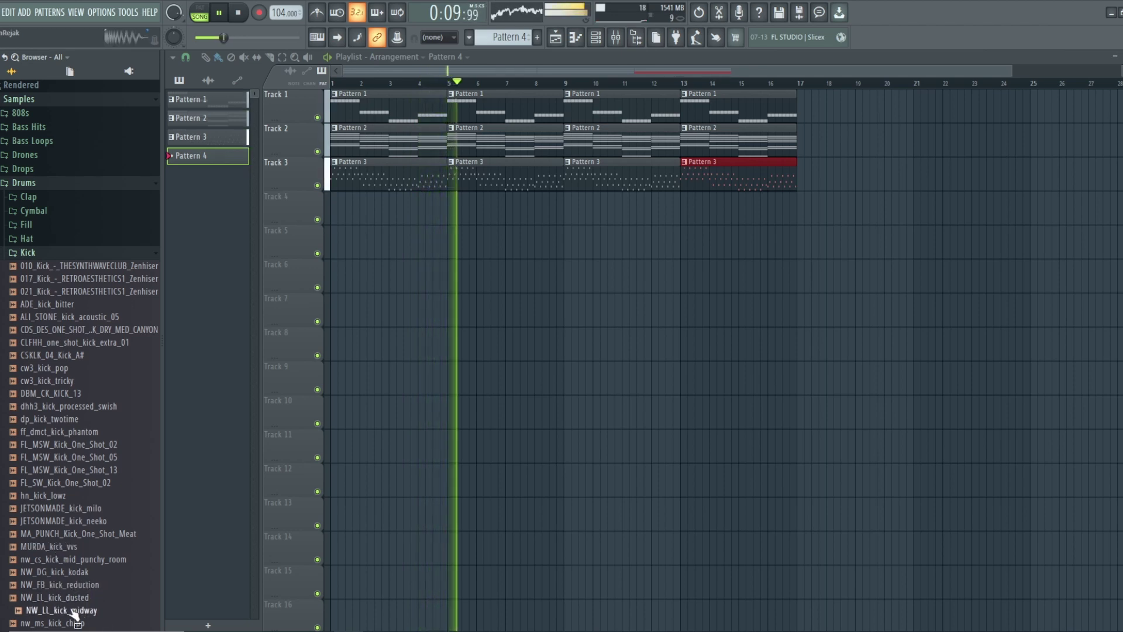
# - Compare NW_LL_kick_midway with OLIVER_kick_punchy_clean and neighbouring kicks while the song plays
pyautogui.scroll(-5, 76, 526)
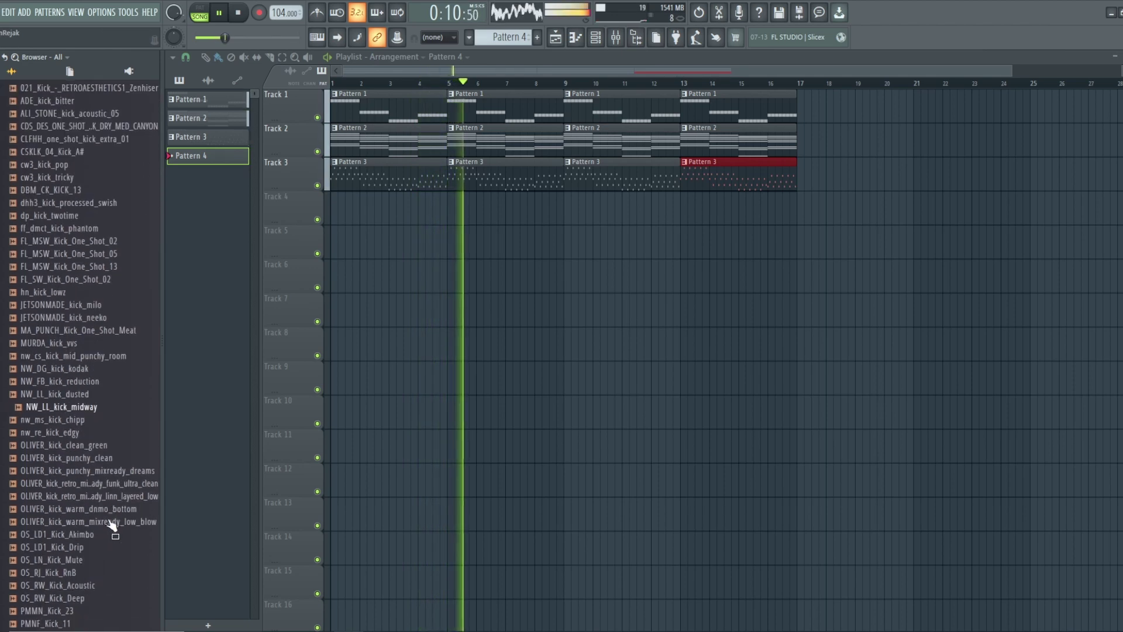
pyautogui.click(79, 408)
pyautogui.click(82, 457)
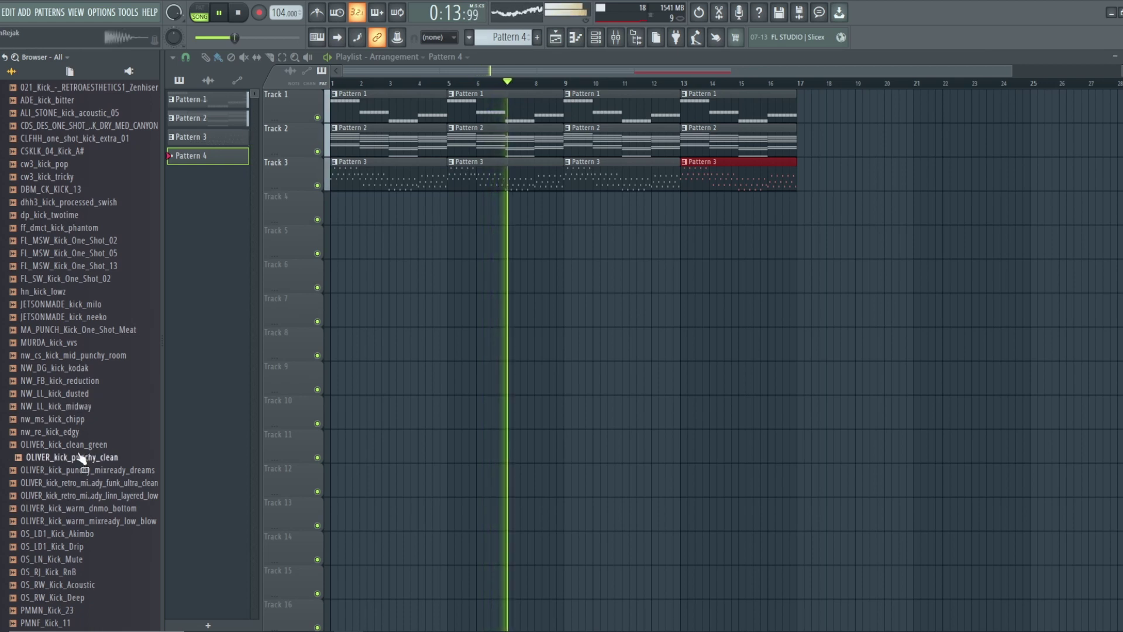
pyautogui.click(76, 397)
pyautogui.click(77, 409)
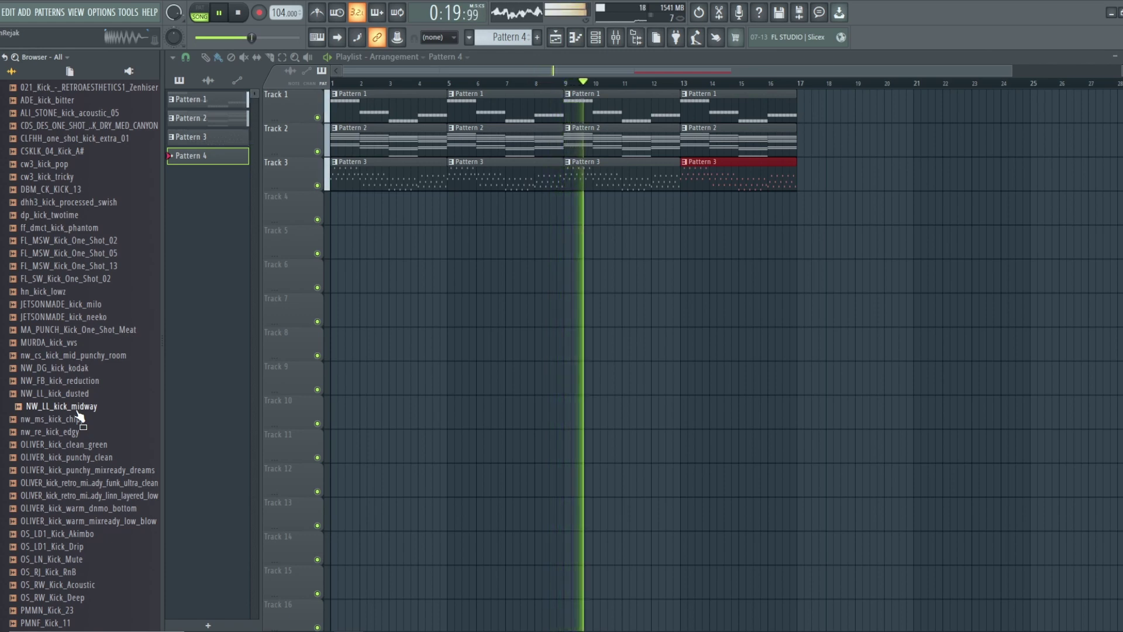
# - Compare the OLIVER retro linn_layered_low kick with NW_LL_kick_dusted, NW_LL_kick_midway and OLIVER_kick_warm_dnmo_bottom, first over the song and then on their own
pyautogui.click(88, 496)
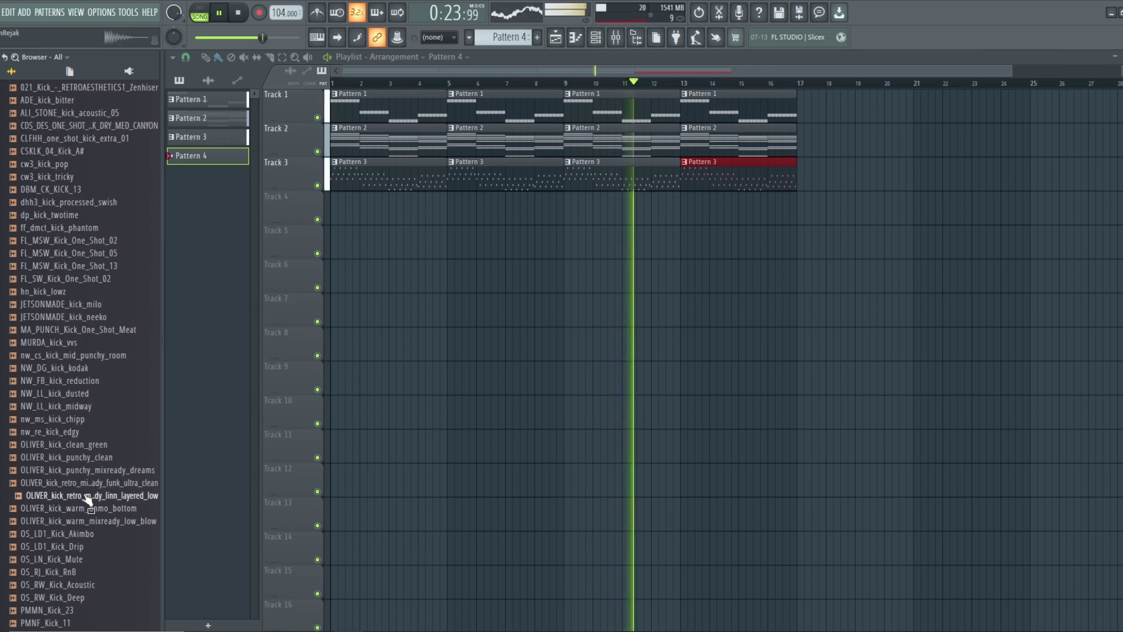
pyautogui.press('space')
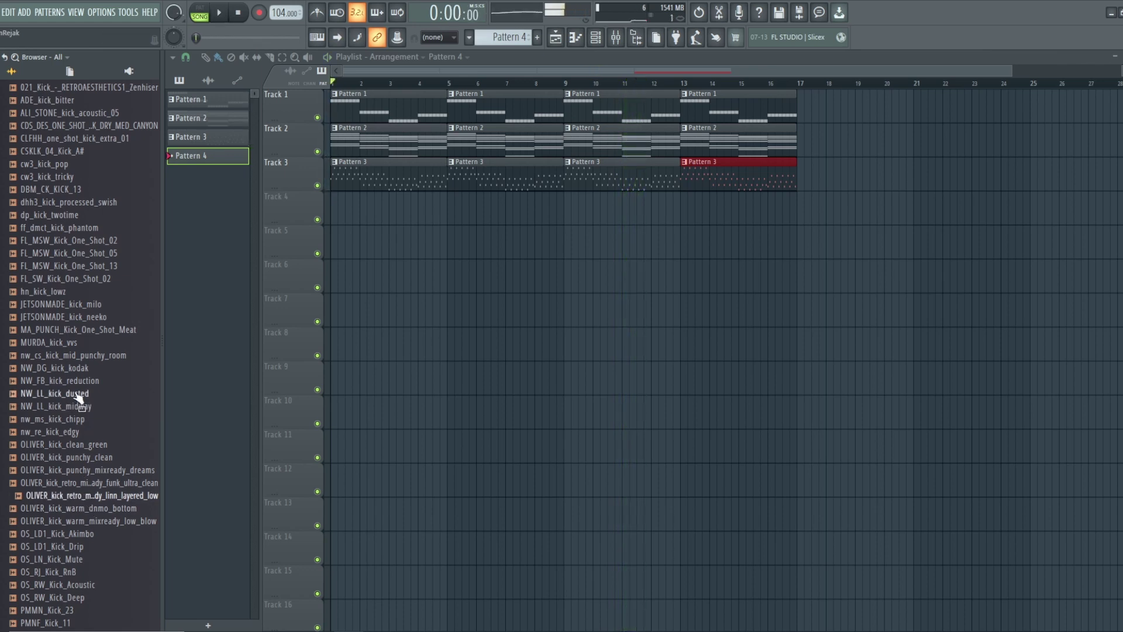
pyautogui.click(85, 498)
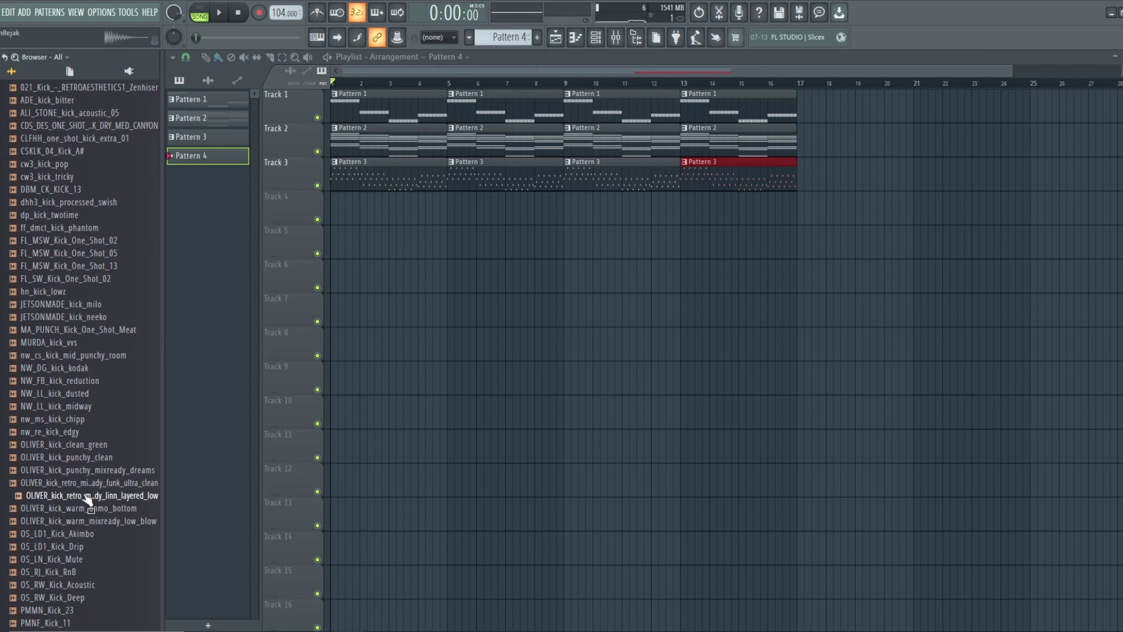
pyautogui.click(78, 393)
pyautogui.click(78, 406)
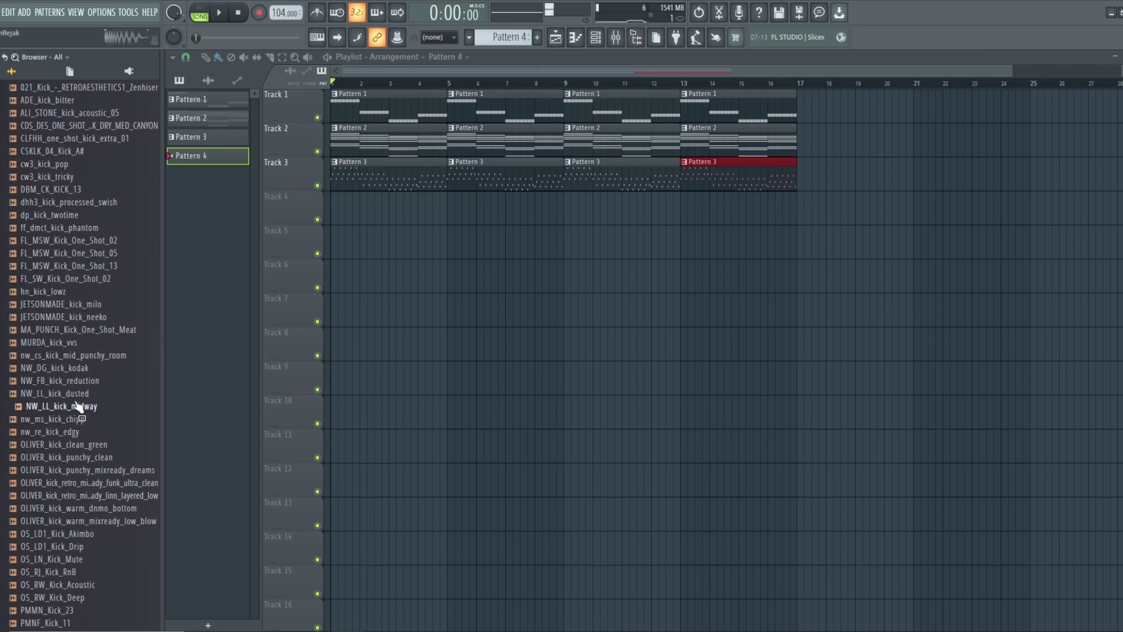
pyautogui.click(91, 495)
pyautogui.click(77, 393)
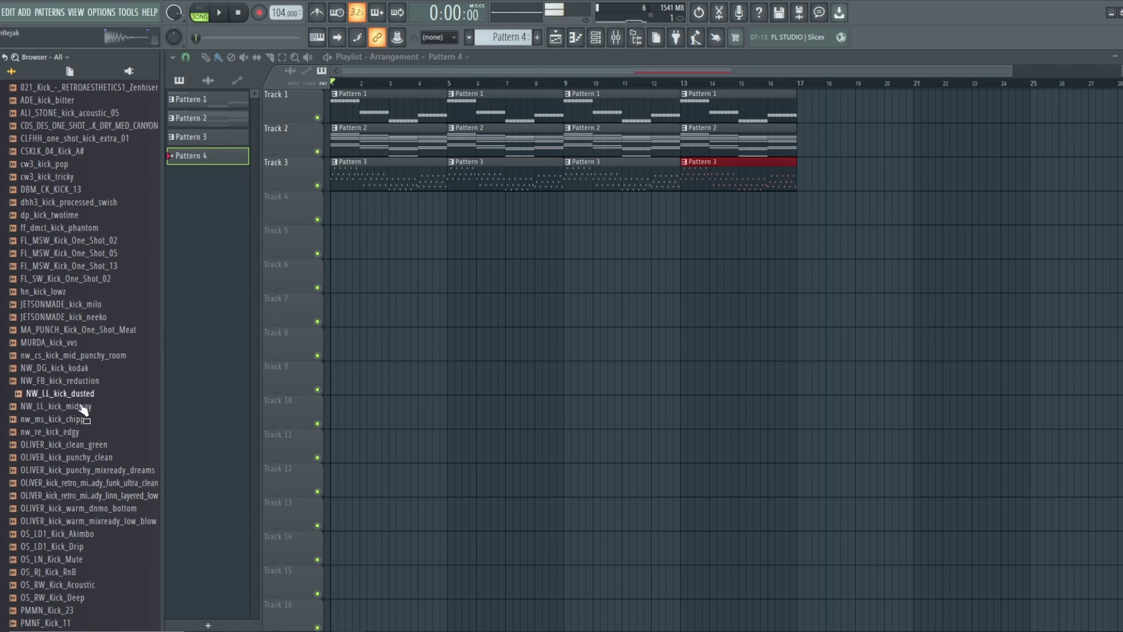
pyautogui.click(82, 407)
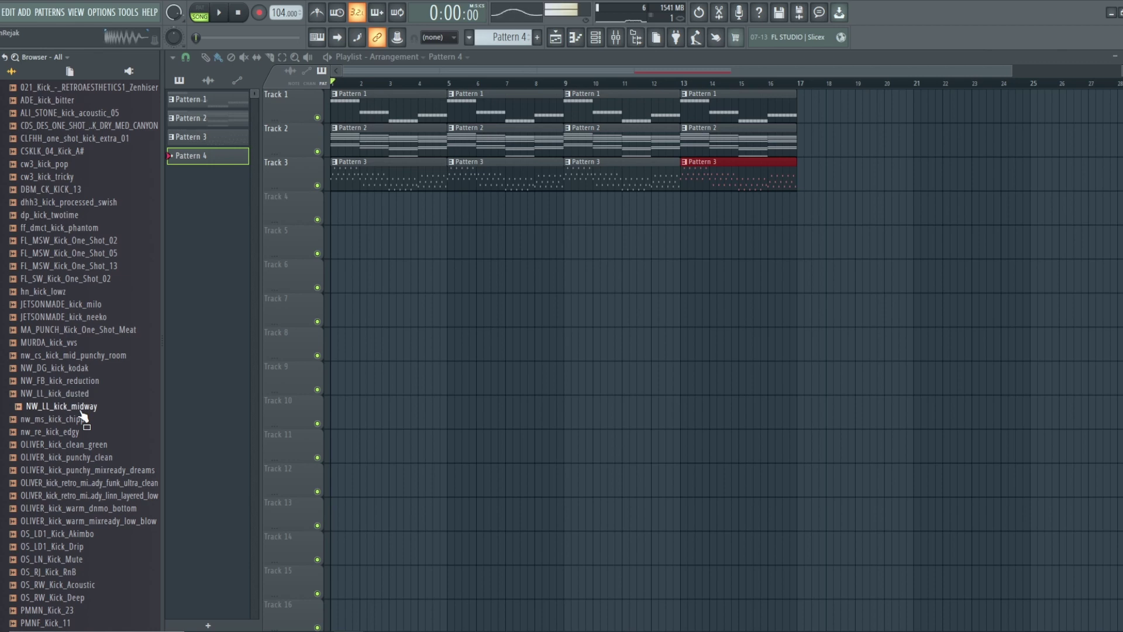
pyautogui.click(111, 507)
pyautogui.click(112, 497)
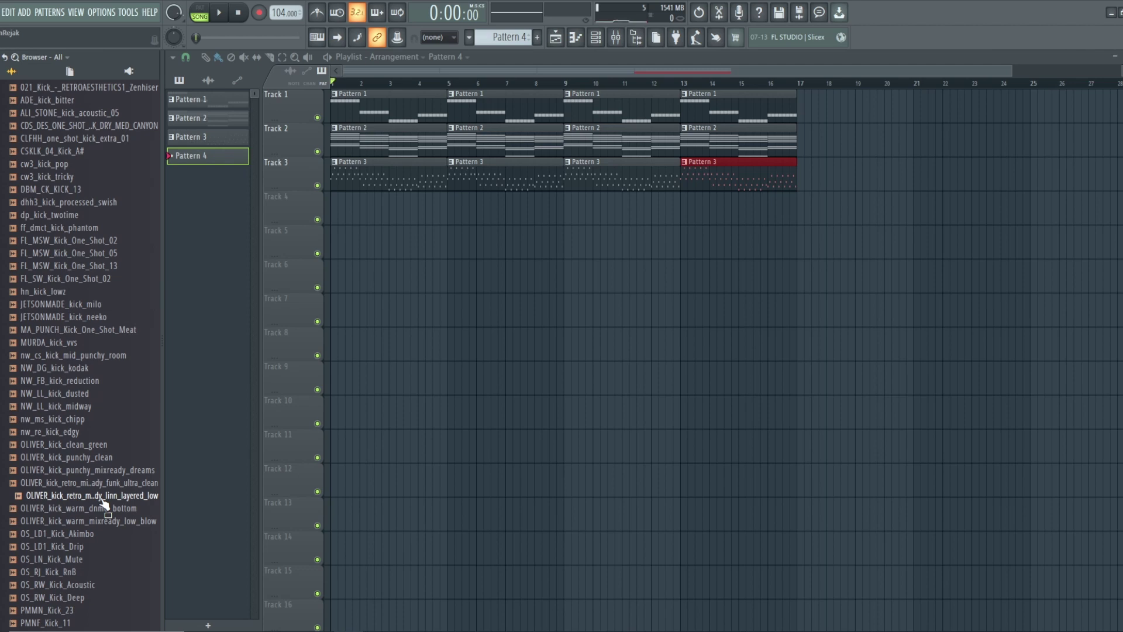
pyautogui.click(102, 498)
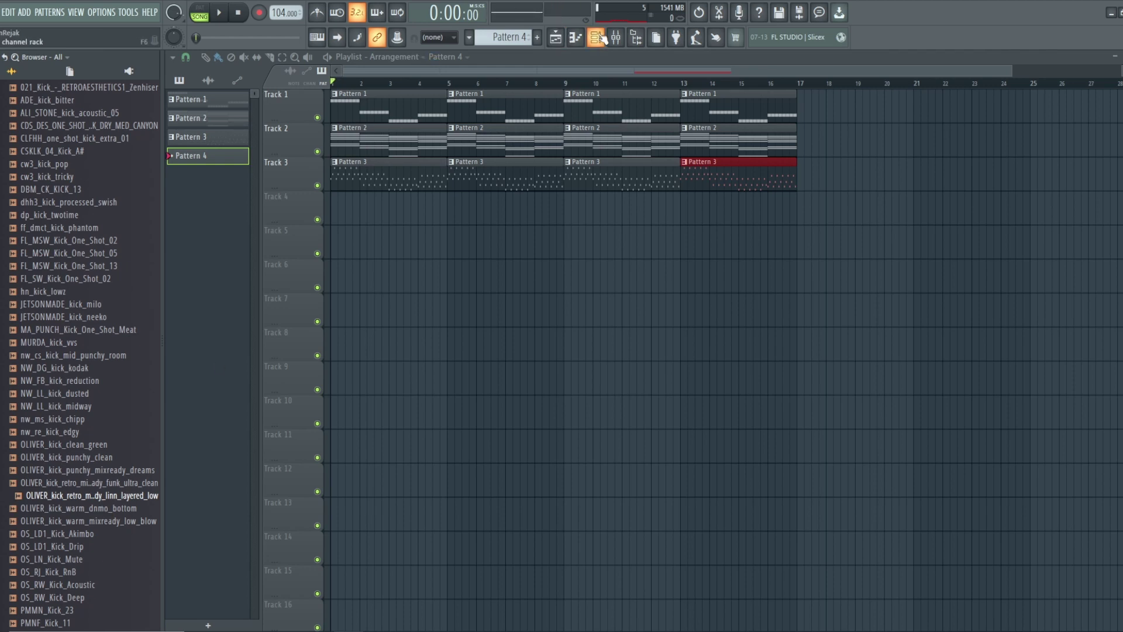
# - Load the OLIVER retro linn_layered_low kick into channel 1 and program it on steps 1, 5, 9 and 13 of Pattern 4
pyautogui.press('F6')
pyautogui.moveTo(100, 496); pyautogui.dragTo(420, 102)
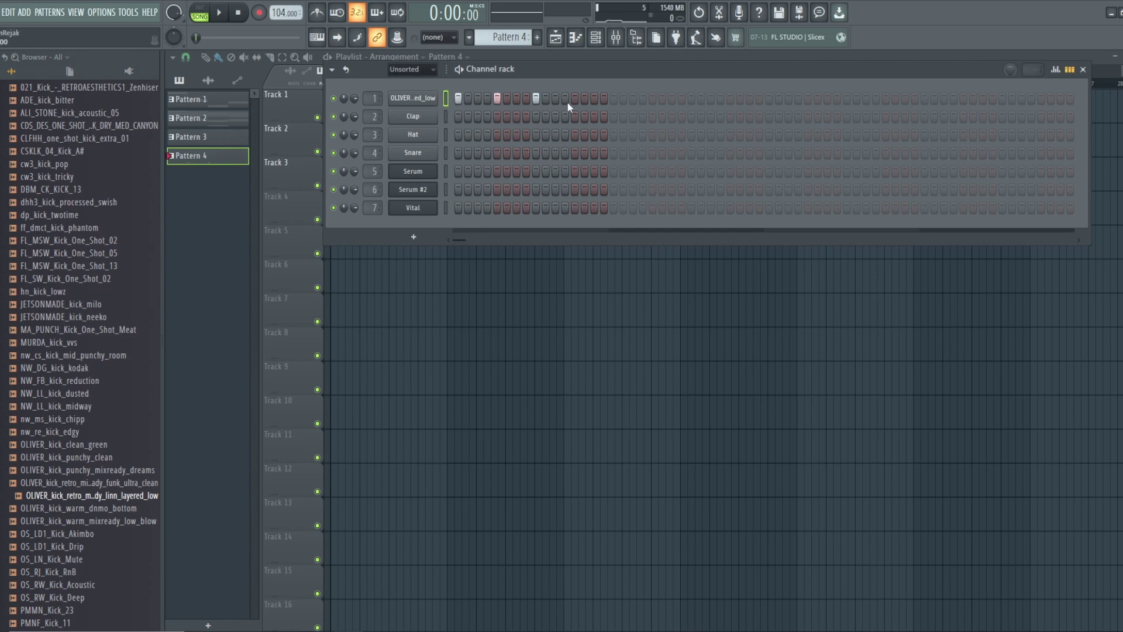
pyautogui.click(555, 37)
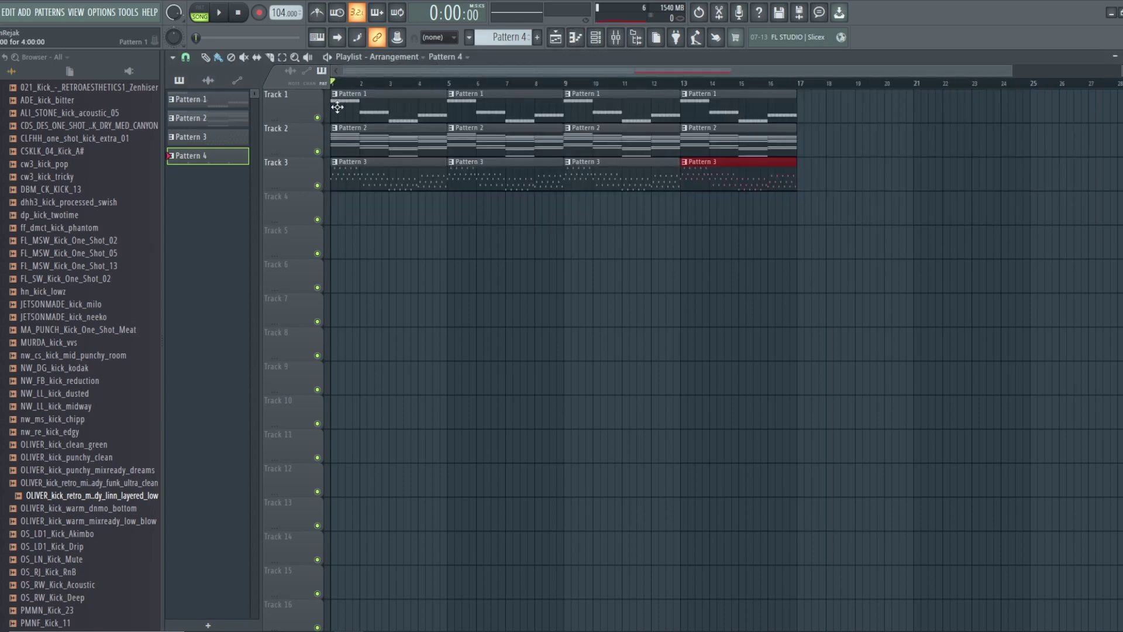
# - Place Pattern 4 clips back to back across bars 1 to 4 of Track 4 and play back the result
pyautogui.click(338, 208)
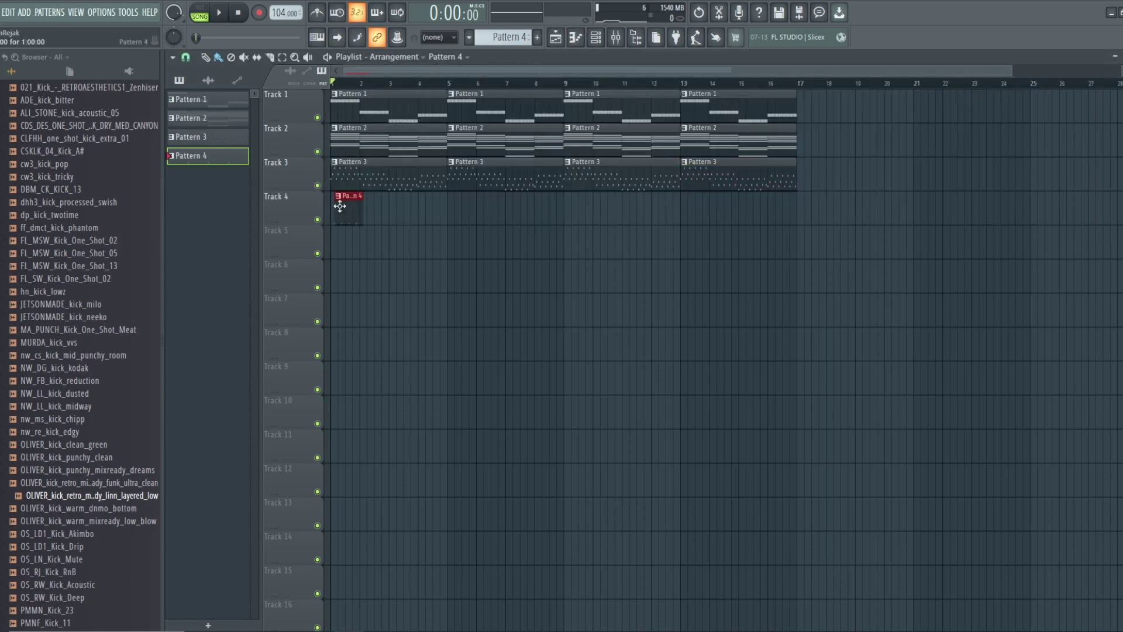
pyautogui.moveTo(340, 206); pyautogui.dragTo(334, 206)
pyautogui.moveTo(369, 196); pyautogui.dragTo(424, 195)
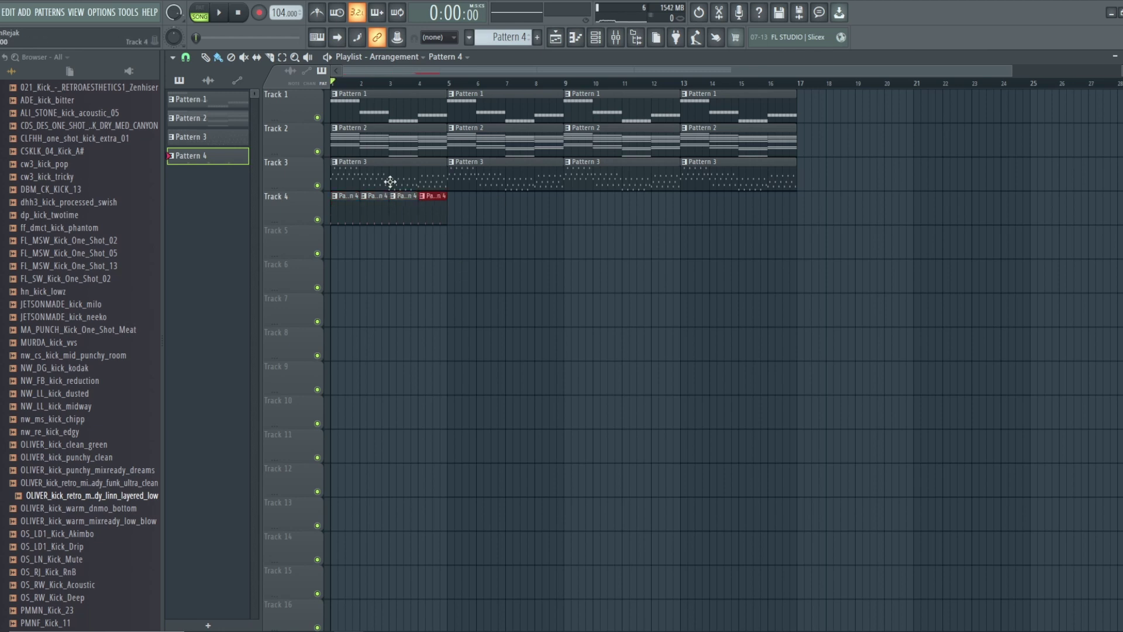
pyautogui.click(225, 13)
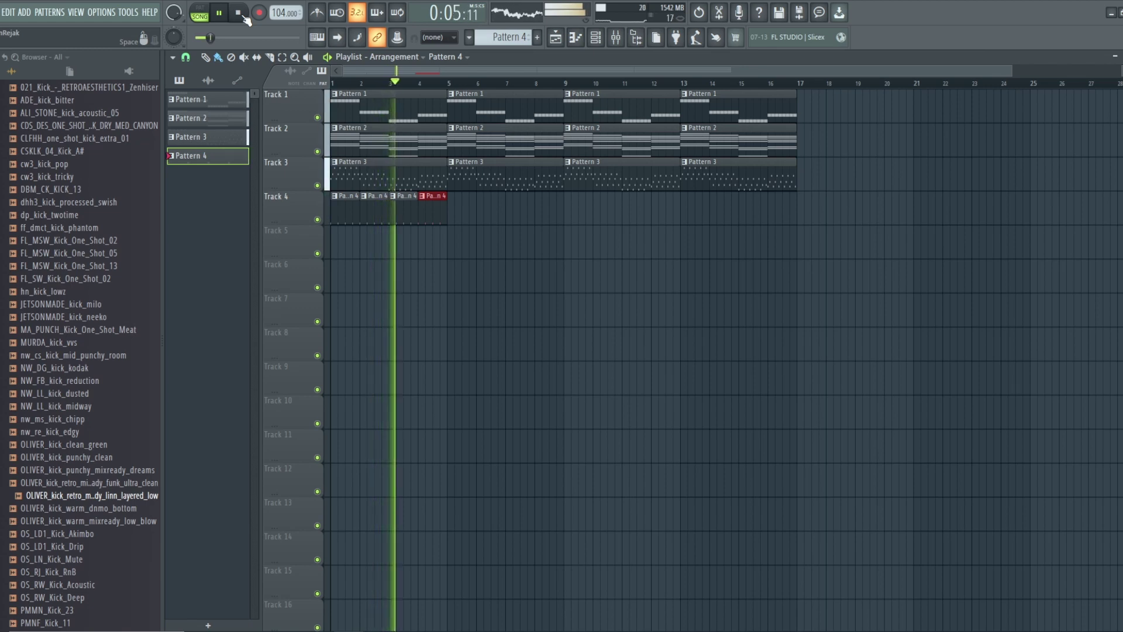
pyautogui.click(238, 13)
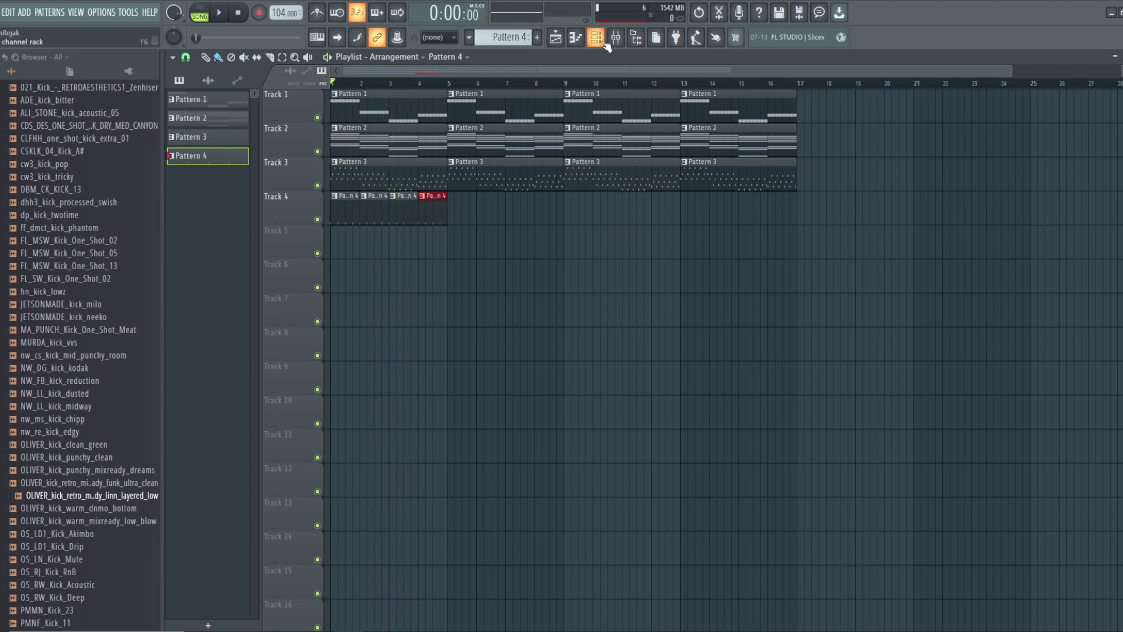
# - Switch from the Kick folder to the Snare folder in Drums and audition the 80SCYBERPUNK and 80SDREAMER snares
pyautogui.scroll(5, 88, 184)
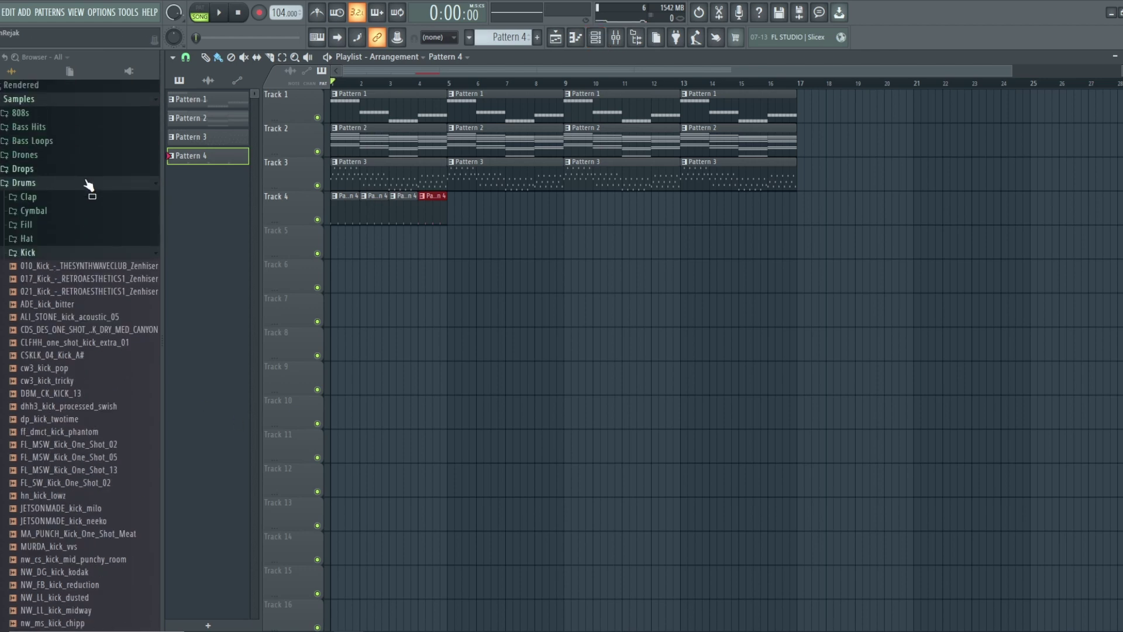
pyautogui.click(66, 254)
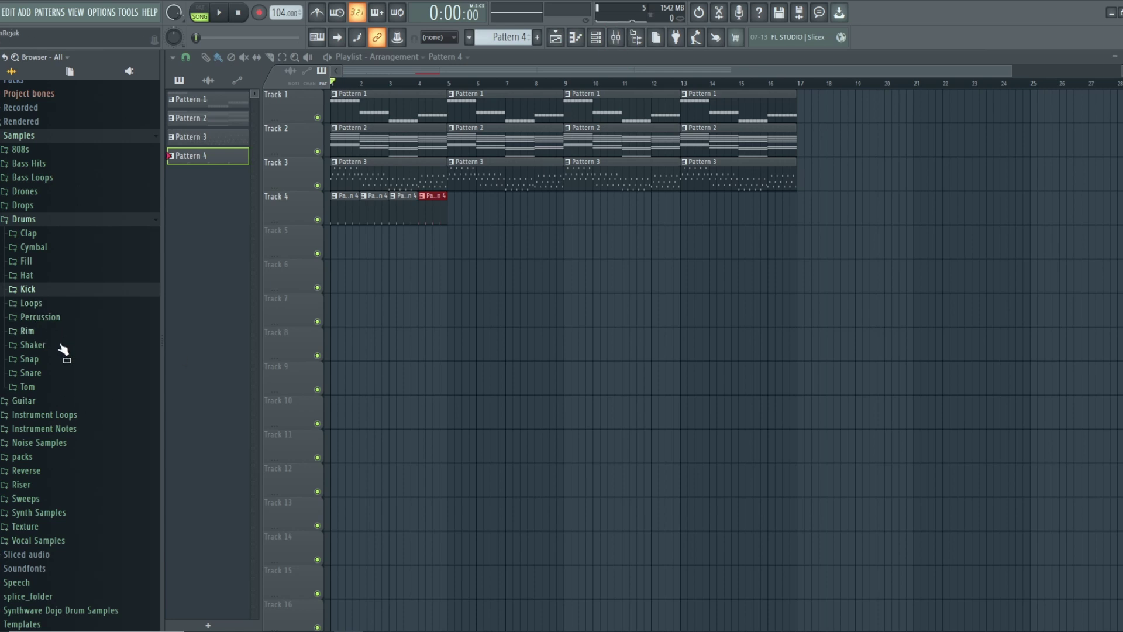
pyautogui.click(32, 373)
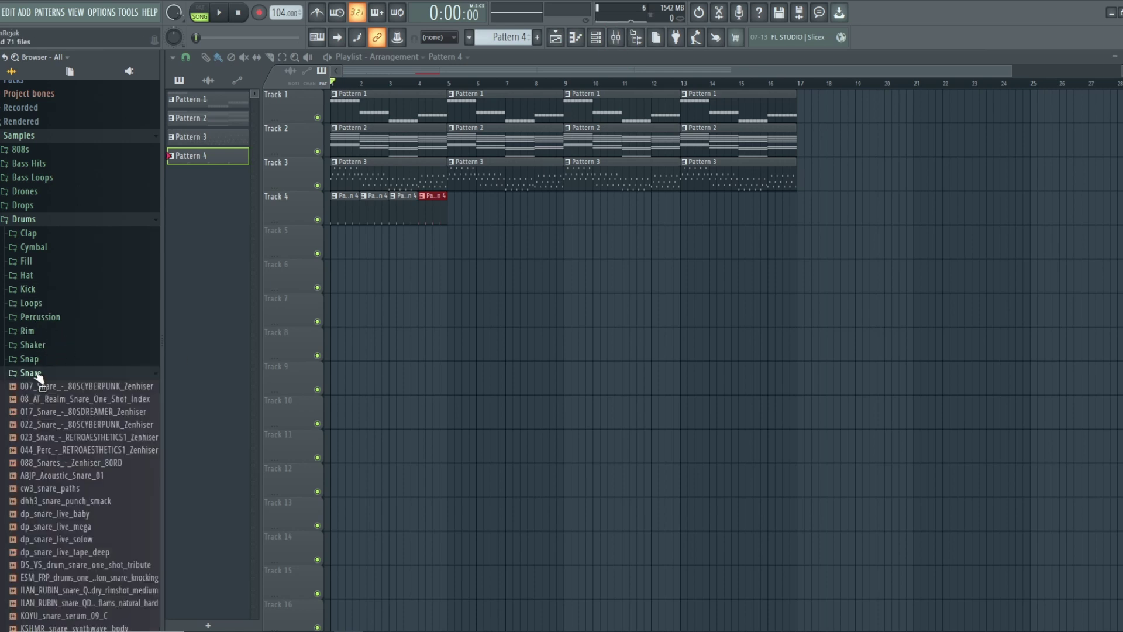
pyautogui.click(106, 411)
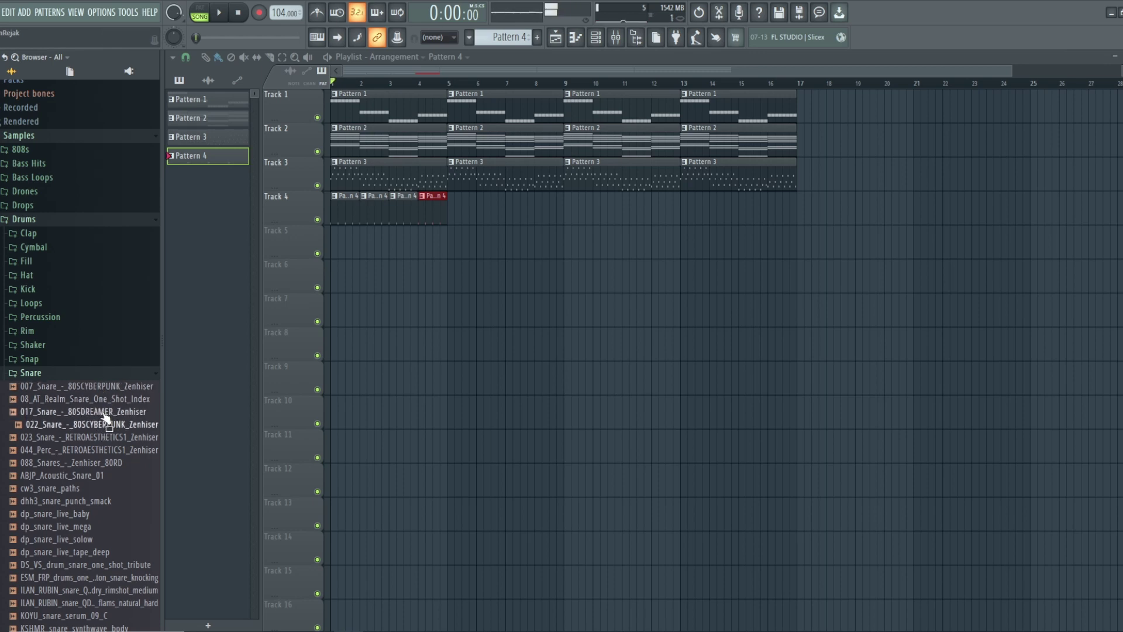
pyautogui.click(109, 413)
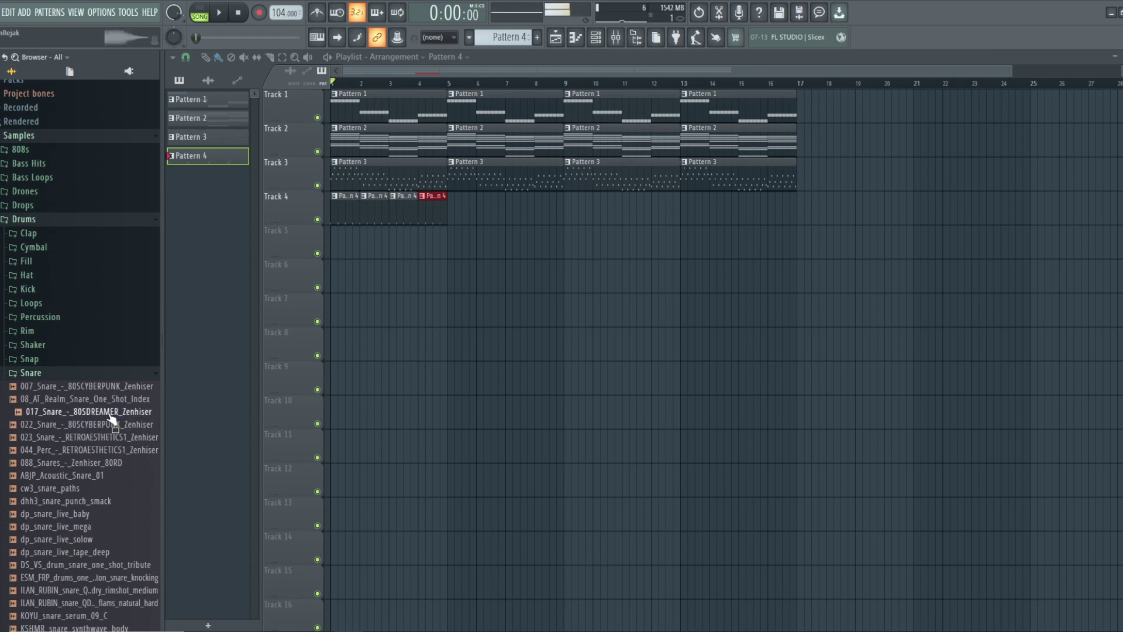
# - Play the song and audition snare samples over it, down to KSHMR_snare_synthwave_body
pyautogui.click(221, 15)
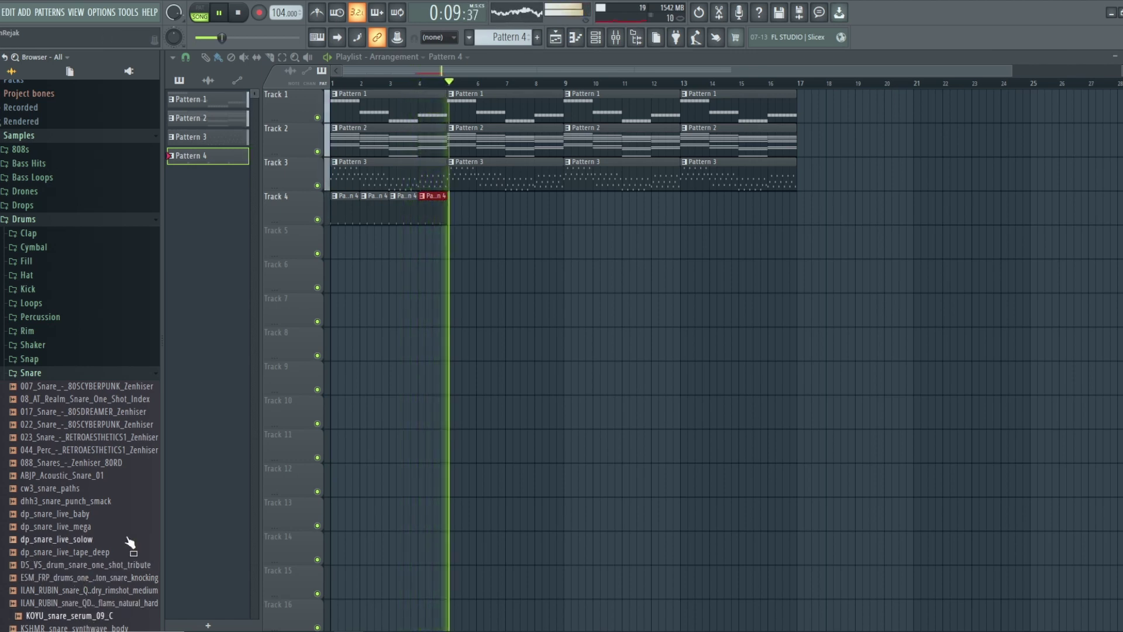
pyautogui.scroll(-5, 105, 514)
pyautogui.click(106, 427)
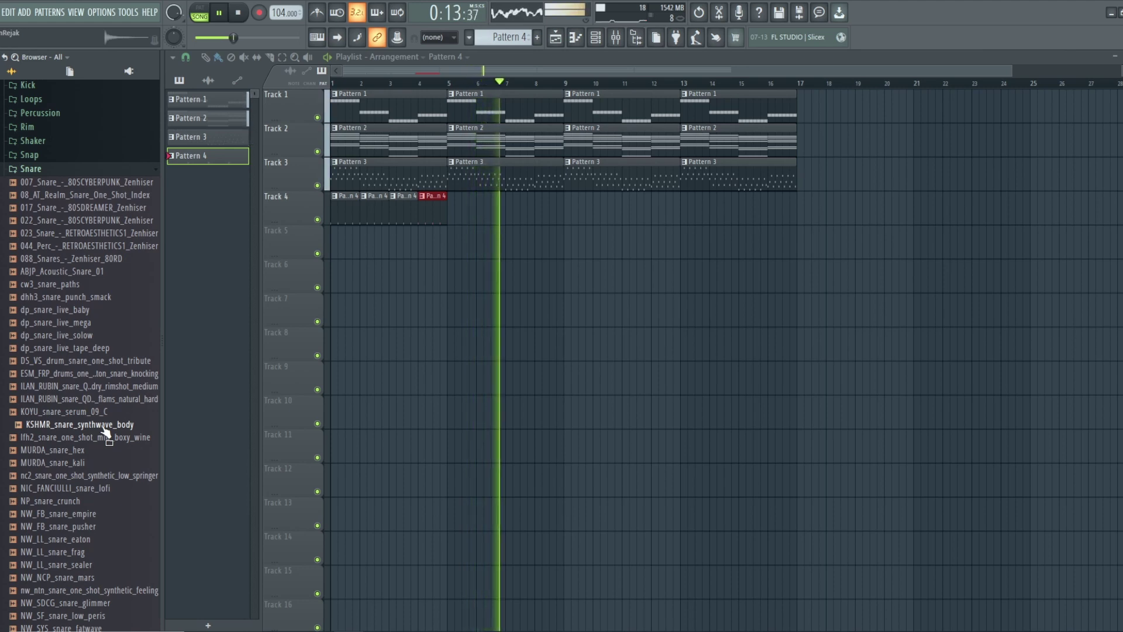
pyautogui.press('space')
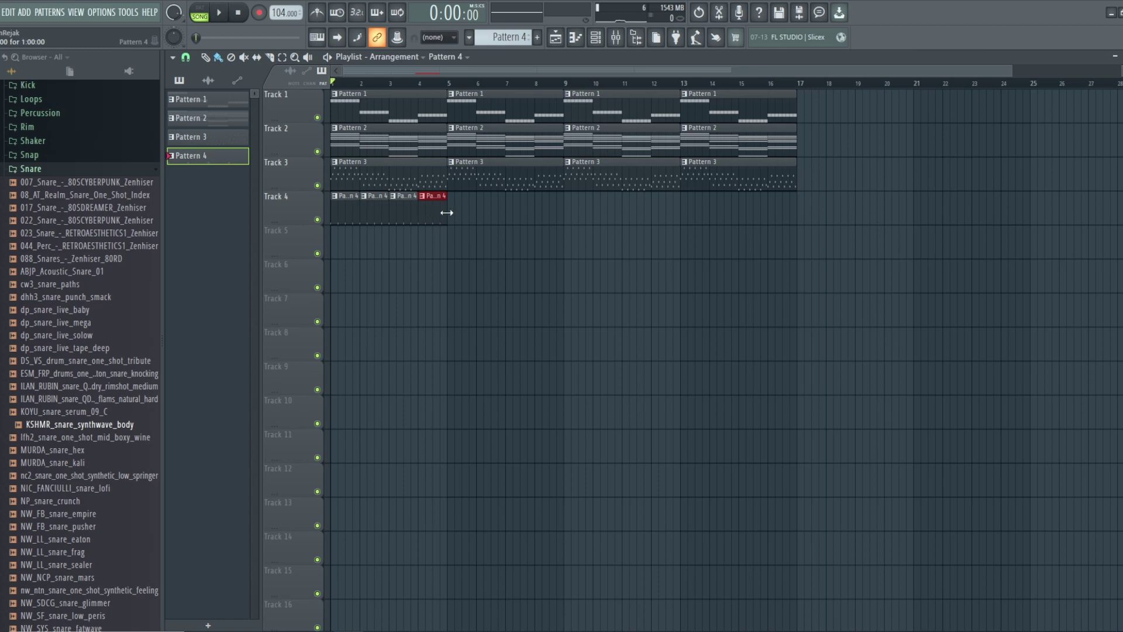
# - Add a Pattern 4 clip at bar 5 of Track 4 and make it unique
pyautogui.click(455, 216)
pyautogui.click(456, 199)
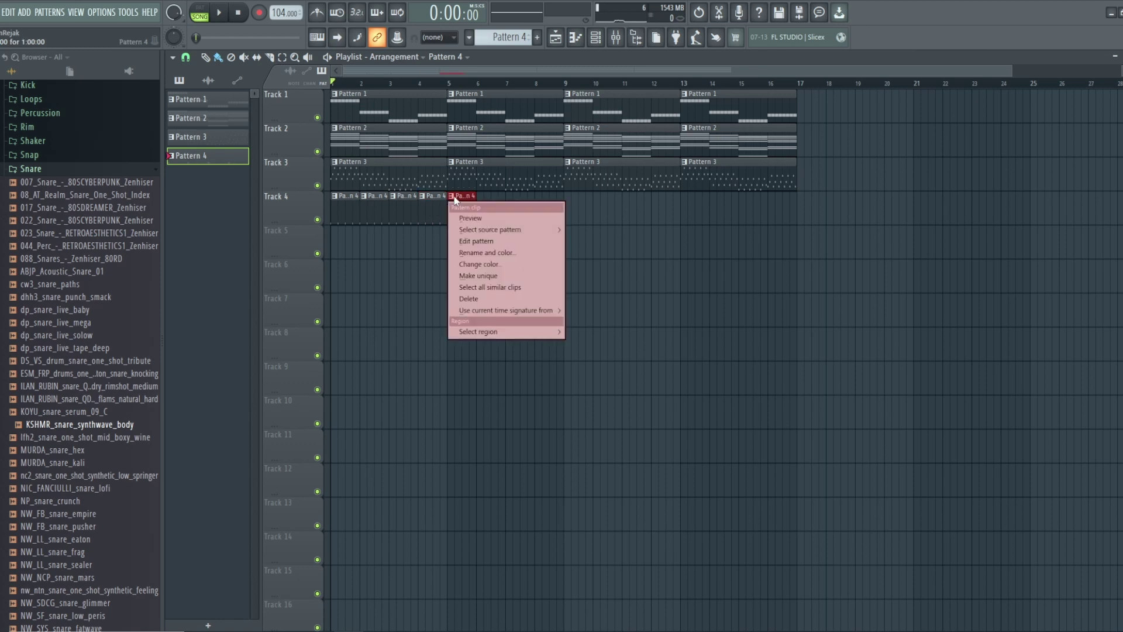
pyautogui.click(477, 275)
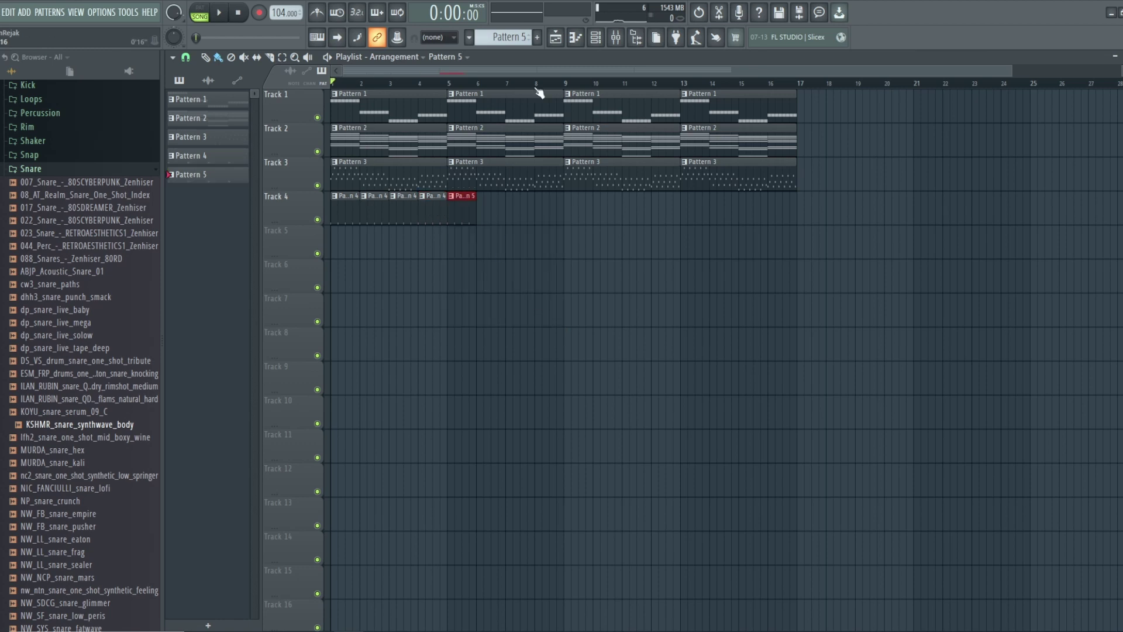
# - Replace the Snare channel's sample with KSHMR_snare_synthwave_body and program it on steps 5 and 13
pyautogui.click(596, 42)
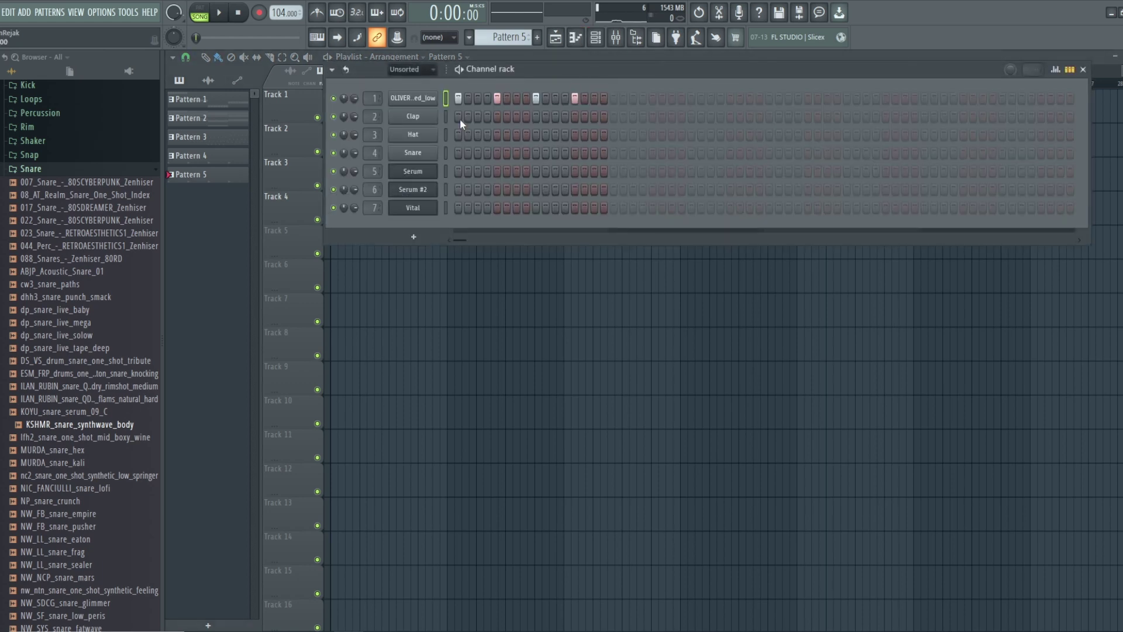
pyautogui.moveTo(116, 423); pyautogui.dragTo(416, 155)
pyautogui.click(597, 39)
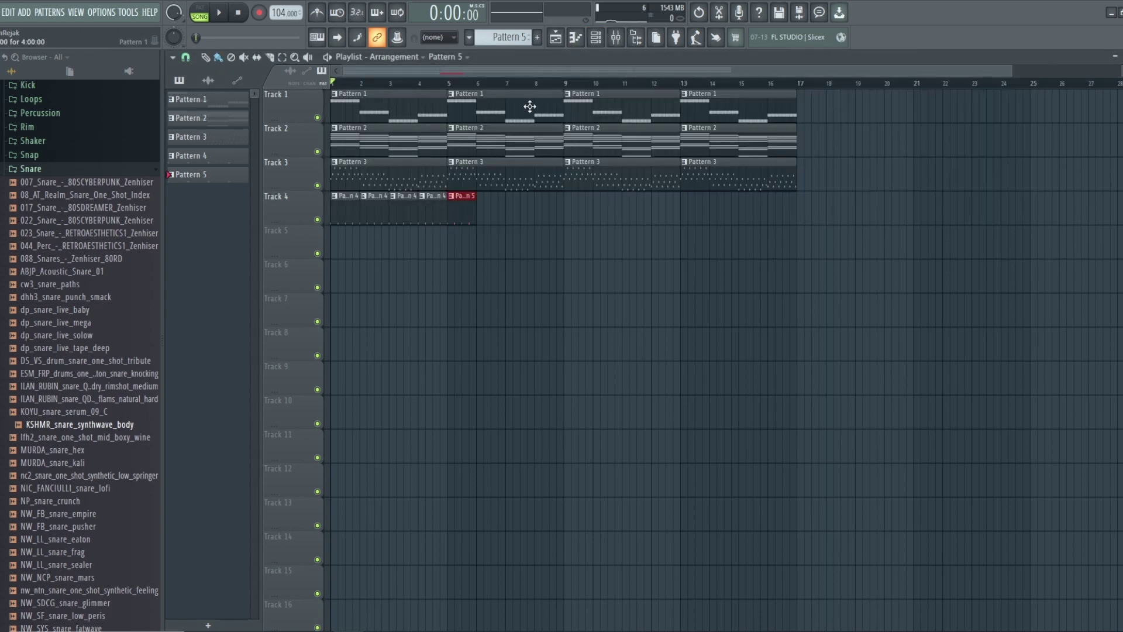
# - Duplicate the kick-and-snare clip on Track 4 three times to fill bars 5 to 8
pyautogui.hotkey('ctrl', 'b')
pyautogui.hotkey('ctrl', 'b')
pyautogui.hotkey('ctrl', 'b')
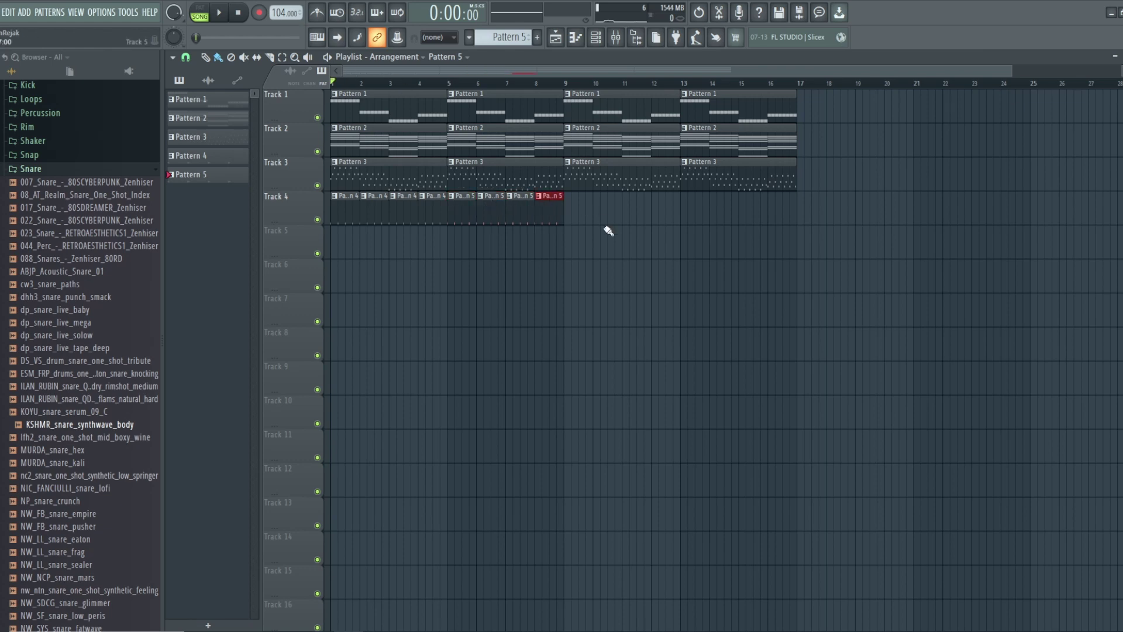
# - Add another Pattern 5 clip at bar 9 of Track 4 and make it unique
pyautogui.hotkey('ctrl', 'b')
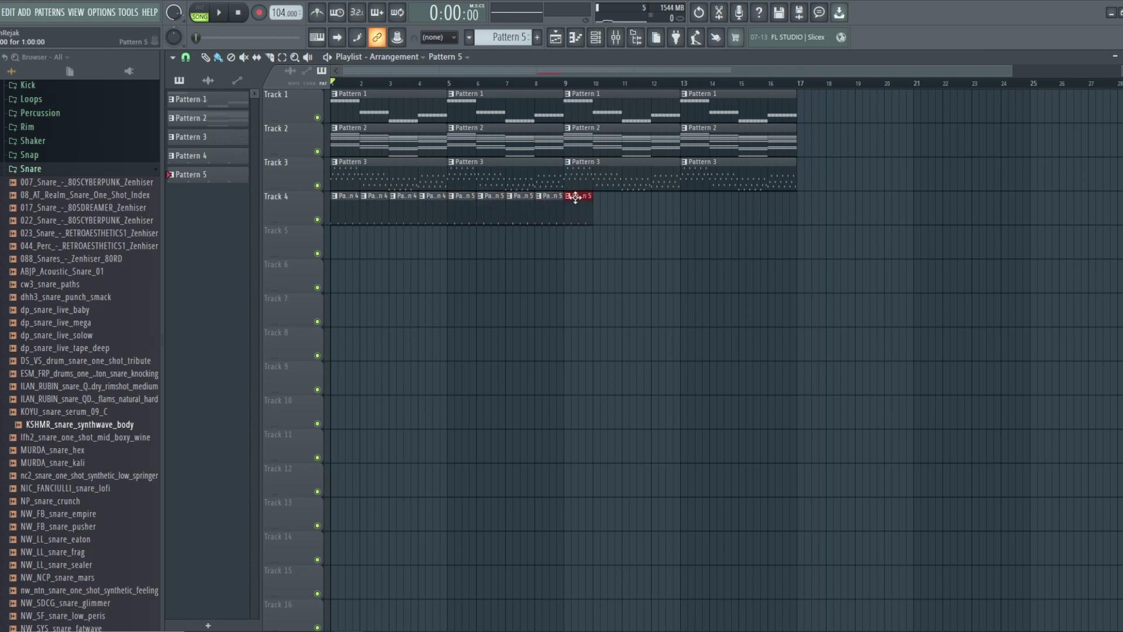
pyautogui.click(568, 199)
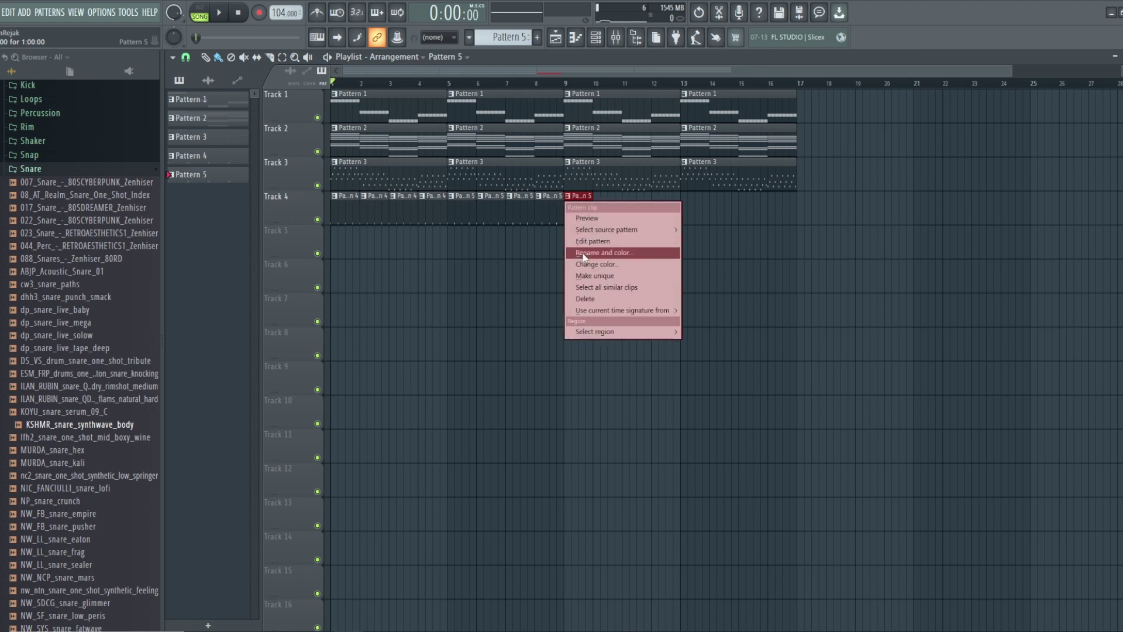
pyautogui.click(616, 276)
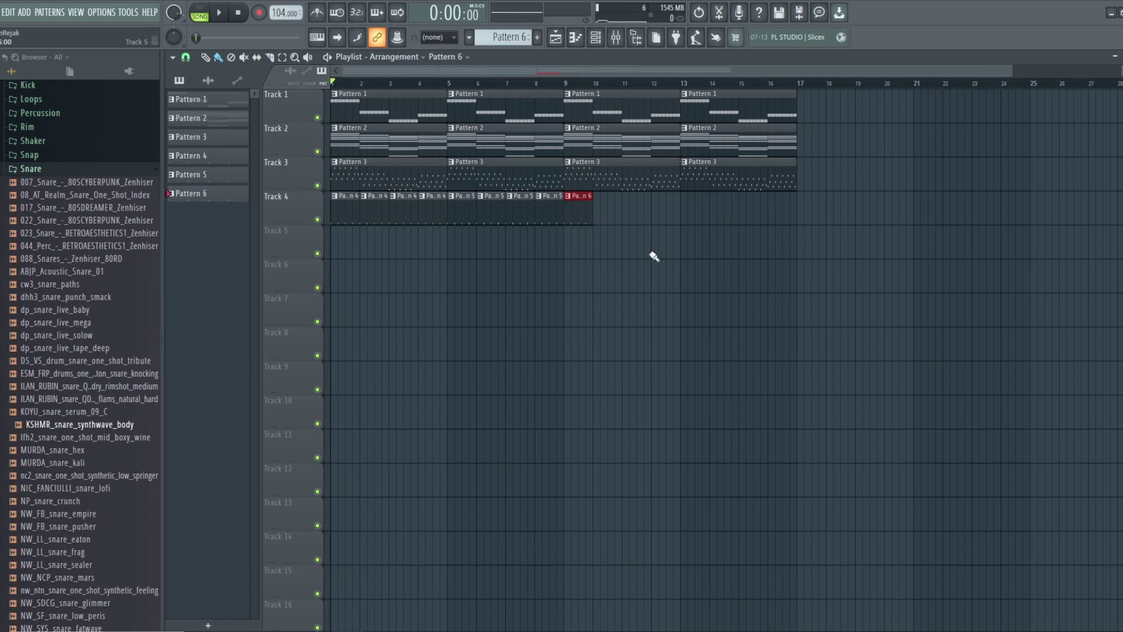
# - Duplicate the unique clip at bar 9 of Track 4 seven times to fill the track through bar 16
pyautogui.hotkey('ctrl', 'b')
pyautogui.hotkey('ctrl', 'b')
pyautogui.hotkey('ctrl', 'b')
pyautogui.hotkey('ctrl', 'b')
pyautogui.hotkey('ctrl', 'b')
pyautogui.hotkey('ctrl', 'b')
pyautogui.hotkey('ctrl', 'b')
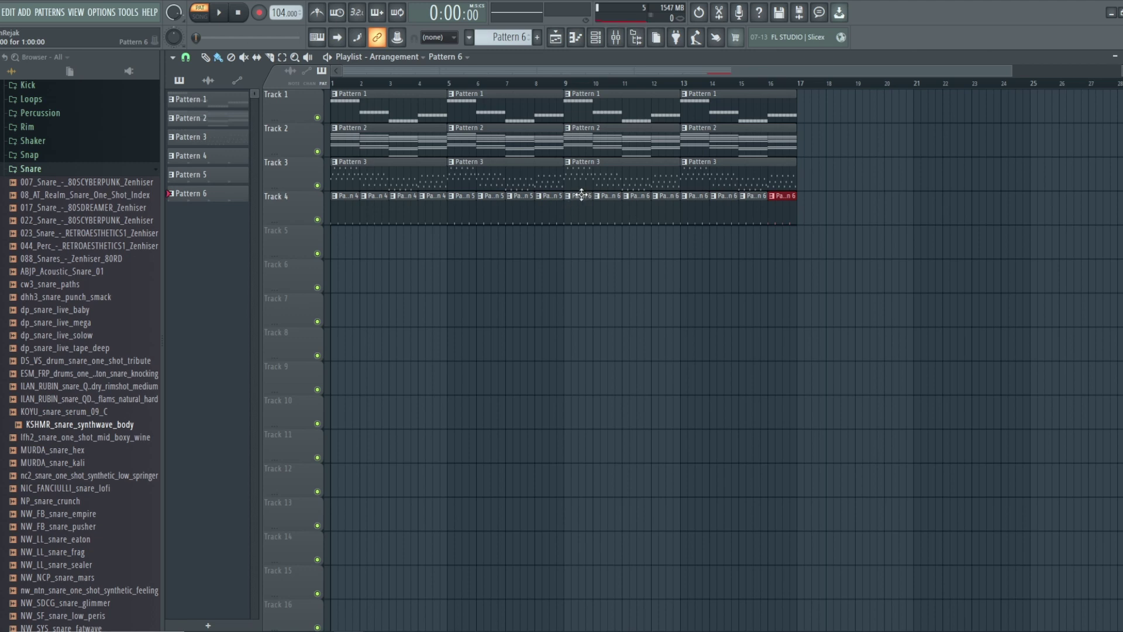
# - Show the channel rack, collapse the Snare folder and play the song from bar 9
pyautogui.click(564, 82)
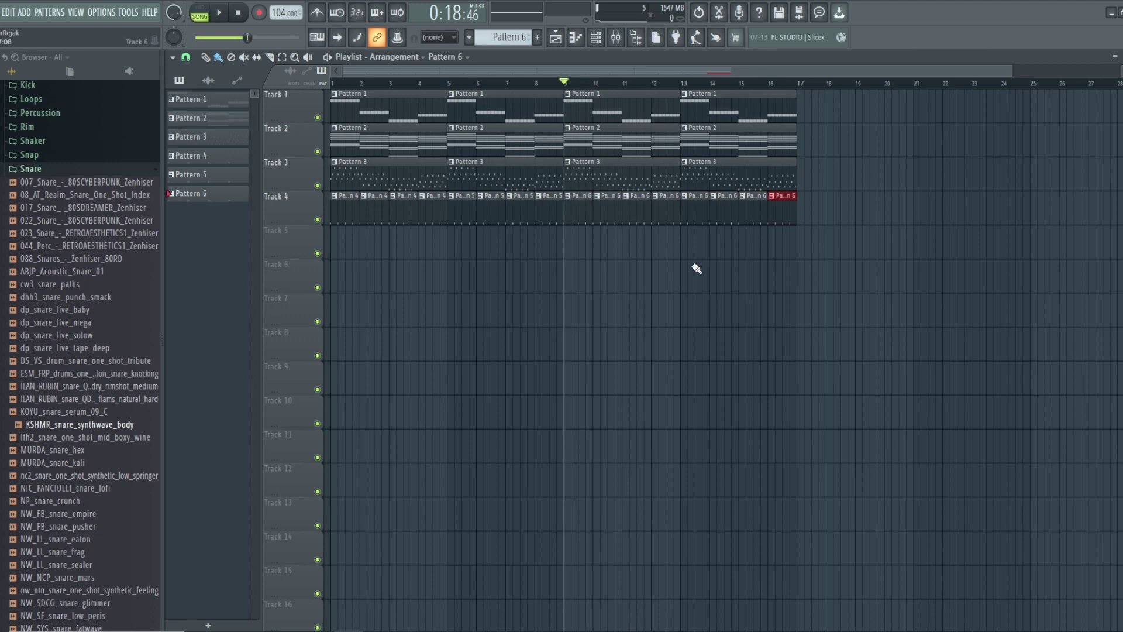
pyautogui.click(596, 38)
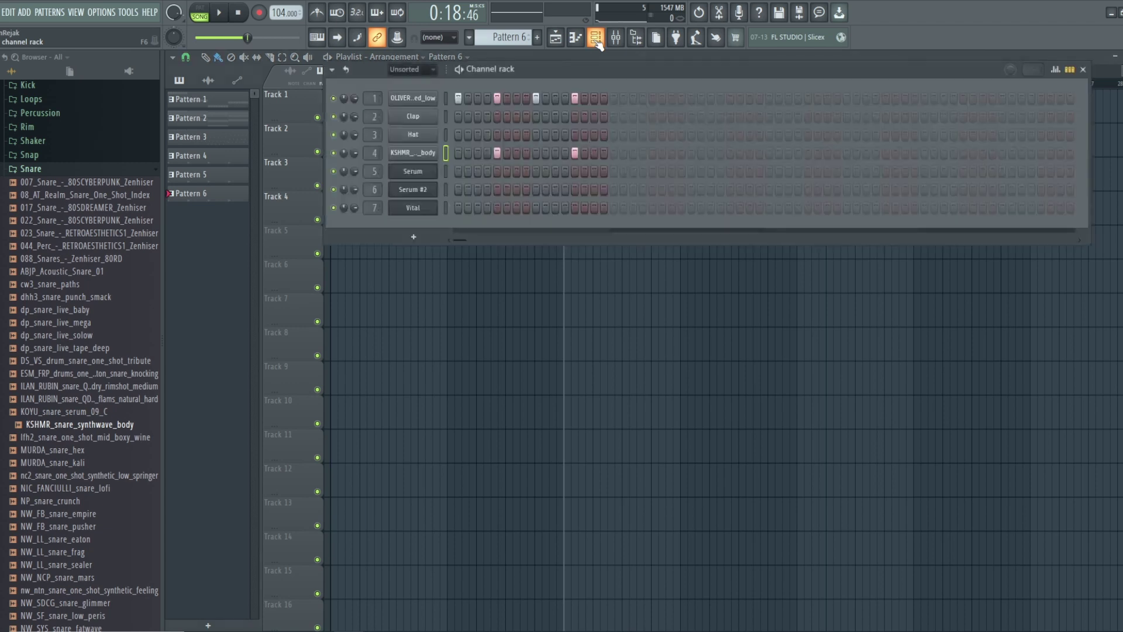
pyautogui.click(32, 170)
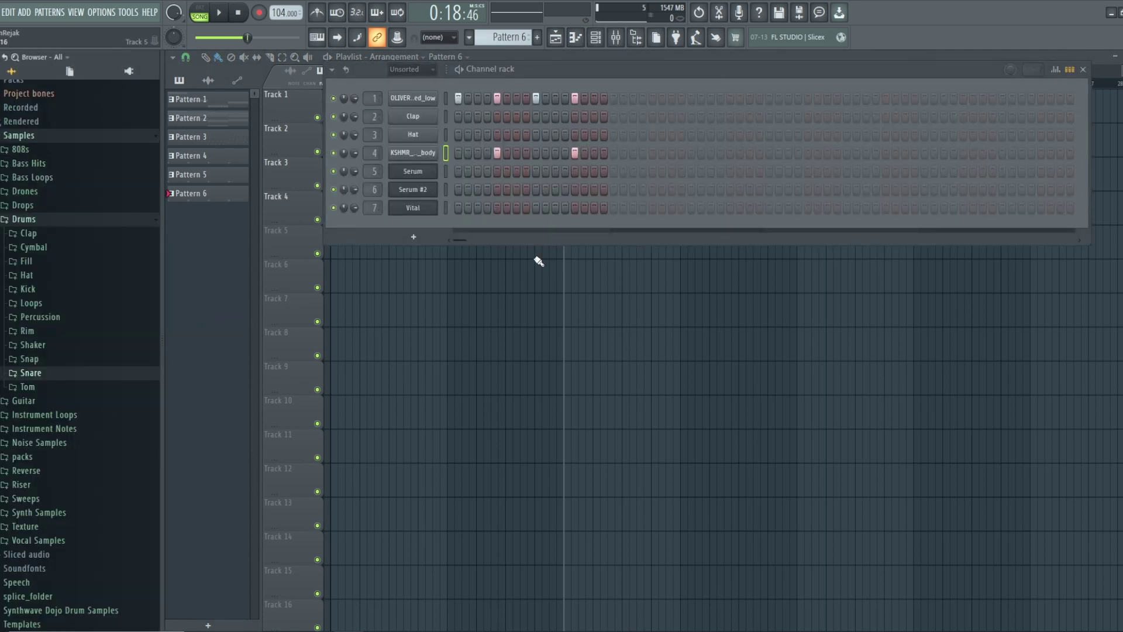
pyautogui.press('space')
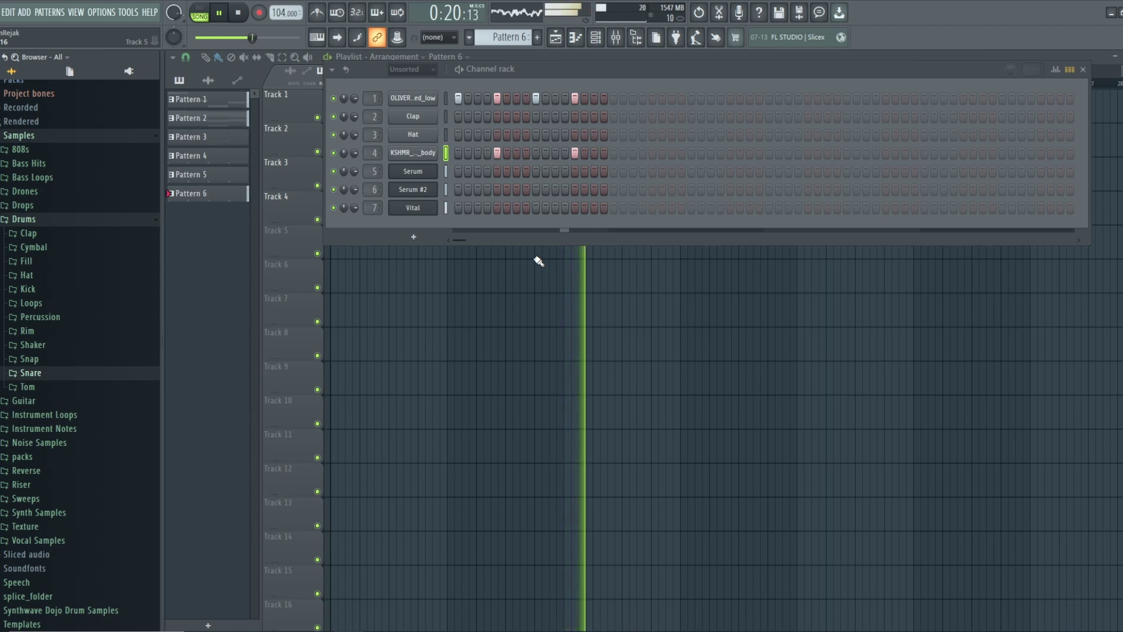
# - Show the mixer and lower the faders of Inserts 5, 6 and 7 during playback, with Insert 5 at -4.9 dB
pyautogui.press('F9')
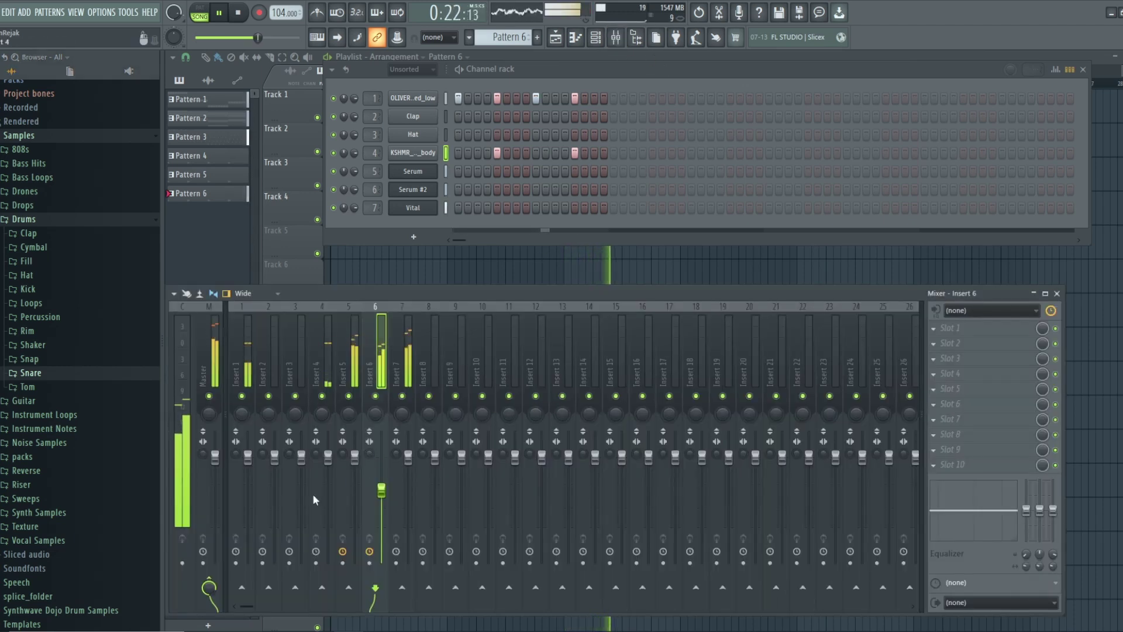
pyautogui.moveTo(355, 458)
pyautogui.mouseDown()
pyautogui.moveTo(354, 468)
pyautogui.moveTo(408, 479)
pyautogui.moveTo(355, 474)
pyautogui.moveTo(407, 483)
pyautogui.moveTo(354, 479)
pyautogui.mouseUp()
pyautogui.click(408, 456)
pyautogui.click(355, 474)
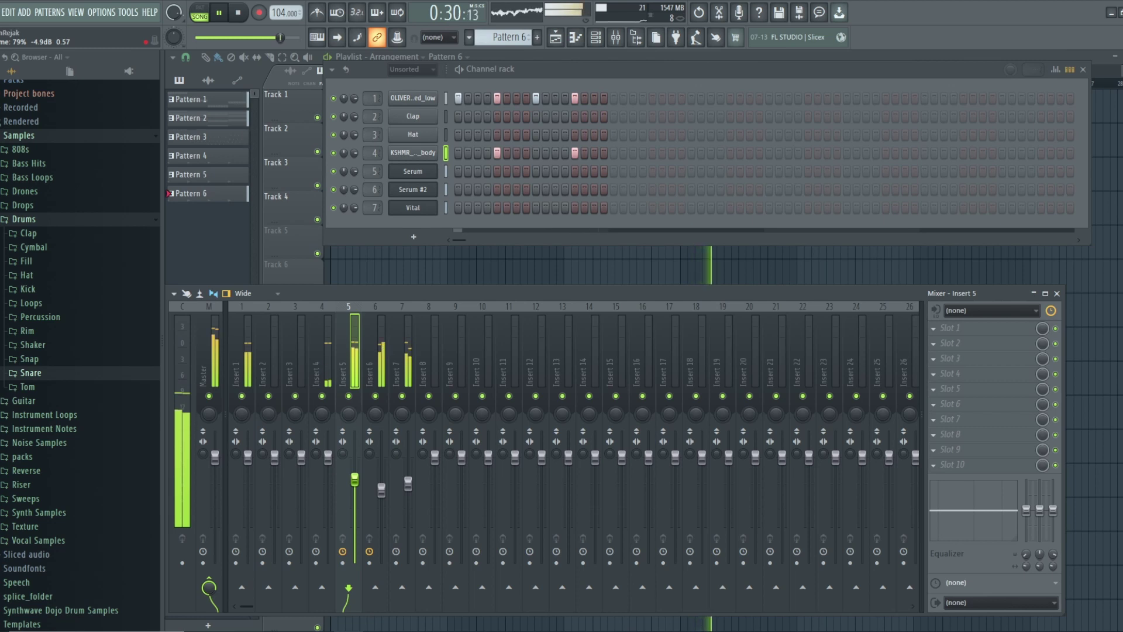
pyautogui.moveTo(381, 487); pyautogui.dragTo(381, 495)
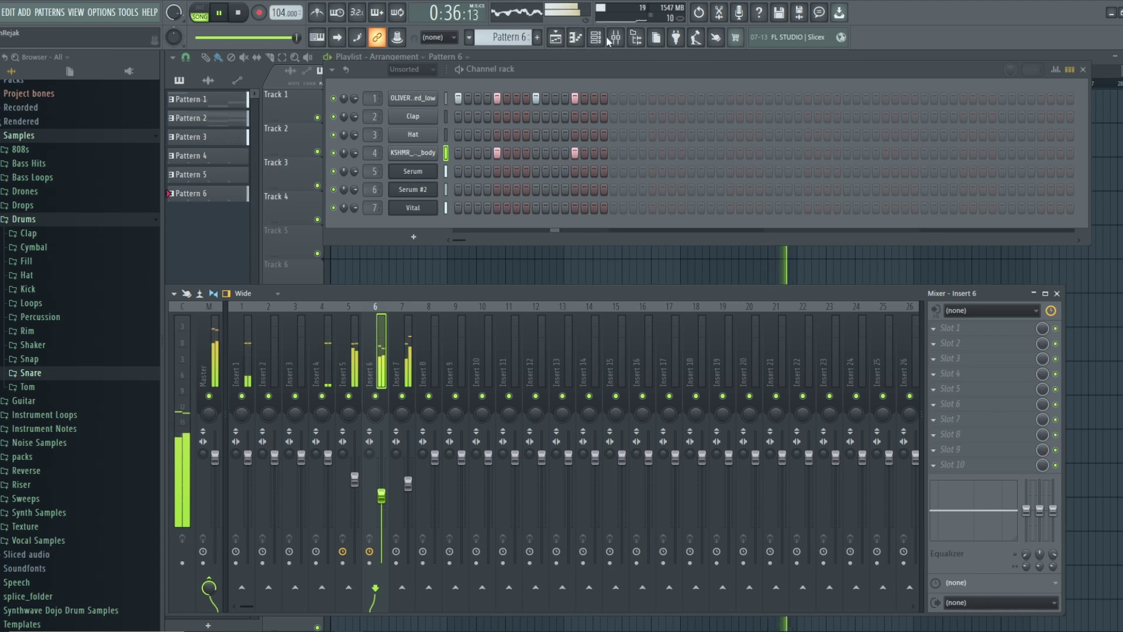
pyautogui.press('space')
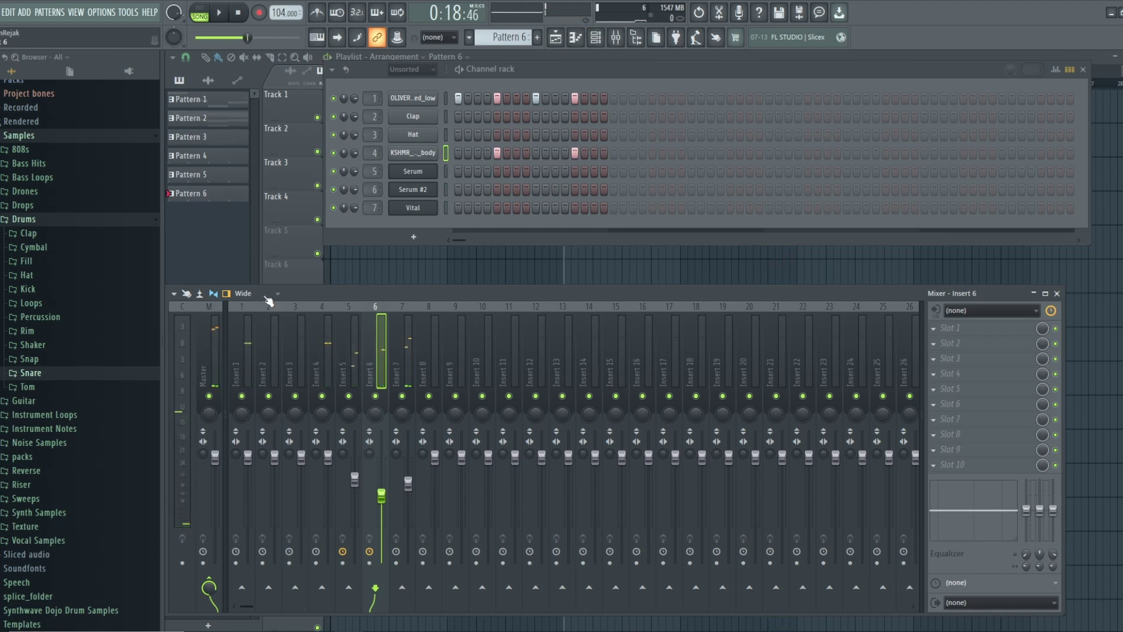
# - Audition the Hat samples over the song, load nn2_hat_closed_soul onto the Hat channel and fill all 16 steps of Pattern 6
pyautogui.click(34, 281)
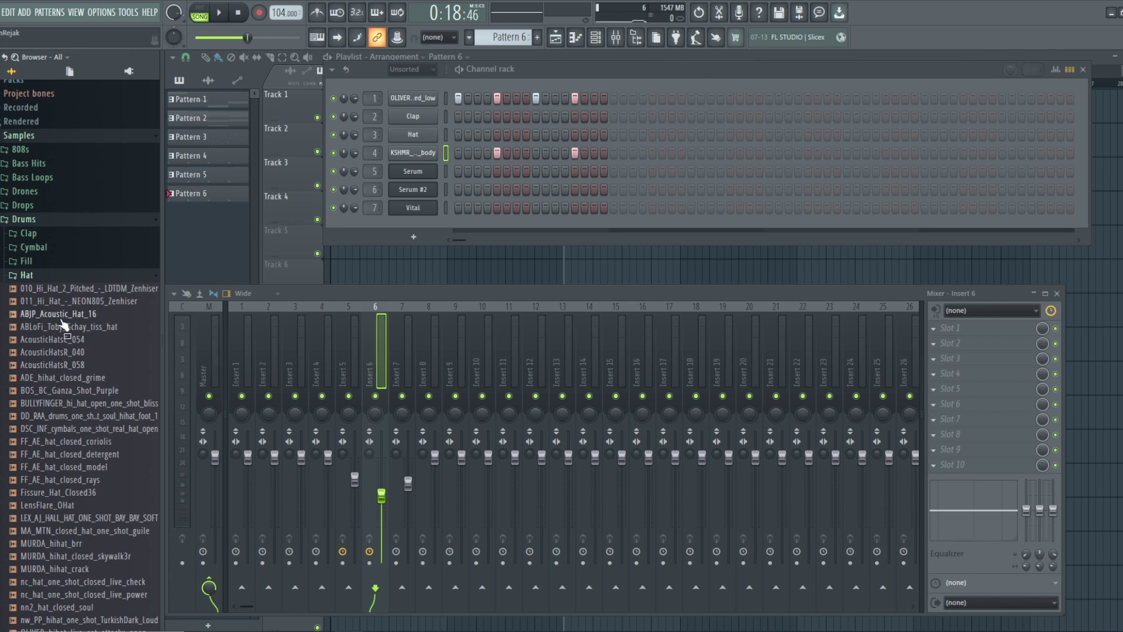
pyautogui.press('space')
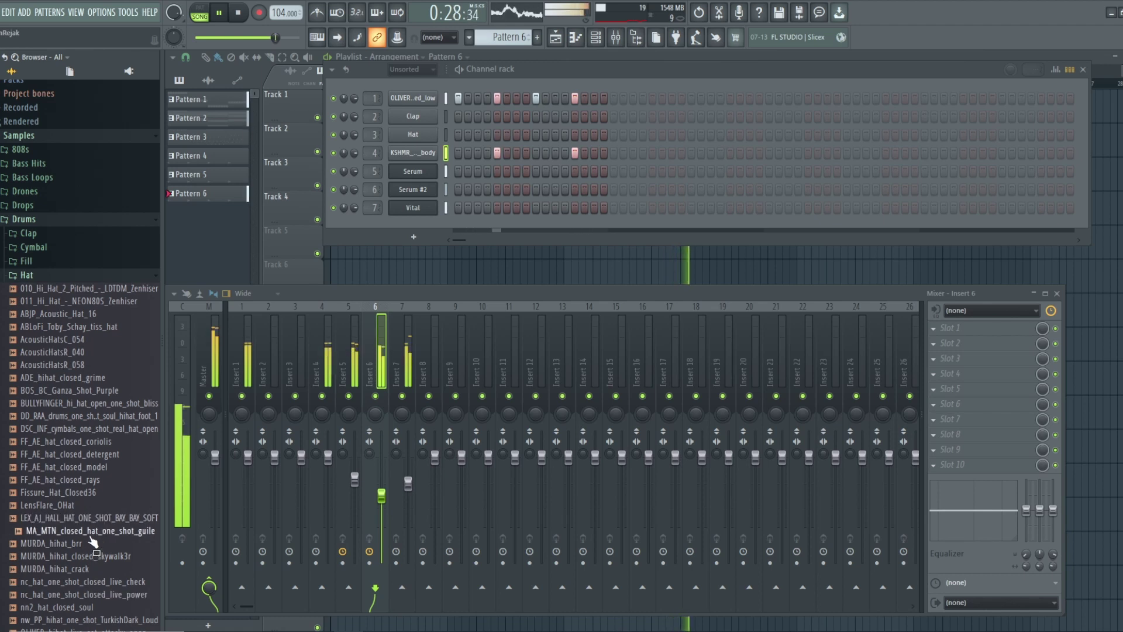
pyautogui.scroll(-3, 92, 543)
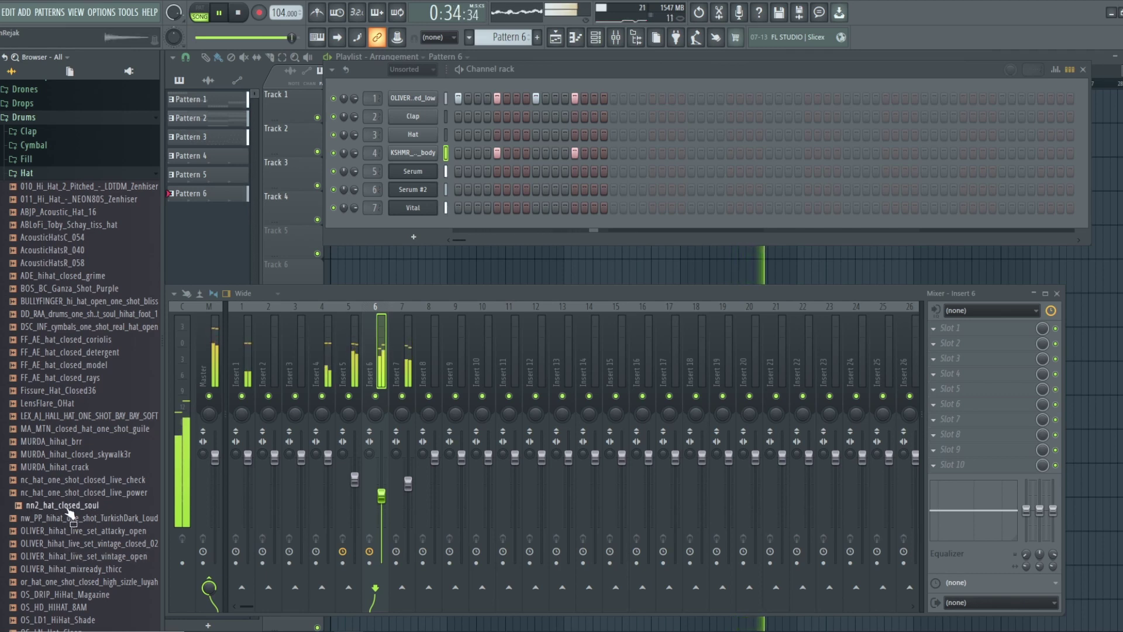
pyautogui.moveTo(69, 512)
pyautogui.mouseDown()
pyautogui.moveTo(409, 131)
pyautogui.moveTo(604, 134)
pyautogui.mouseUp()
pyautogui.press('space')
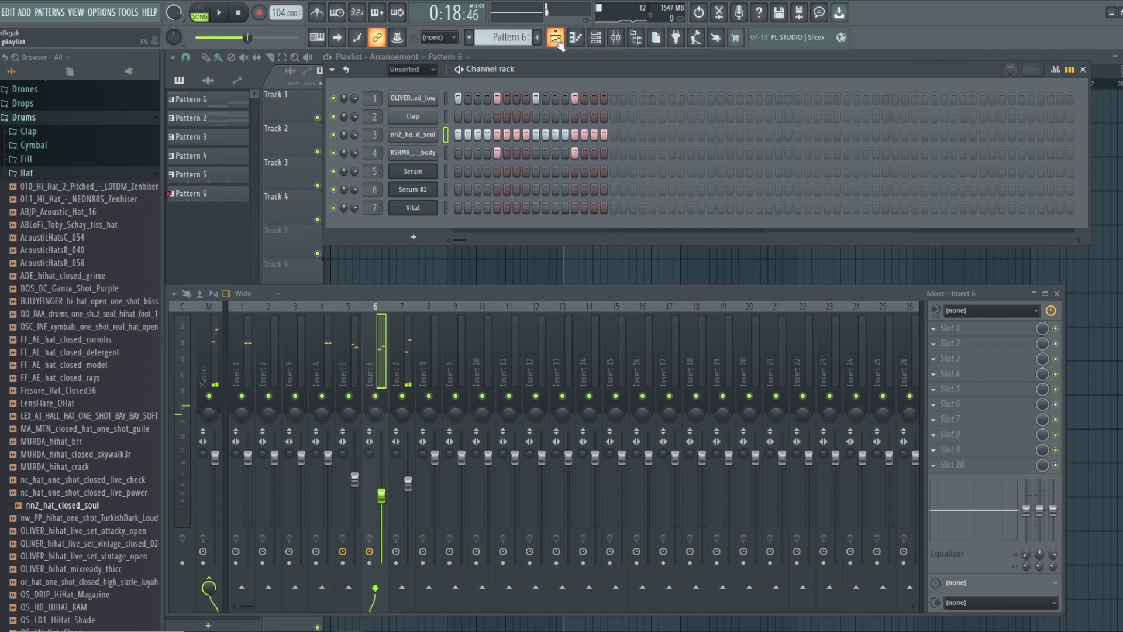
# - Hide the mixer, listen to the new hats in the song and audition ADE_hihat_closed_grime
pyautogui.click(556, 37)
pyautogui.press('space')
pyautogui.press('F6')
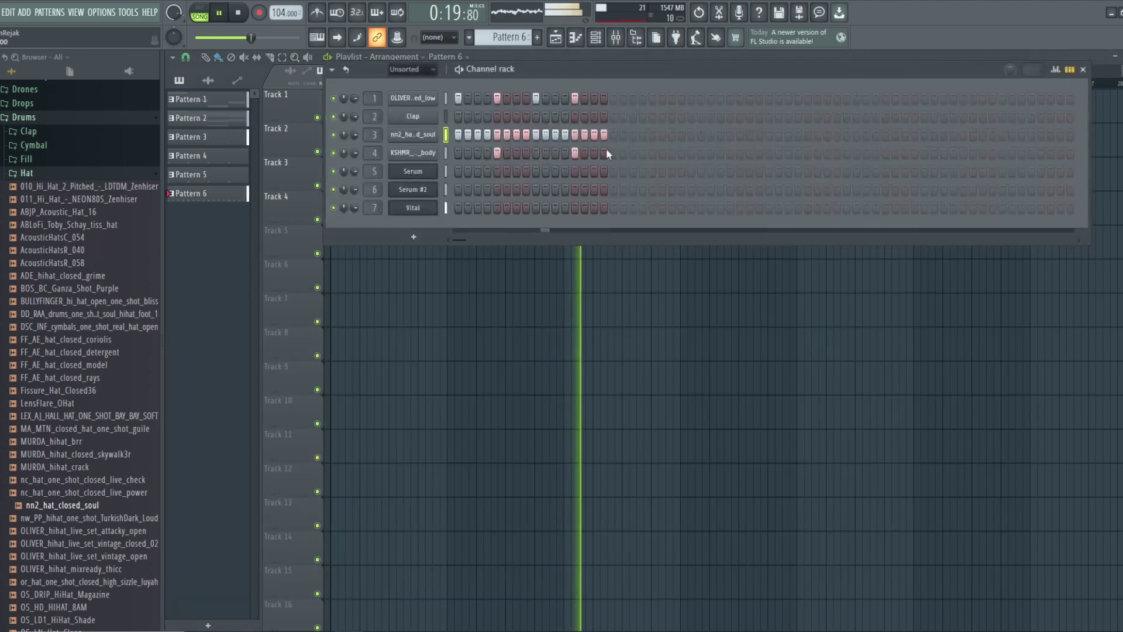
pyautogui.moveTo(53, 300); pyautogui.dragTo(51, 276)
pyautogui.press('space')
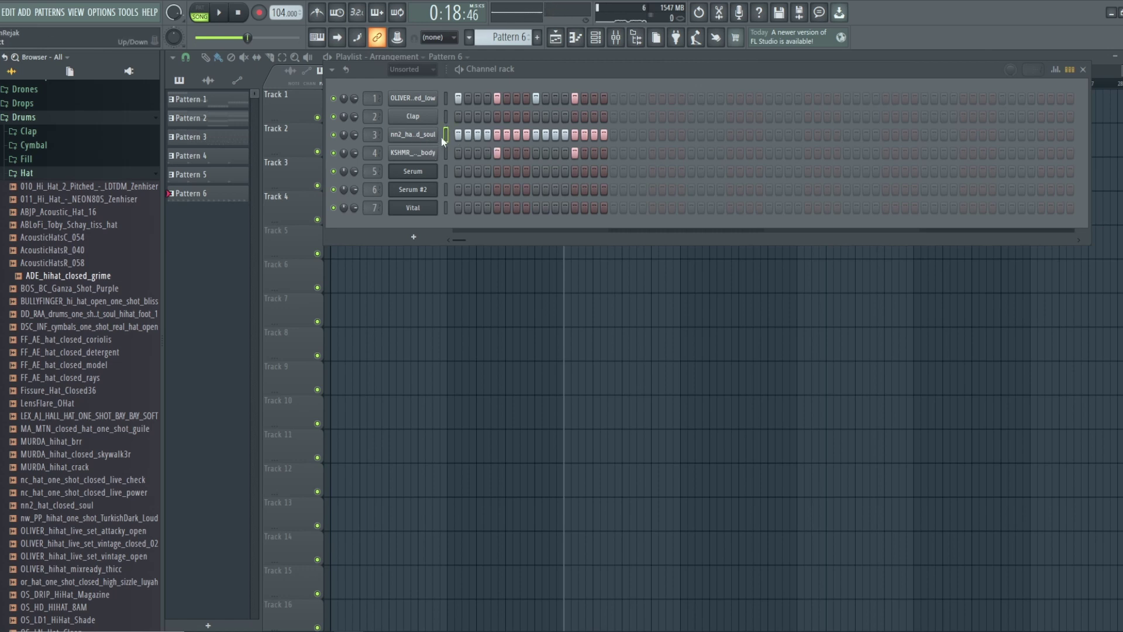
# - Vary the hat's velocities in the graph editor: even steps at about 46% and odd steps from step 3 at about 77%
pyautogui.click(1055, 69)
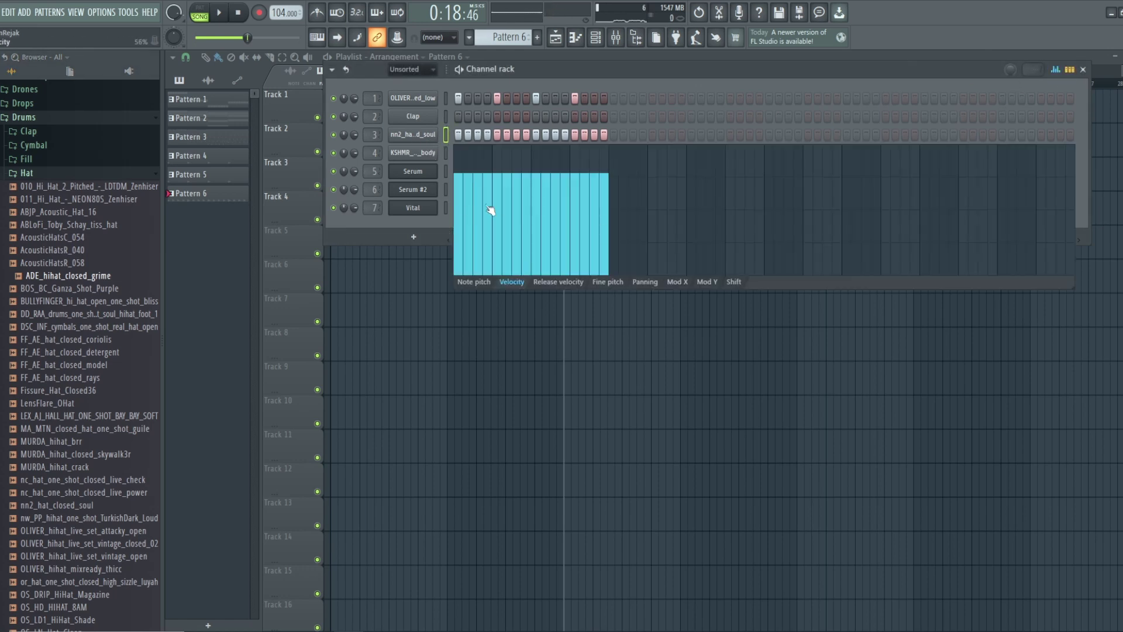
pyautogui.moveTo(472, 223); pyautogui.dragTo(615, 220)
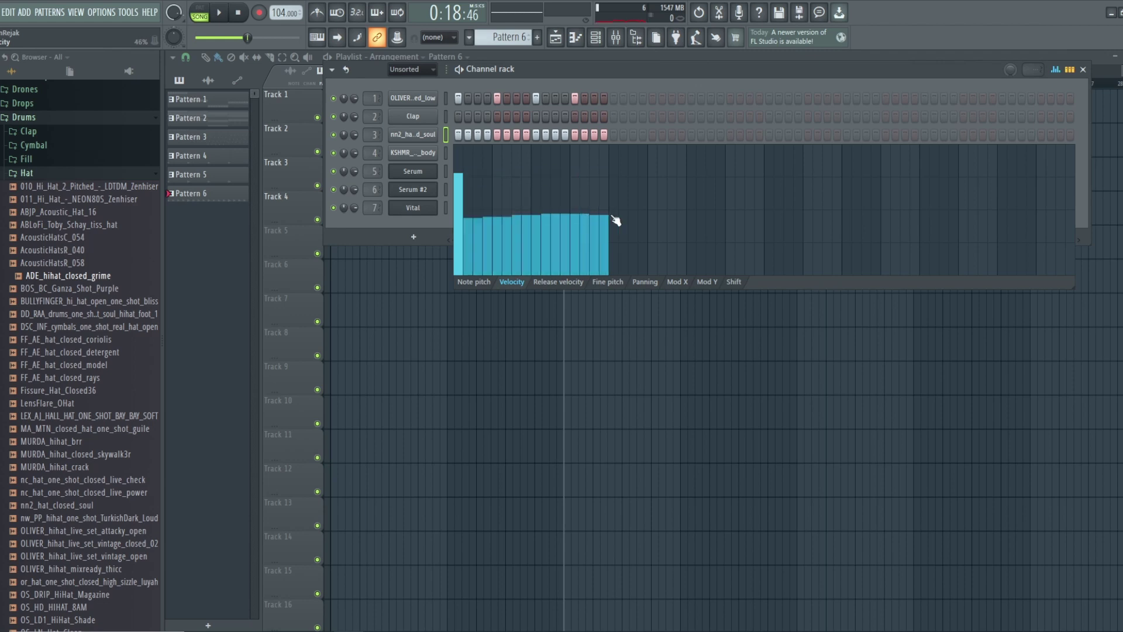
pyautogui.click(478, 178)
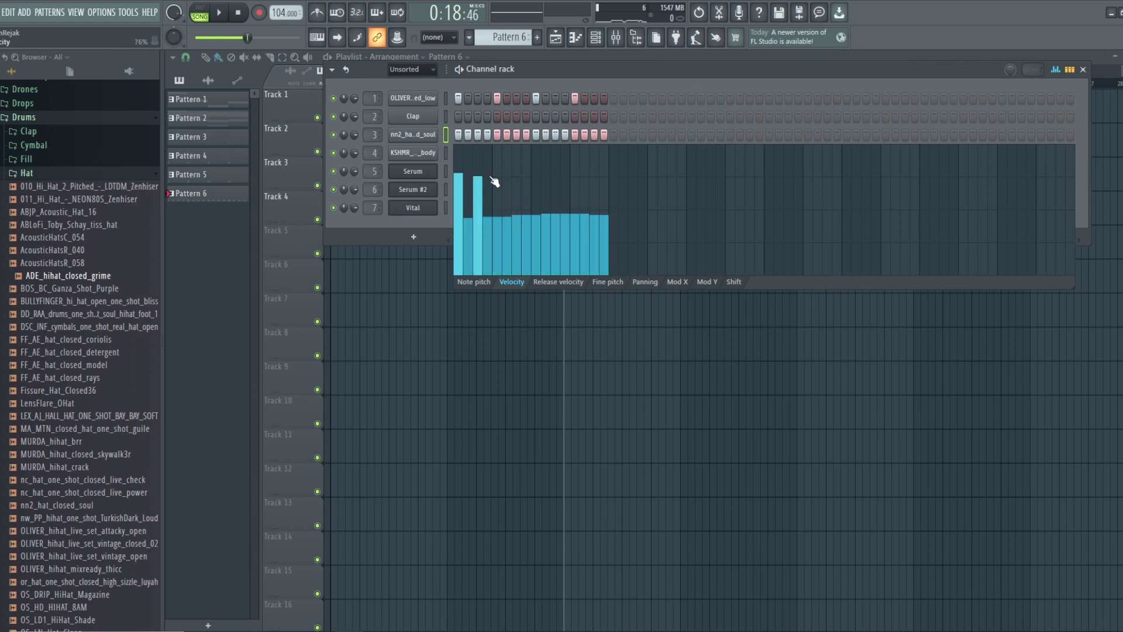
pyautogui.click(497, 177)
pyautogui.click(516, 176)
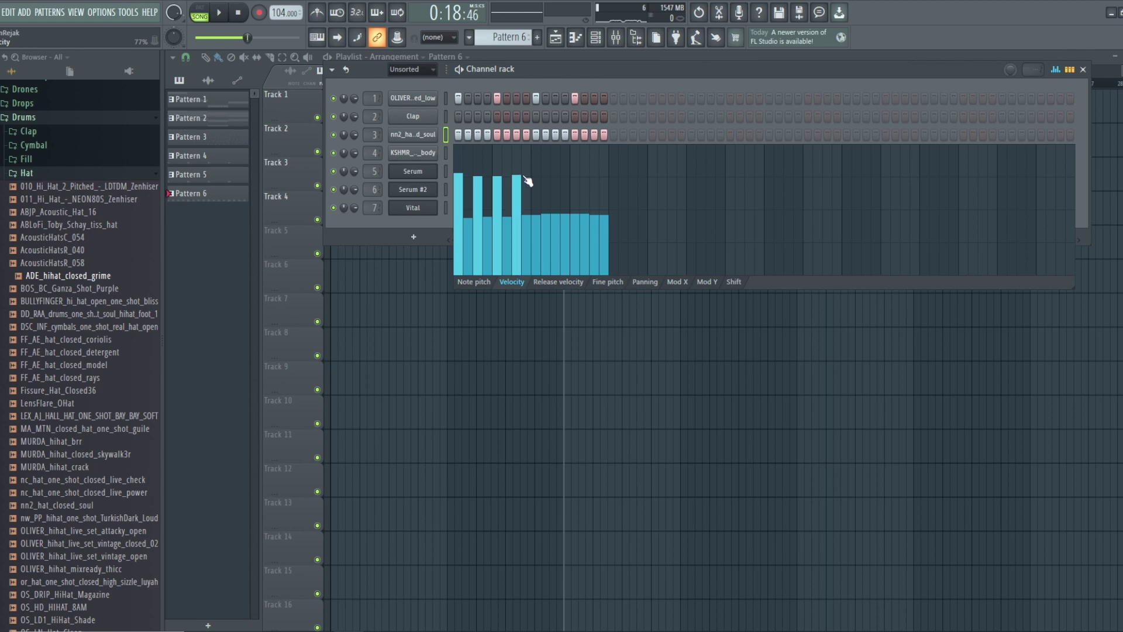
pyautogui.click(535, 176)
pyautogui.click(555, 176)
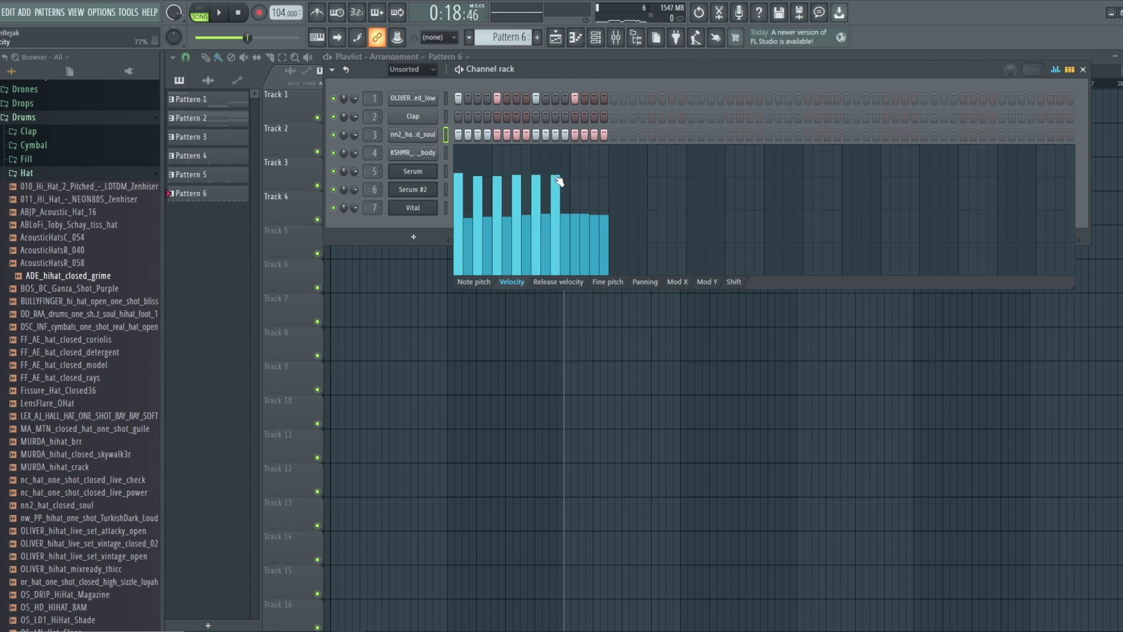
pyautogui.click(575, 175)
pyautogui.click(594, 176)
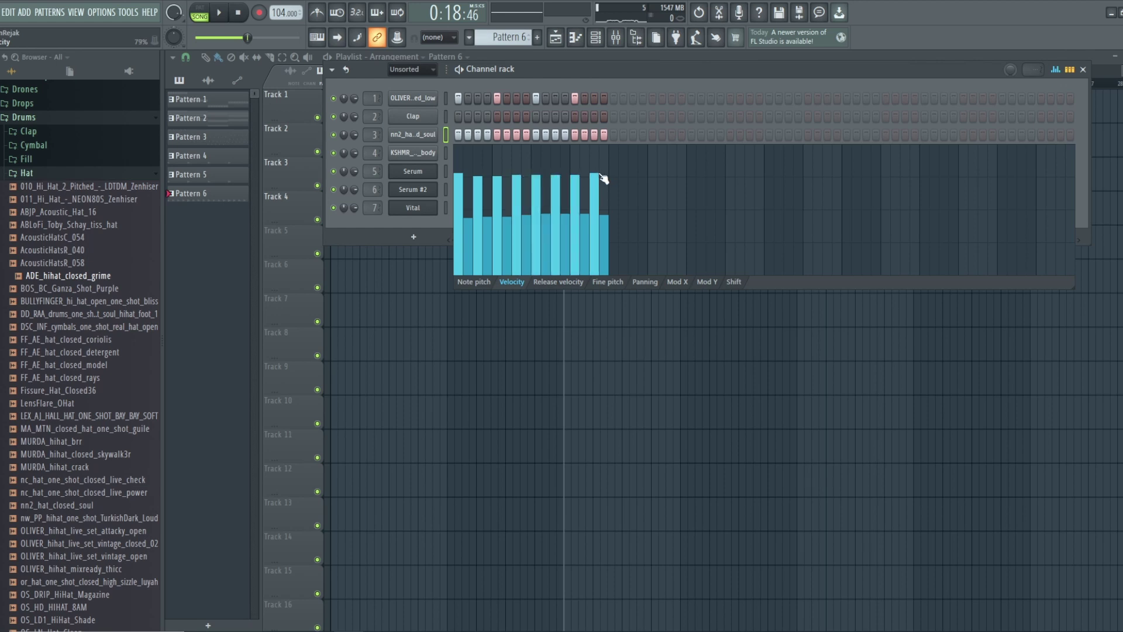
# - Lower the velocities of hat steps 3, 7, 11 and 15 to about 48% while the song plays
pyautogui.press('space')
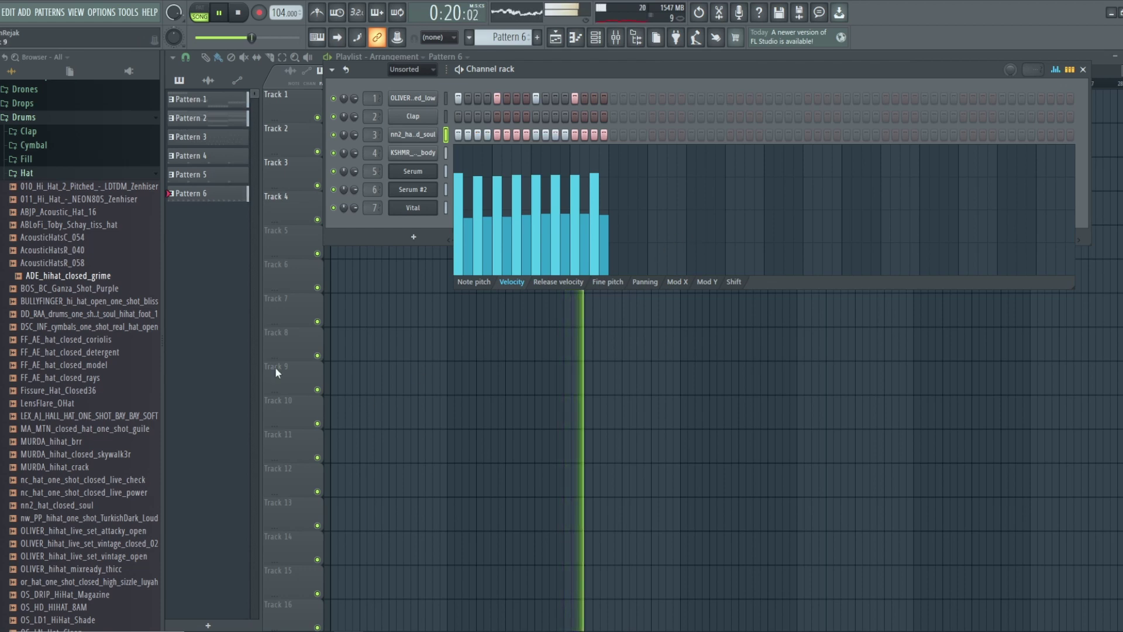
pyautogui.click(478, 215)
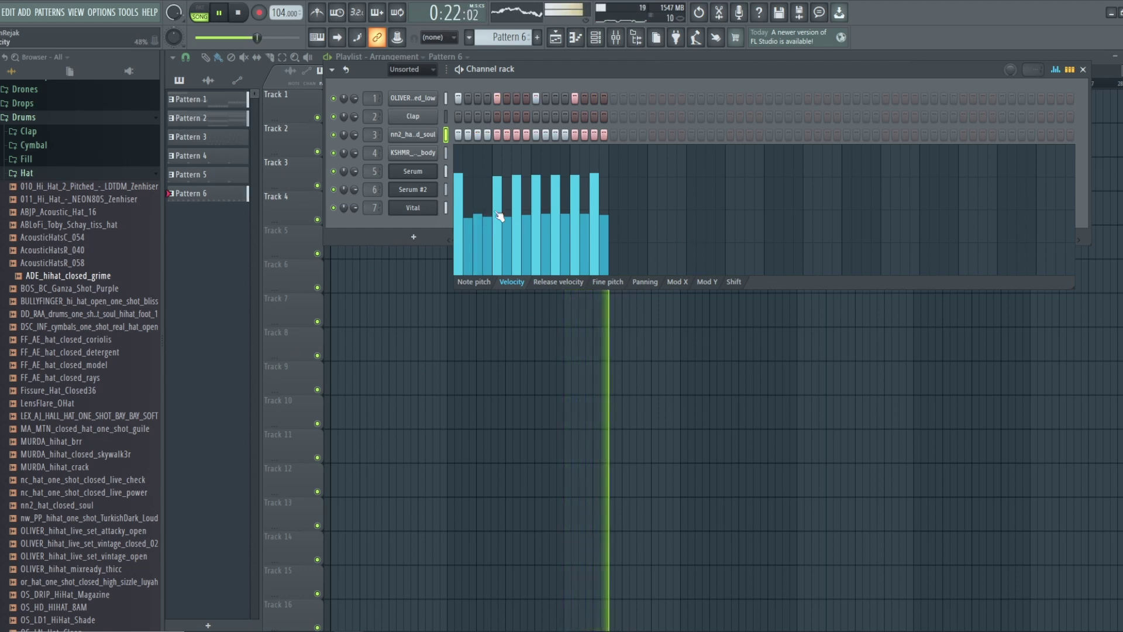
pyautogui.click(517, 213)
pyautogui.click(555, 214)
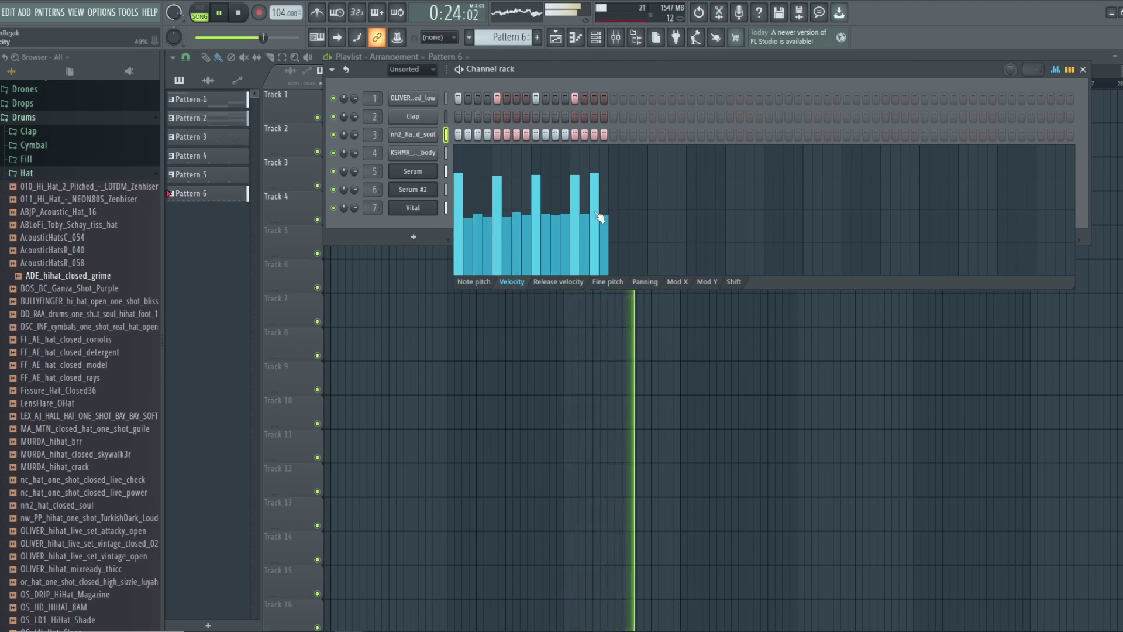
pyautogui.click(594, 214)
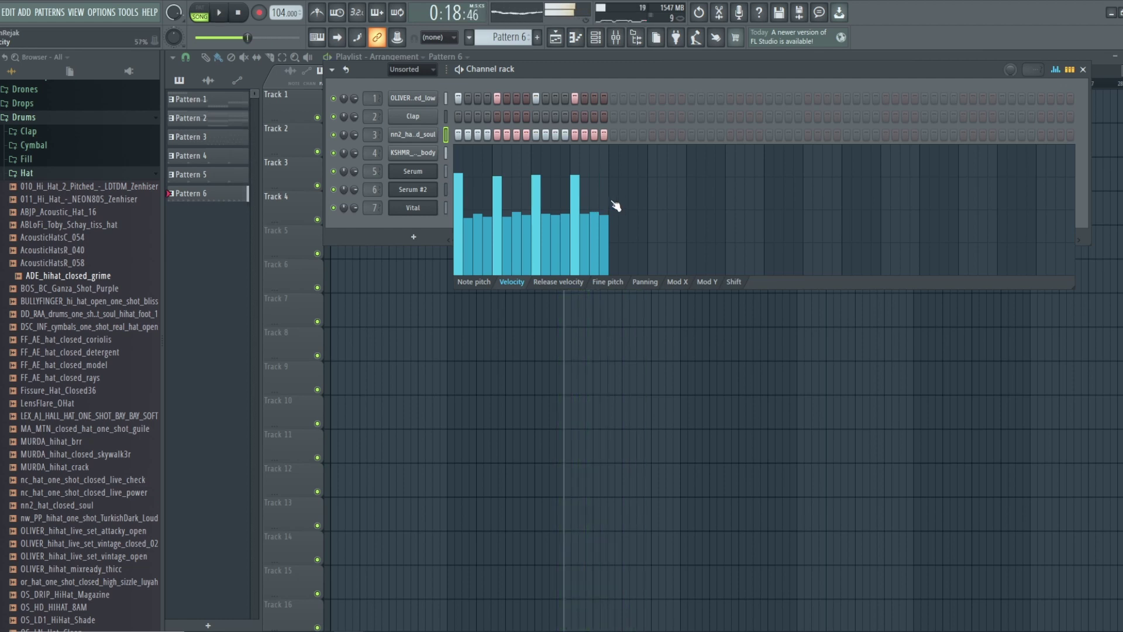
pyautogui.press('space')
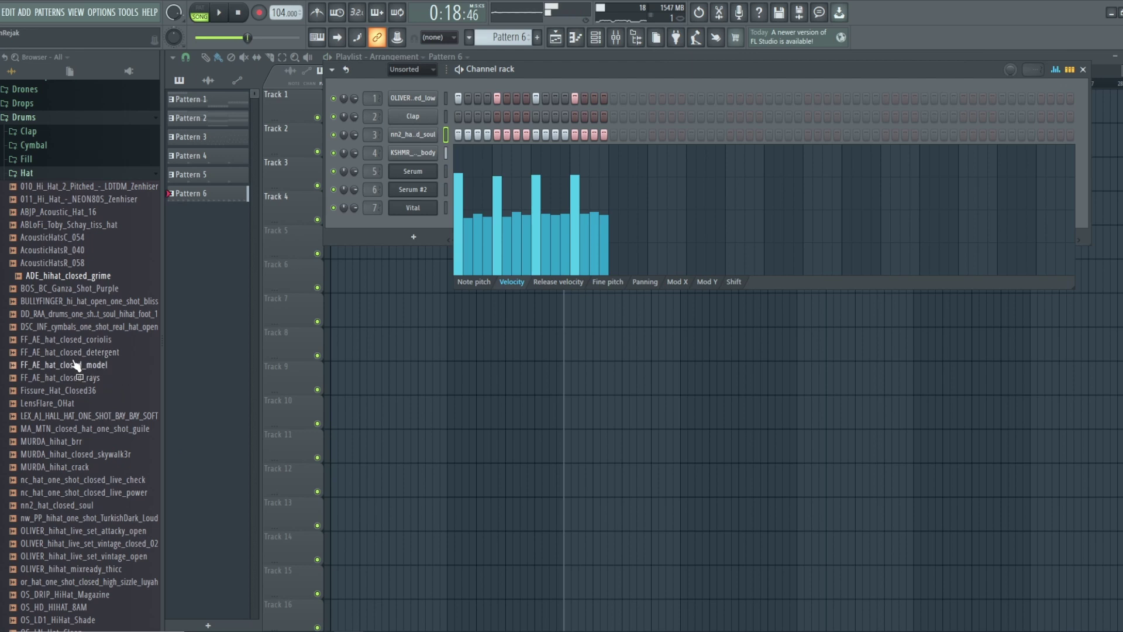
# - Close the graph editor, audition other hats and replace the hat channel's sample with ABJP_Acoustic_Hat_16
pyautogui.click(125, 279)
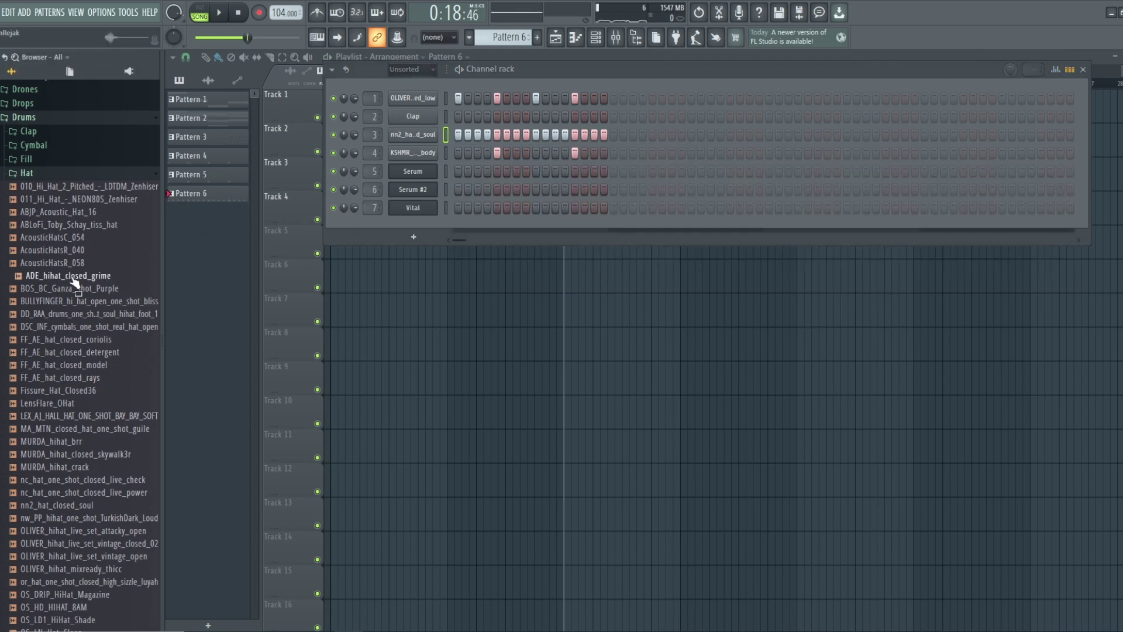
pyautogui.click(72, 264)
pyautogui.click(74, 251)
pyautogui.press('space')
pyautogui.click(78, 227)
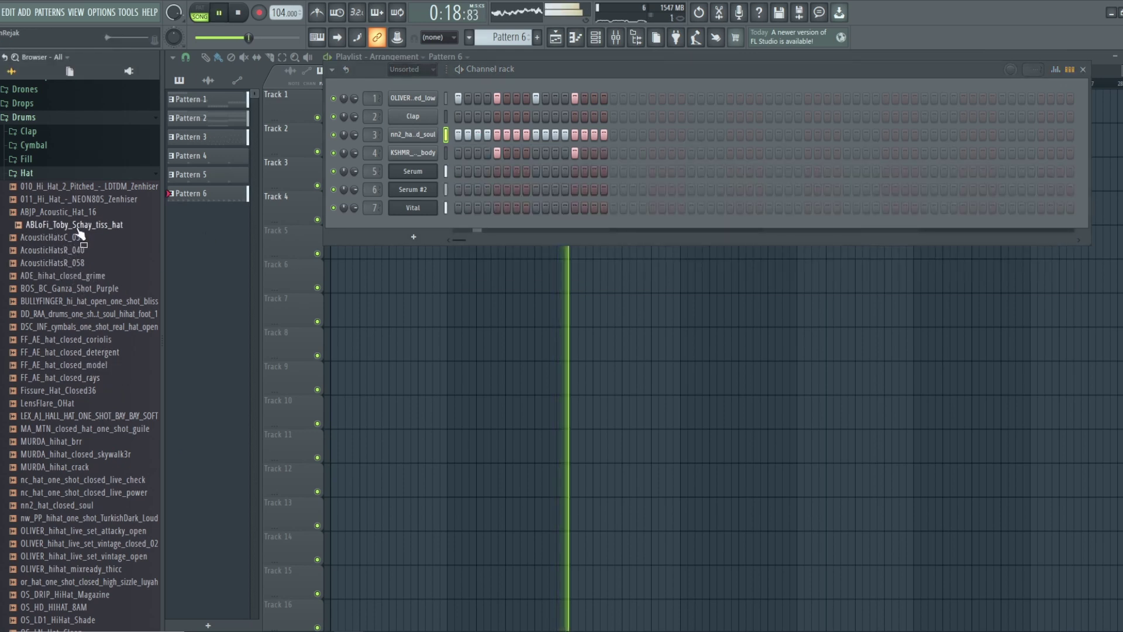
pyautogui.click(70, 212)
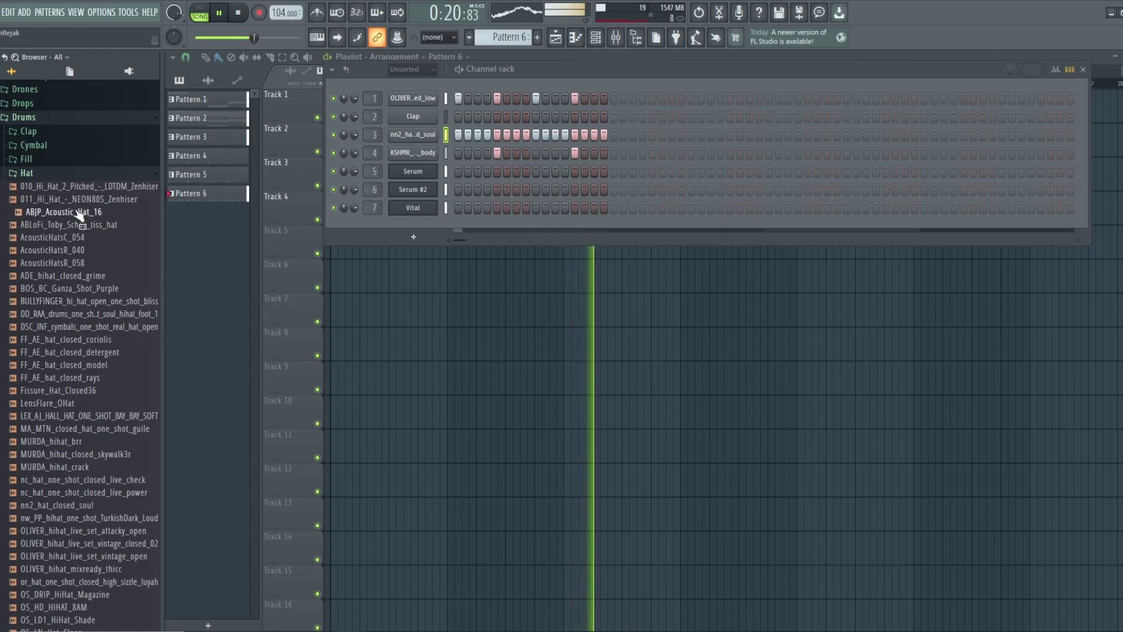
pyautogui.moveTo(82, 213); pyautogui.dragTo(430, 136)
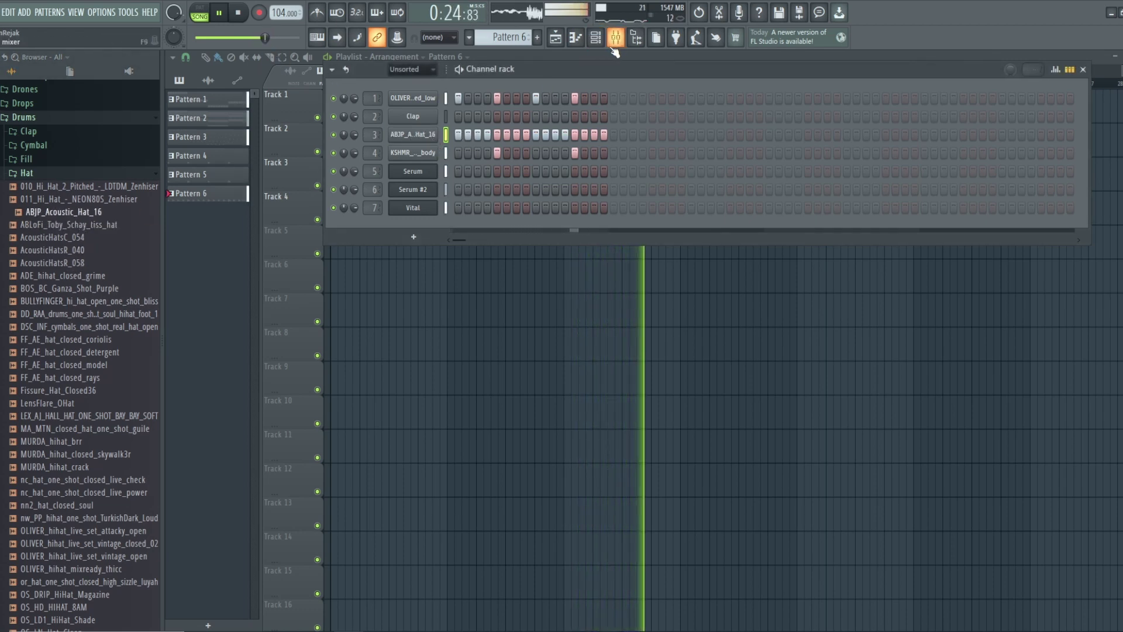
# - Show the mixer and lower the hat's Insert 3 fader to about -7.5 dB during playback
pyautogui.press('F9')
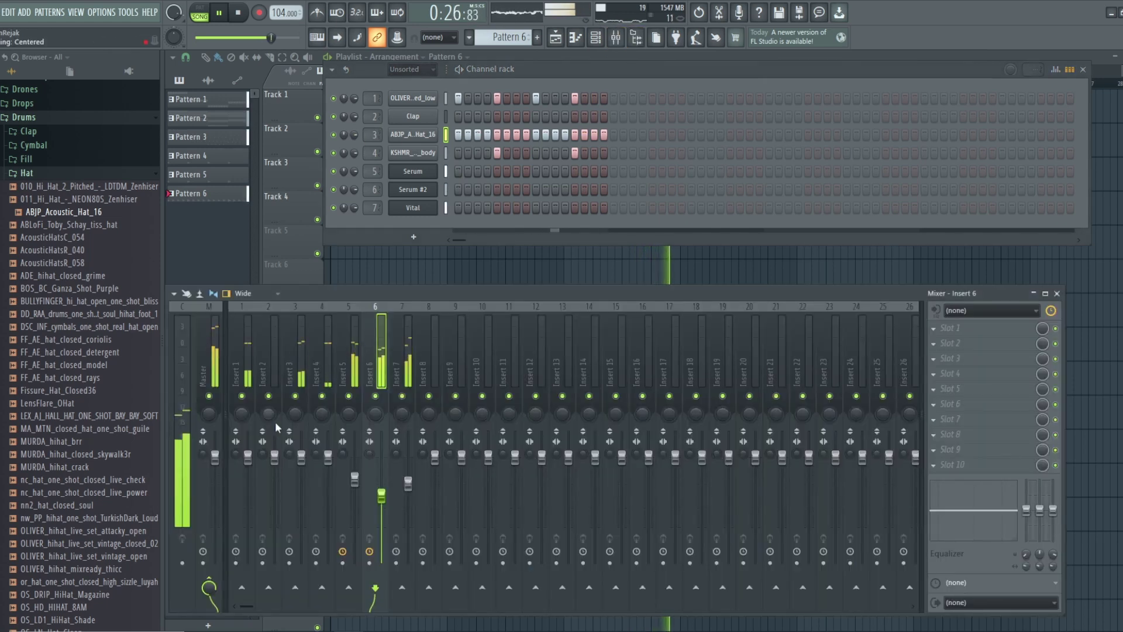
pyautogui.moveTo(308, 456); pyautogui.dragTo(301, 484)
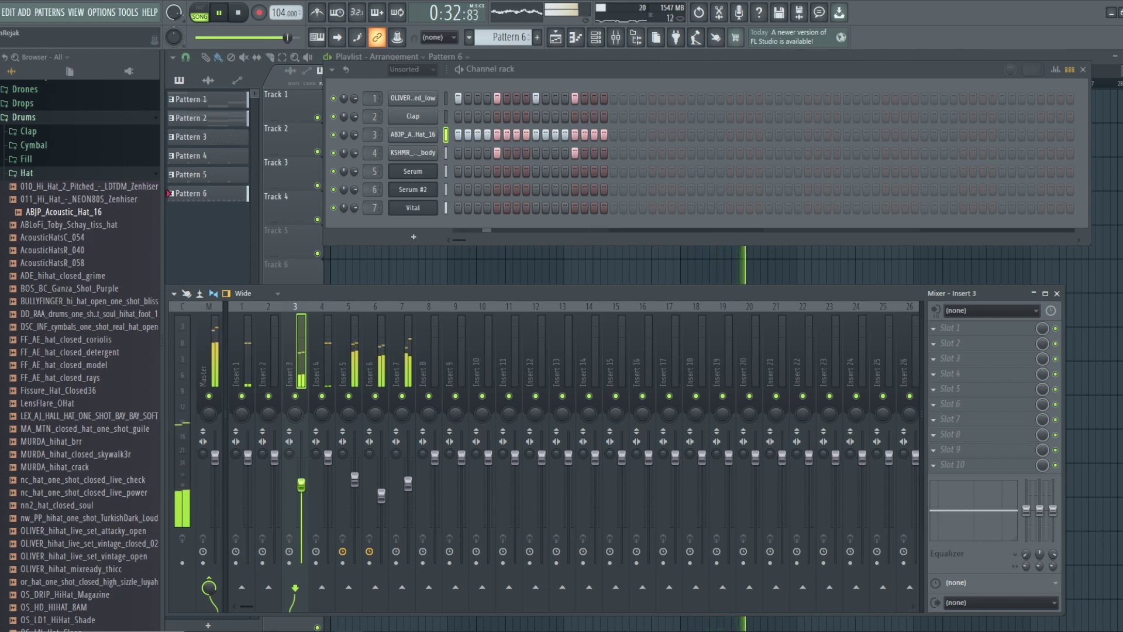
pyautogui.moveTo(302, 485); pyautogui.dragTo(301, 490)
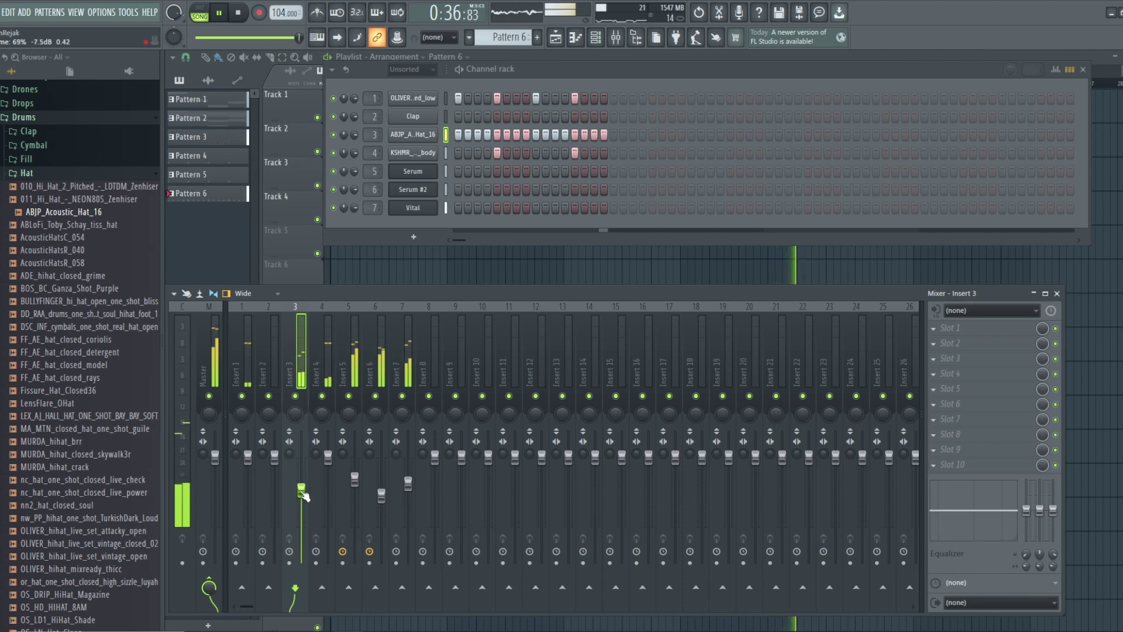
pyautogui.press('space')
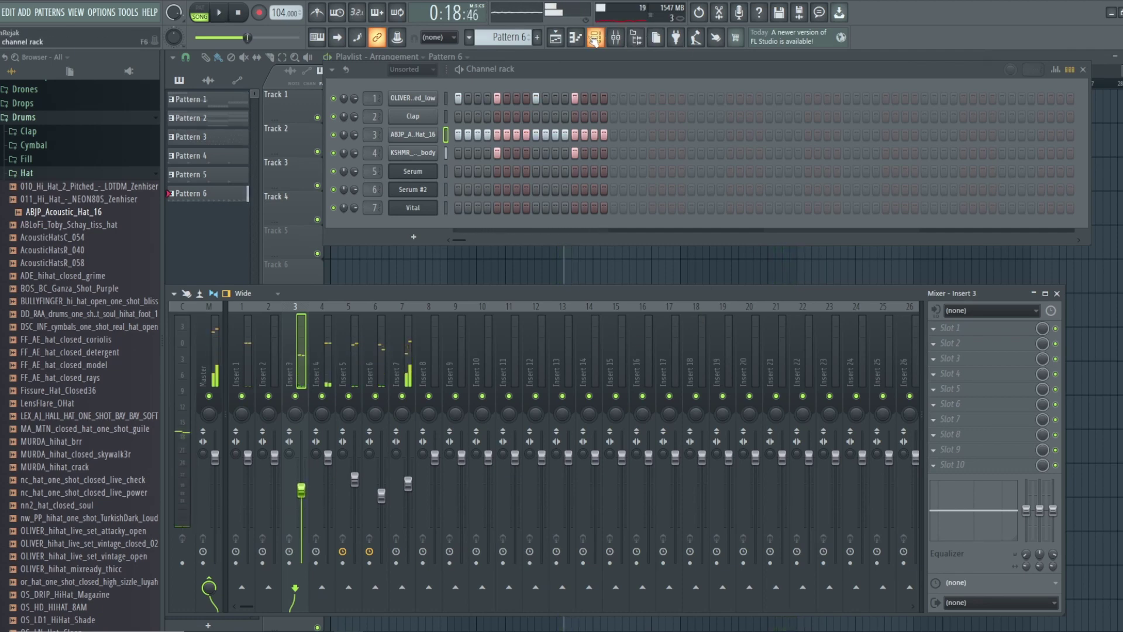
# - Check the playlist arrangement, bring back the mixer and channel rack, and create Pattern 7
pyautogui.click(558, 46)
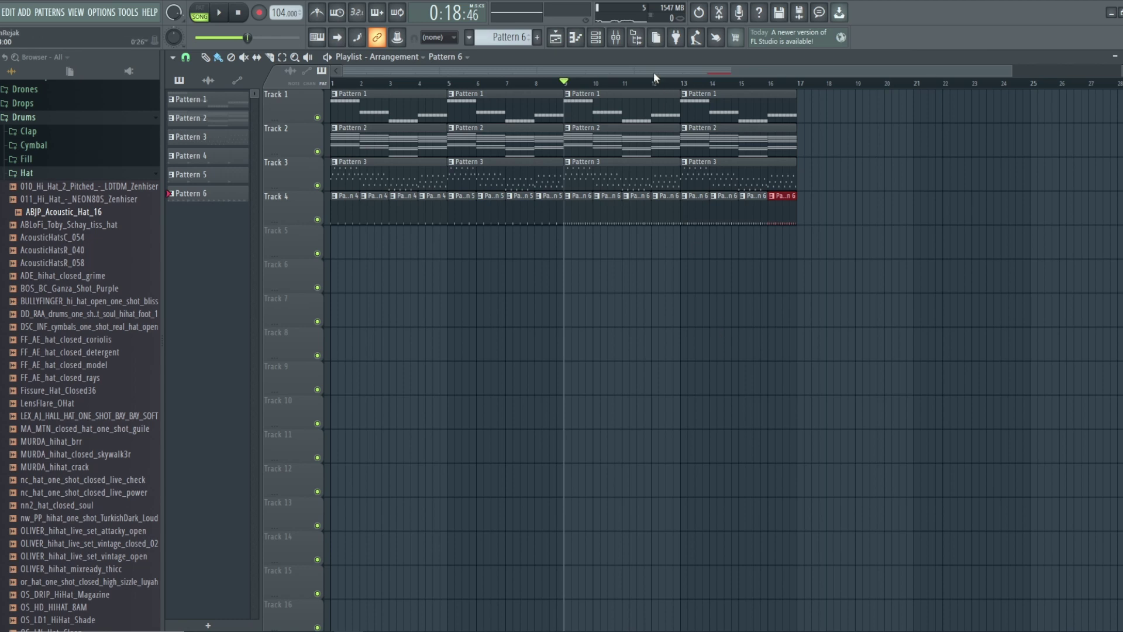
pyautogui.click(616, 39)
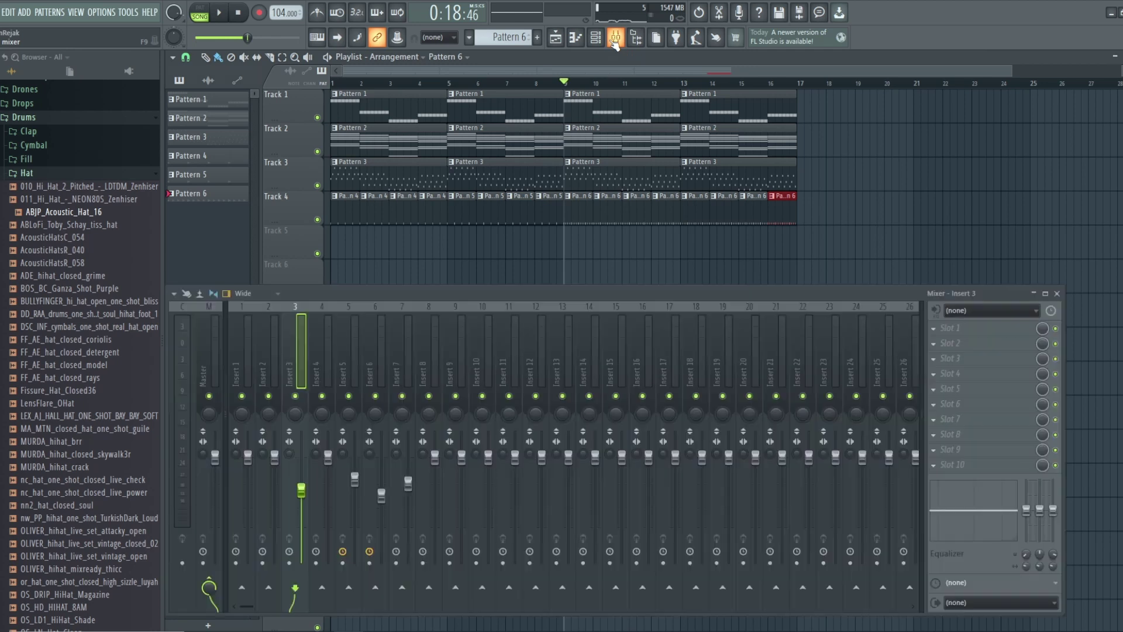
pyautogui.click(595, 39)
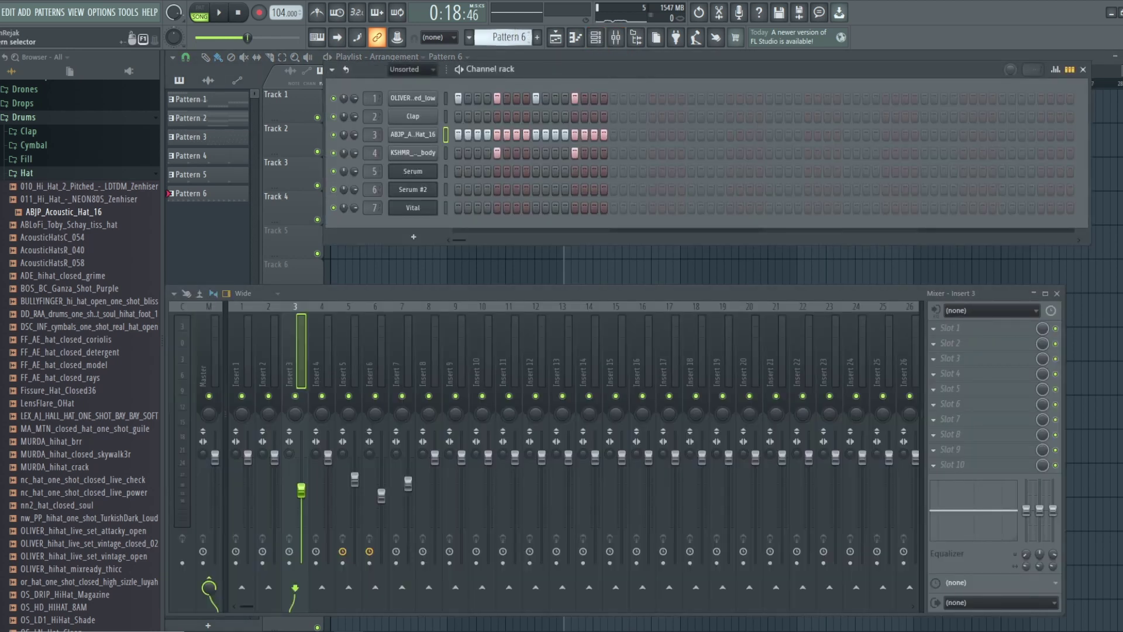
pyautogui.click(537, 37)
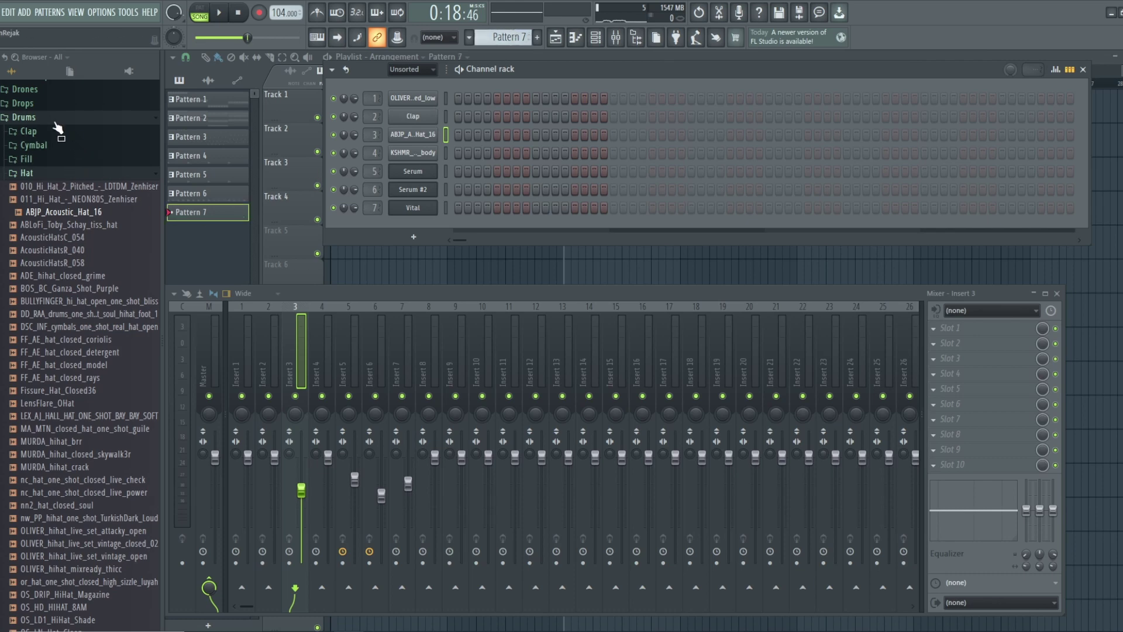
# - Collapse the drum samples, browse to the Synth special generators and add another Serum instance to the channel rack
pyautogui.click(54, 120)
pyautogui.scroll(4, 80, 184)
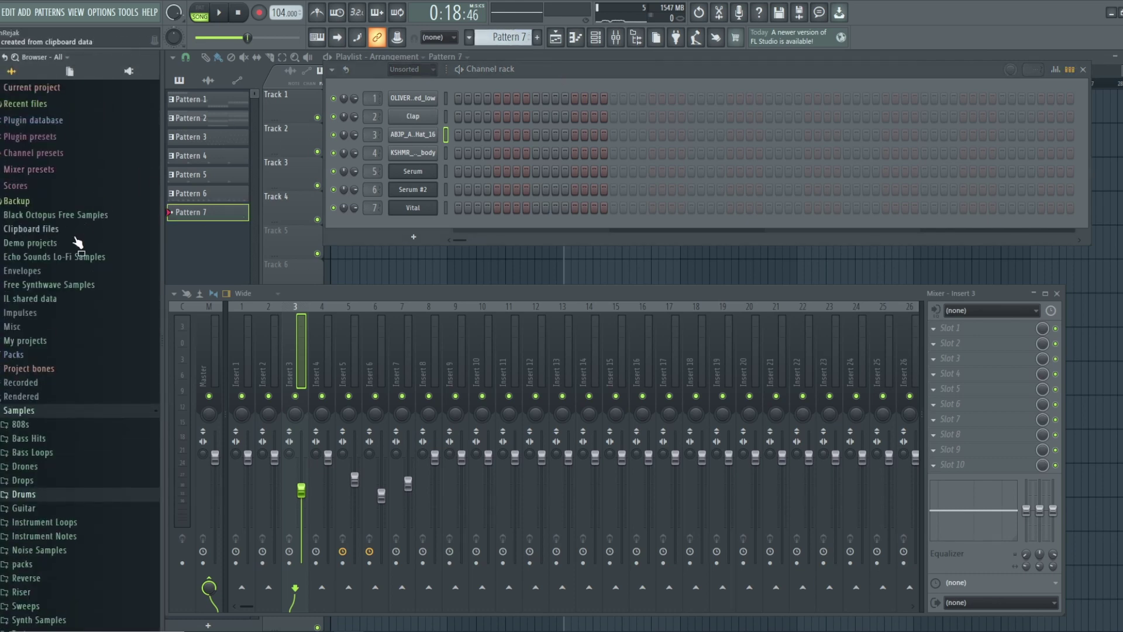
pyautogui.click(29, 120)
pyautogui.click(58, 155)
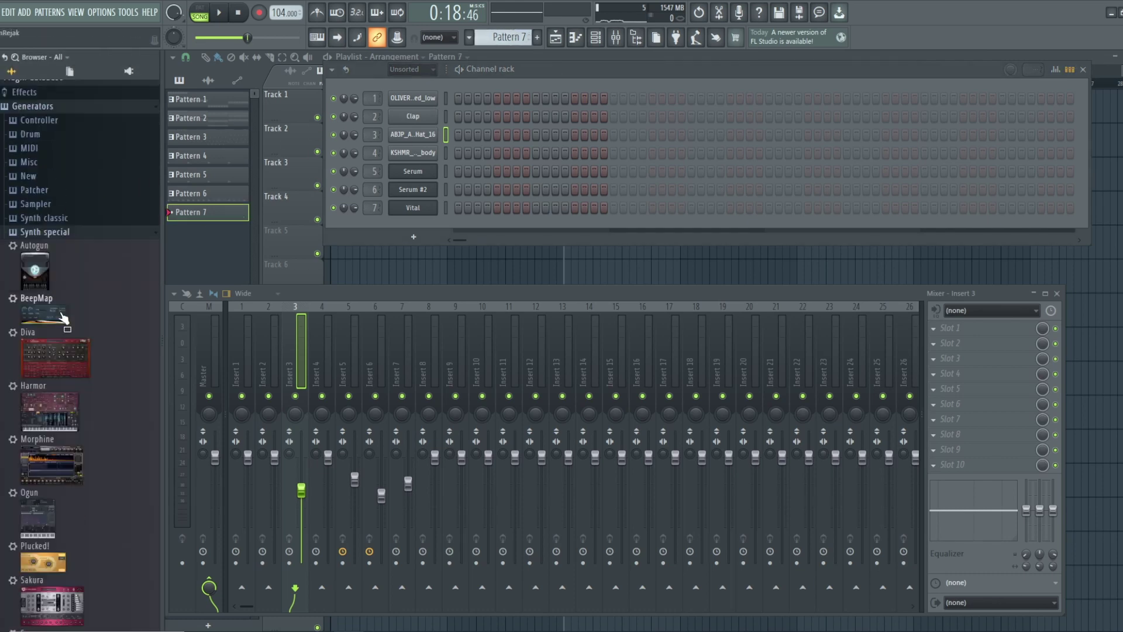
pyautogui.scroll(-8, 70, 447)
pyautogui.moveTo(44, 397); pyautogui.dragTo(426, 218)
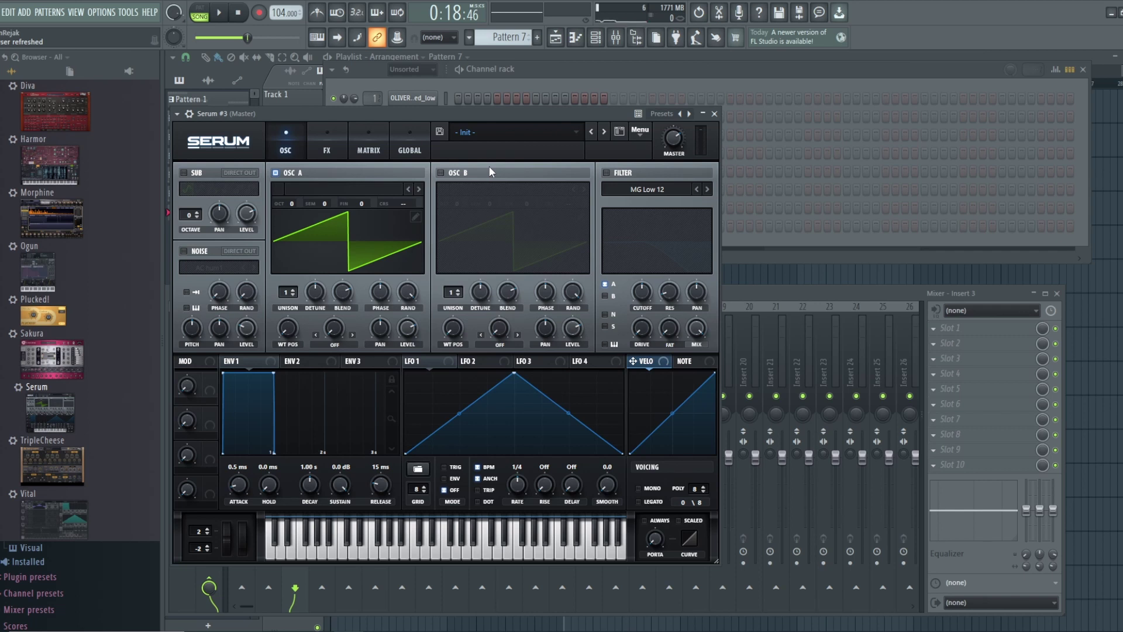
# - Route the new Serum #3 channel to mixer Insert 8
pyautogui.click(595, 38)
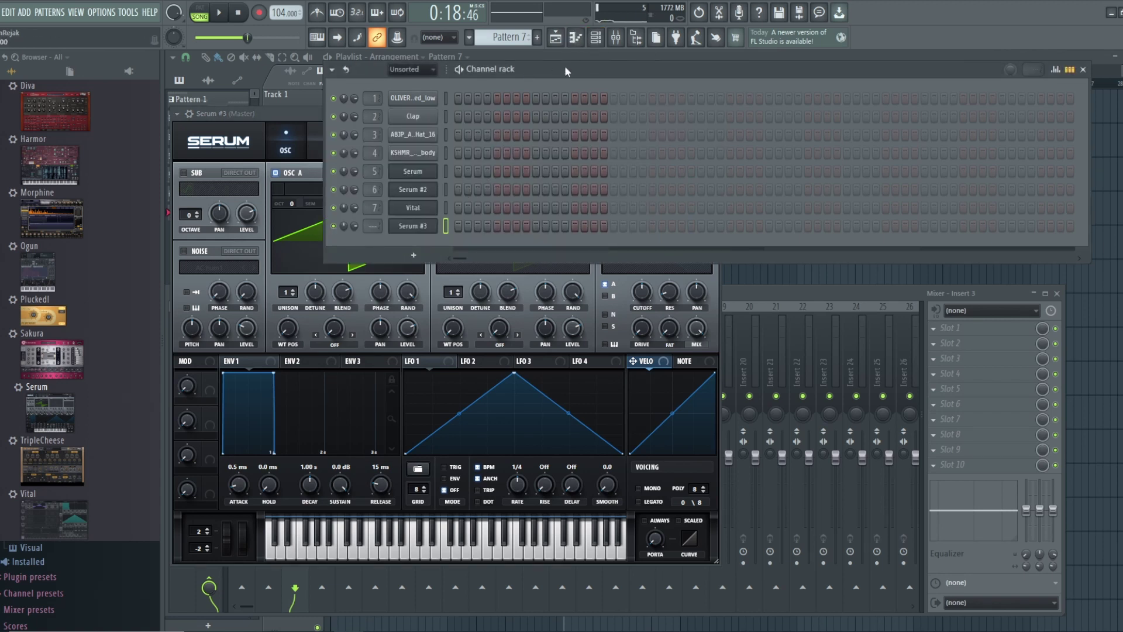
pyautogui.scroll(9, 374, 227)
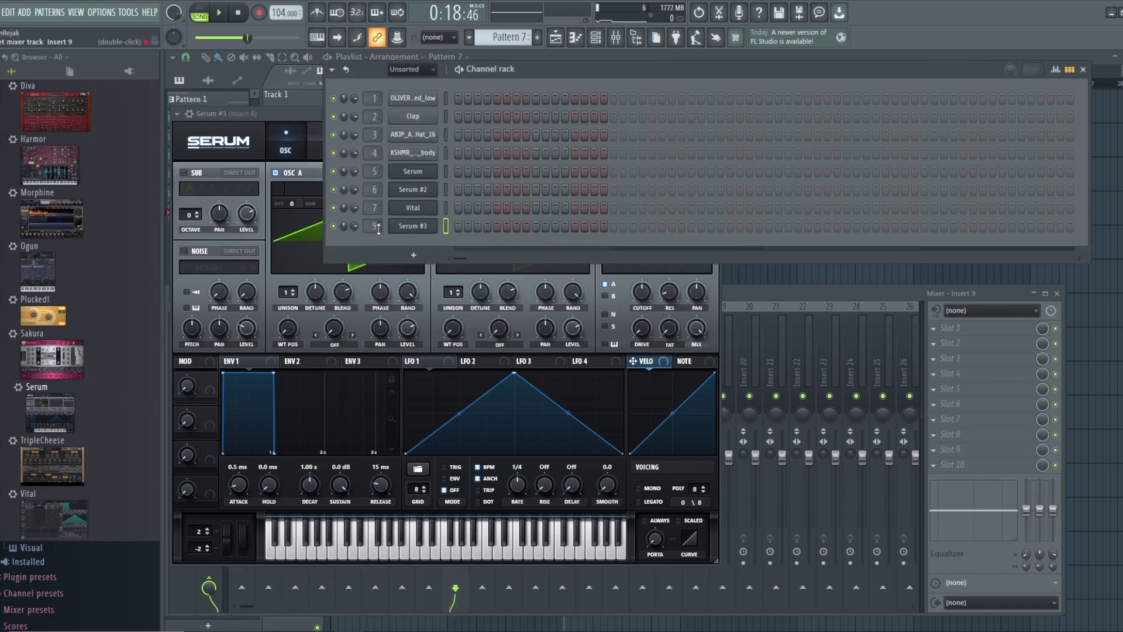
pyautogui.scroll(-1, 378, 228)
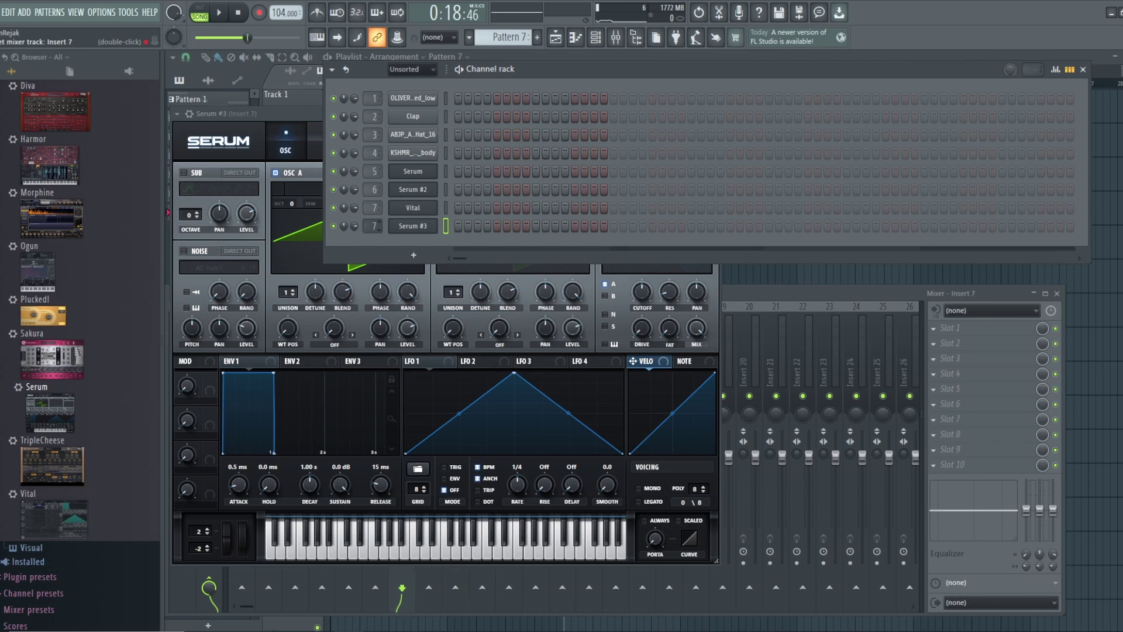
# - Show the playlist and place Pattern 7 at bar 1 of Track 5
pyautogui.click(555, 38)
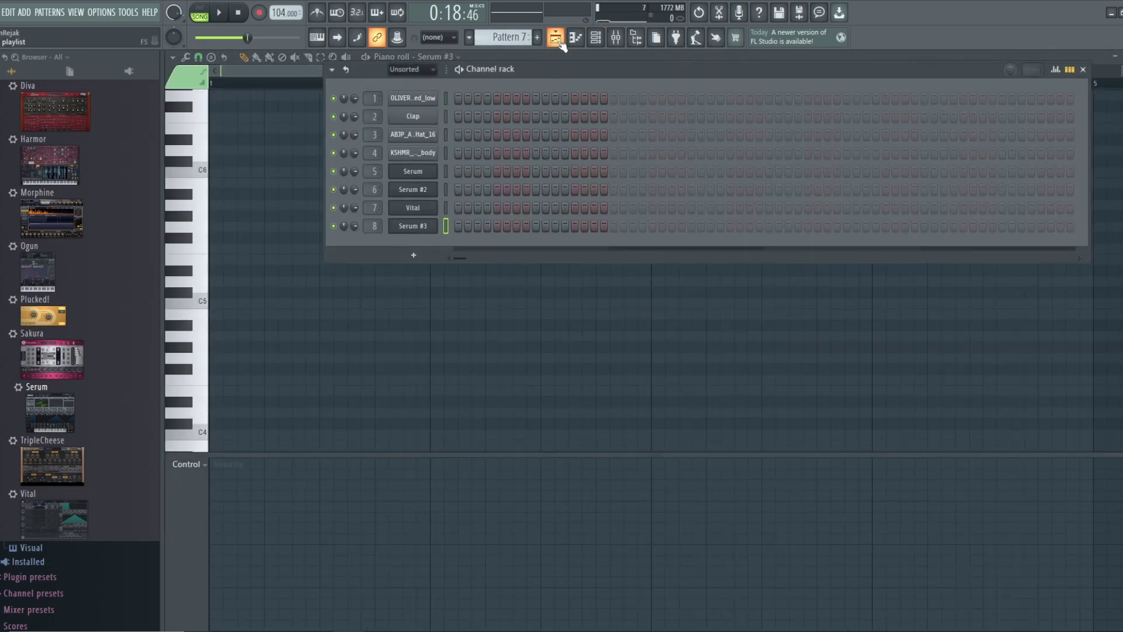
pyautogui.click(558, 43)
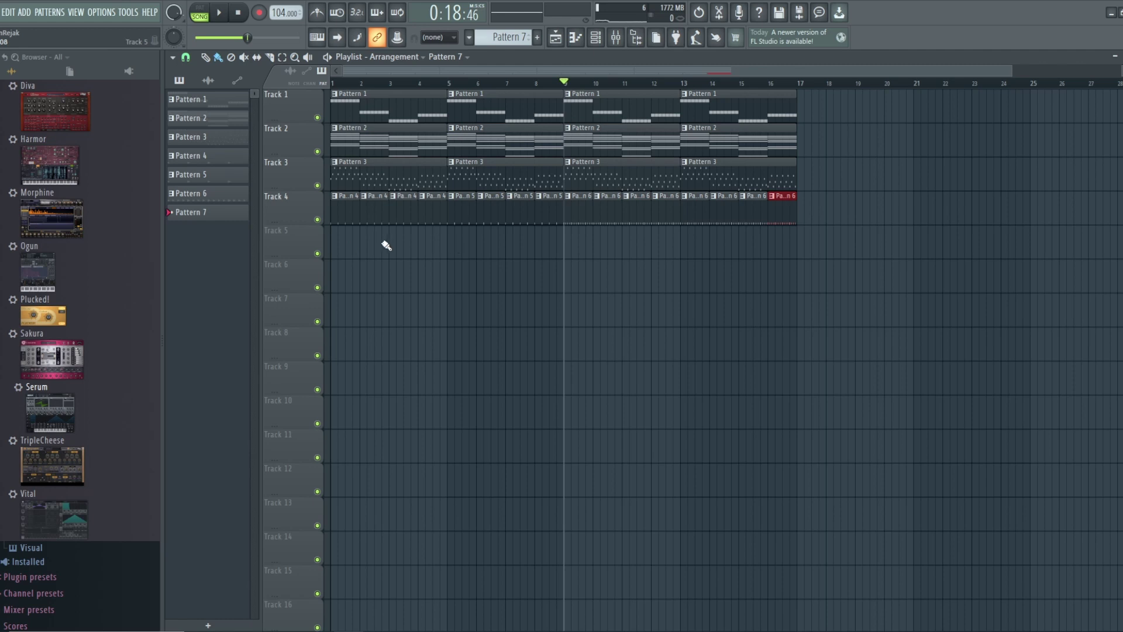
pyautogui.click(343, 244)
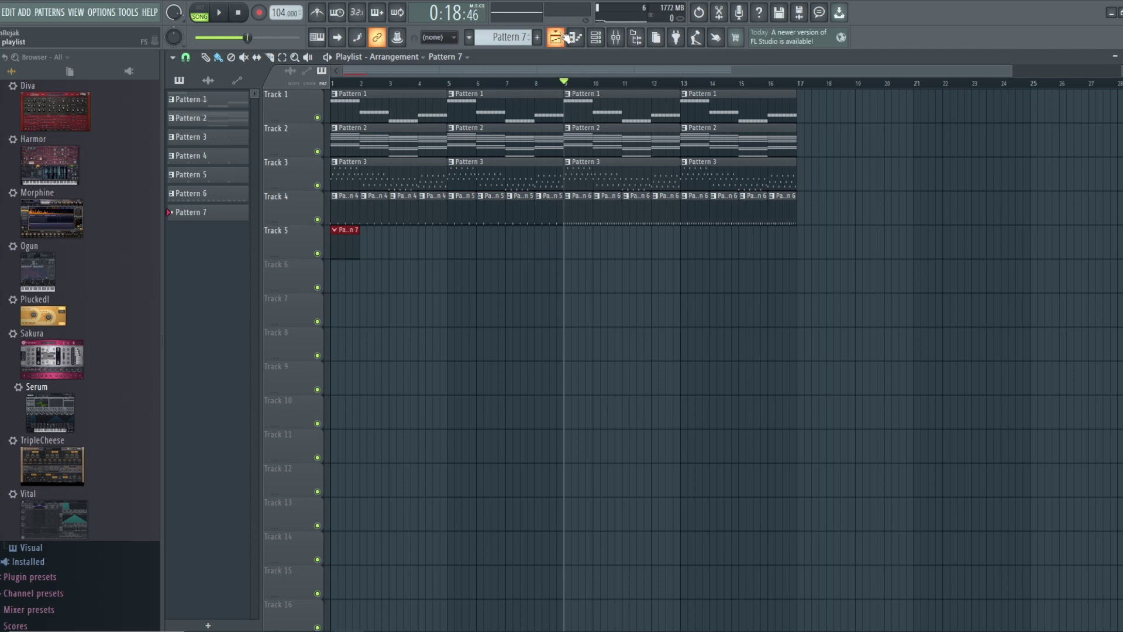
# - Draw a sustained E5 note for Serum #3 from bar 1 to bar 9, slicing off and deleting the excess
pyautogui.click(597, 39)
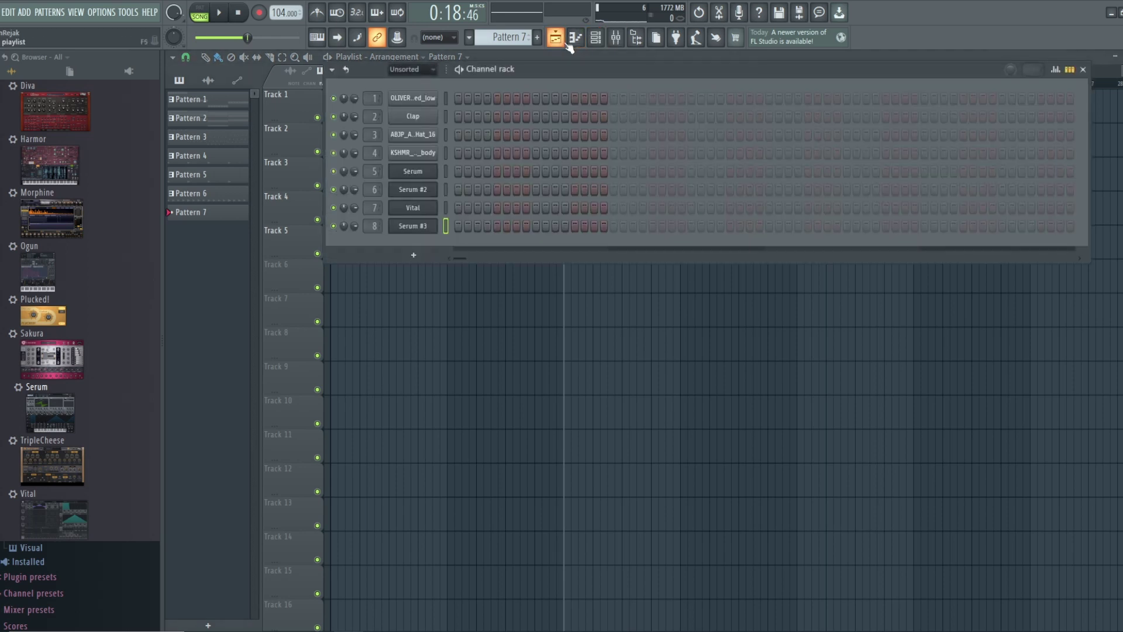
pyautogui.click(576, 41)
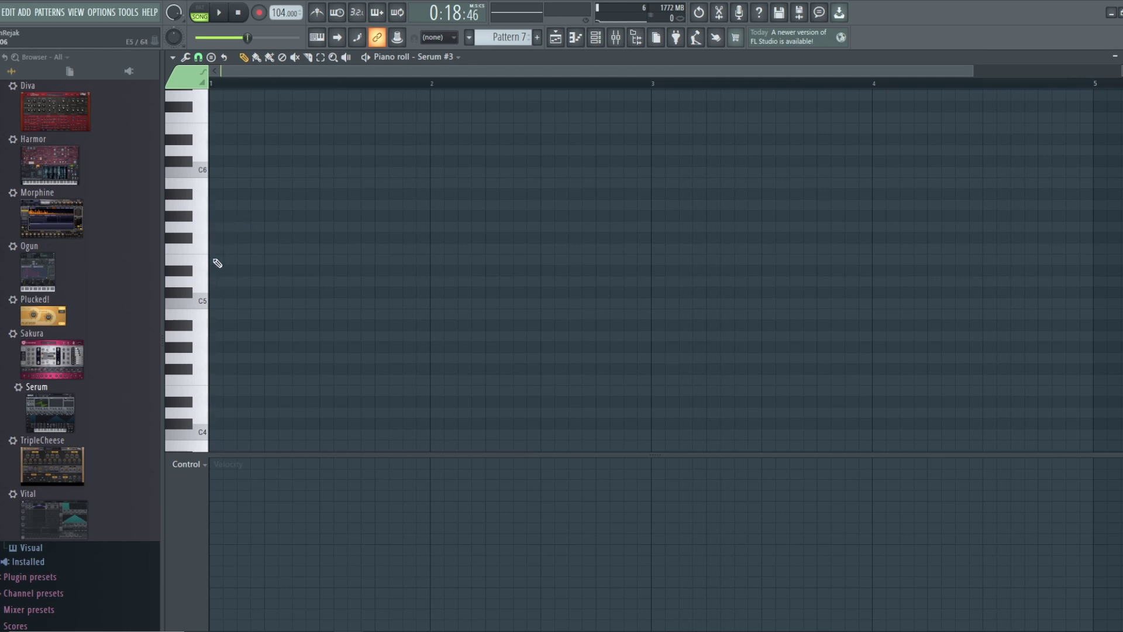
pyautogui.click(216, 259)
pyautogui.moveTo(218, 260); pyautogui.dragTo(1065, 258)
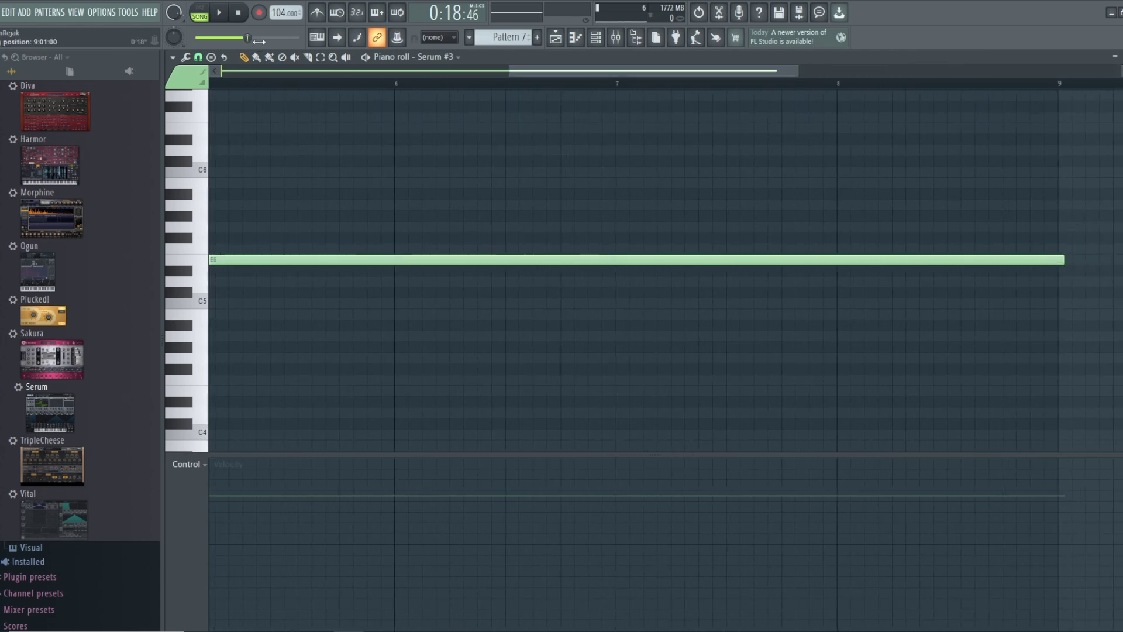
pyautogui.click(308, 57)
pyautogui.moveTo(1060, 253); pyautogui.dragTo(1060, 321)
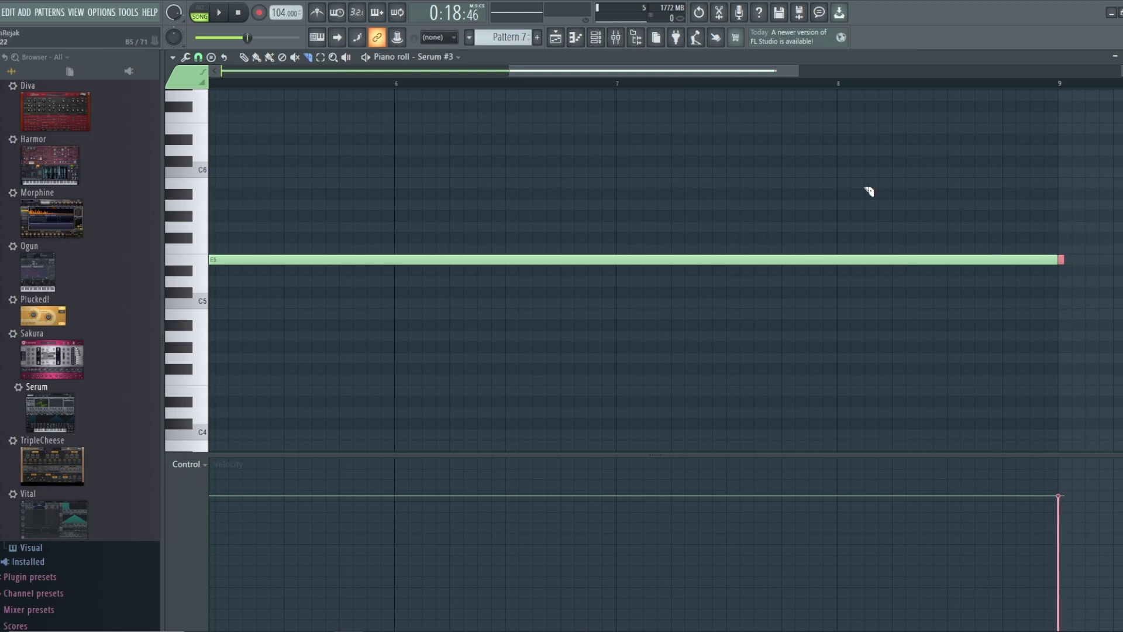
pyautogui.press('Delete')
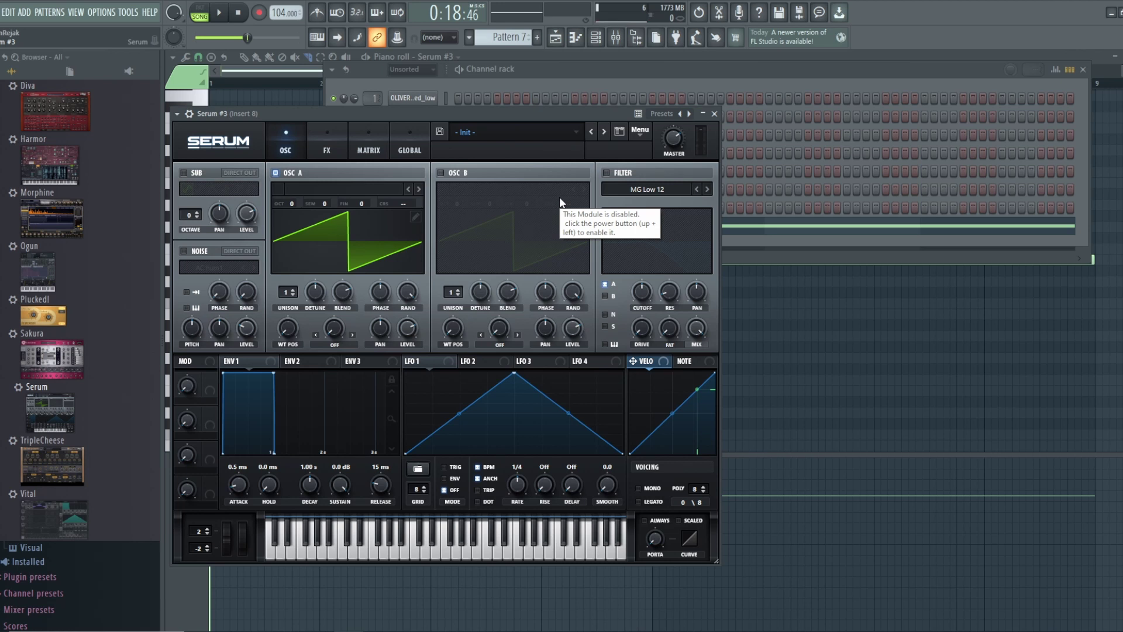
# - Bring Serum #3 to the front and load the analog MsAw wavetable into oscillator A
pyautogui.click(594, 44)
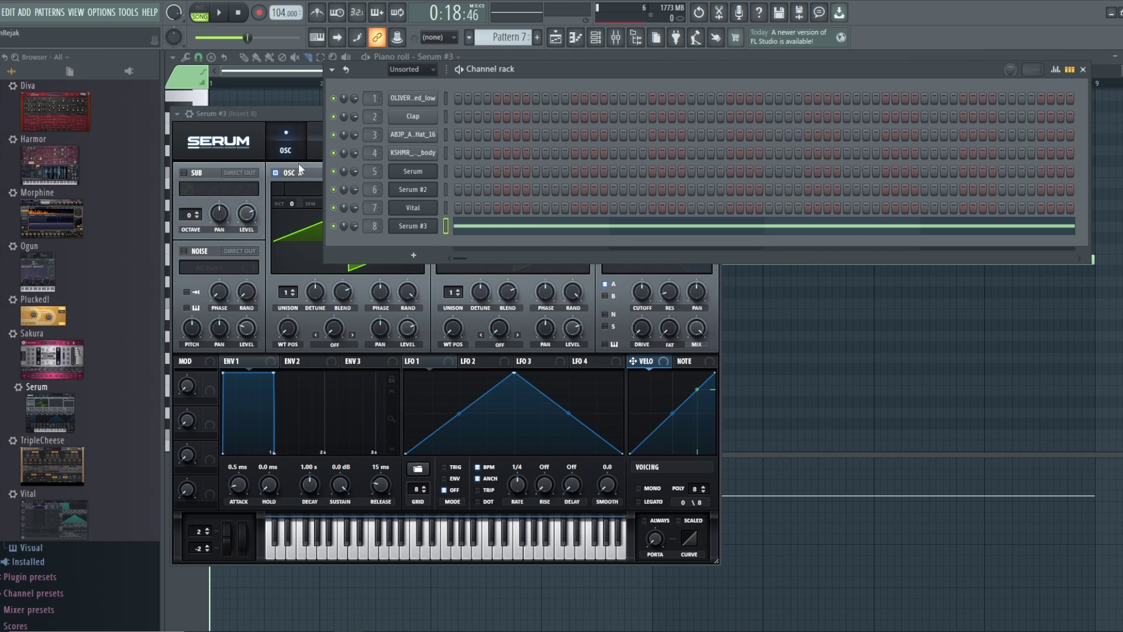
pyautogui.click(307, 112)
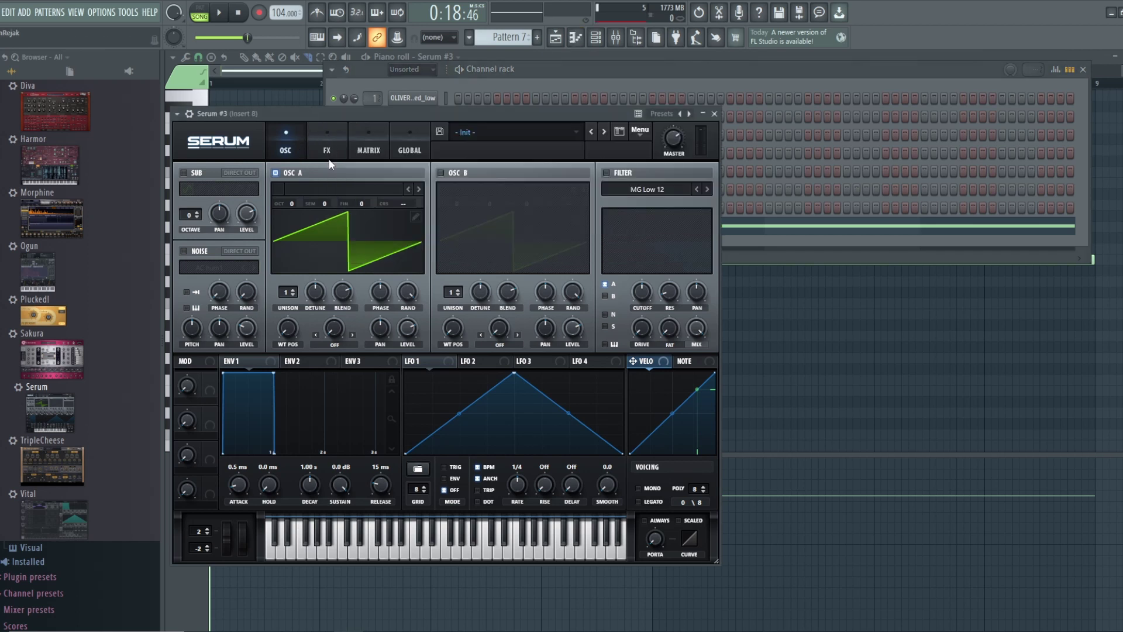
pyautogui.click(330, 190)
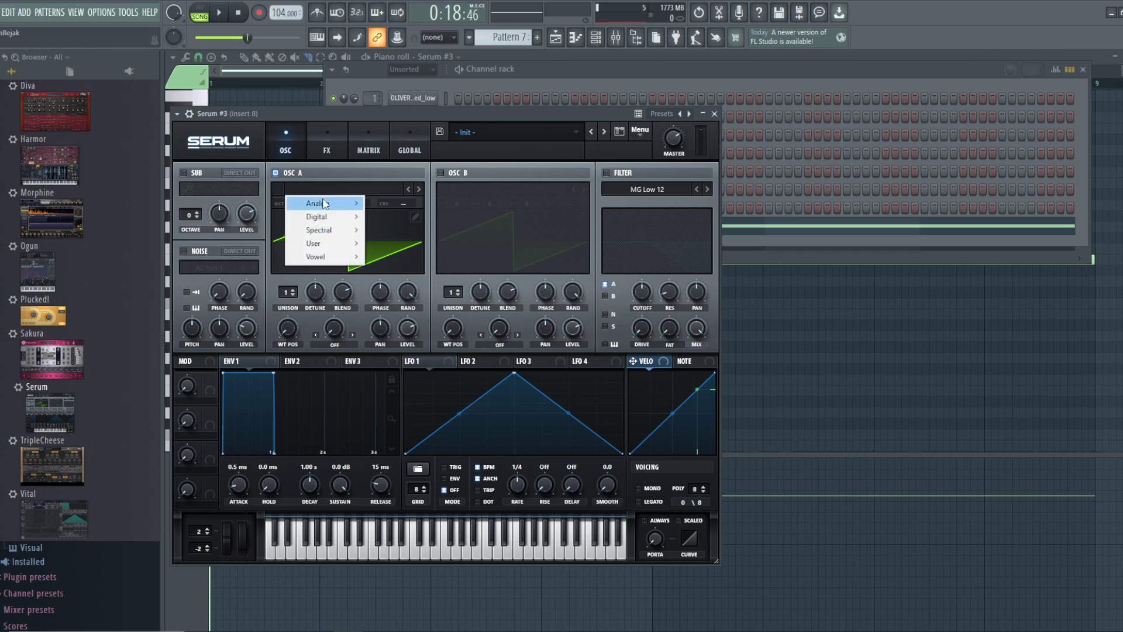
pyautogui.moveTo(316, 203)
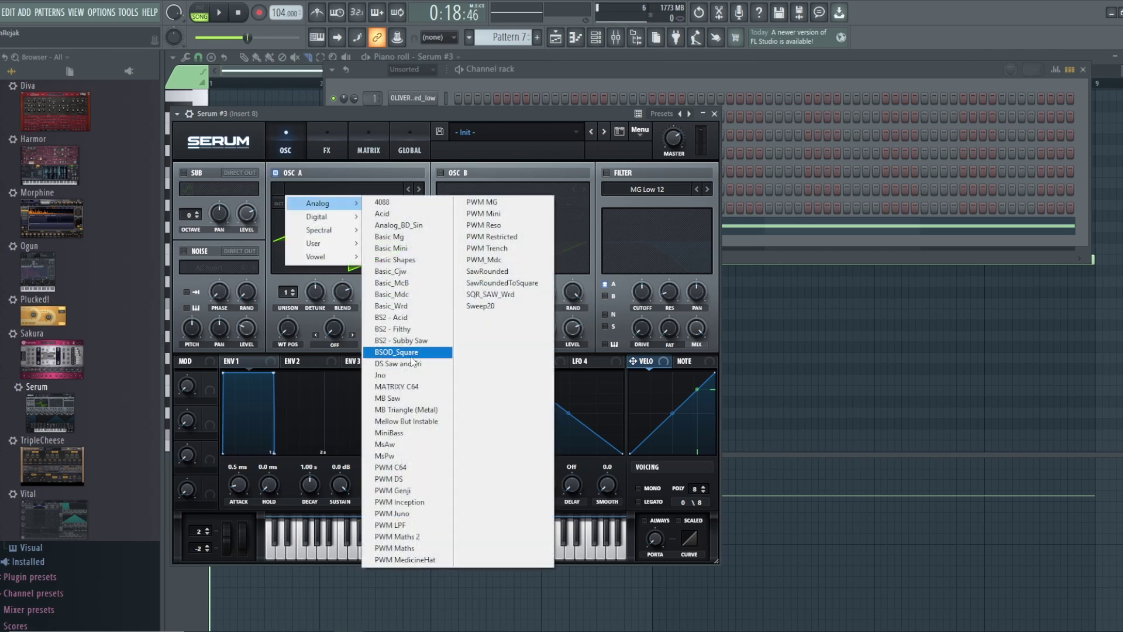
pyautogui.click(401, 443)
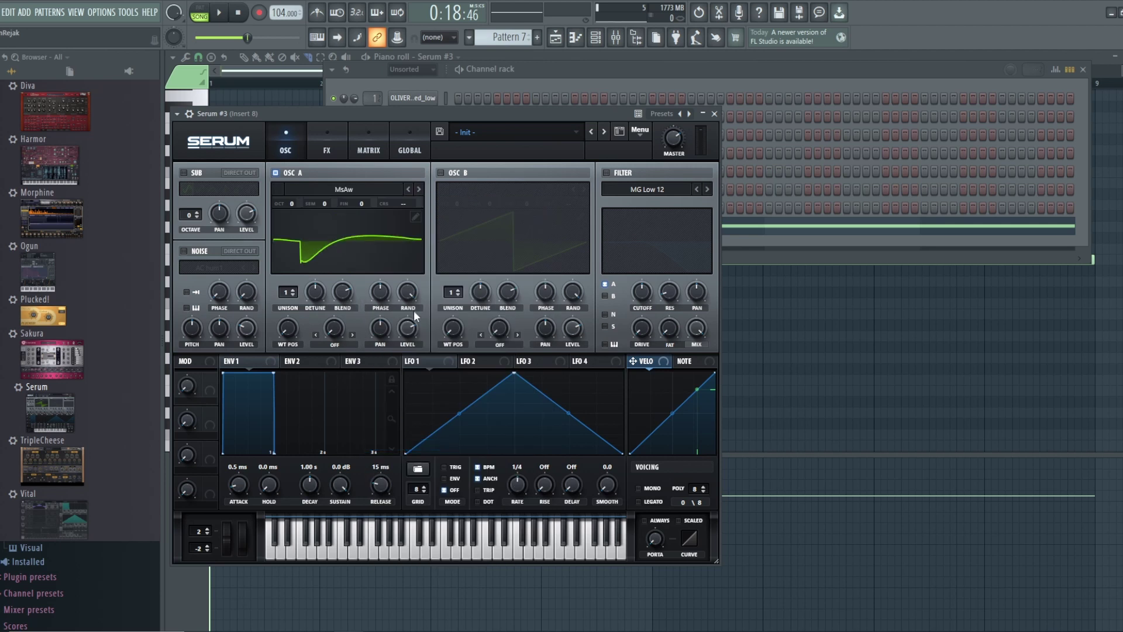
# - Set oscillator A to 5 unison voices and lower its detune to about 0.08
pyautogui.click(293, 291)
pyautogui.click(292, 291)
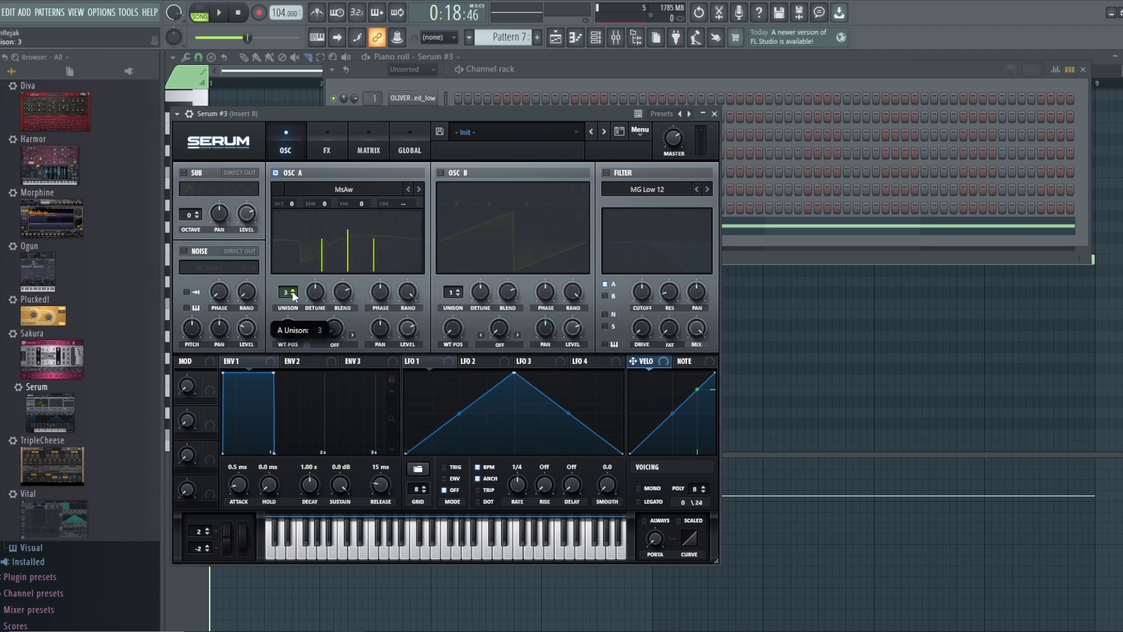
pyautogui.click(293, 291)
pyautogui.click(293, 290)
pyautogui.moveTo(307, 294); pyautogui.dragTo(307, 317)
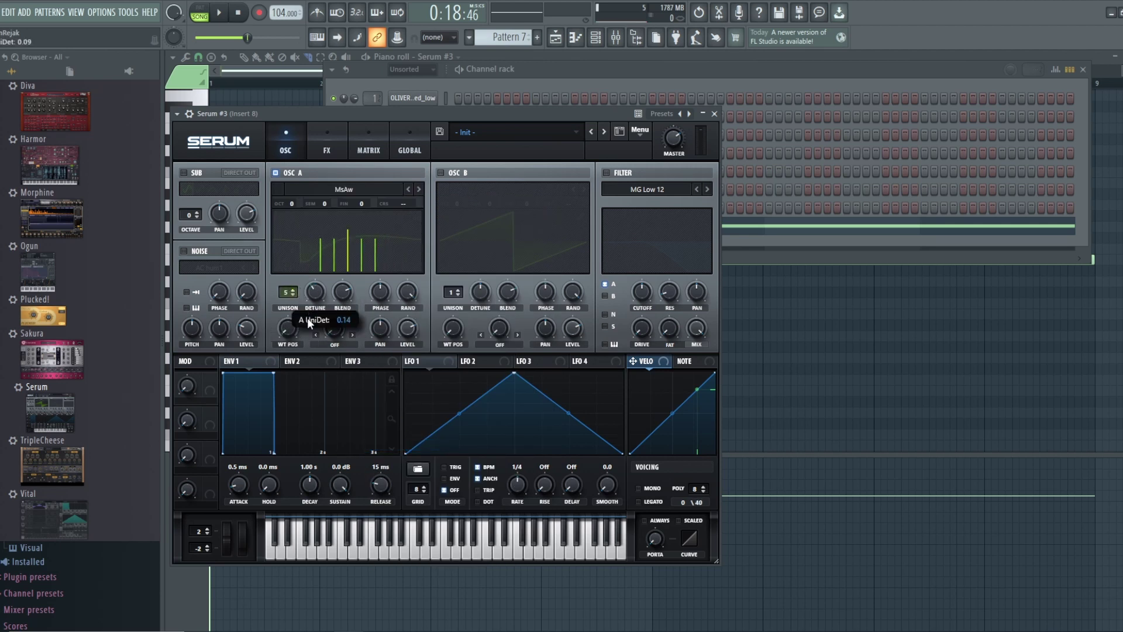
# - Enable Serum #3's reverb and delay, set the delay filter to about 1243 Hz with Q 1.3, and adjust the feedback
pyautogui.click(326, 139)
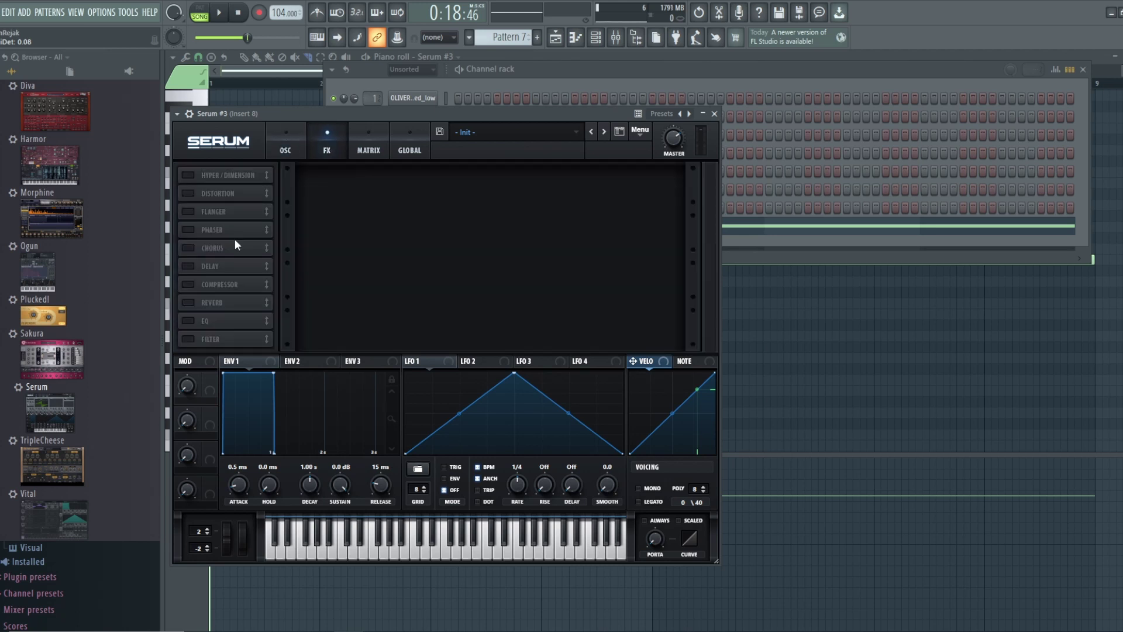
pyautogui.click(188, 302)
pyautogui.click(188, 266)
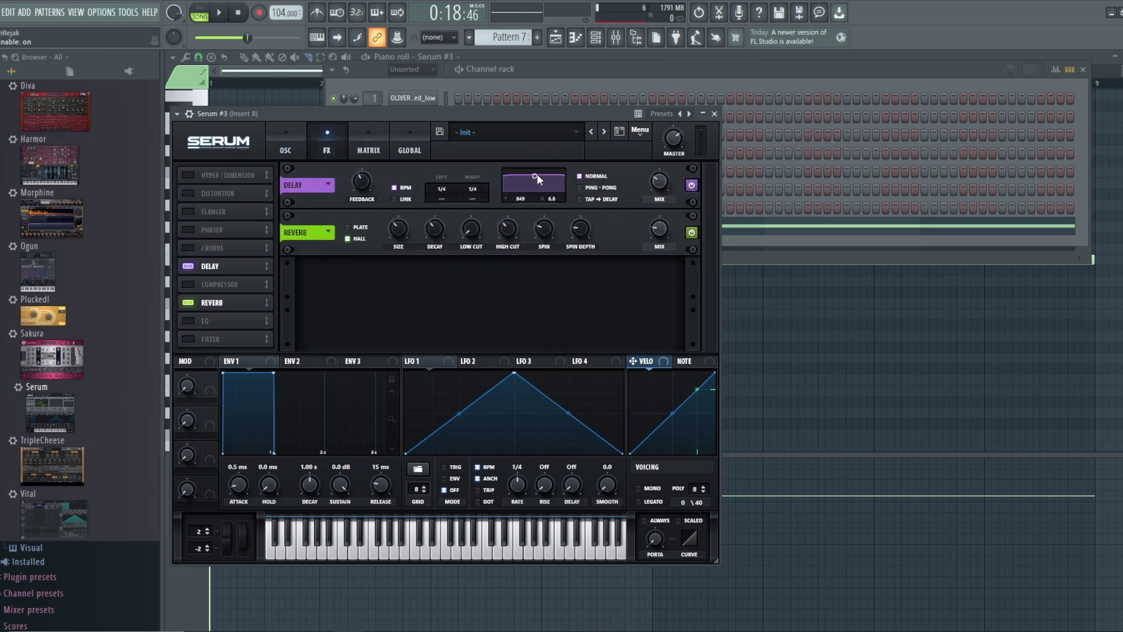
pyautogui.moveTo(537, 175); pyautogui.dragTo(539, 189)
pyautogui.moveTo(357, 185); pyautogui.dragTo(359, 173)
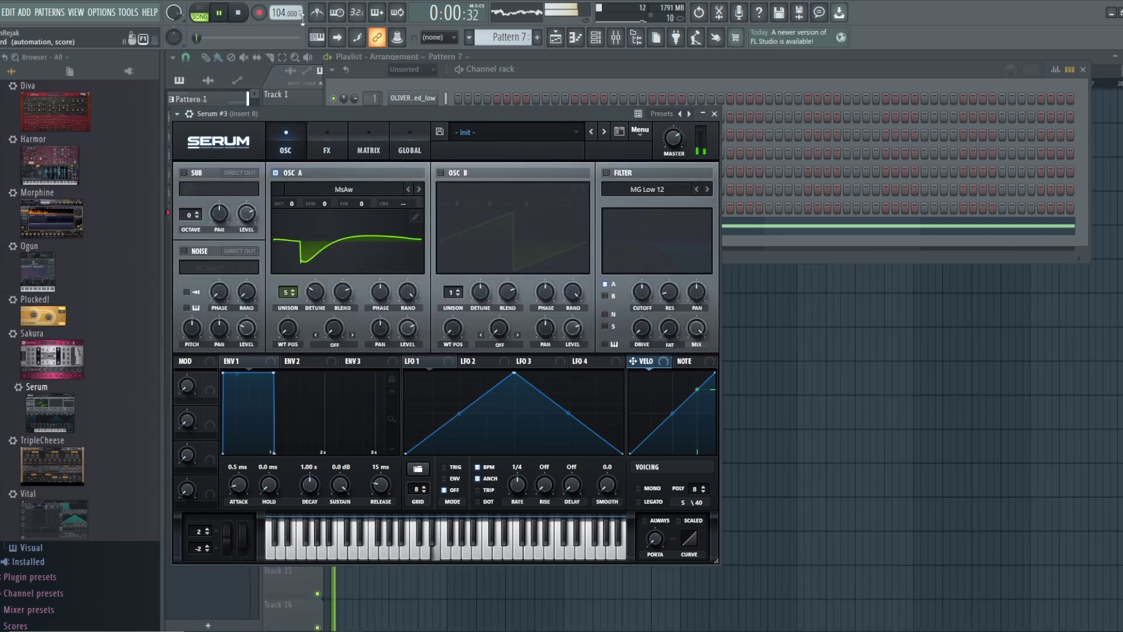
# - During playback, enable the MG Low 12 filter with cutoff about 740 Hz and raise the delay and reverb mix
pyautogui.click(607, 173)
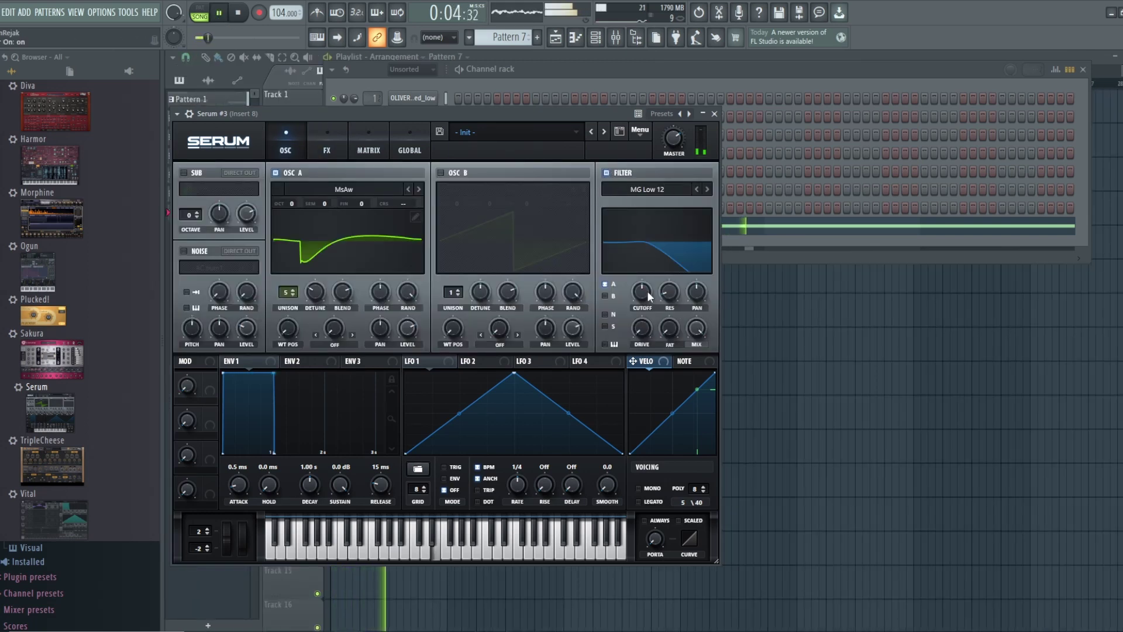
pyautogui.moveTo(647, 290); pyautogui.dragTo(647, 285)
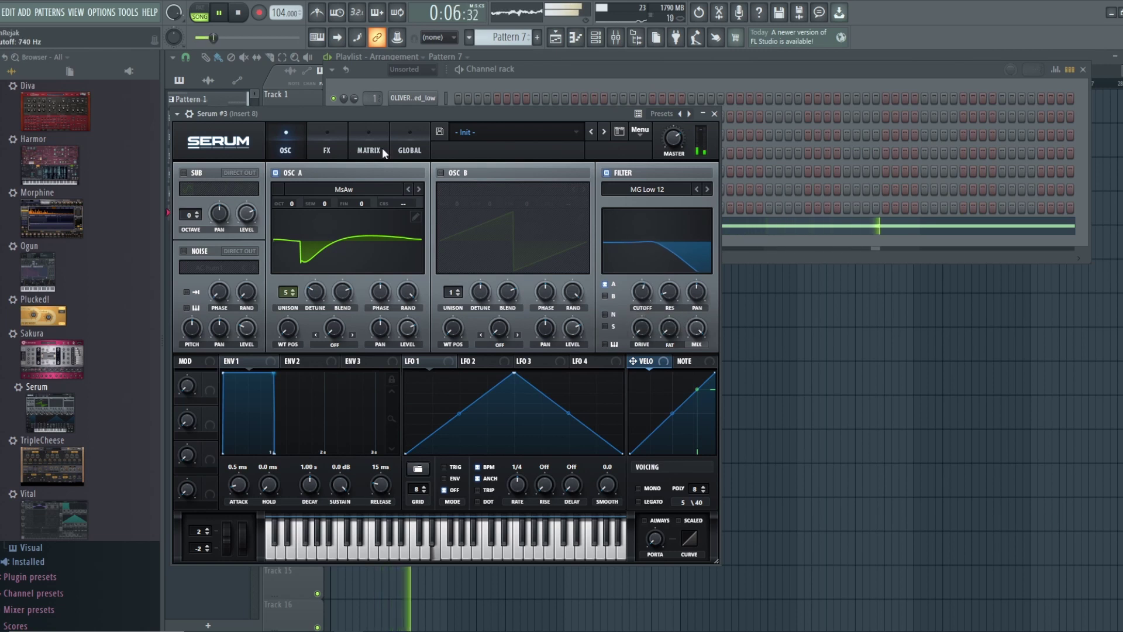
pyautogui.click(329, 148)
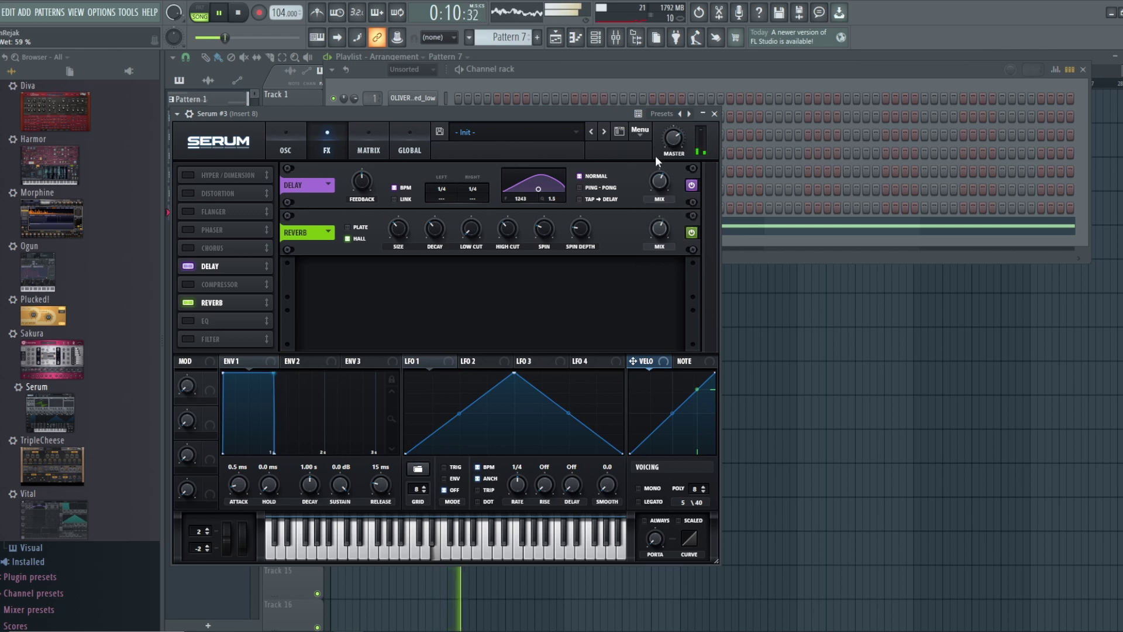
# - Play Pattern 7 on its own, raise the reverb mix to about 94% and enable chorus at about 74% mix
pyautogui.click(234, 12)
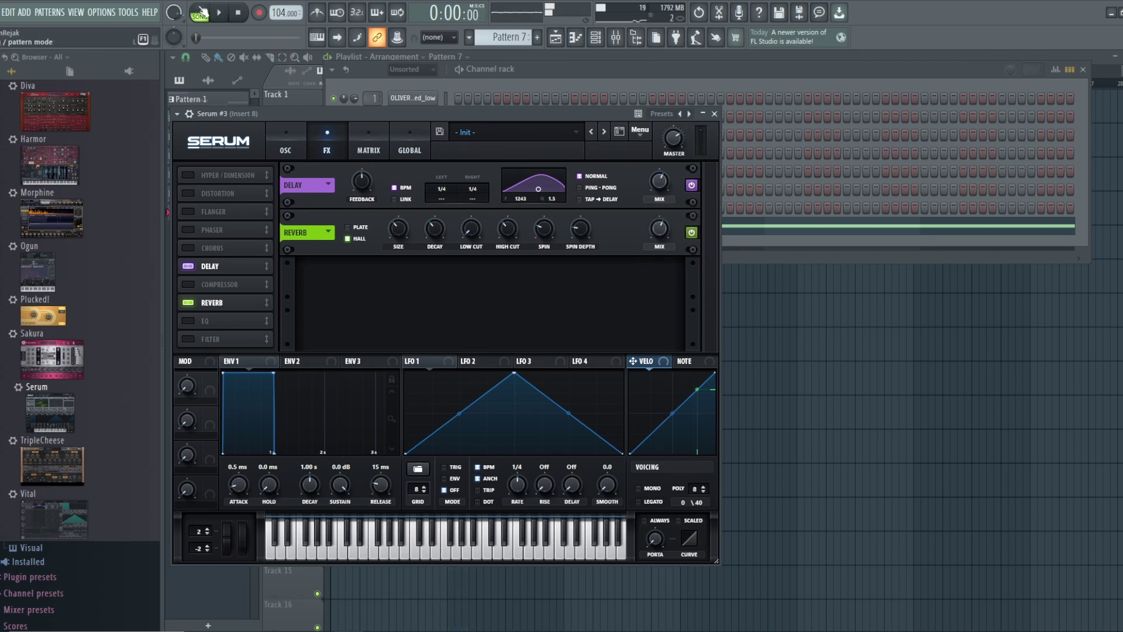
pyautogui.click(201, 13)
pyautogui.press('space')
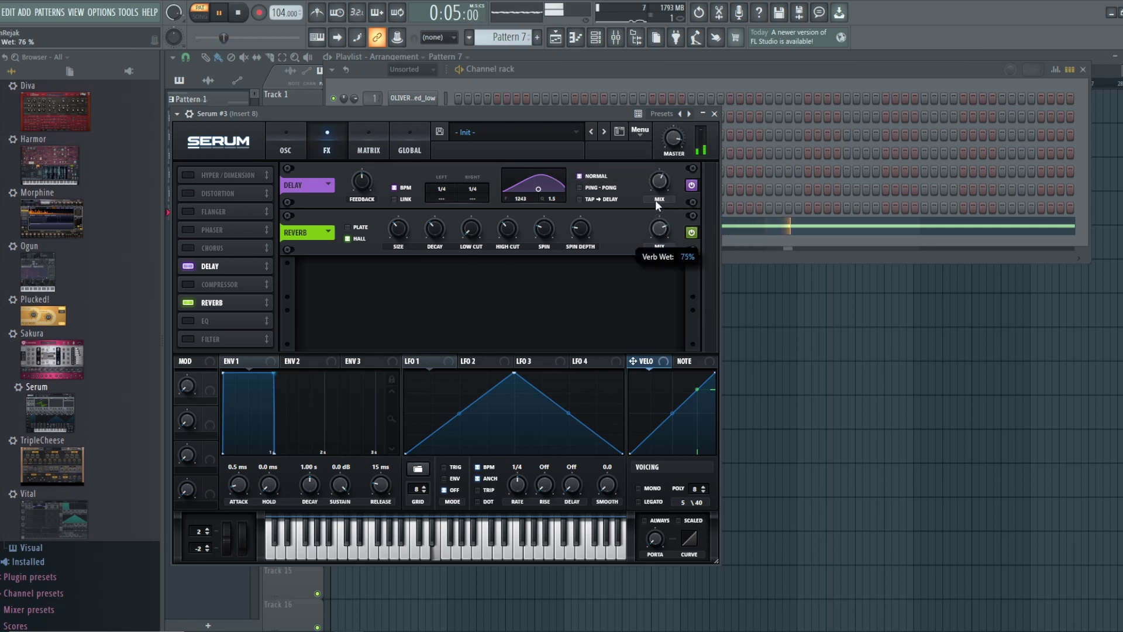
pyautogui.moveTo(658, 228); pyautogui.dragTo(658, 210)
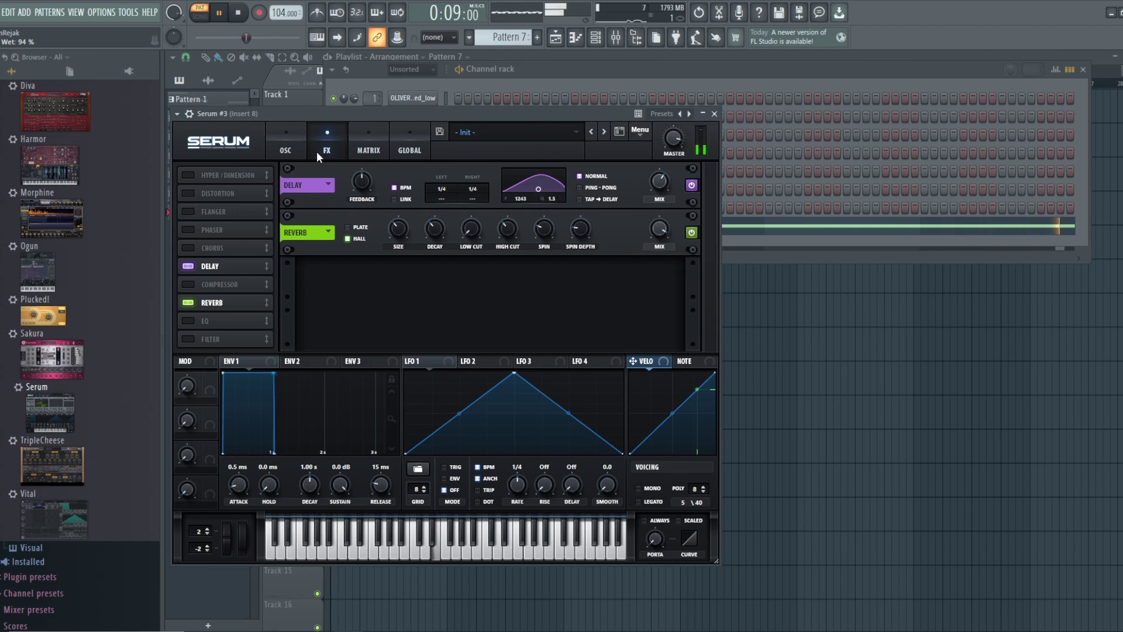
pyautogui.click(182, 247)
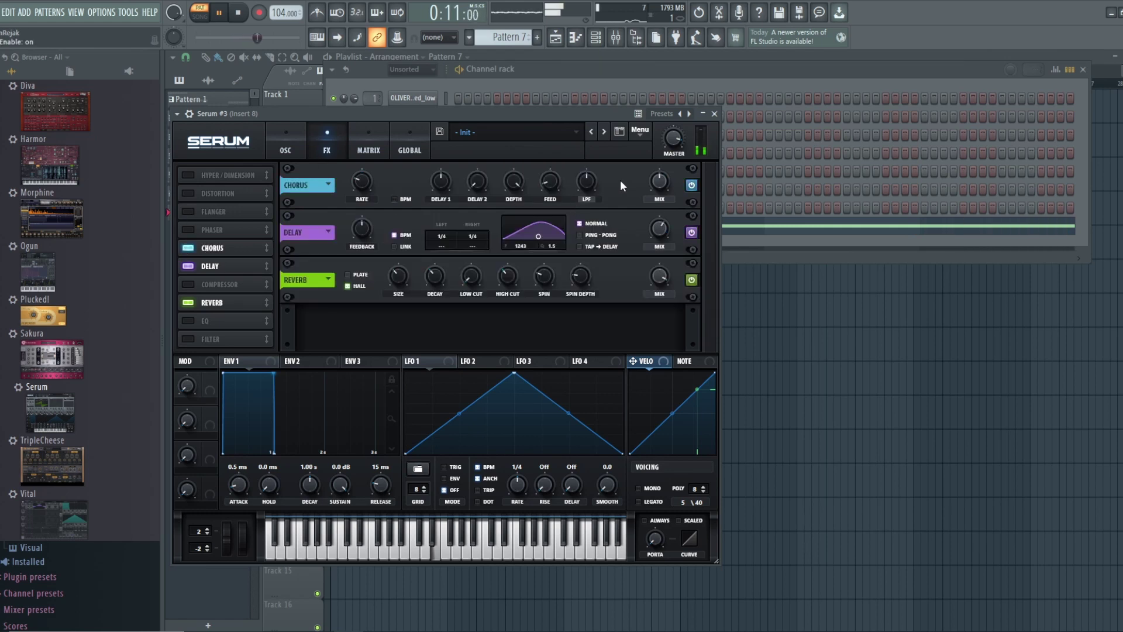
pyautogui.moveTo(669, 139)
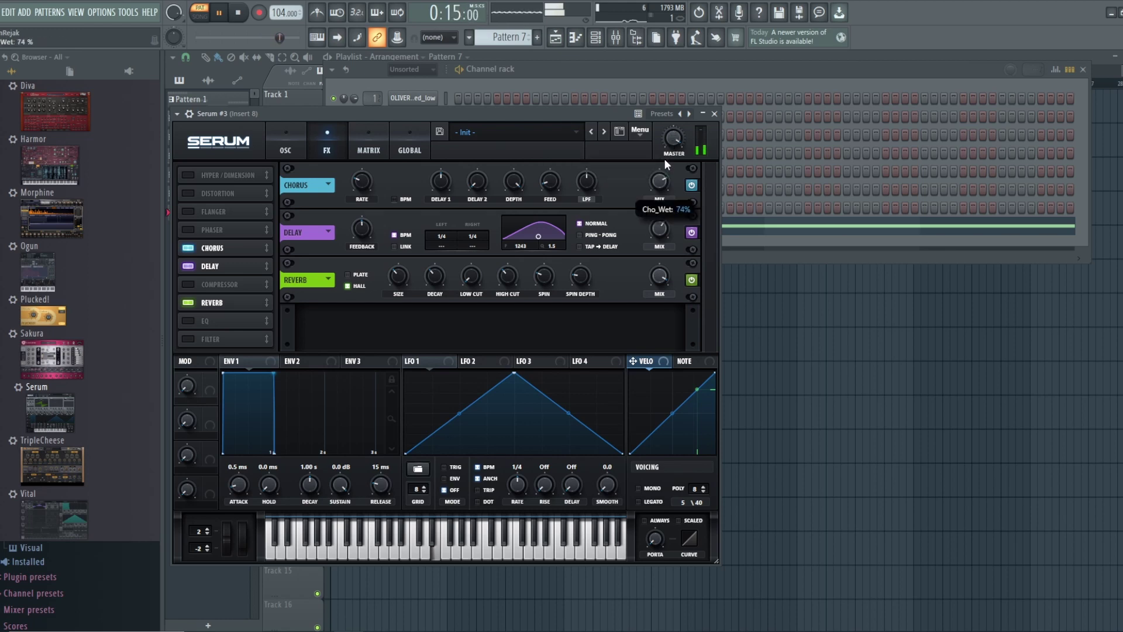
# - Show the playlist, stop the pattern playback and play the full arrangement in song mode
pyautogui.click(595, 37)
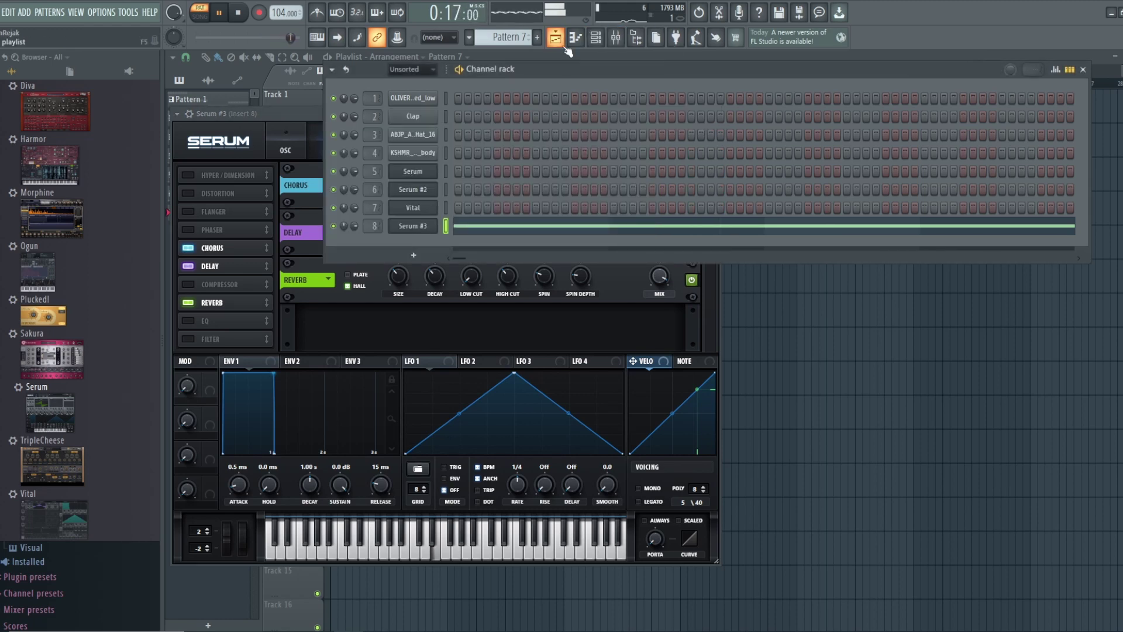
pyautogui.click(566, 39)
pyautogui.press('space')
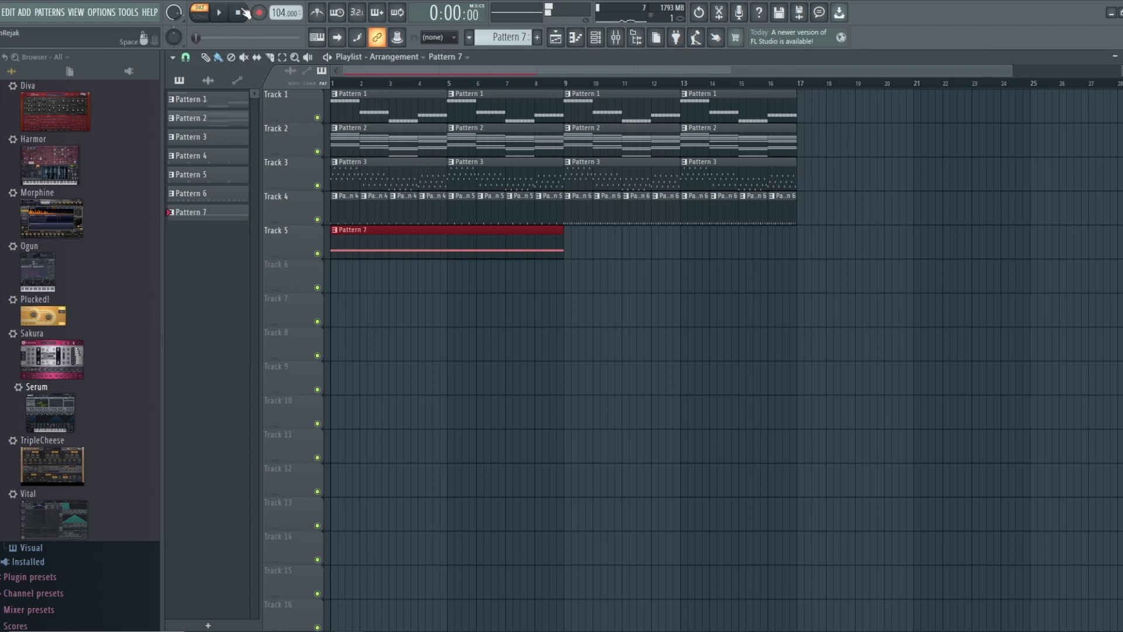
pyautogui.click(199, 16)
pyautogui.click(220, 14)
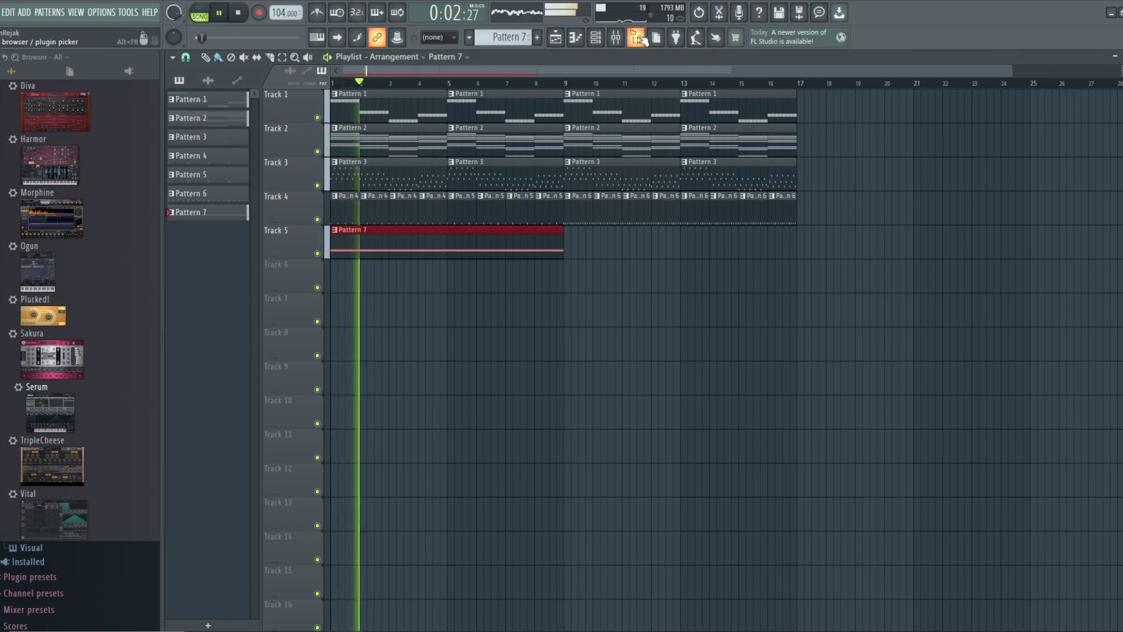
# - Check Serum #3's Insert 8 level in the mixer while the song plays, stop playback and return to the playlist
pyautogui.click(604, 40)
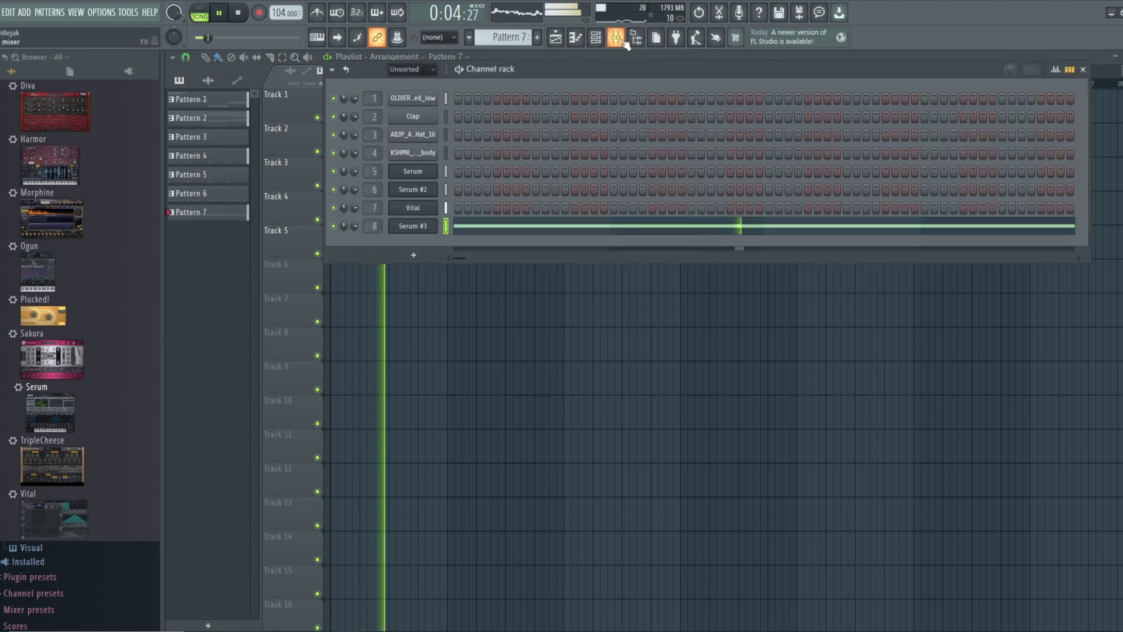
pyautogui.click(616, 37)
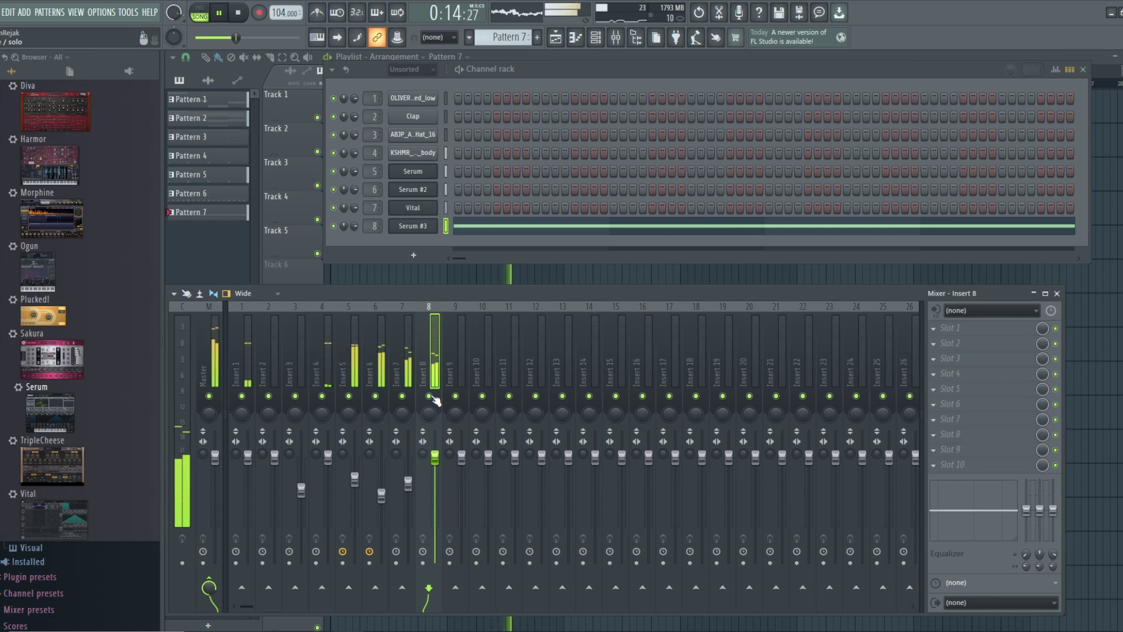
pyautogui.press('space')
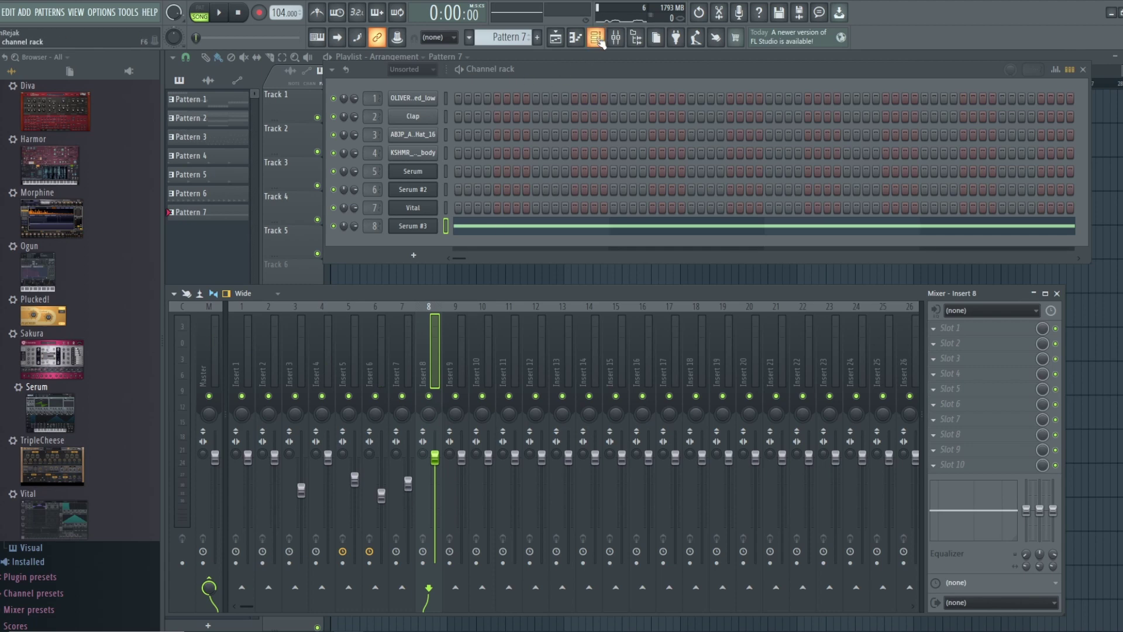
pyautogui.click(571, 39)
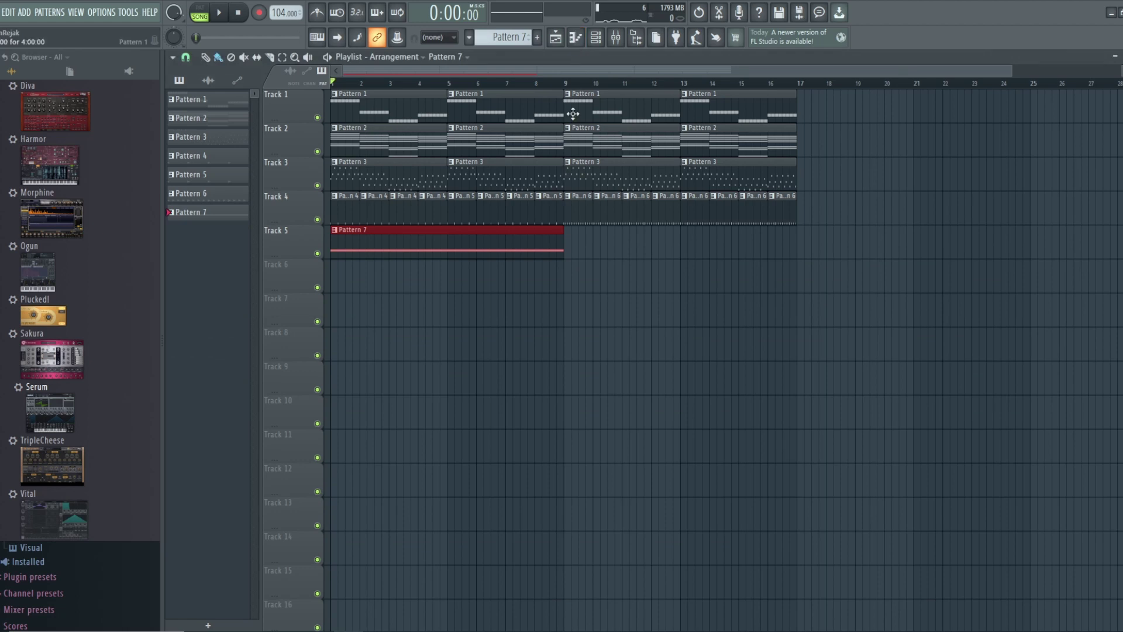